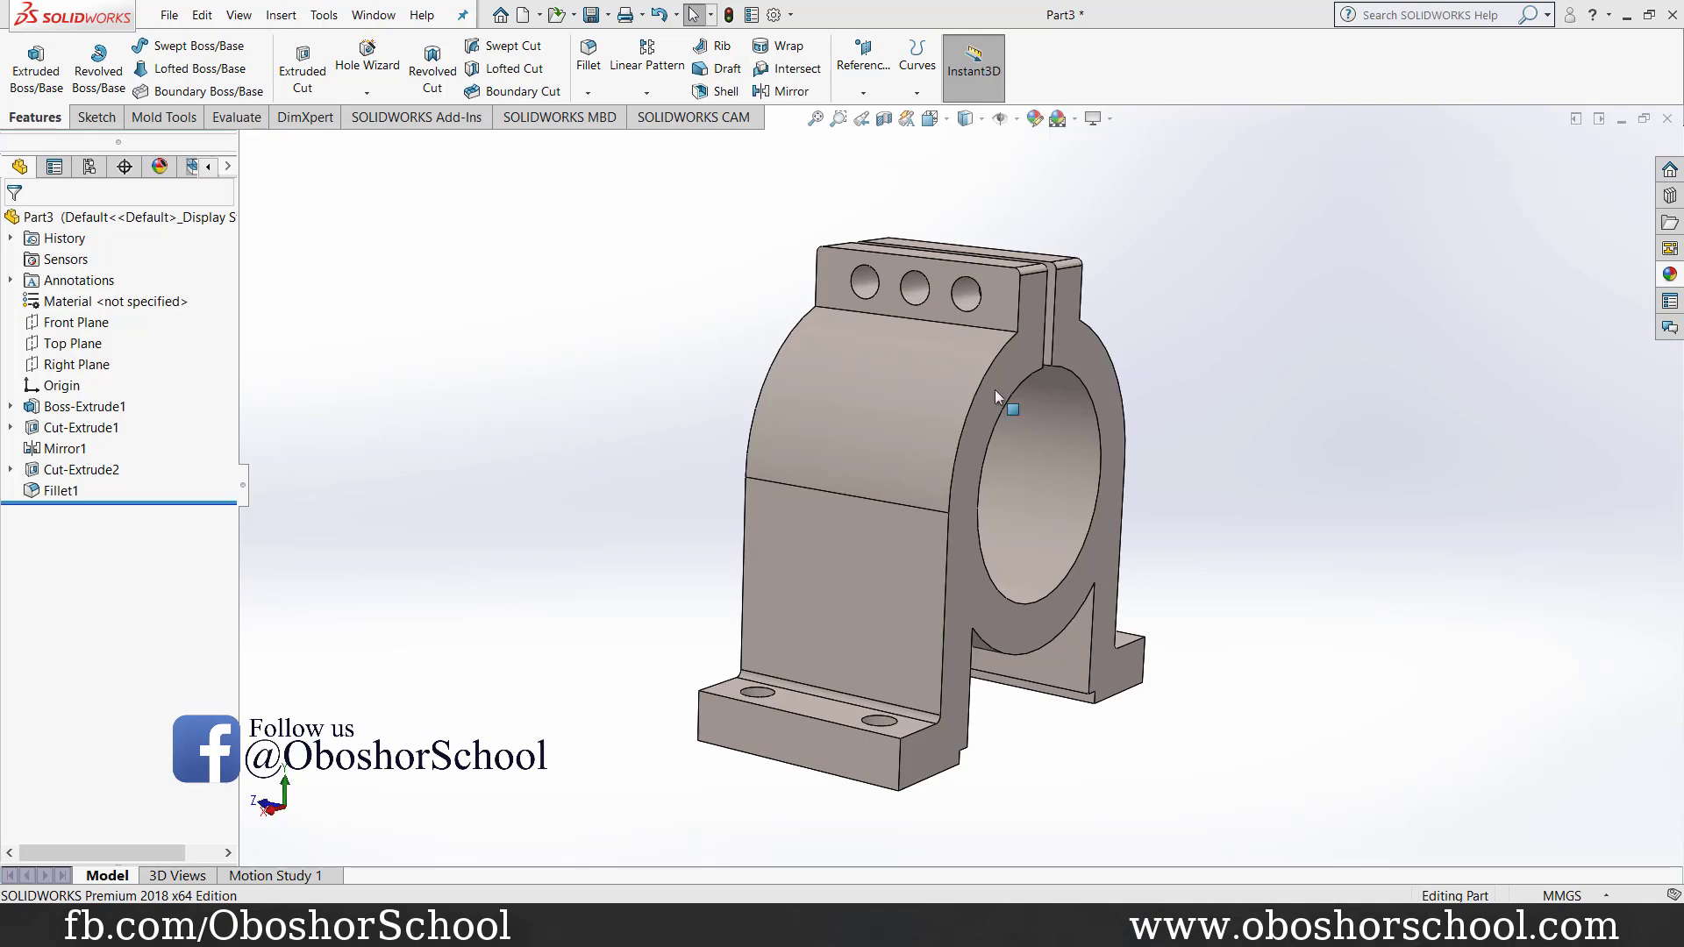
Step: Create a new part in MMGS millimetre units and apply the Plain White scene
{"action": "mouse_move", "coordinate": [641, 434]}
{"action": "middle_mouse_down"}
{"action": "mouse_move", "coordinate": [714, 470]}
{"action": "mouse_move", "coordinate": [515, 372]}
{"action": "mouse_move", "coordinate": [477, 470]}
{"action": "mouse_move", "coordinate": [667, 611]}
{"action": "mouse_move", "coordinate": [526, 504]}
{"action": "mouse_move", "coordinate": [576, 613]}
{"action": "middle_mouse_up"}
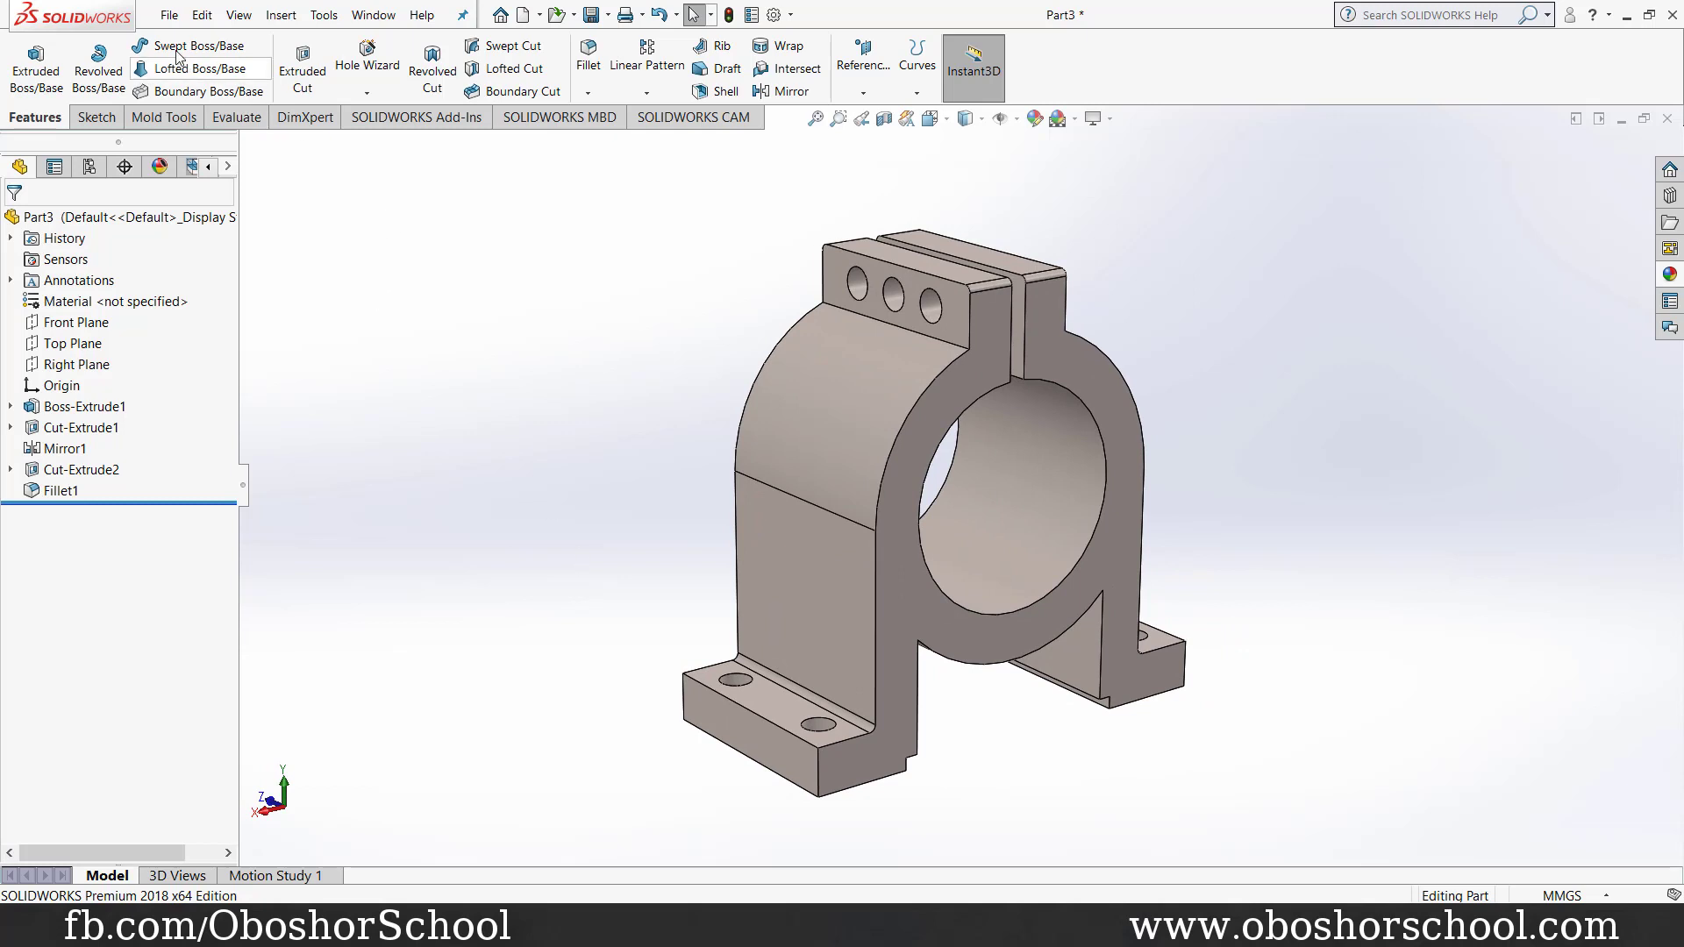
{"action": "left_click", "coordinate": [169, 15]}
{"action": "left_click", "coordinate": [181, 46]}
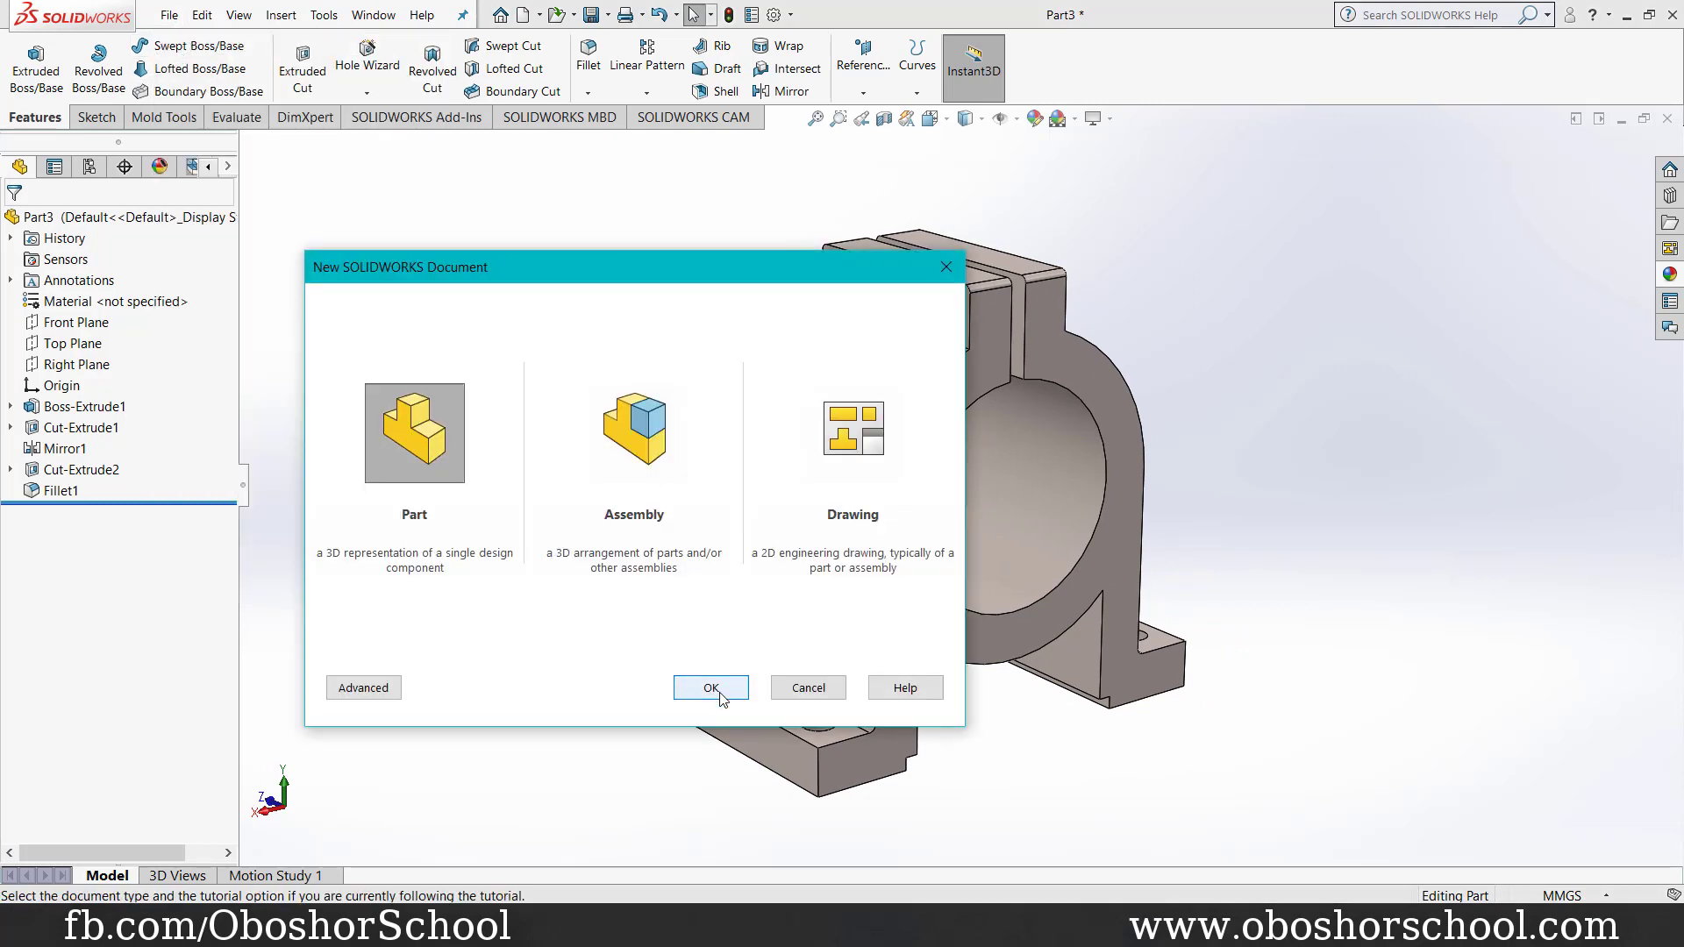
{"action": "left_click", "coordinate": [719, 691]}
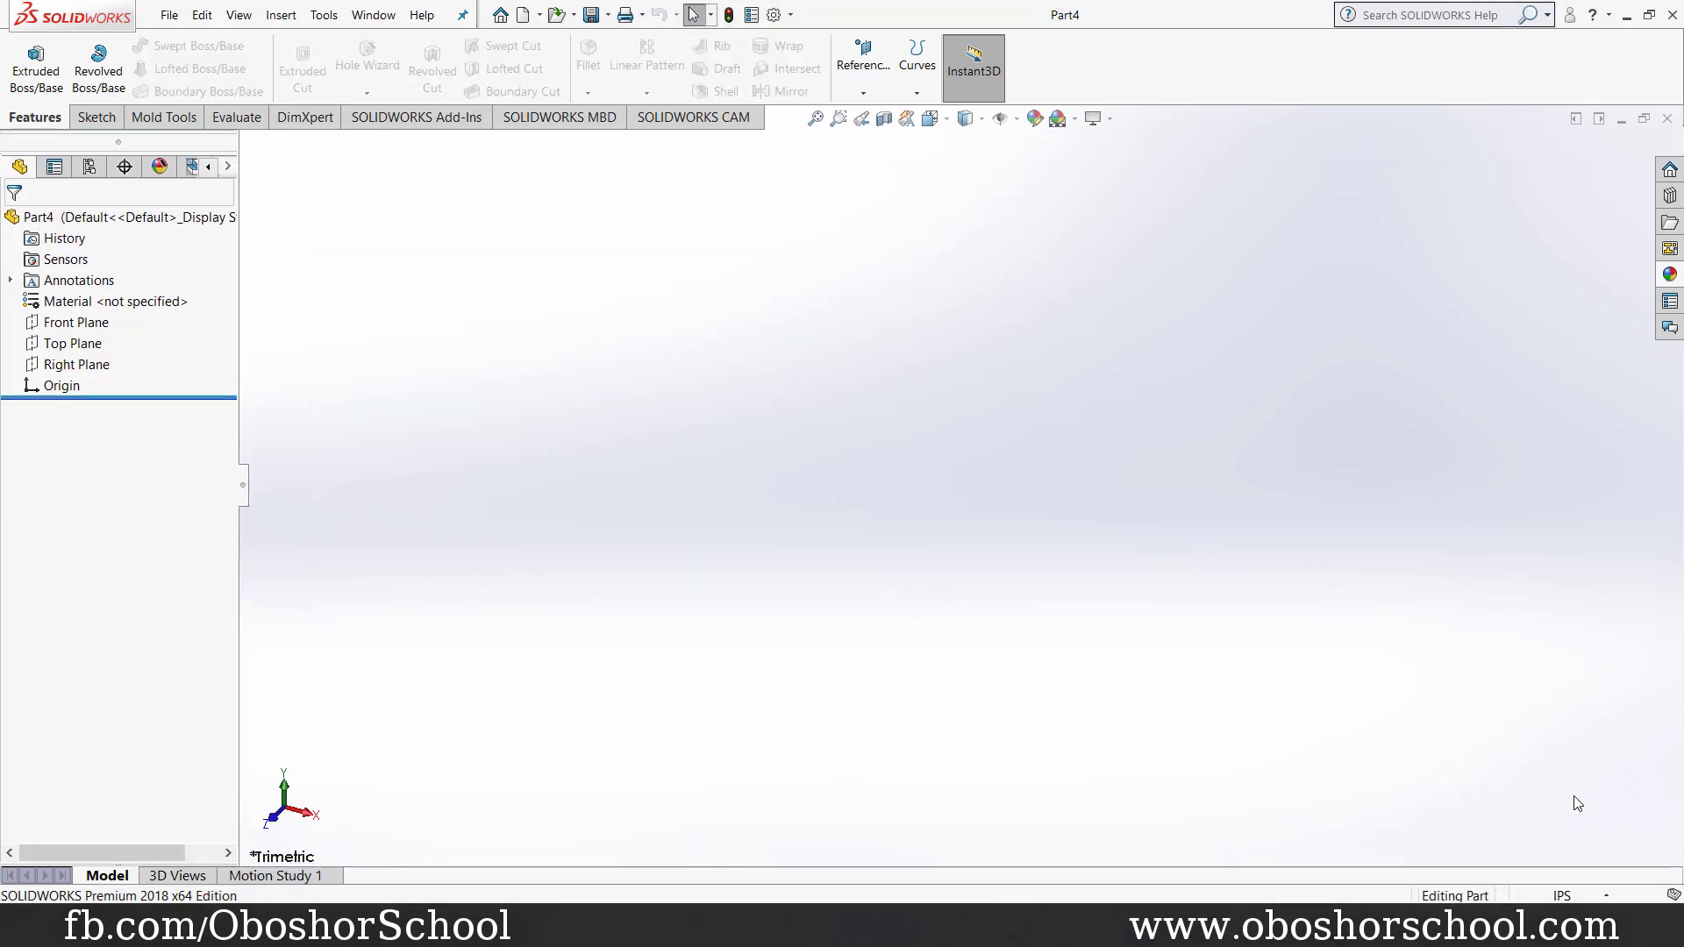
{"action": "left_click", "coordinate": [1604, 895]}
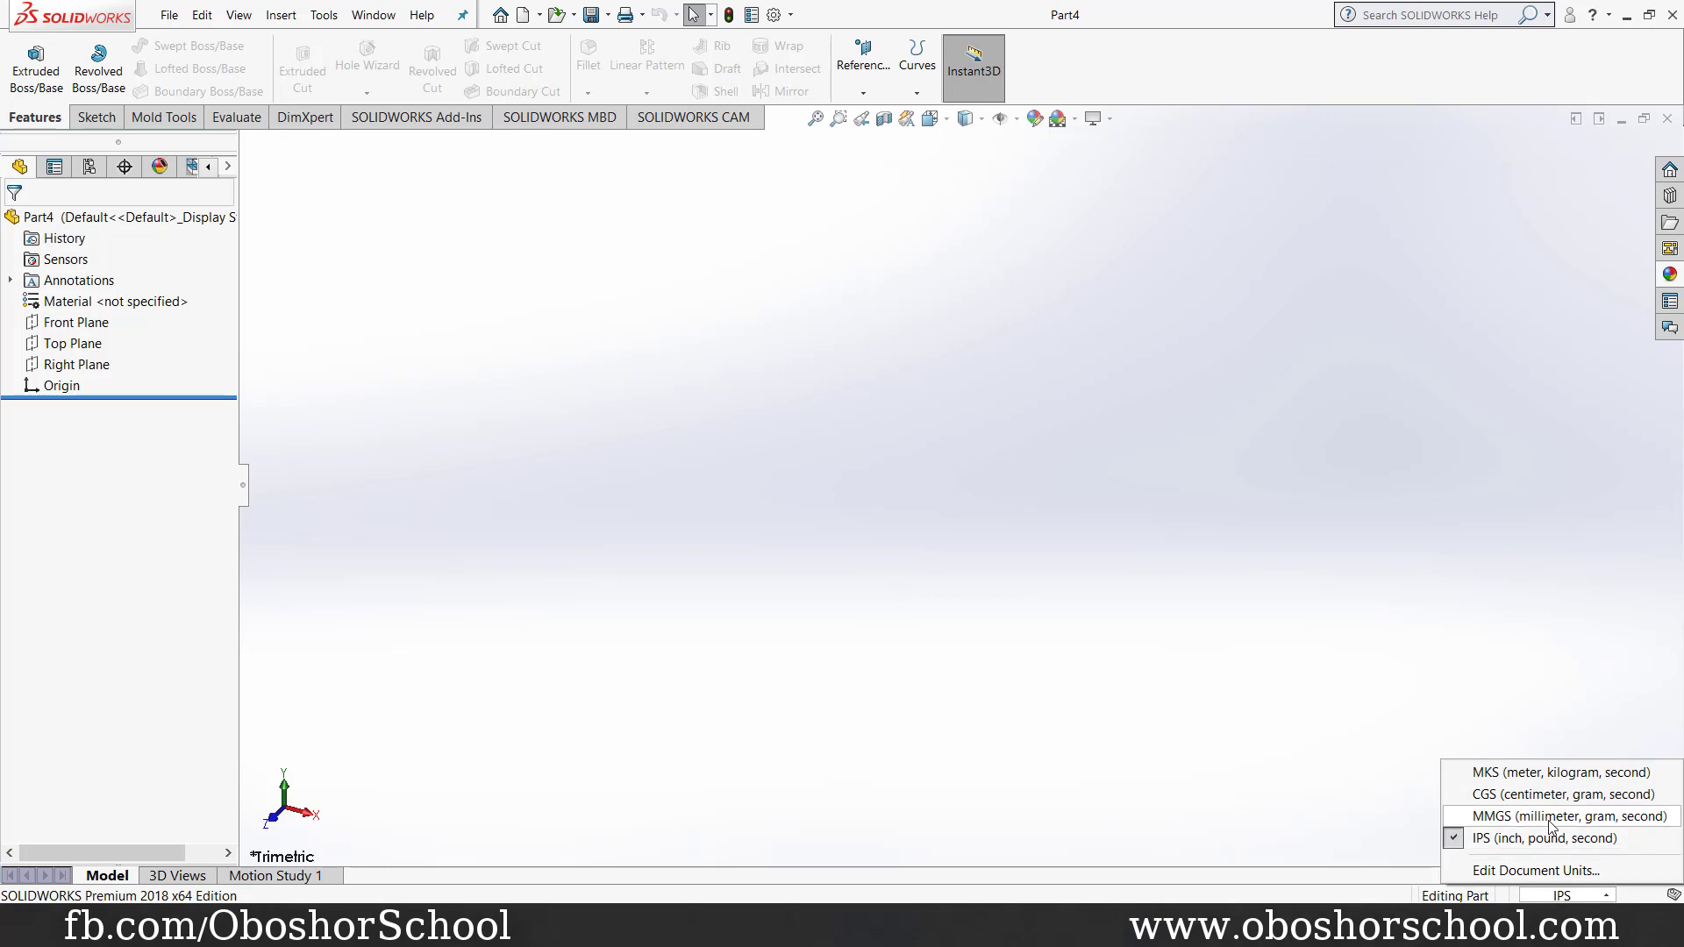
{"action": "left_click", "coordinate": [1544, 815]}
{"action": "left_click", "coordinate": [1076, 121]}
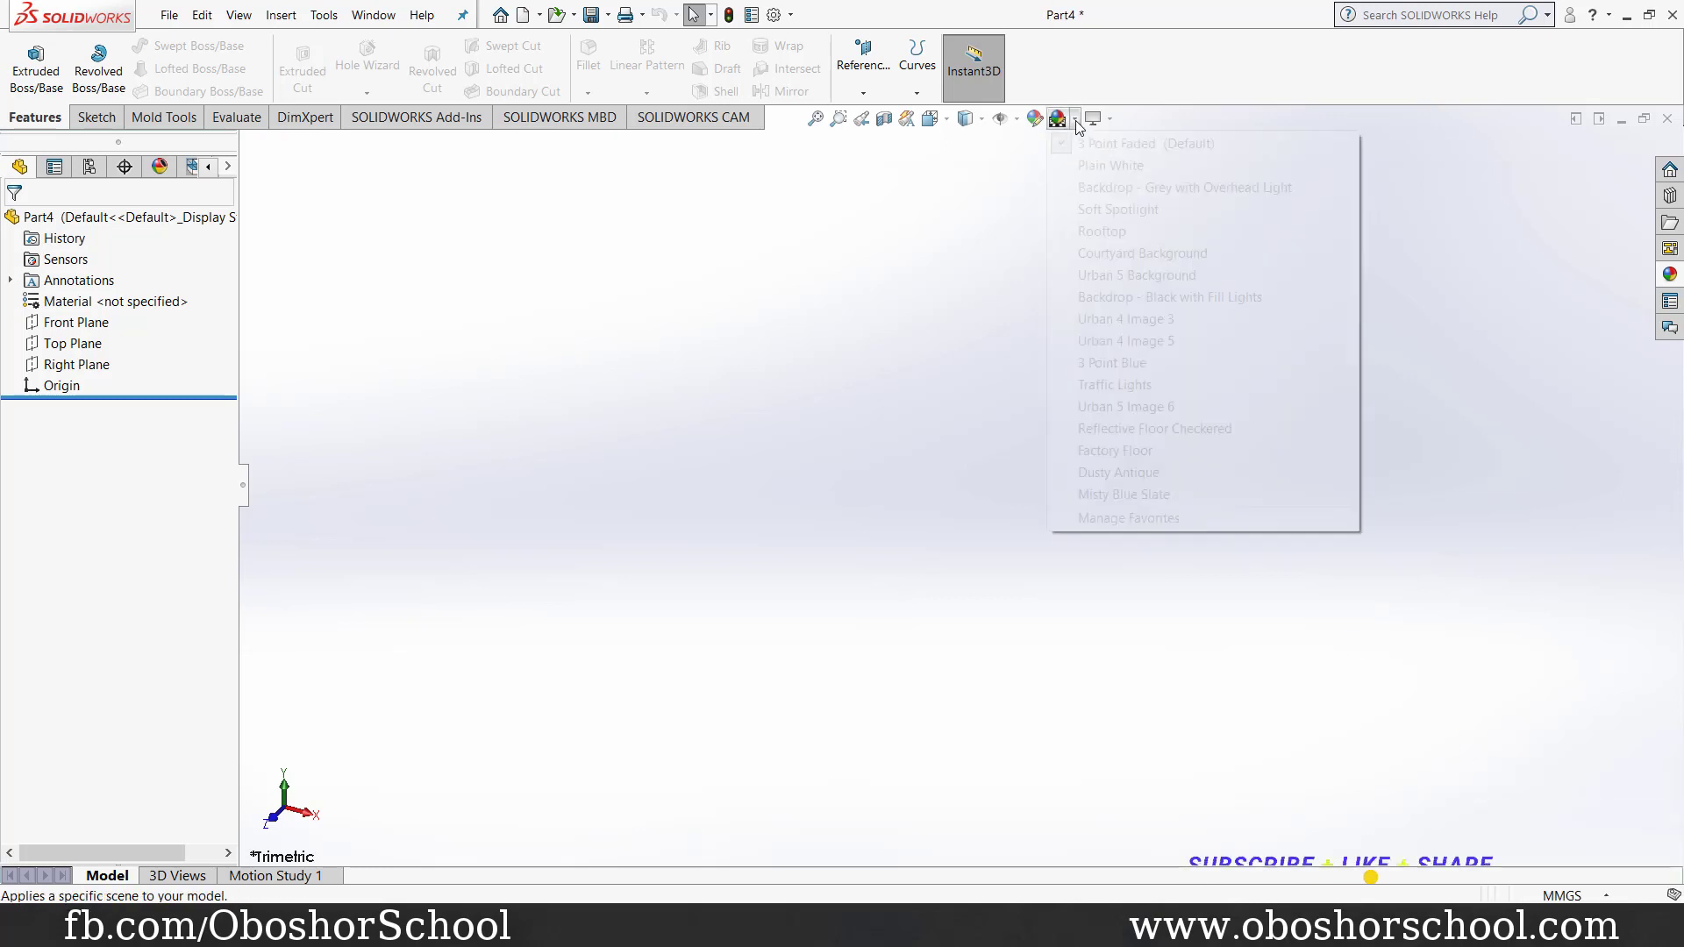
{"action": "left_click", "coordinate": [1102, 167]}
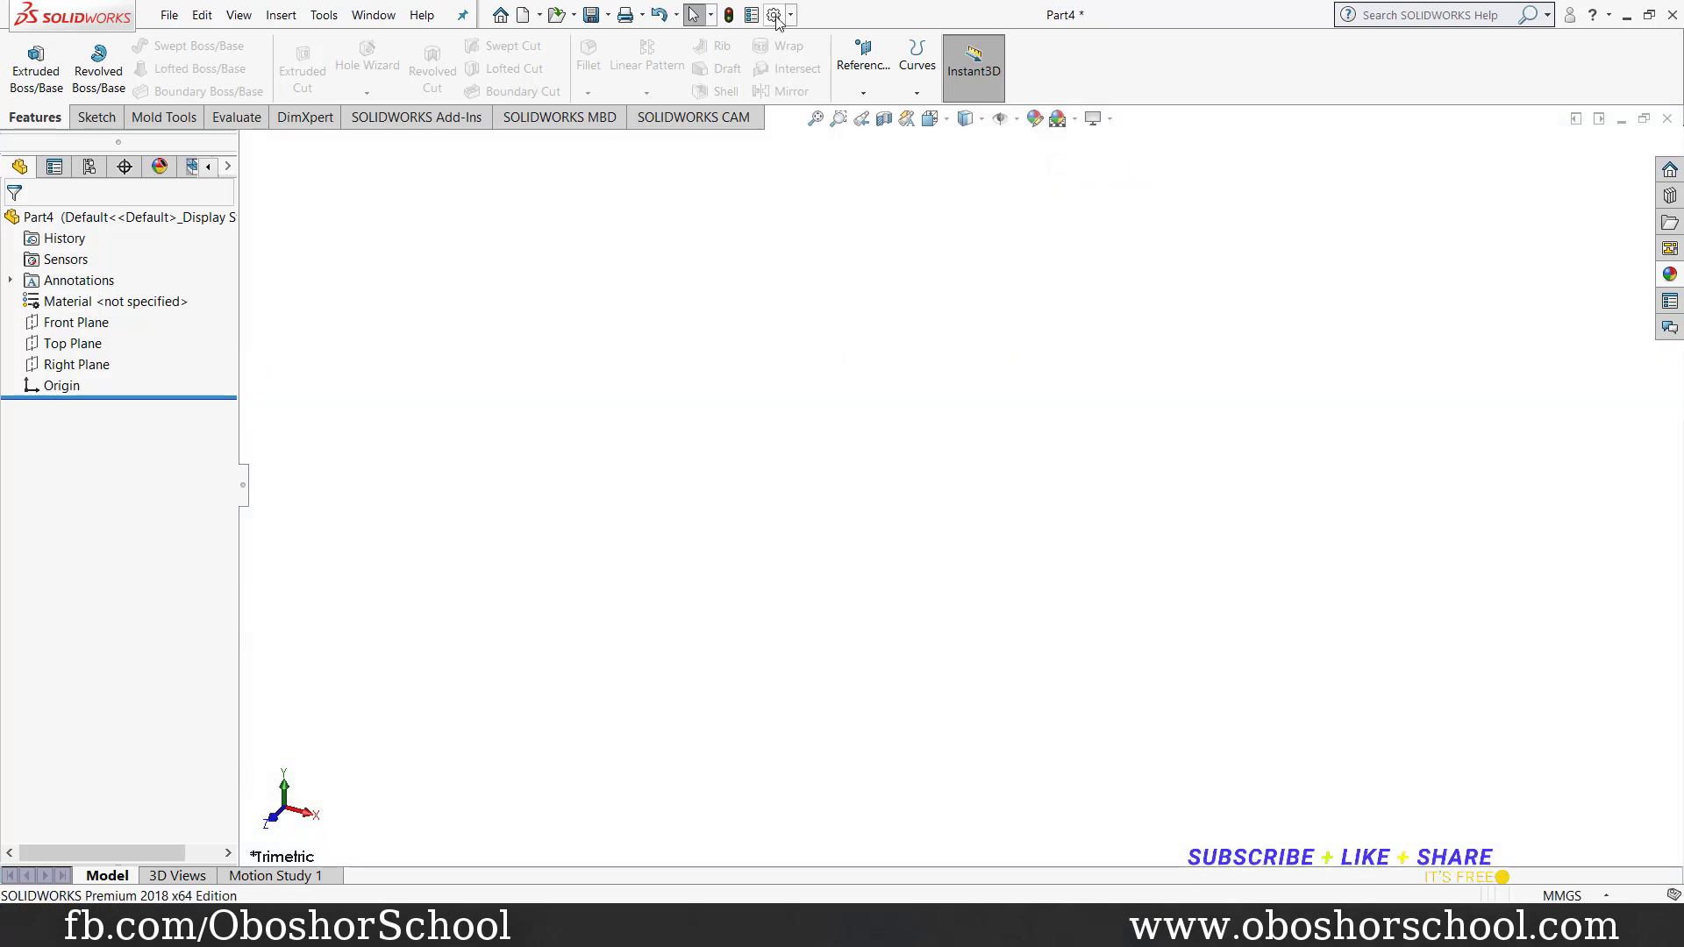
Step: Raise both shaded and wireframe Image Quality sliders to maximum in Document Properties
{"action": "left_click", "coordinate": [776, 15]}
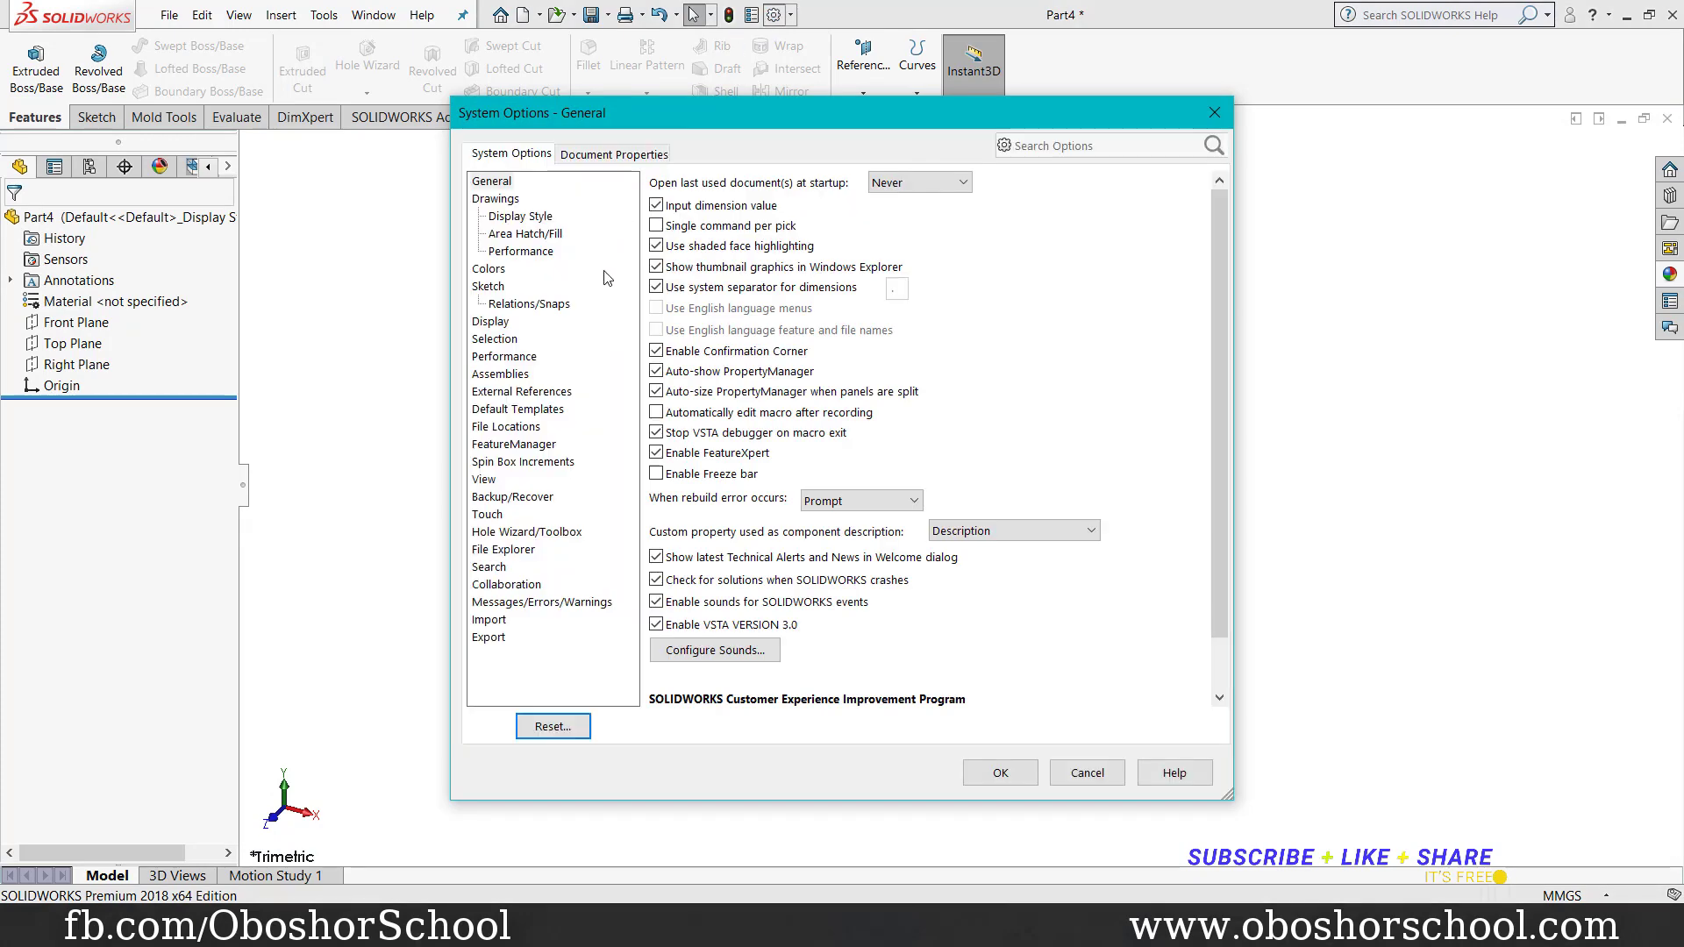
{"action": "left_click", "coordinate": [591, 158]}
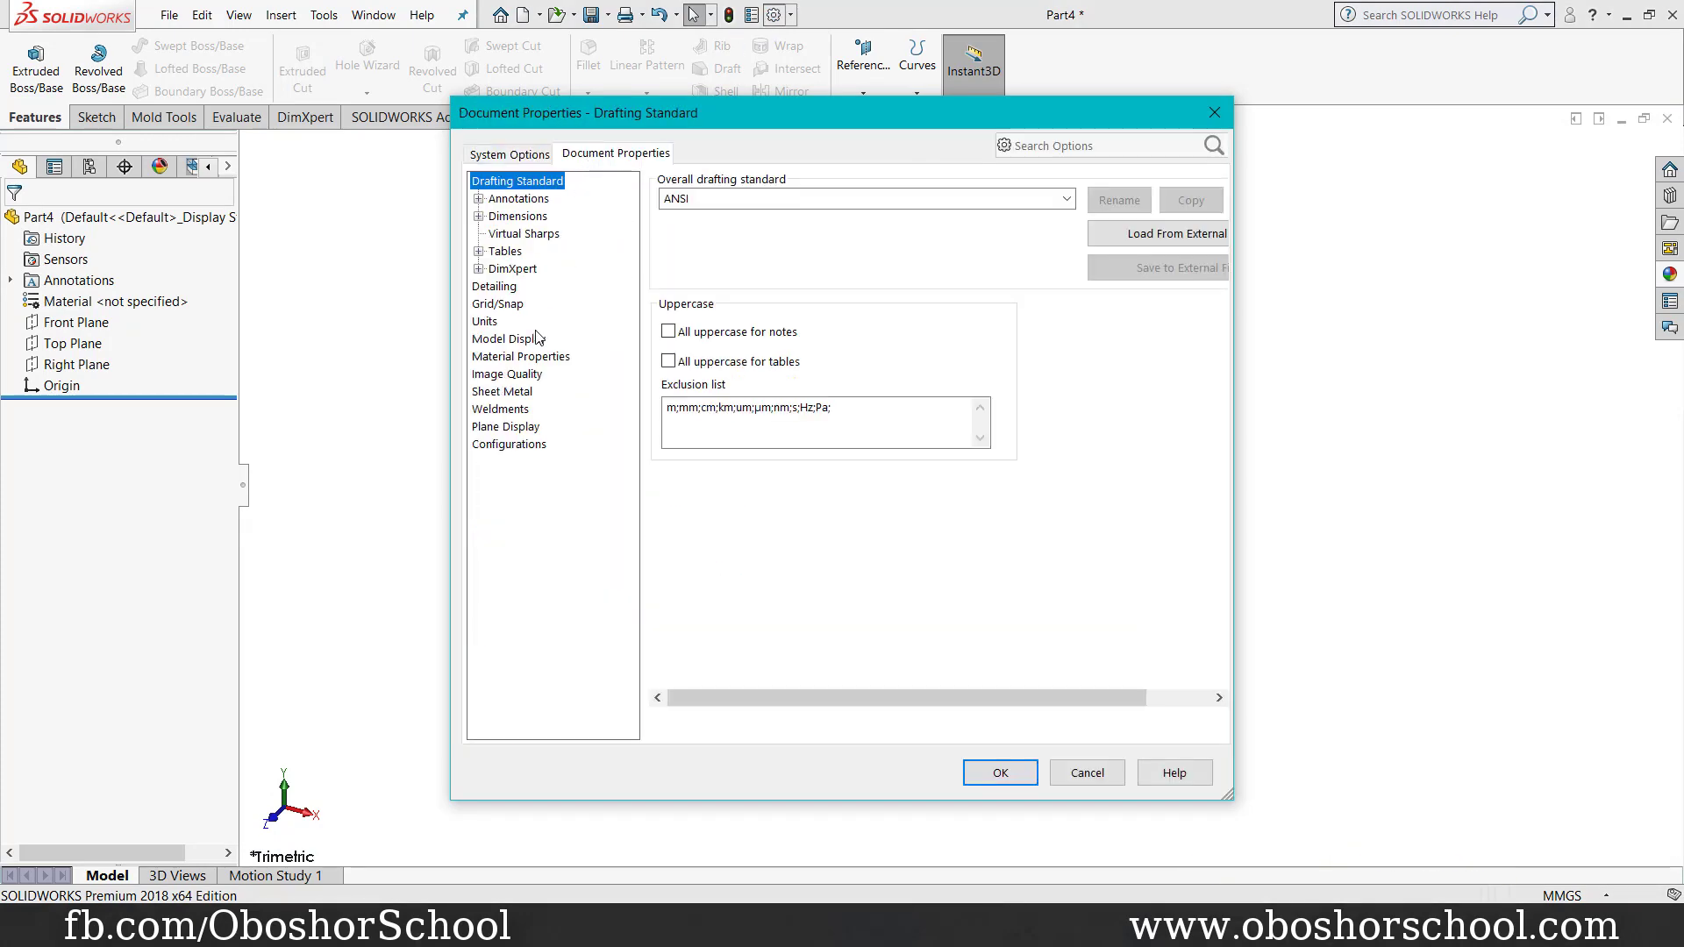
{"action": "left_click", "coordinate": [518, 376]}
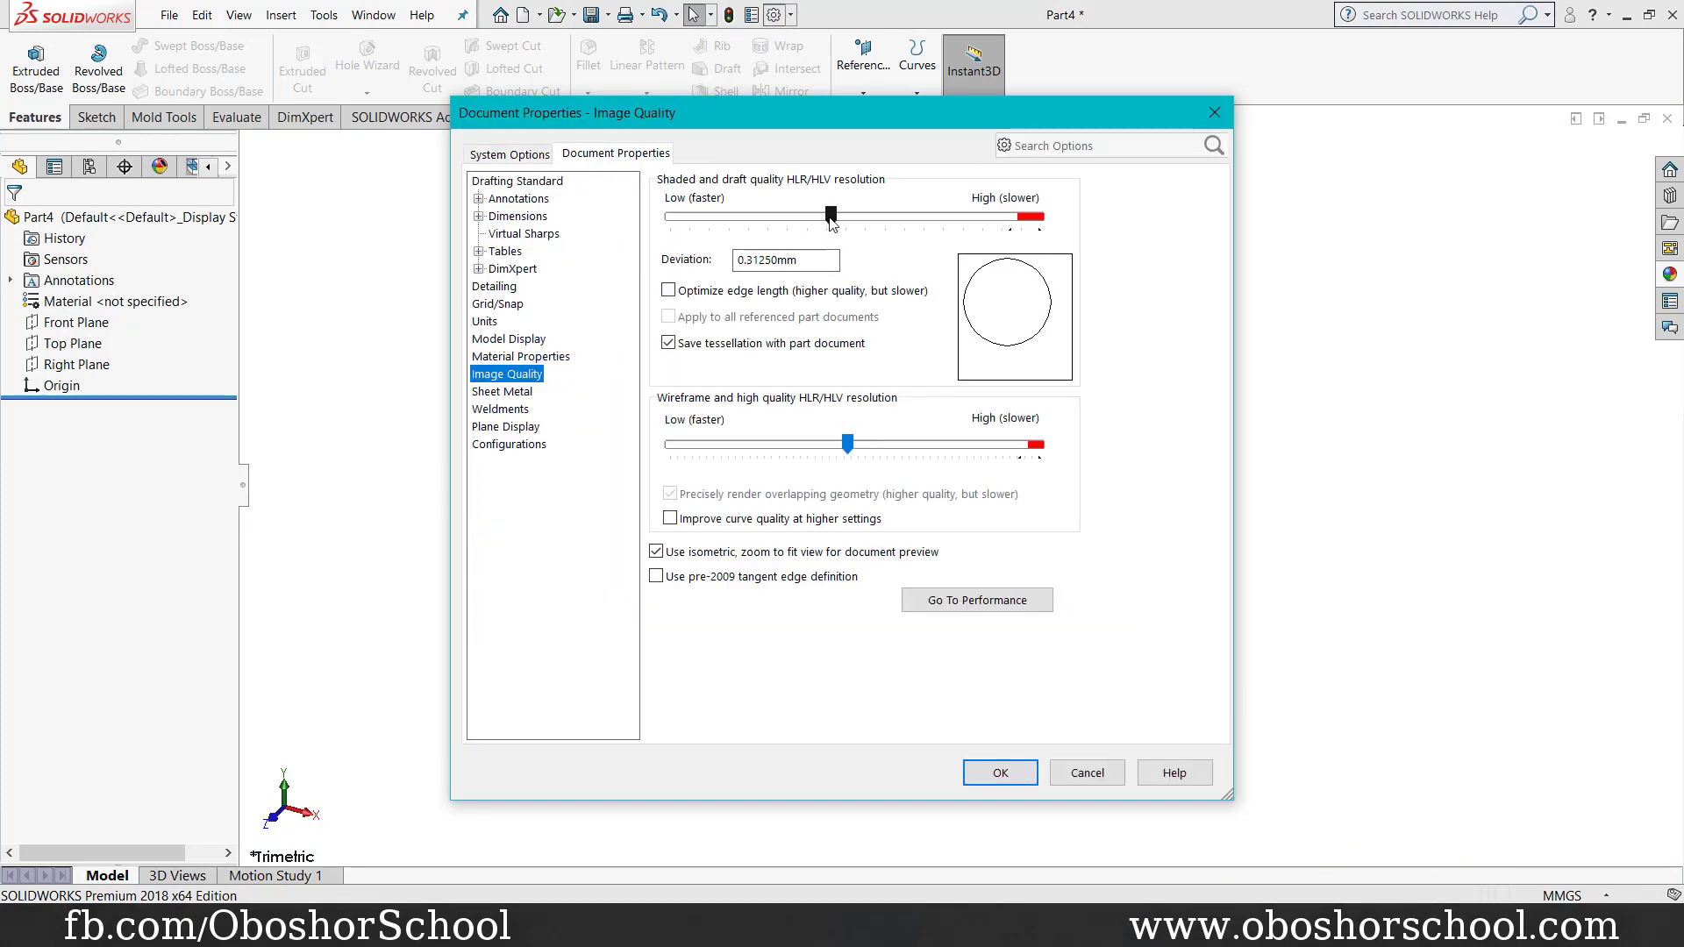
{"action": "left_click_drag", "start_coordinate": [832, 217], "coordinate": [1038, 217]}
{"action": "left_click_drag", "start_coordinate": [847, 444], "coordinate": [1031, 446]}
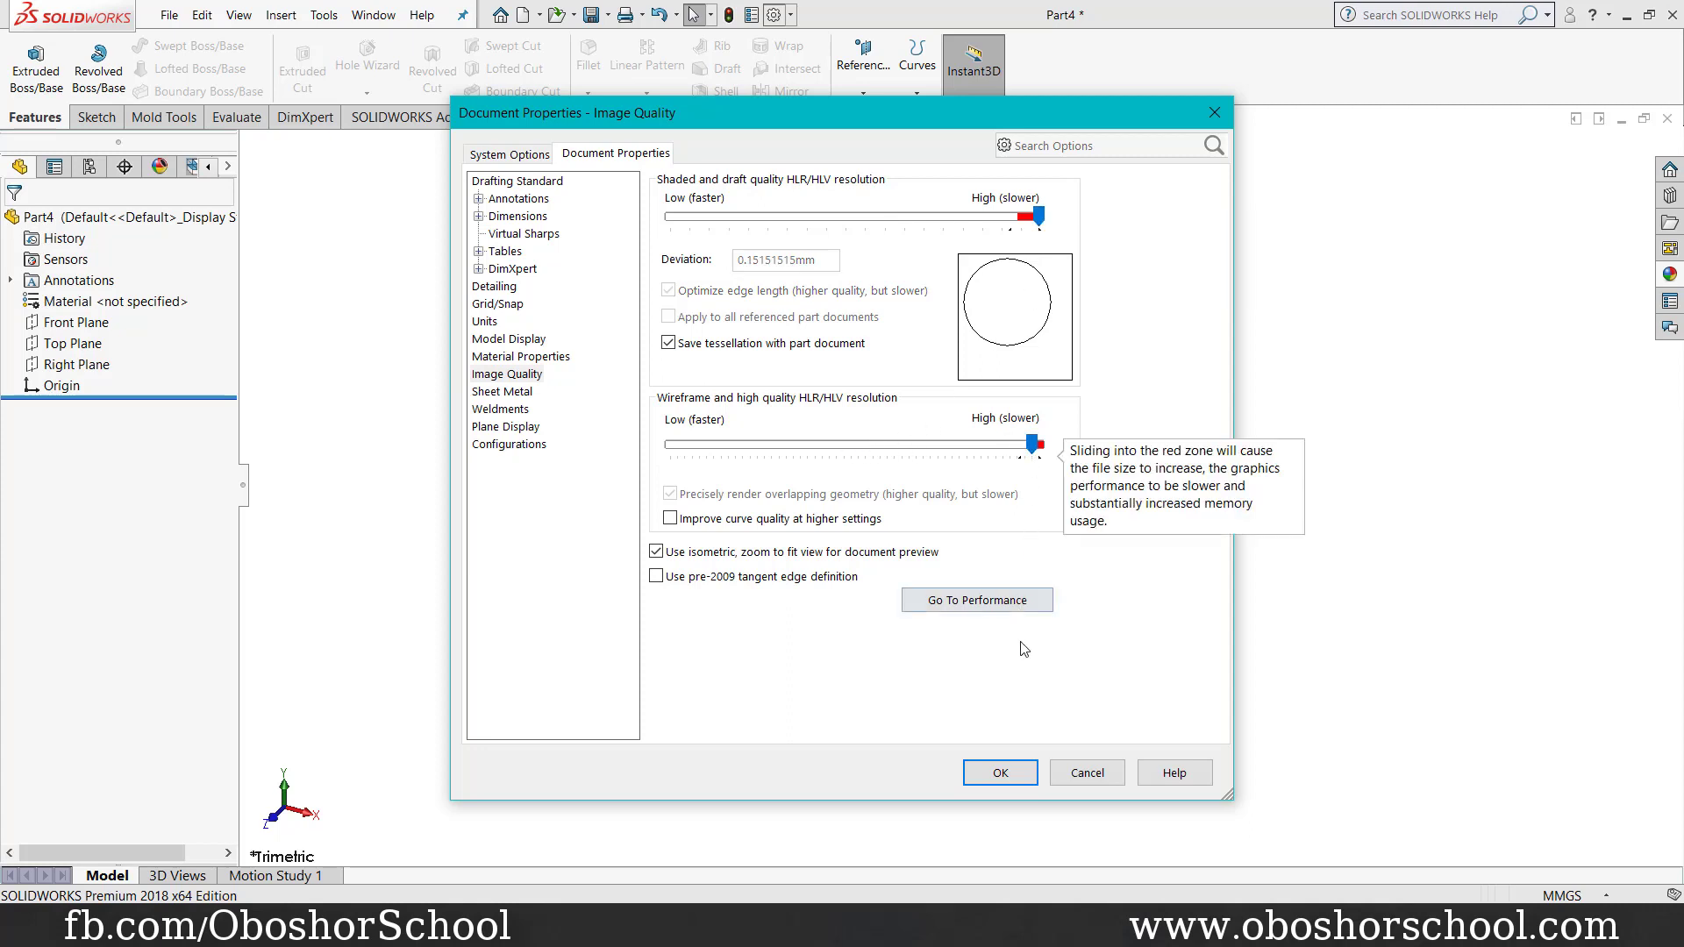
{"action": "left_click", "coordinate": [1007, 774]}
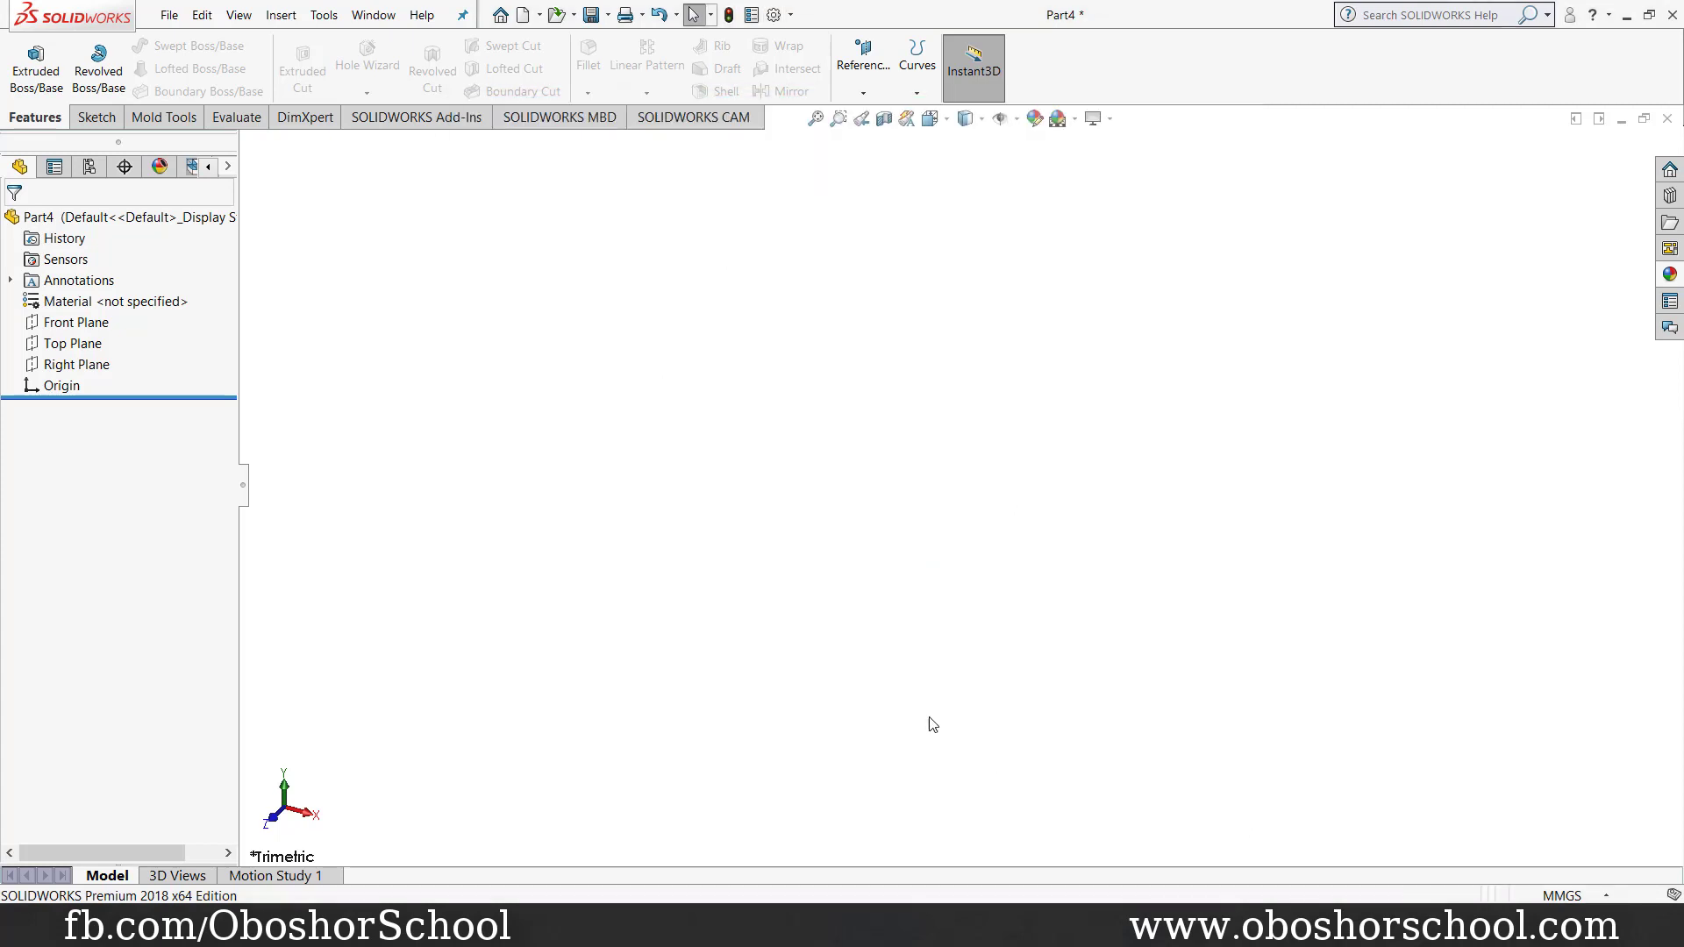
Step: Switch to the Photos window showing the drawing Solidworks Excersise 21.png
{"action": "key", "text": "alt+Tab"}
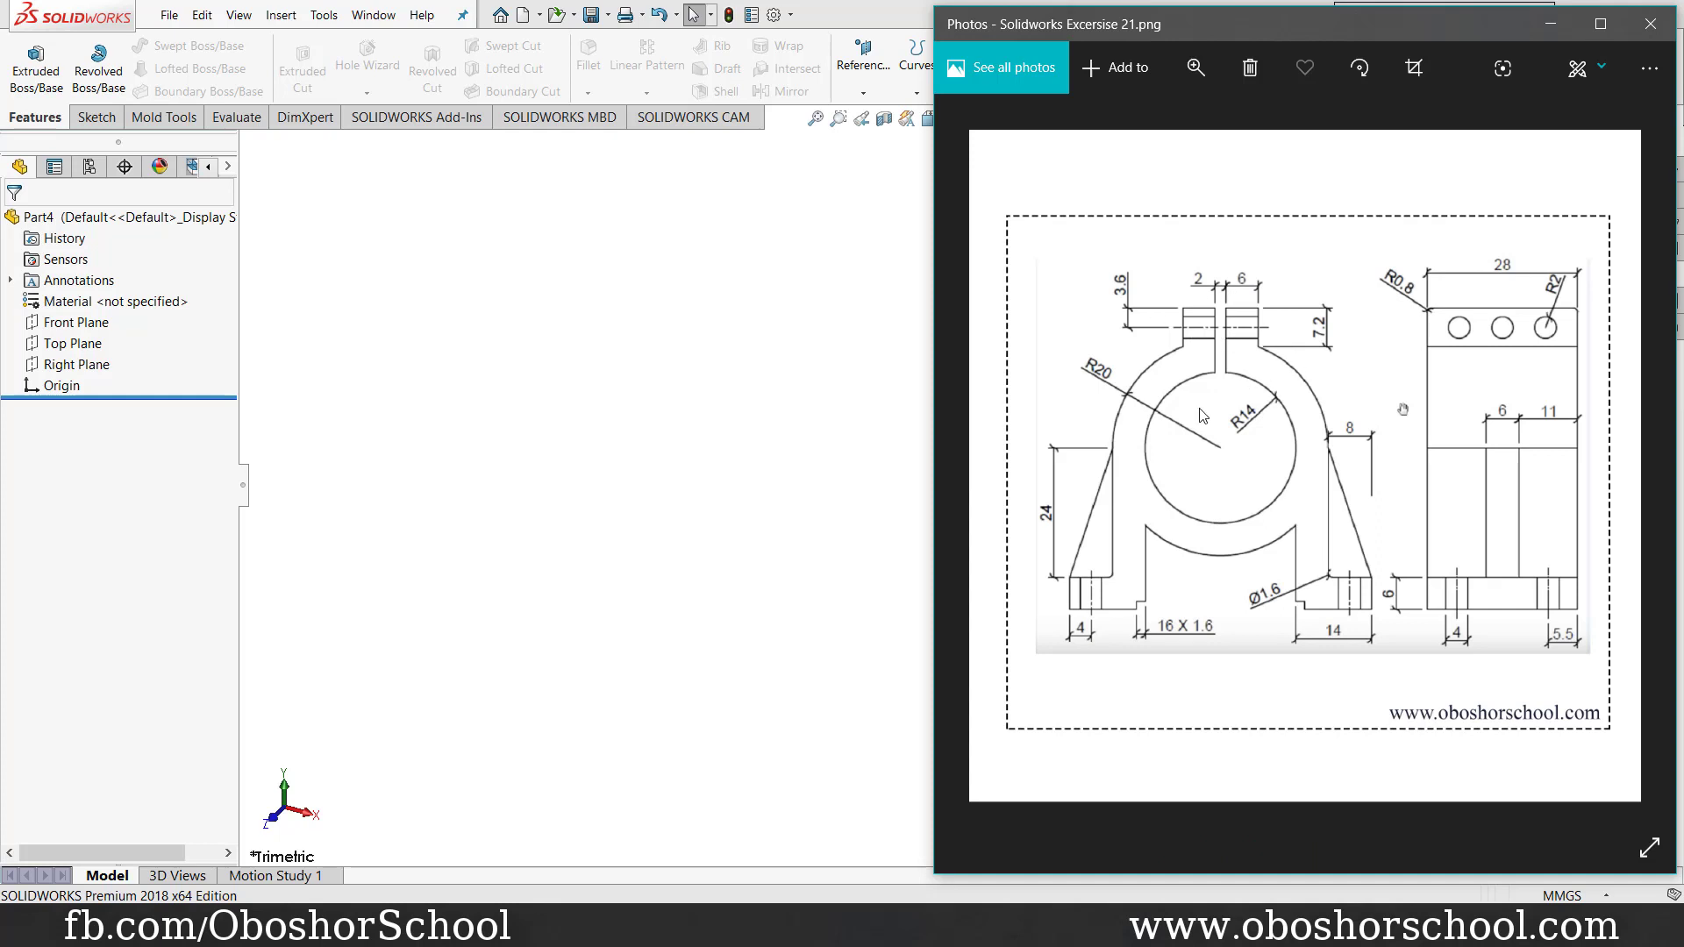
Step: Sketch two concentric circles centred at the origin on the Front Plane
{"action": "left_click", "coordinate": [87, 325]}
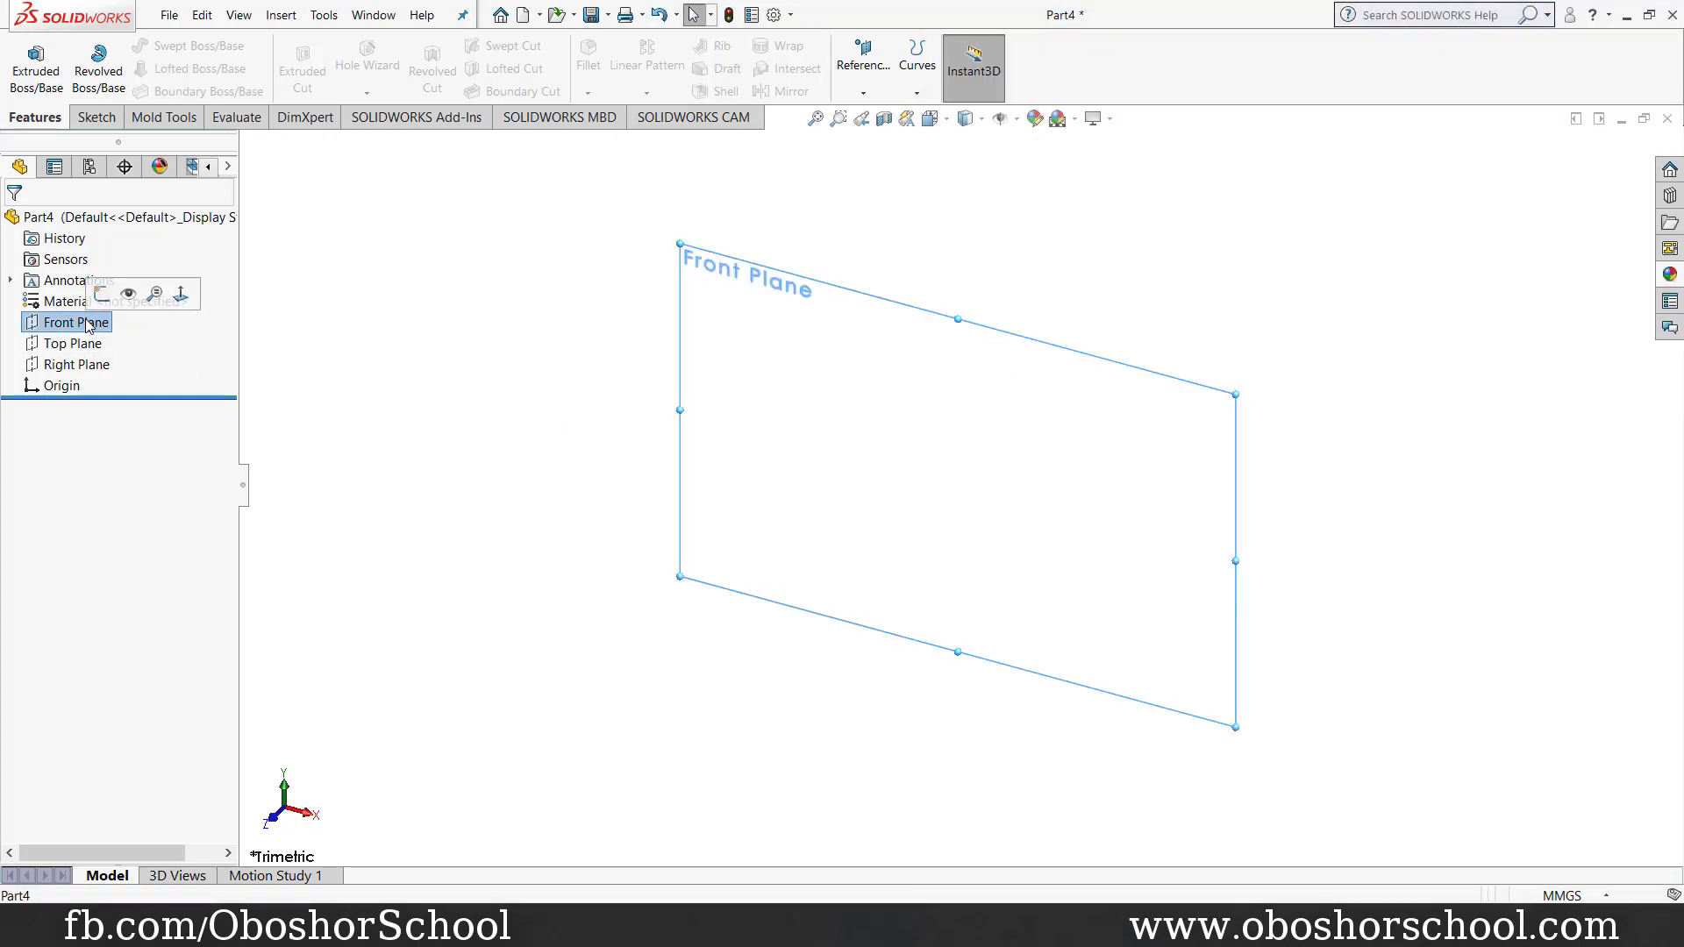
{"action": "left_click", "coordinate": [107, 295]}
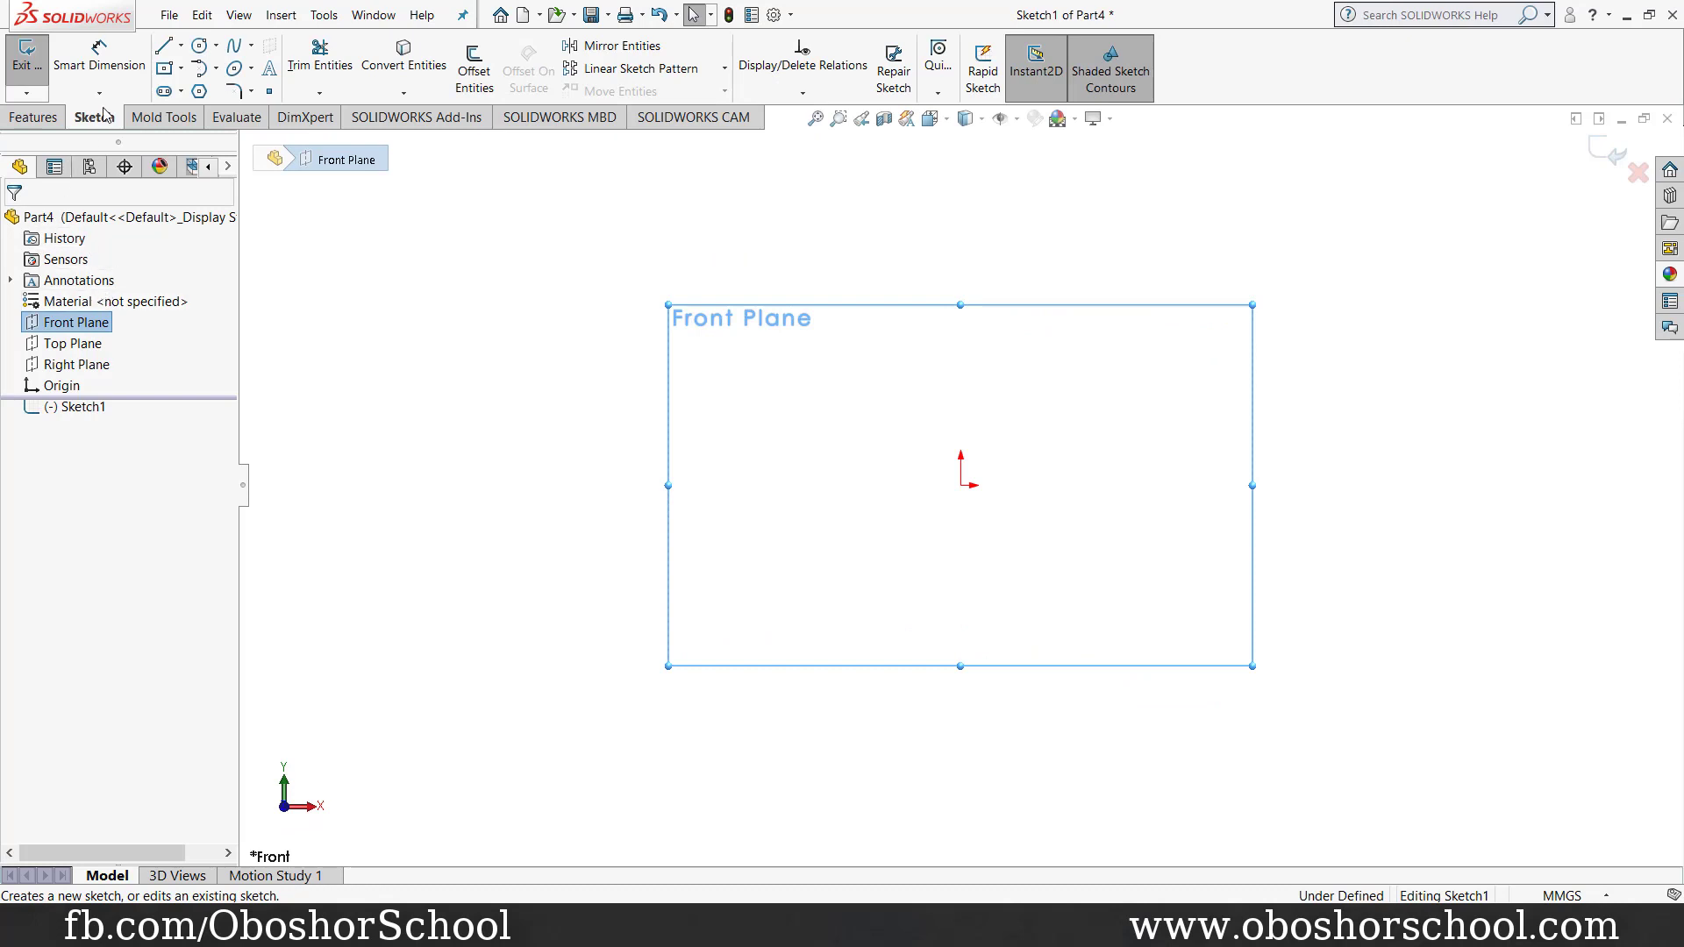
{"action": "left_click", "coordinate": [200, 48]}
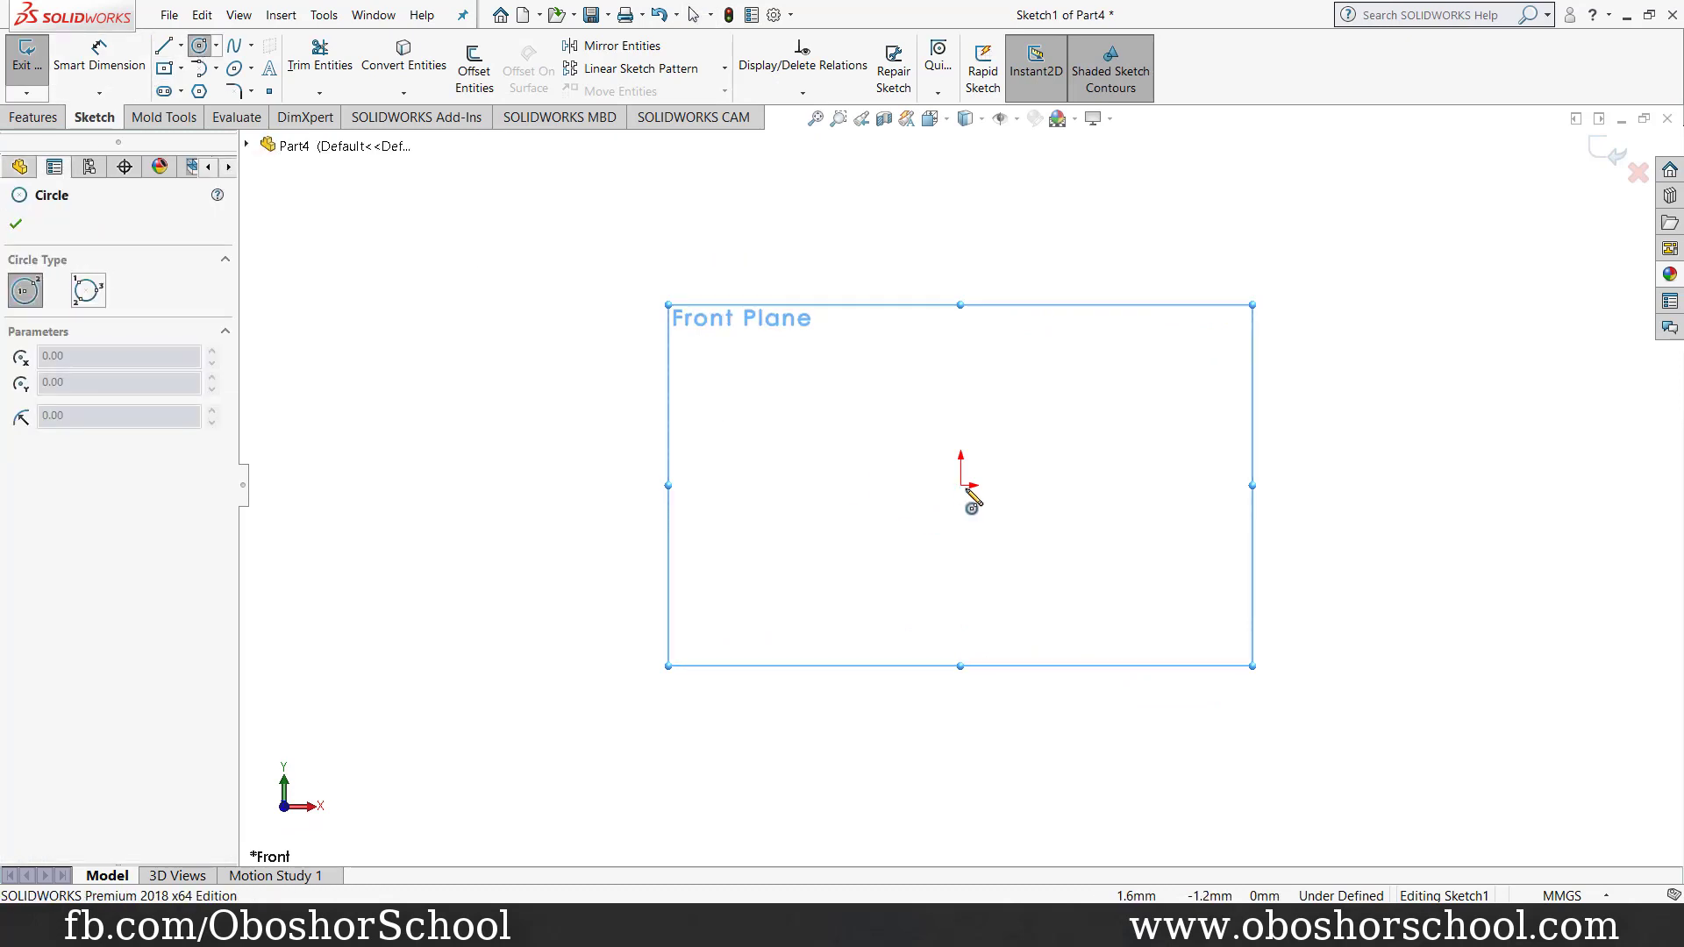
{"action": "left_click", "coordinate": [960, 485]}
{"action": "left_click", "coordinate": [1004, 525]}
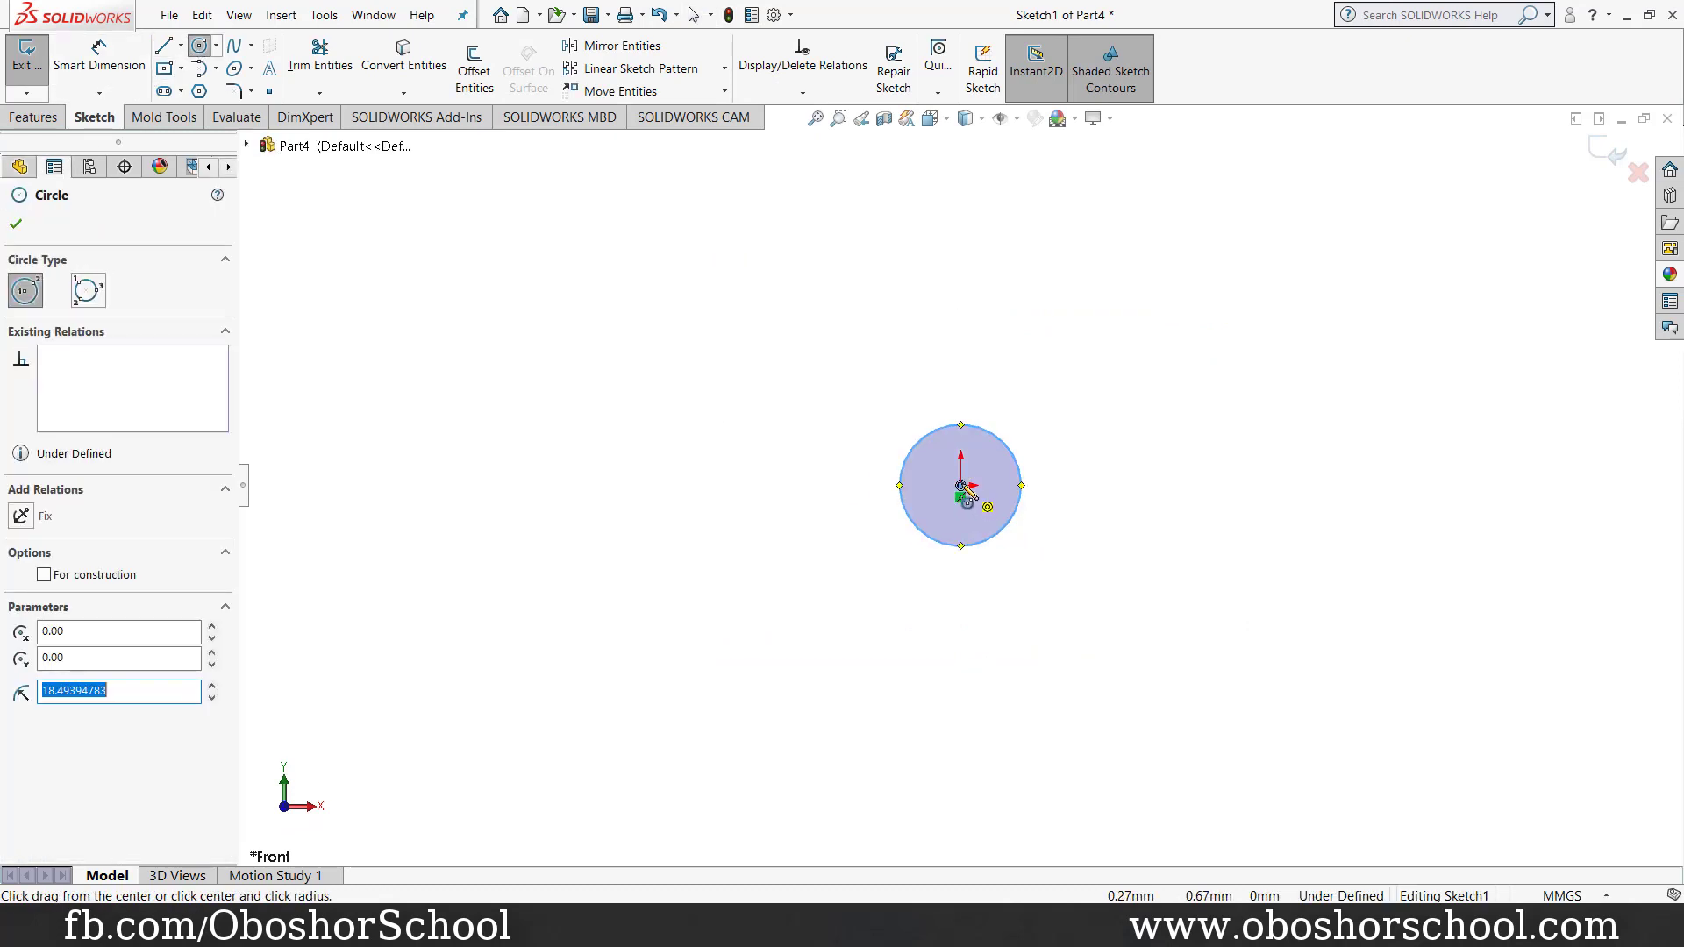
{"action": "left_click", "coordinate": [960, 485]}
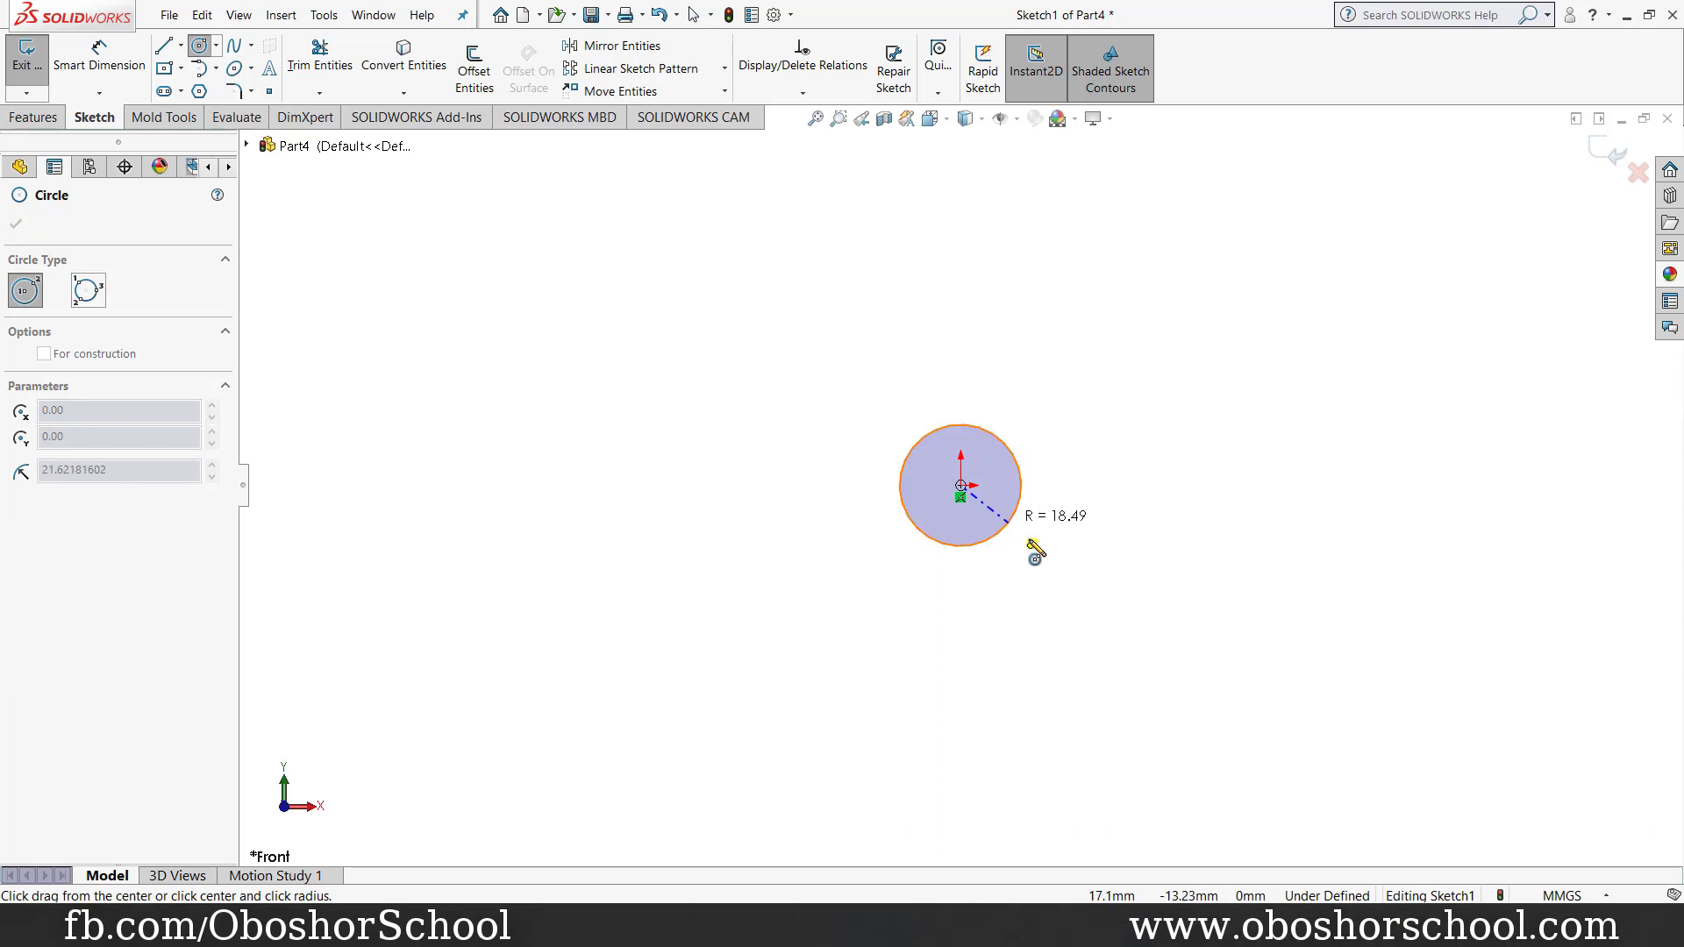
{"action": "left_click", "coordinate": [1071, 594]}
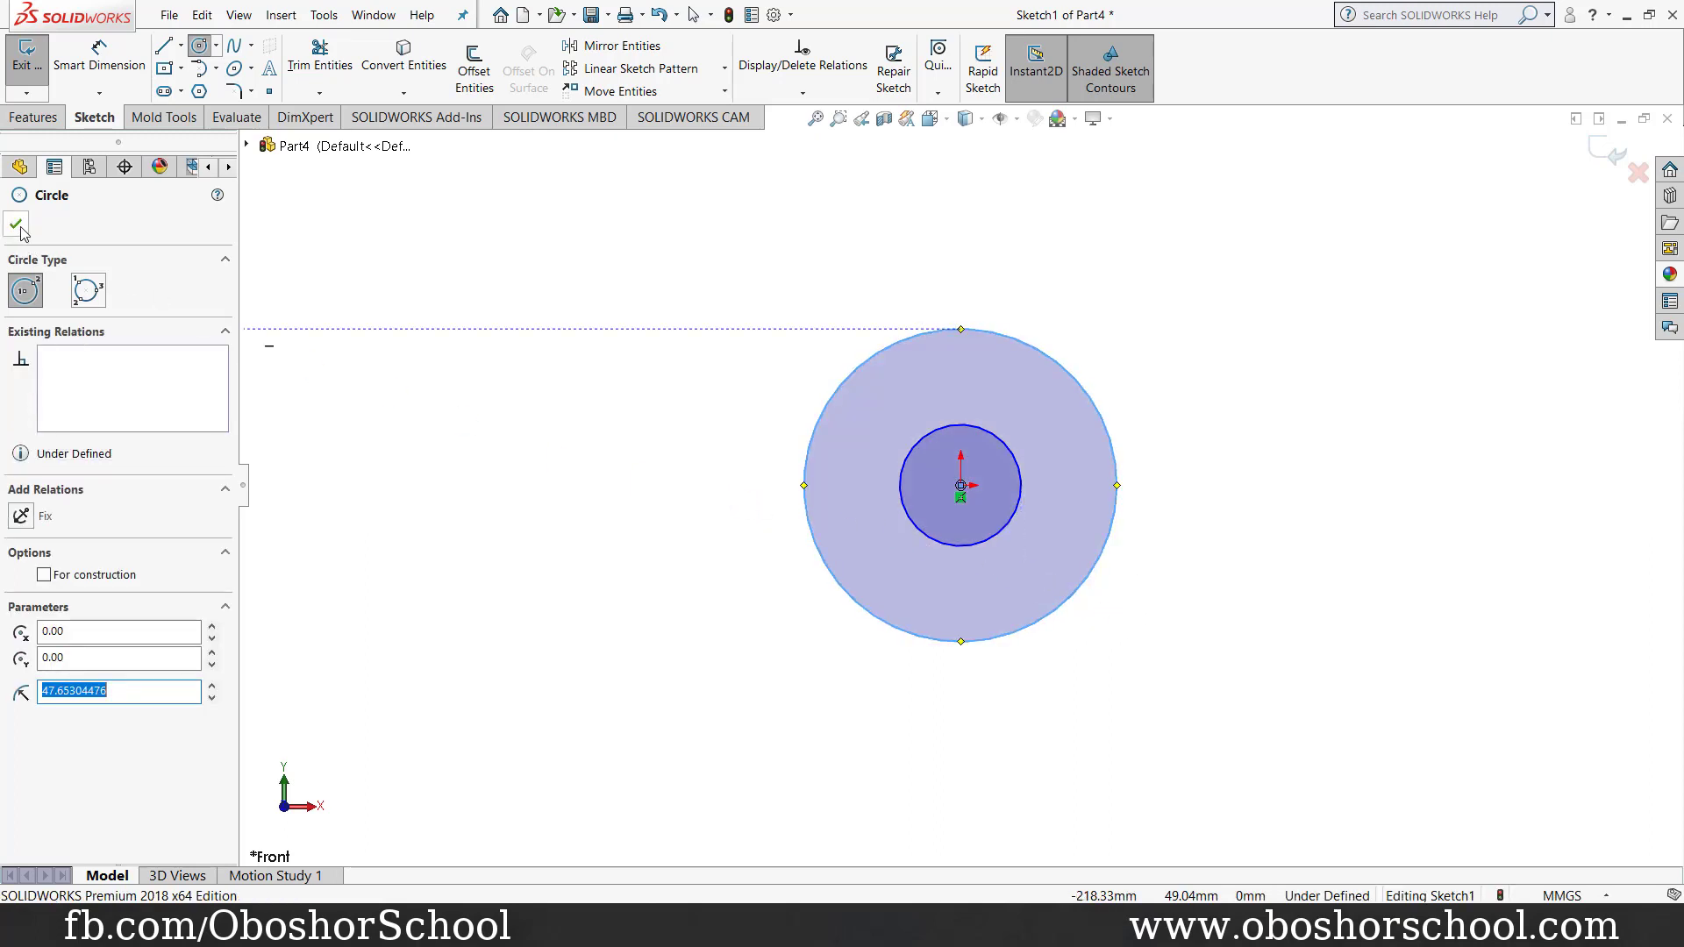
{"action": "left_click", "coordinate": [16, 224]}
Step: Draw the stepped left leg and foot line profile down from the outer circle
{"action": "left_click", "coordinate": [167, 47]}
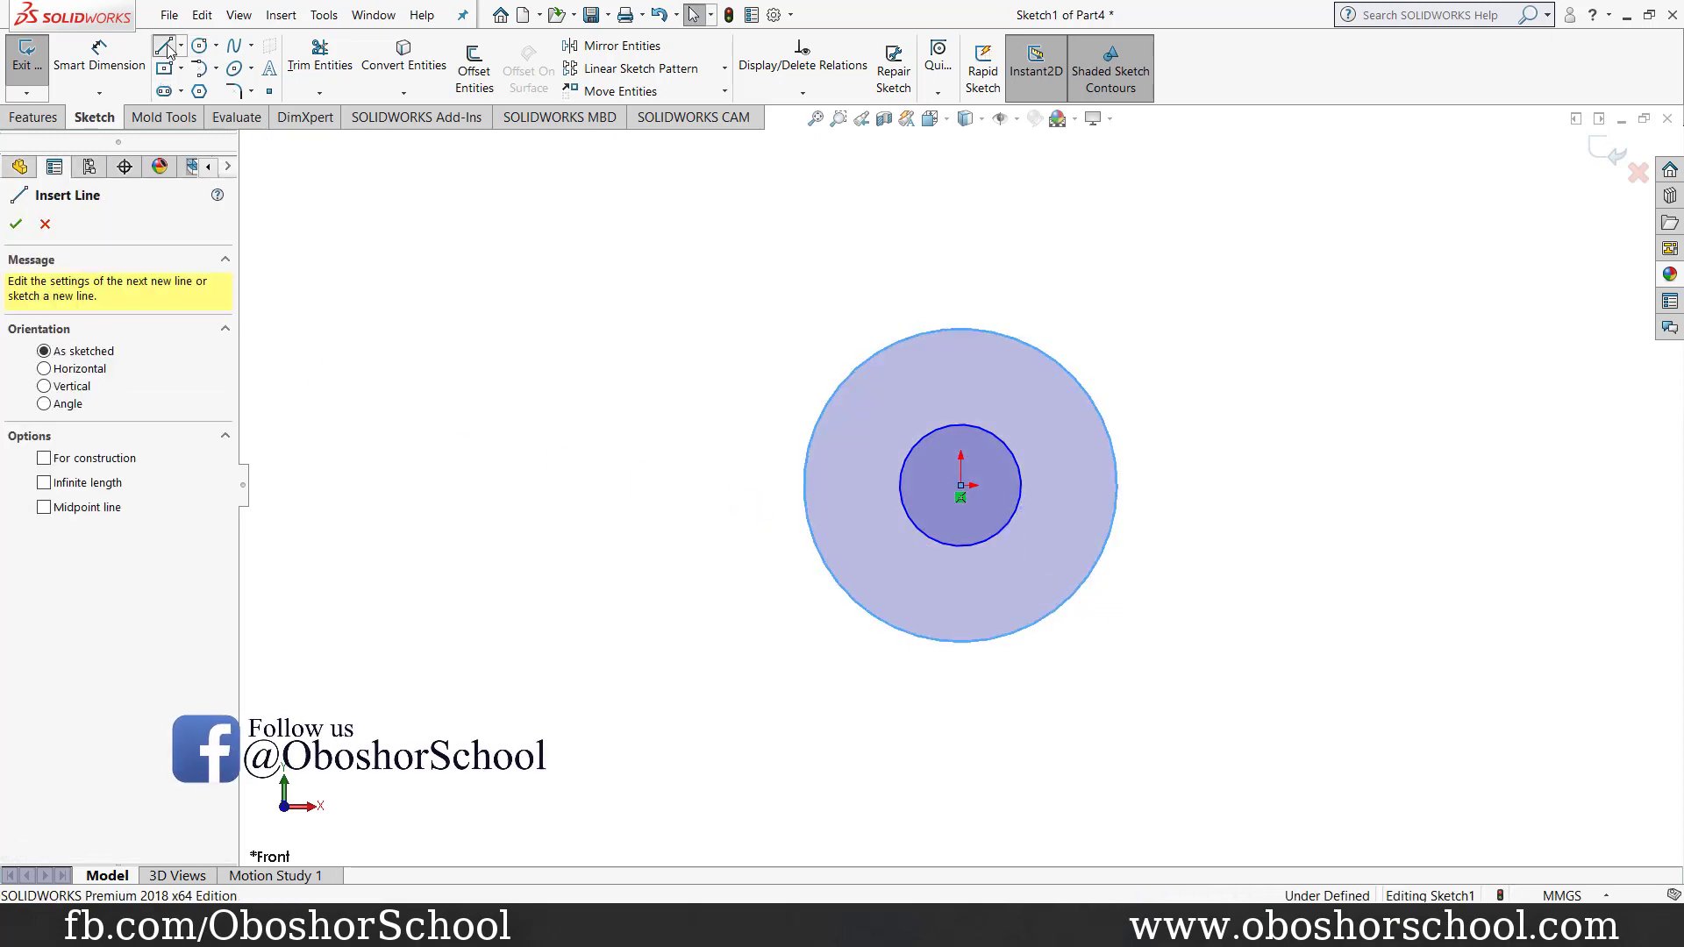
{"action": "left_click", "coordinate": [805, 485]}
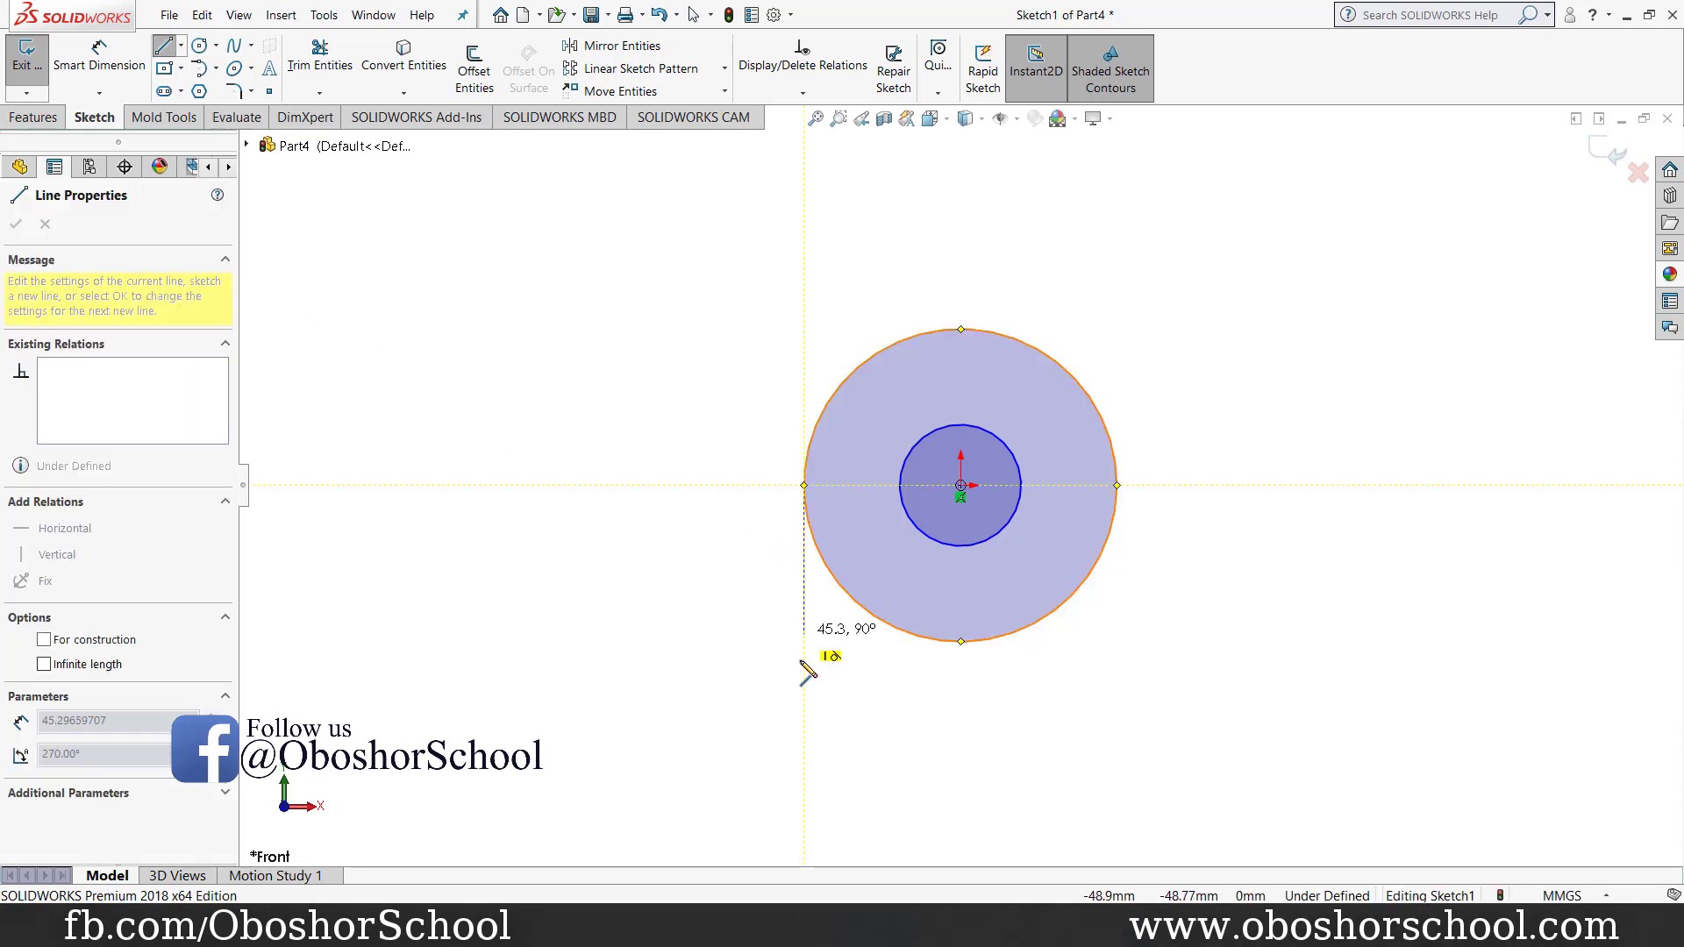
{"action": "left_click", "coordinate": [804, 717]}
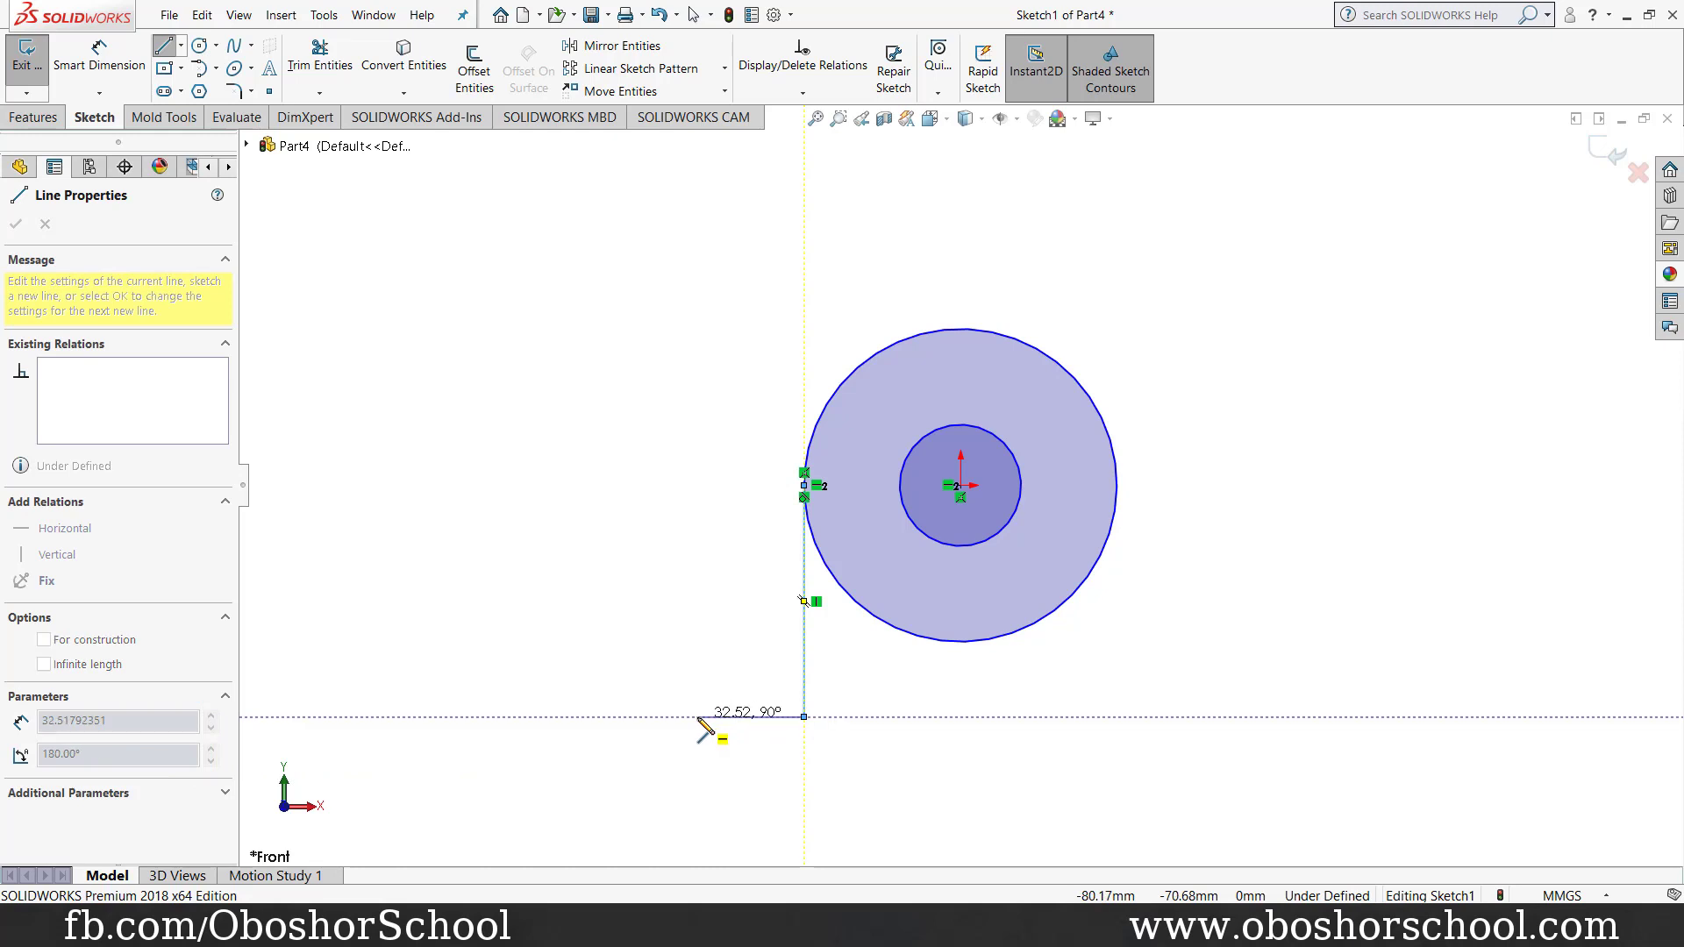
{"action": "left_click", "coordinate": [697, 781]}
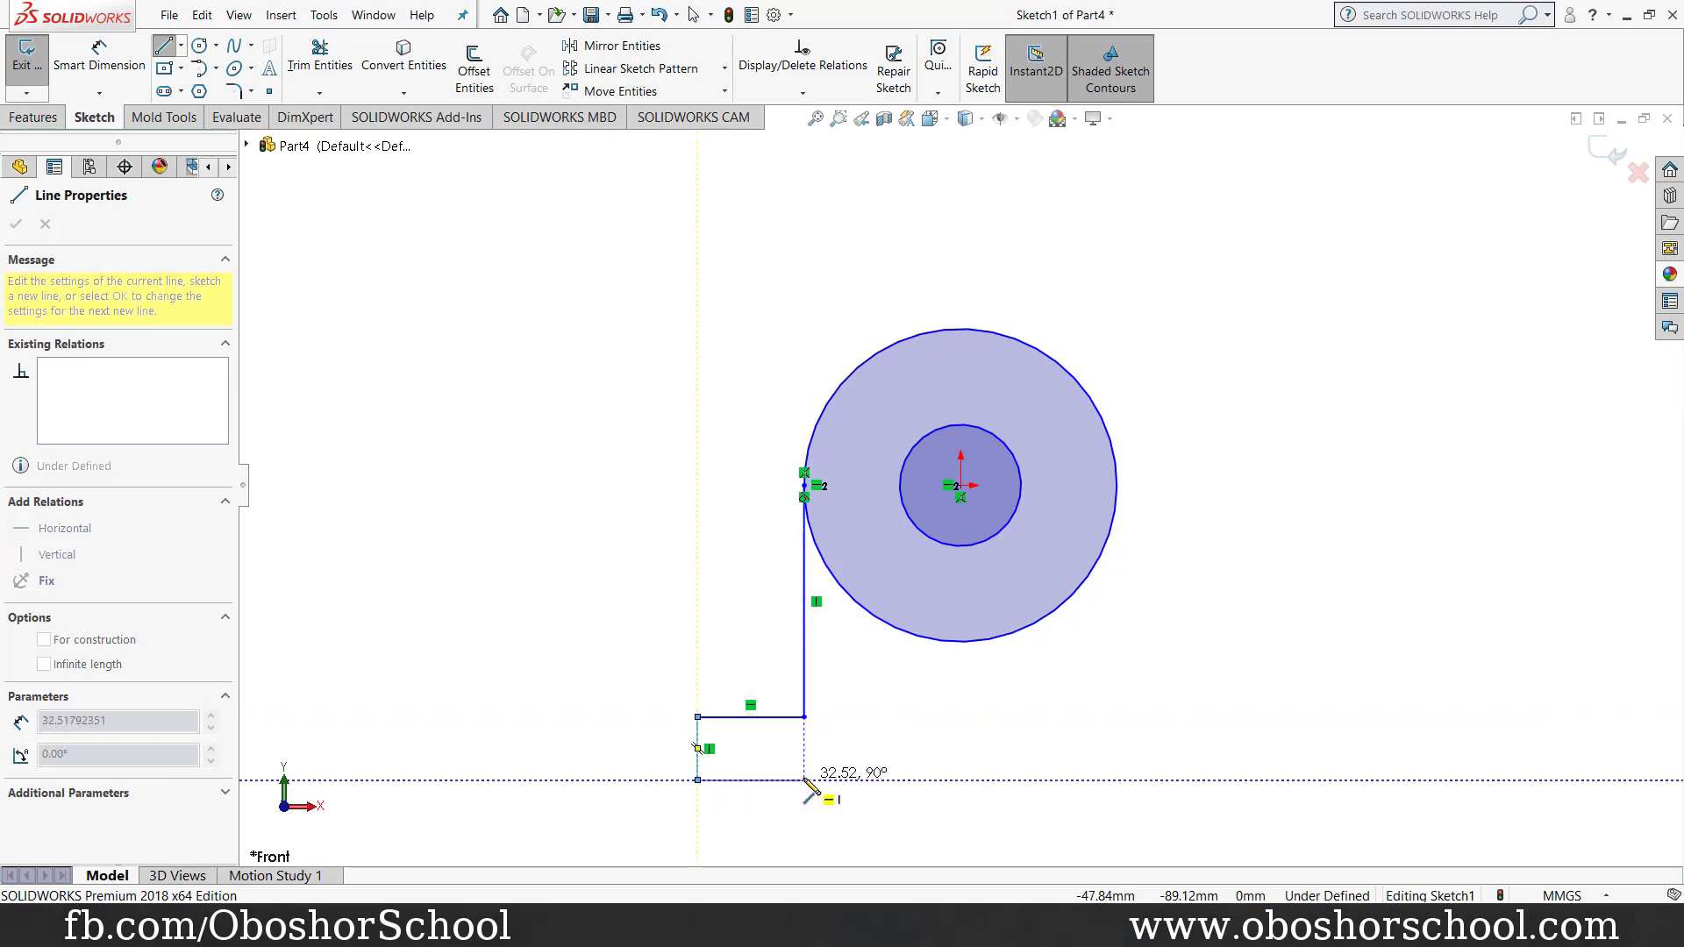
{"action": "left_click", "coordinate": [829, 780]}
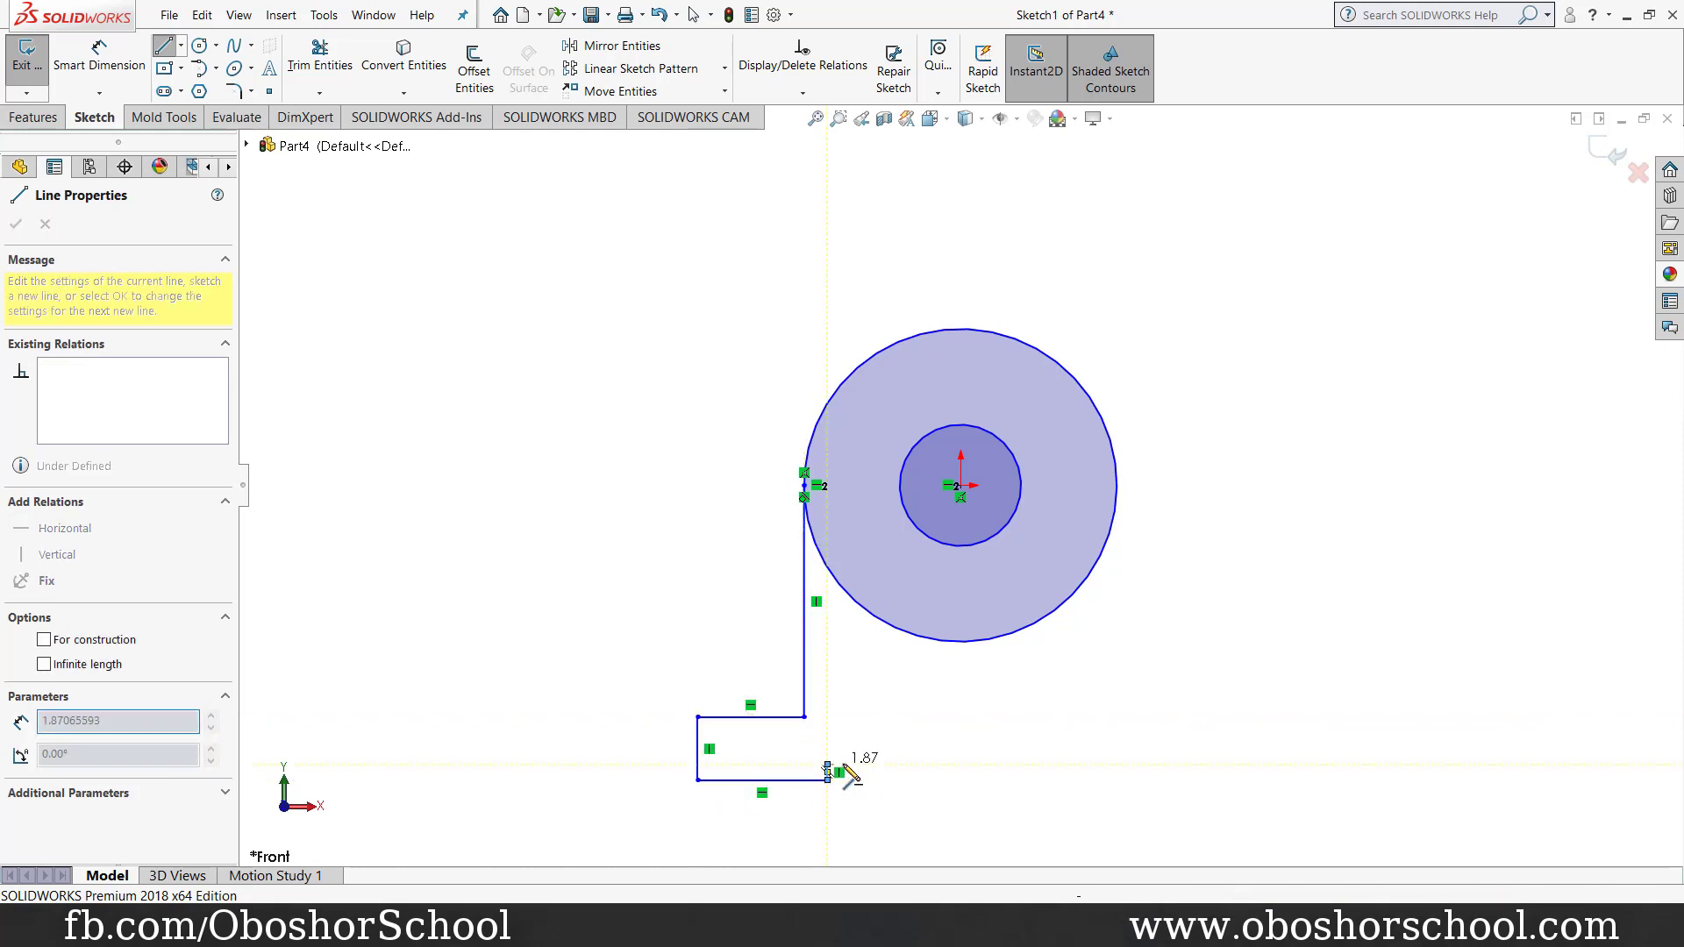
{"action": "left_click", "coordinate": [846, 591]}
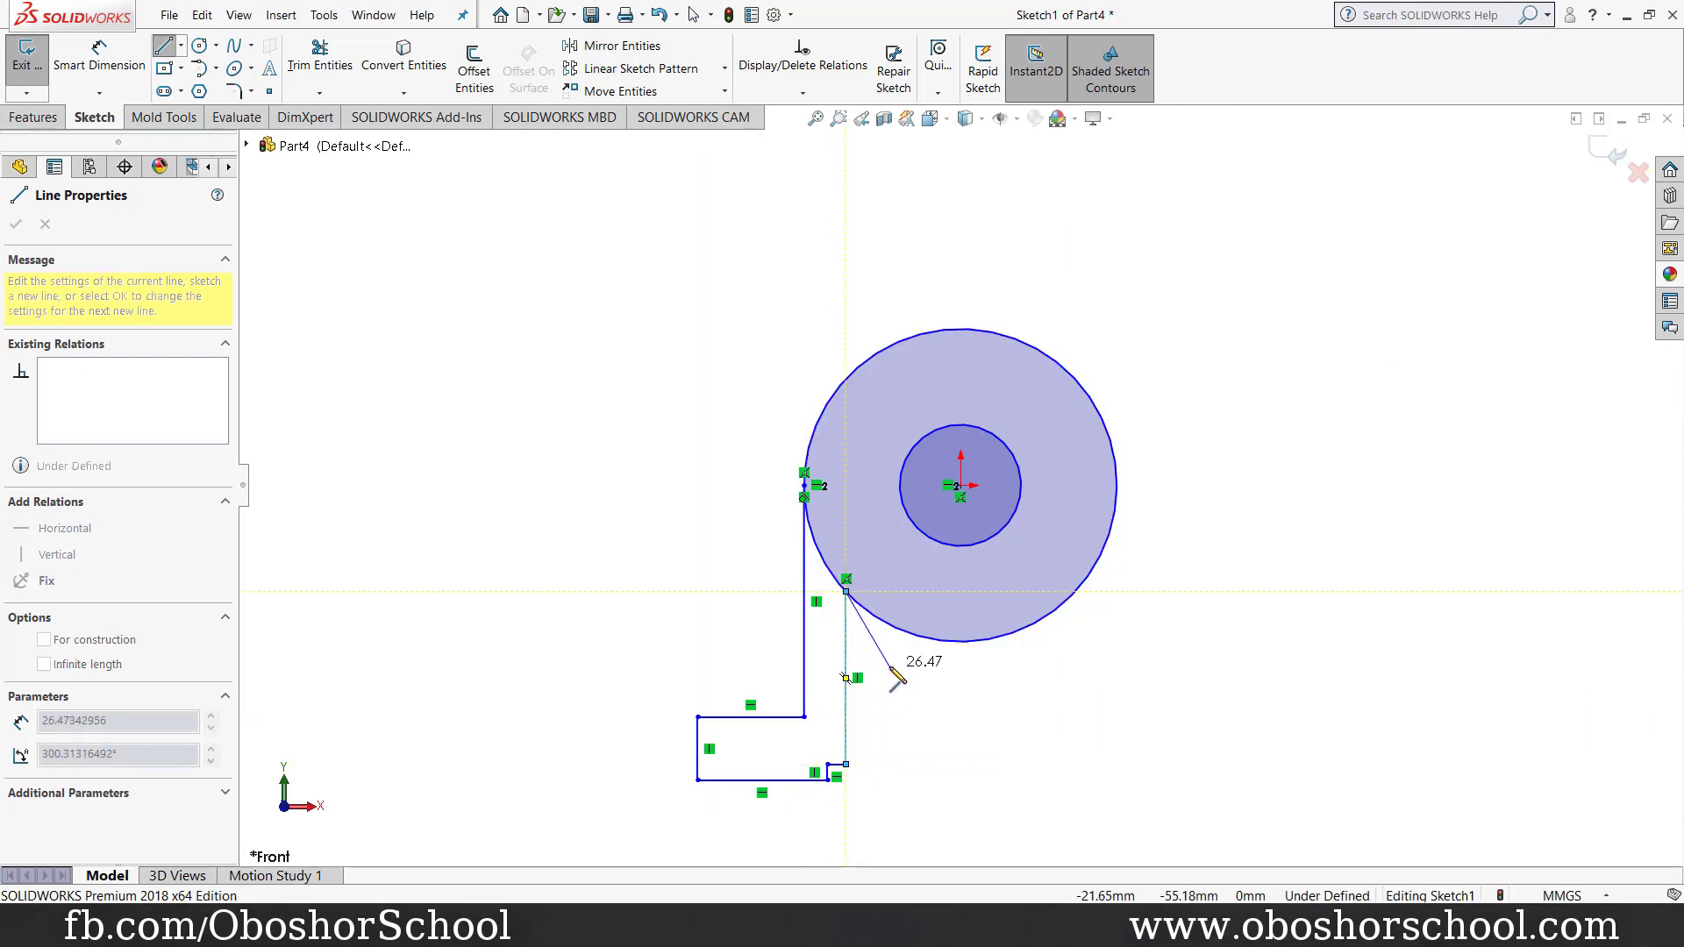
{"action": "right_click", "coordinate": [894, 674]}
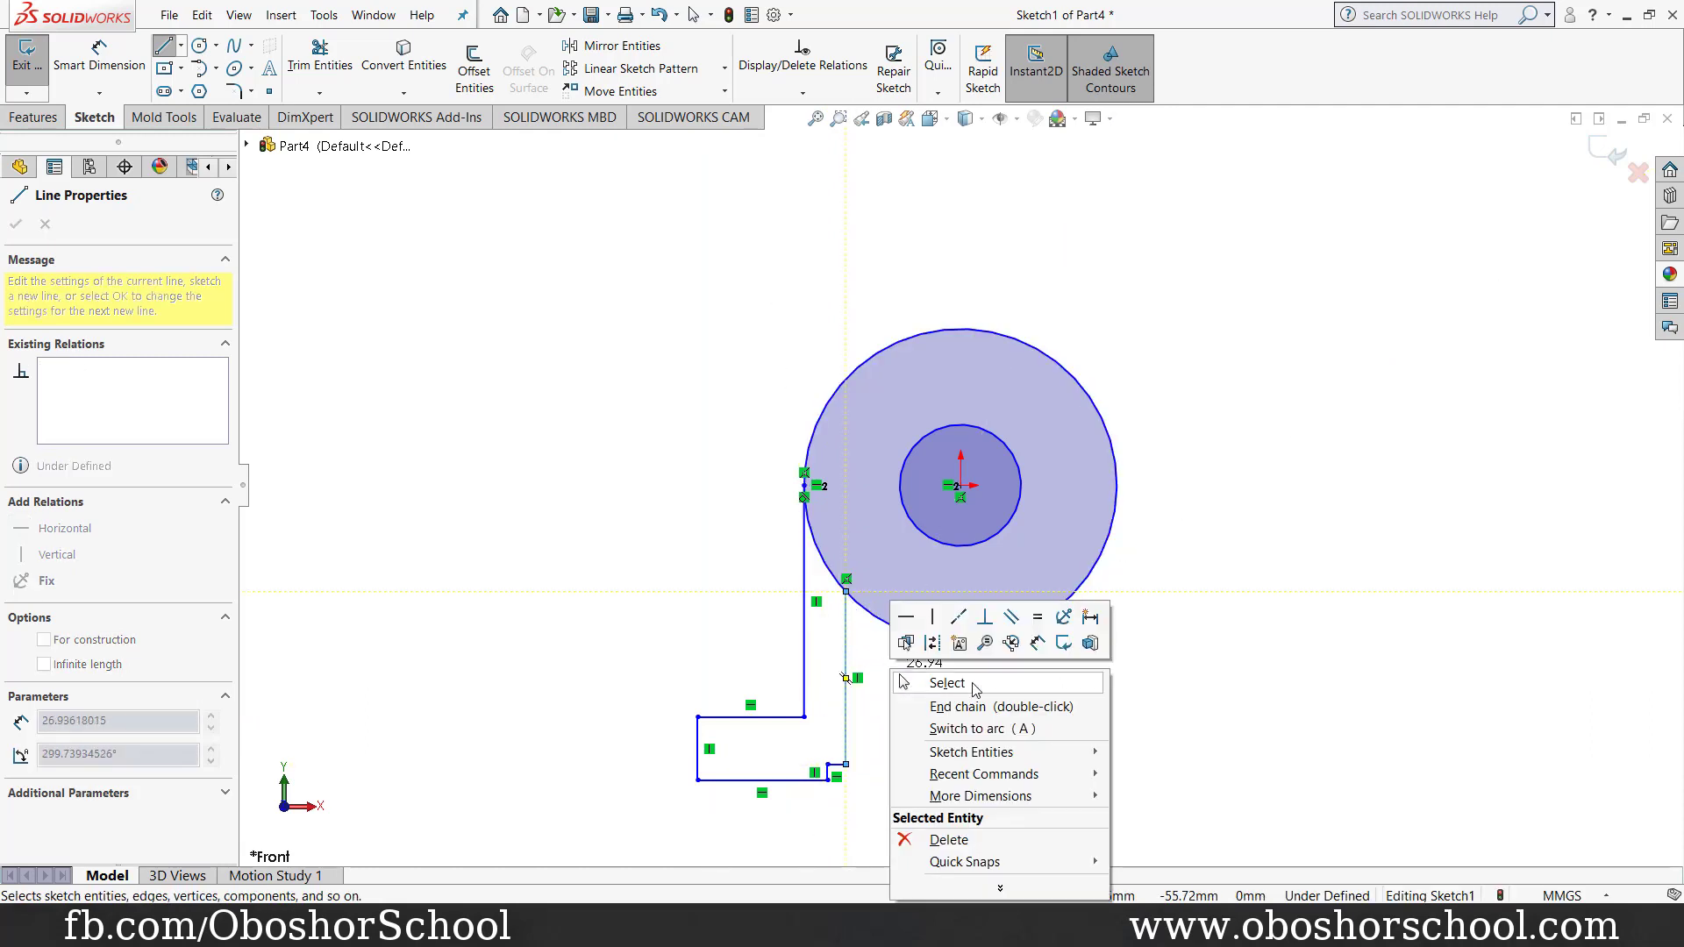
{"action": "left_click", "coordinate": [974, 689]}
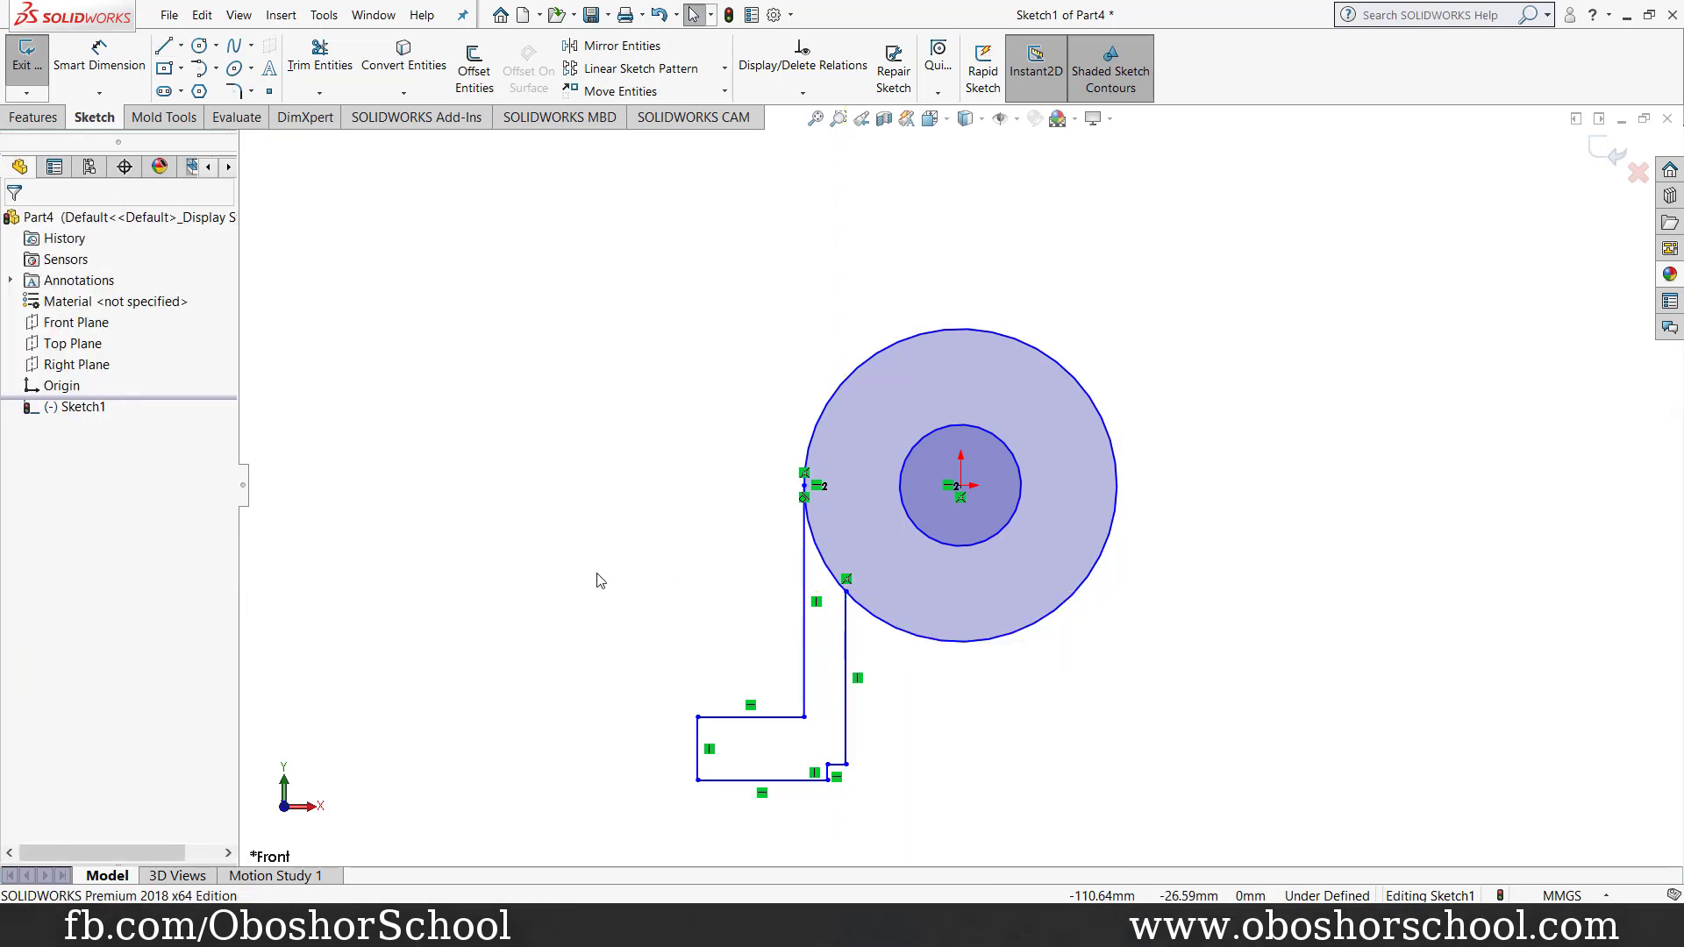
Step: Draw a vertical centerline through the origin, spanning above and below the circles
{"action": "left_click", "coordinate": [180, 49]}
{"action": "left_click", "coordinate": [204, 91]}
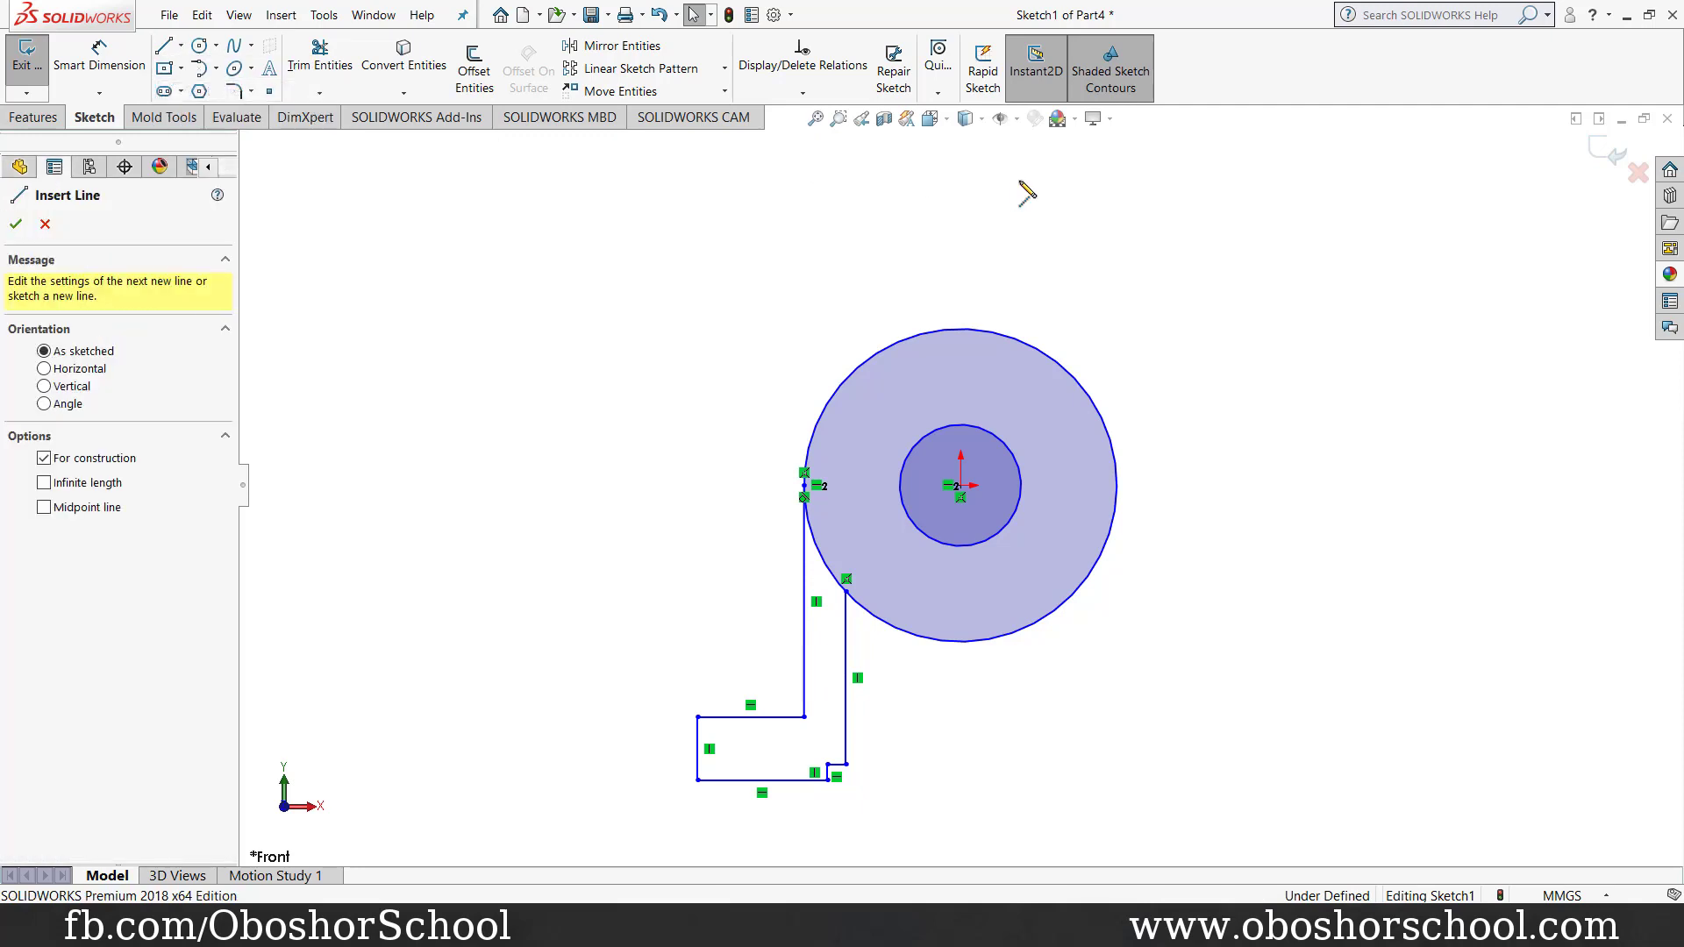
{"action": "left_click", "coordinate": [961, 232]}
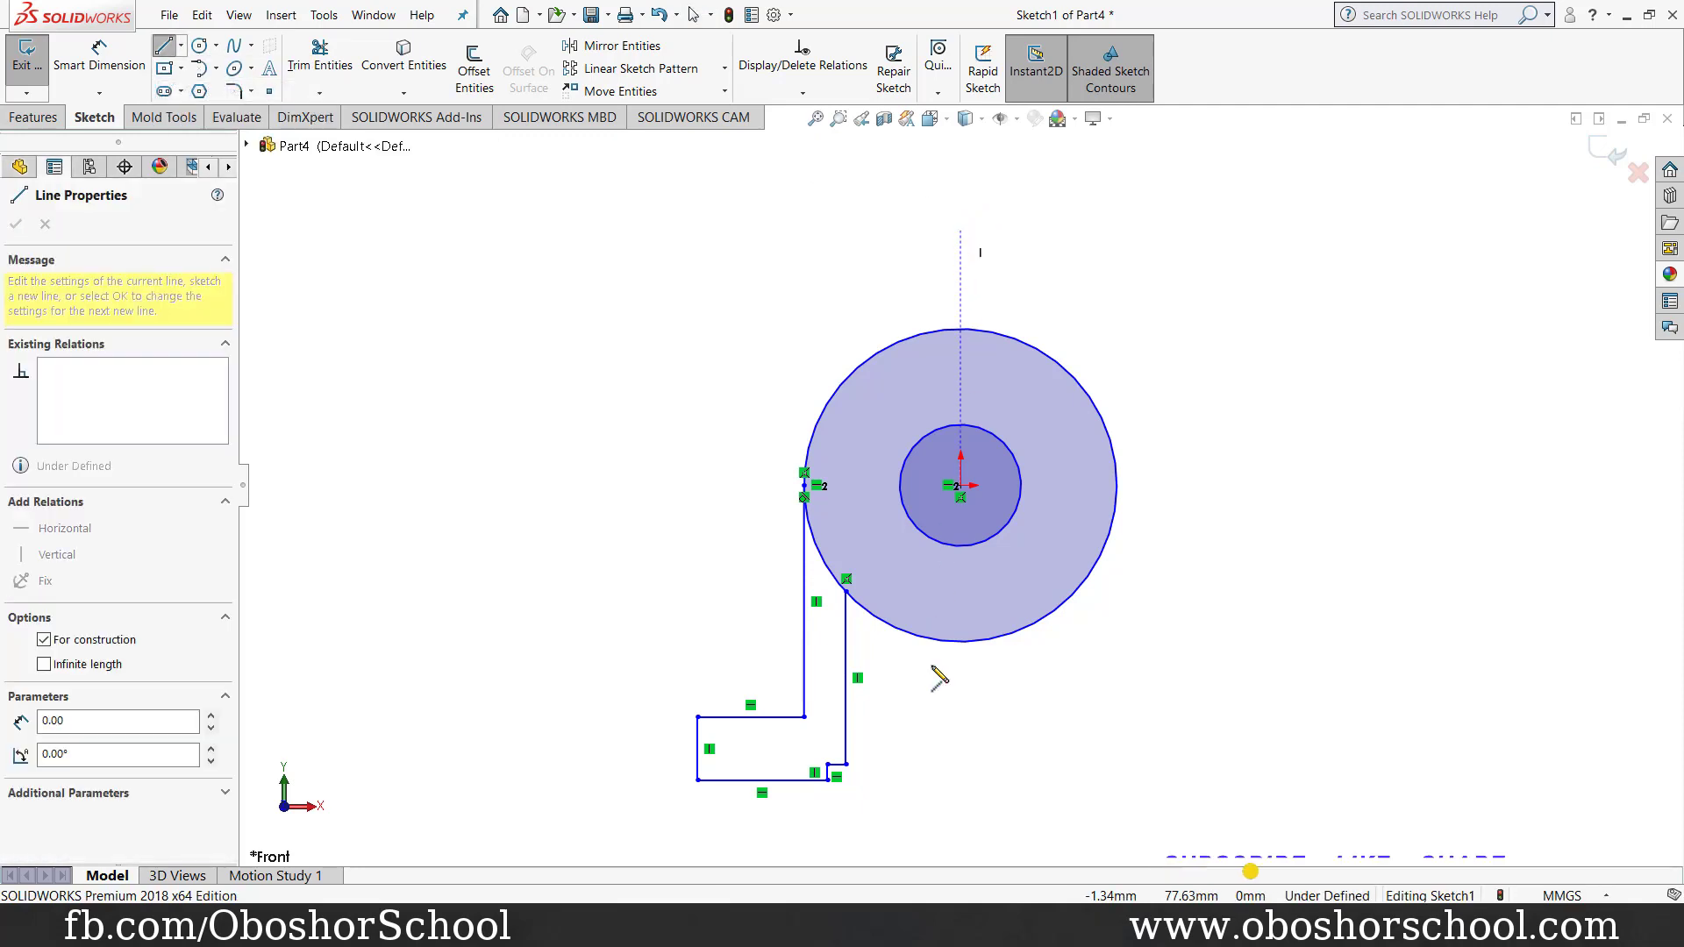
{"action": "left_click", "coordinate": [962, 741]}
{"action": "right_click", "coordinate": [1063, 680]}
{"action": "left_click", "coordinate": [1116, 693]}
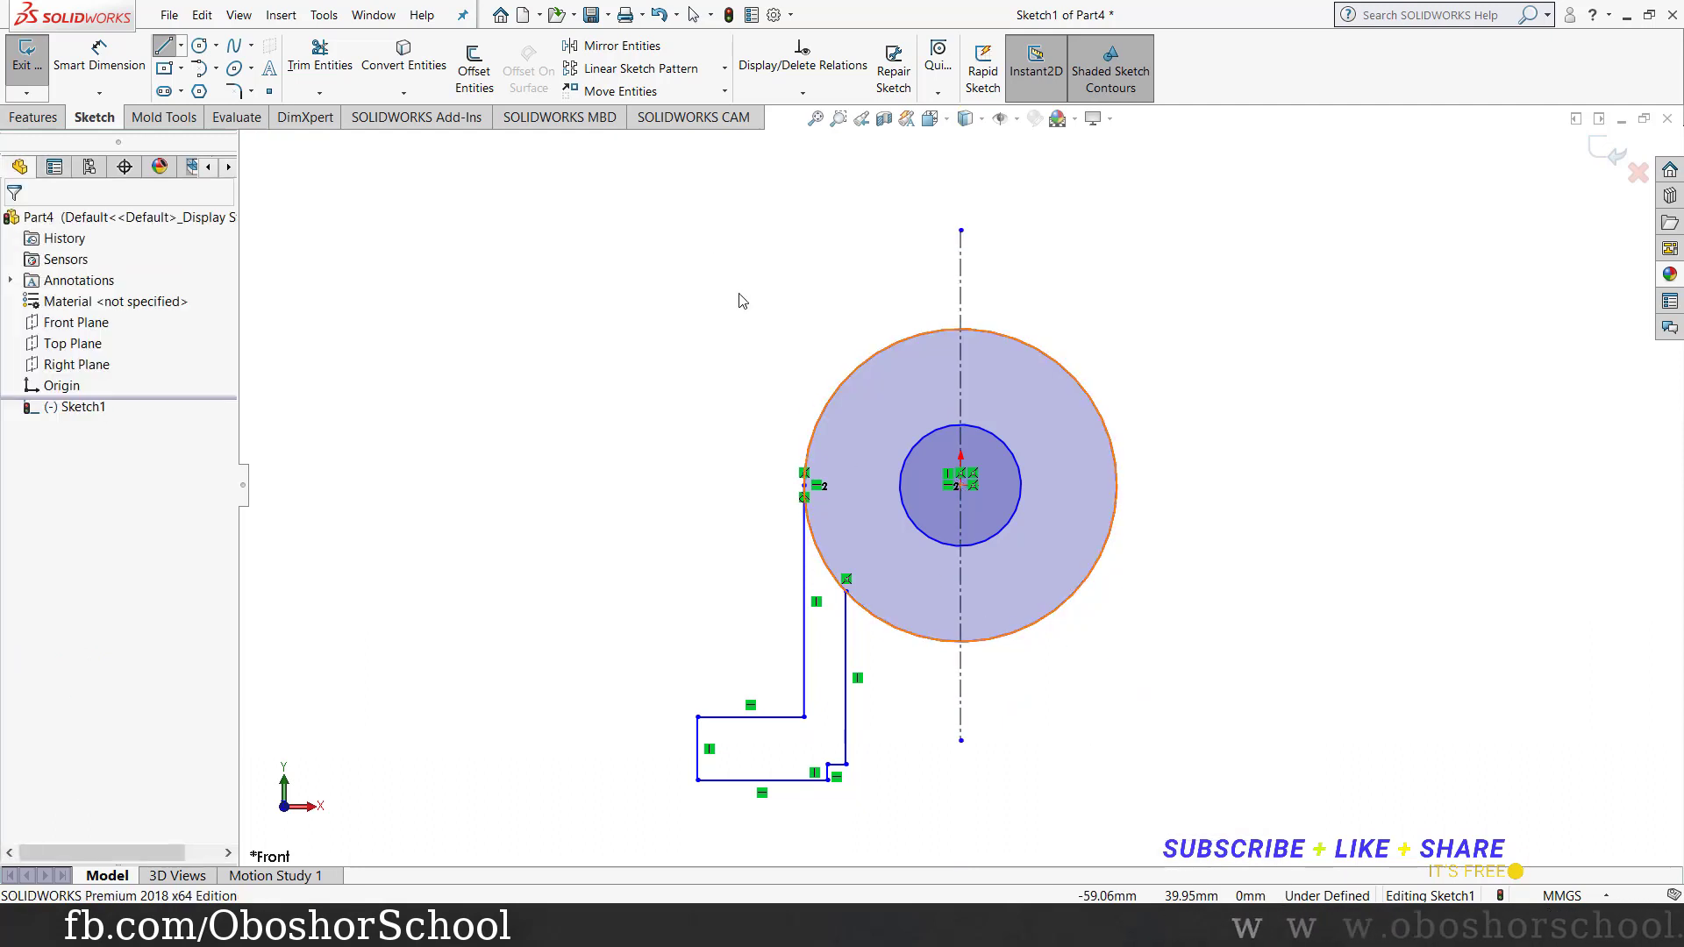
Step: Draw a centre-point square block sitting on top of the outer circle
{"action": "left_click", "coordinate": [180, 68]}
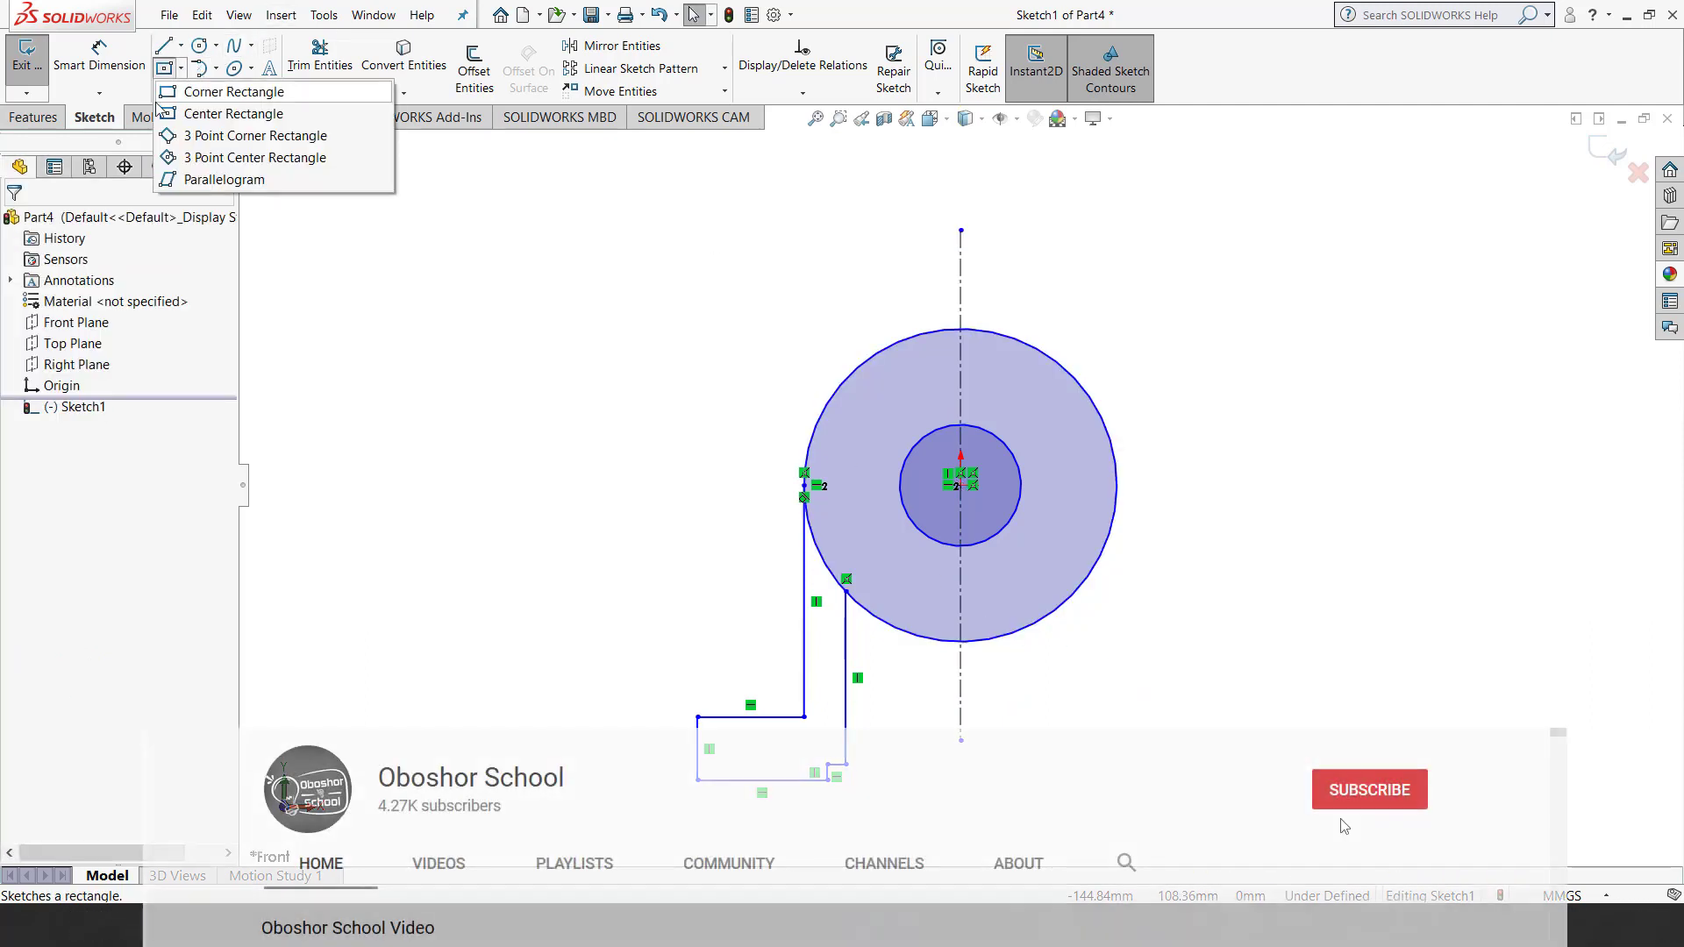
{"action": "left_click", "coordinate": [234, 114]}
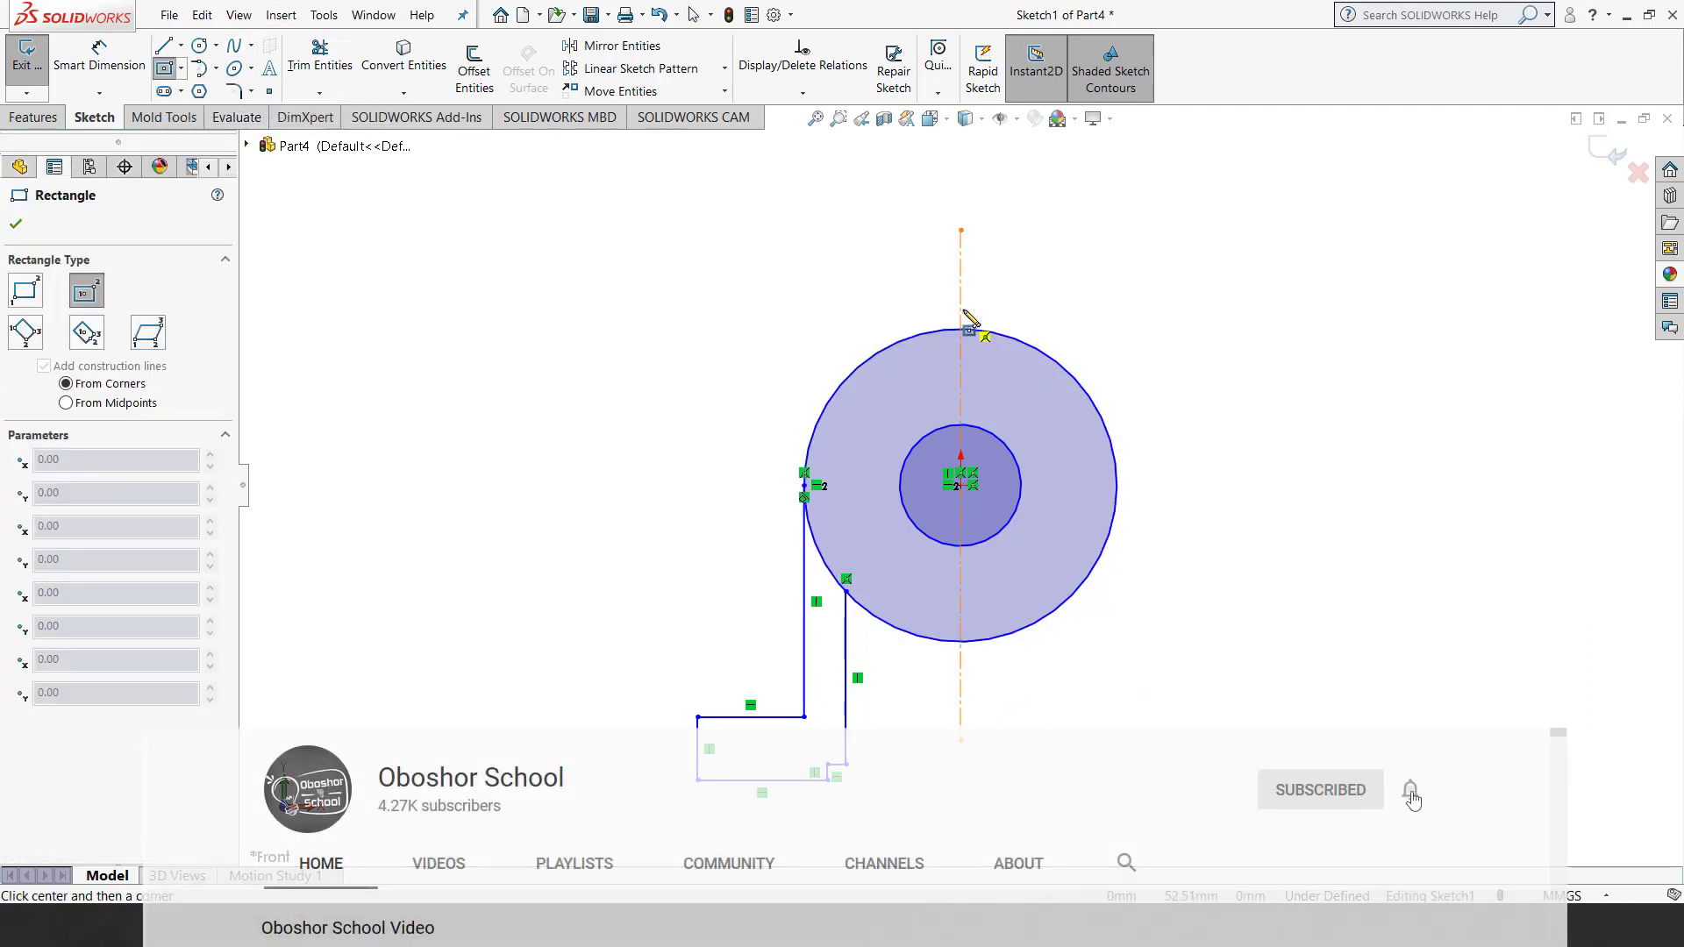
{"action": "left_click", "coordinate": [960, 292]}
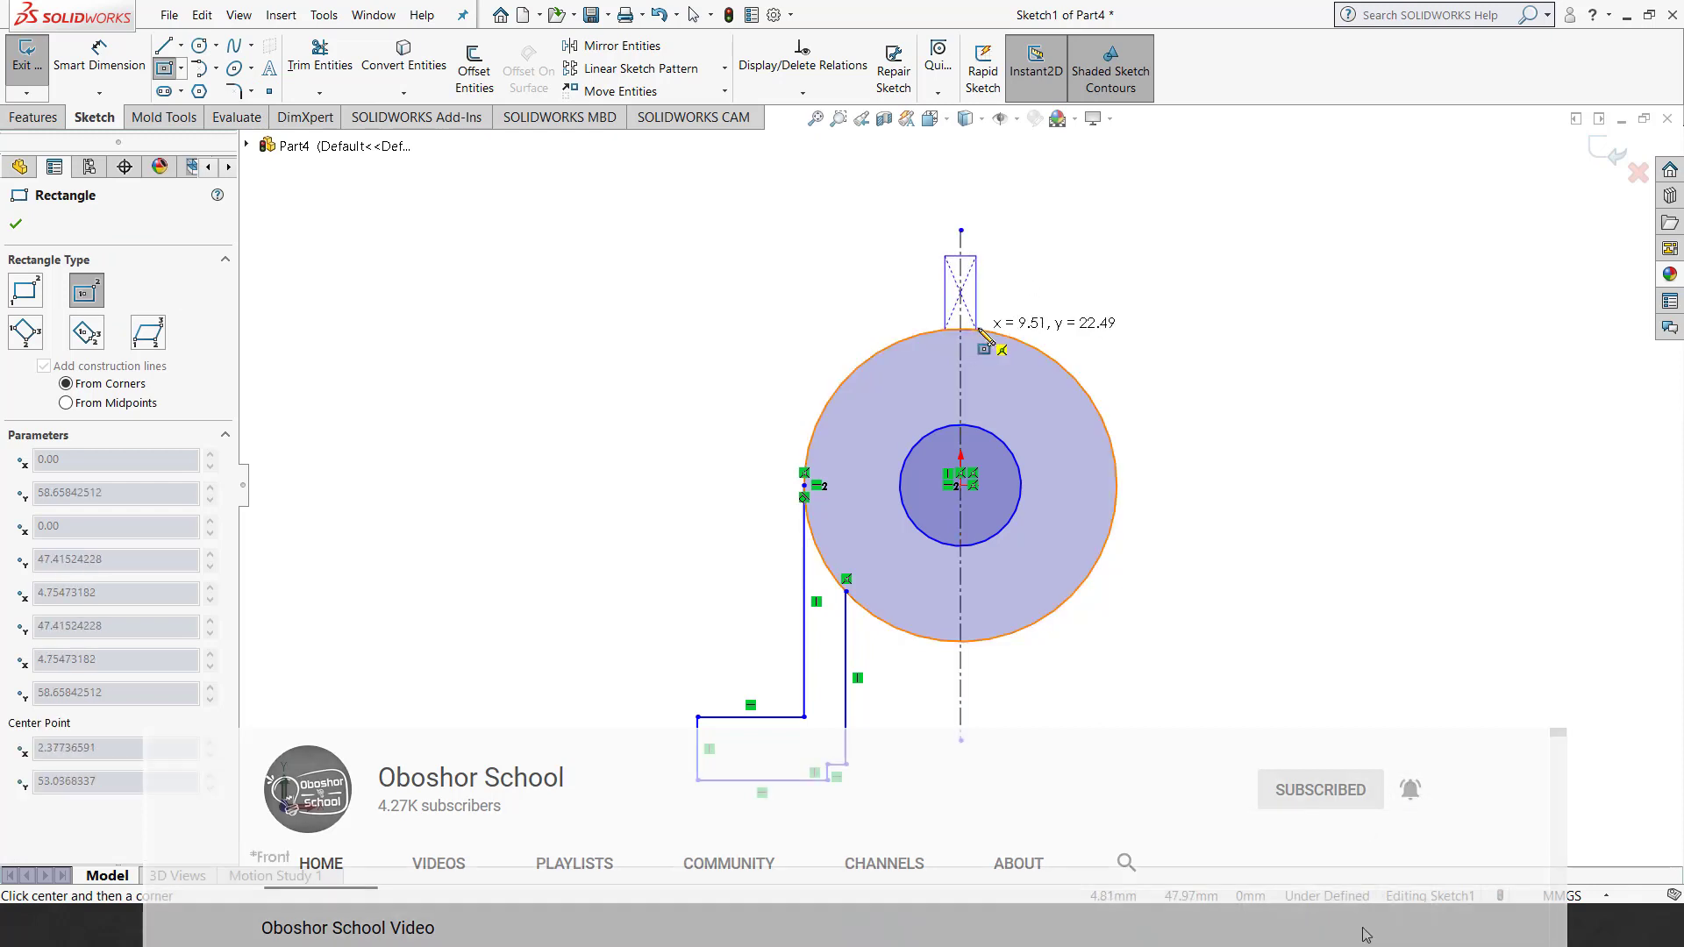
{"action": "left_click", "coordinate": [1023, 341]}
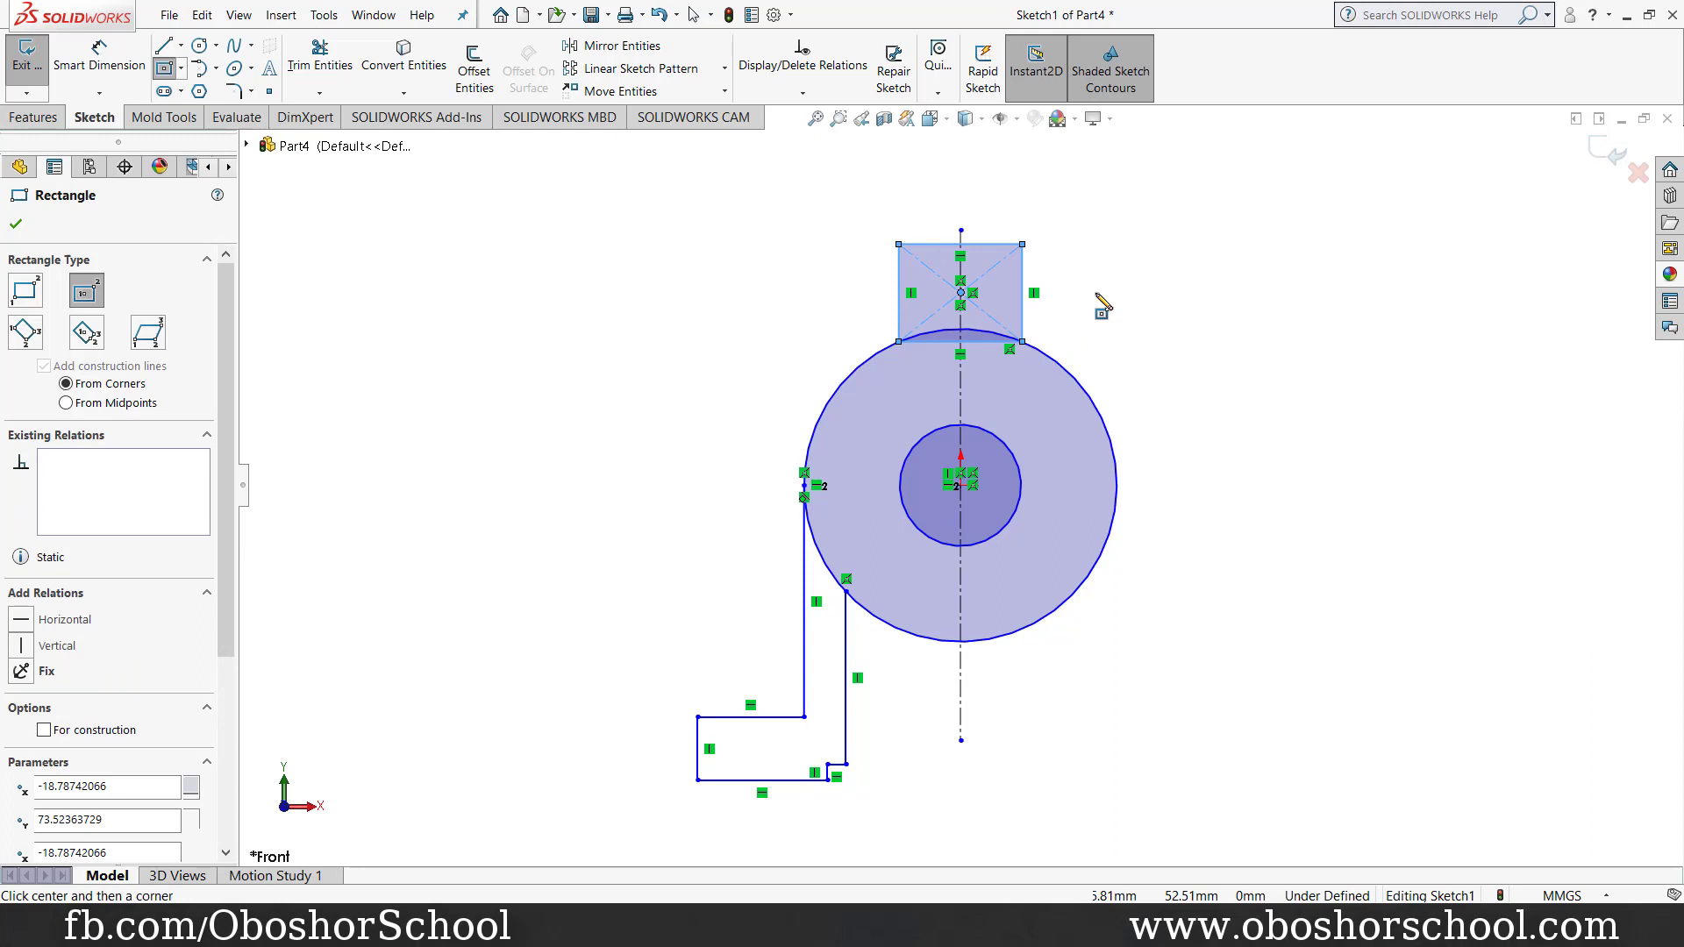
{"action": "right_click", "coordinate": [1118, 254]}
{"action": "left_click", "coordinate": [1167, 265]}
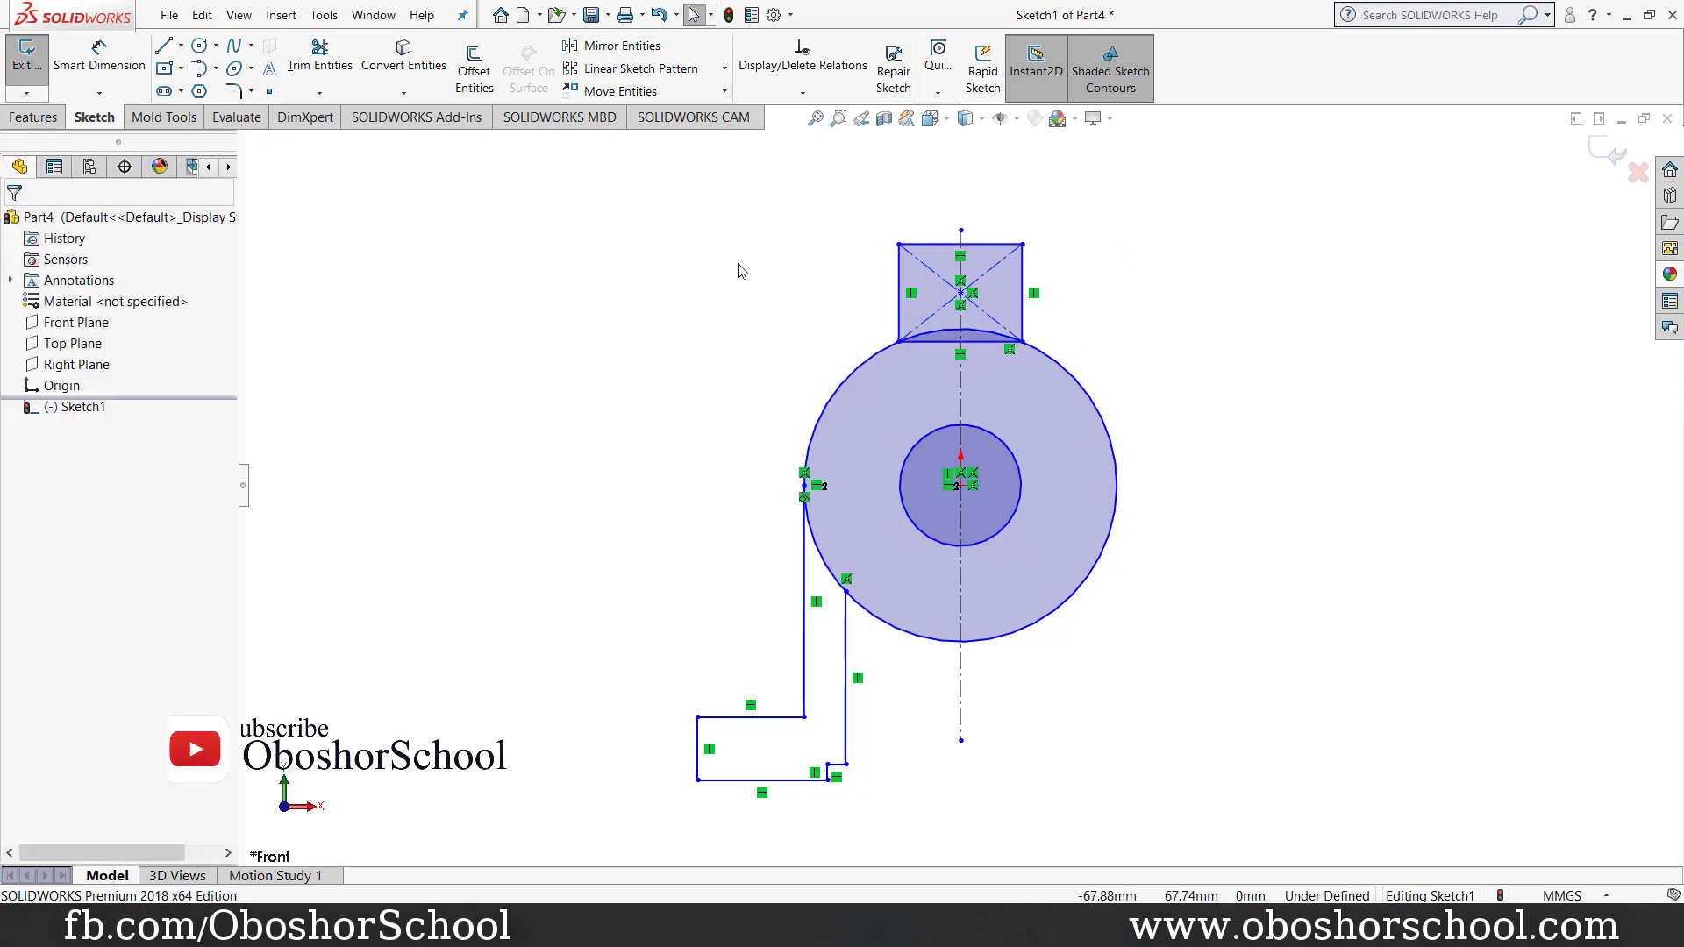
Step: Draw a narrow centred slot rectangle from the block down to the inner circle
{"action": "scroll", "coordinate": [658, 217], "scroll_direction": "down", "scroll_amount": 1}
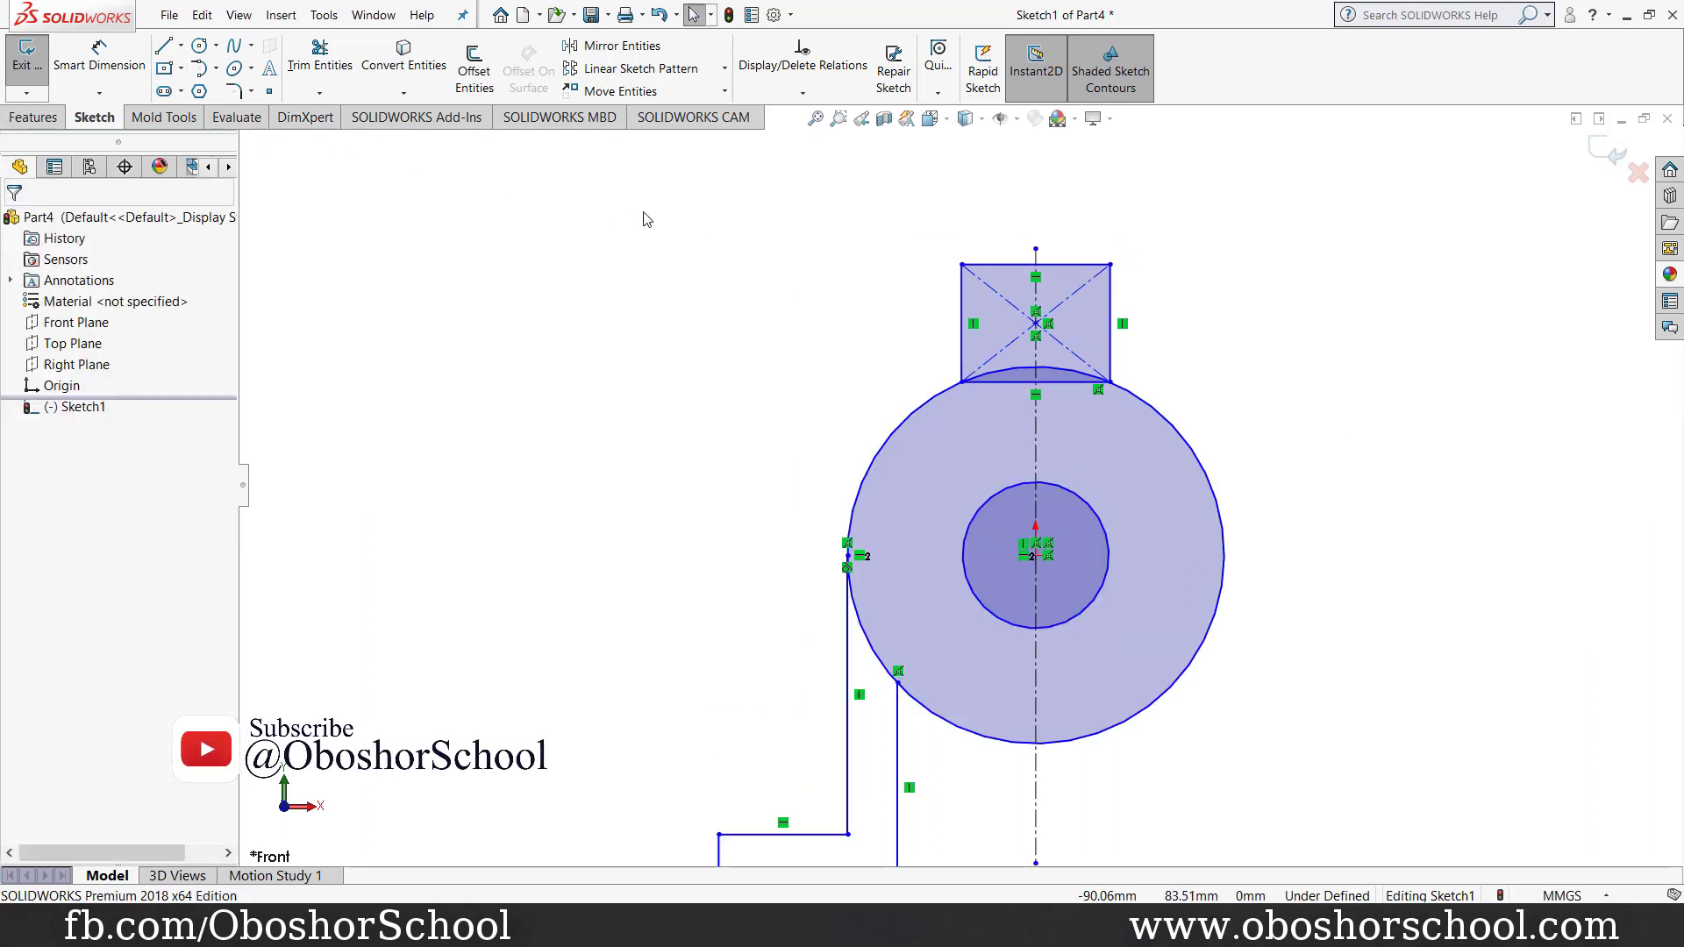
{"action": "left_click", "coordinate": [165, 68]}
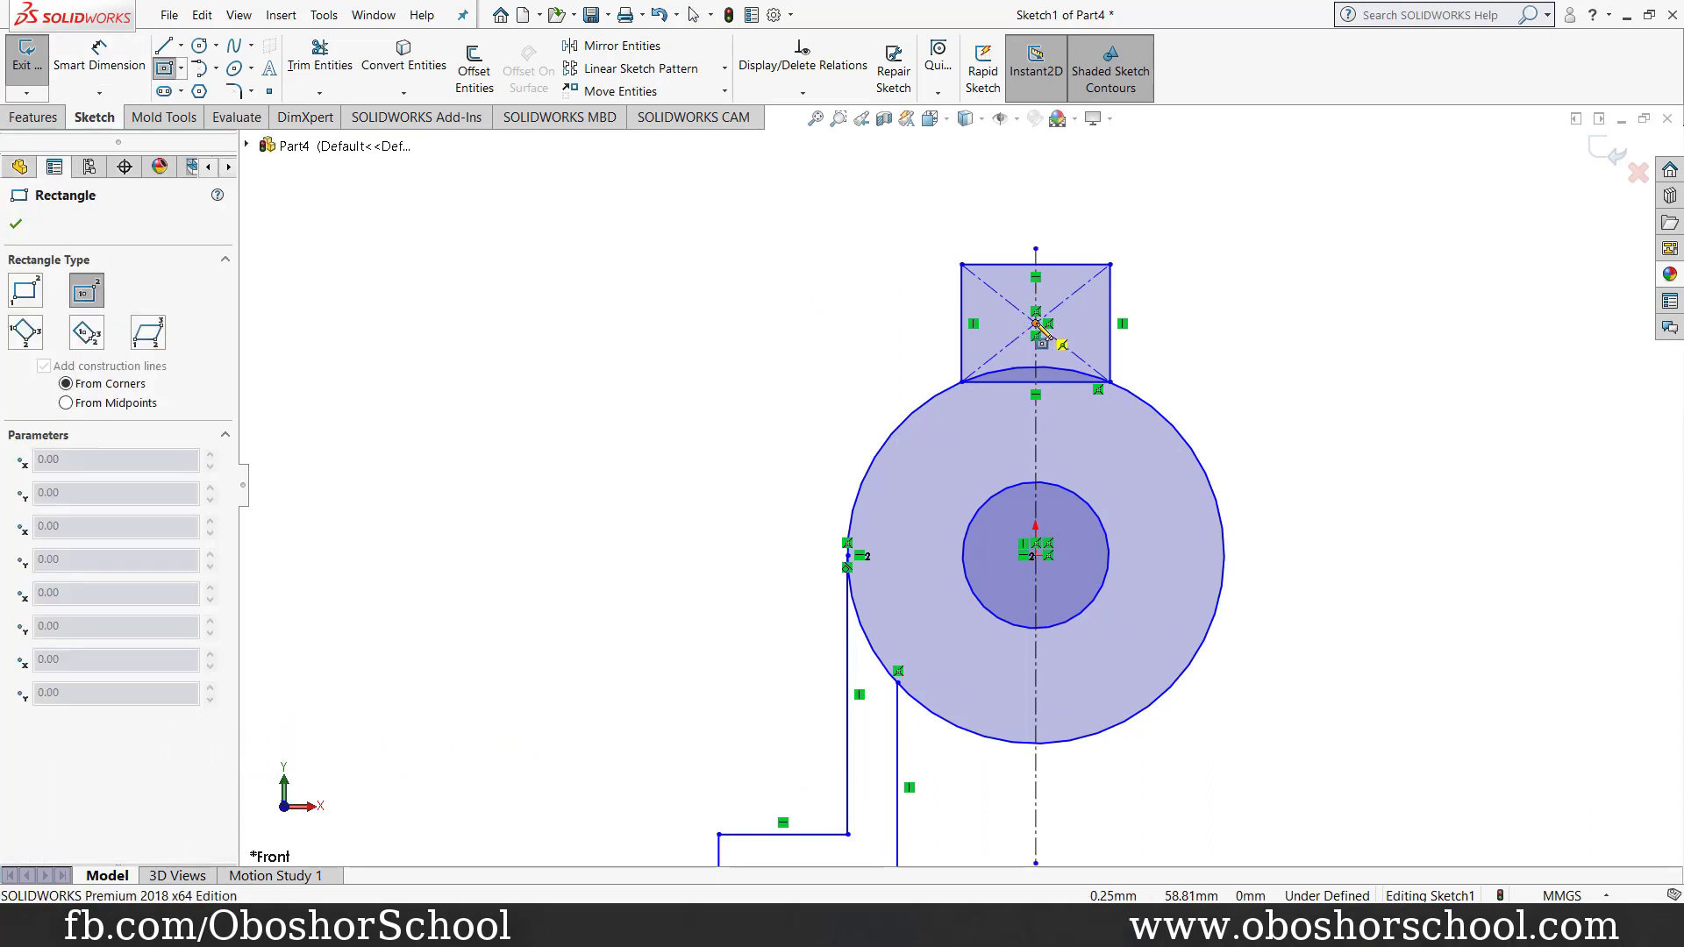
{"action": "left_click", "coordinate": [1036, 324]}
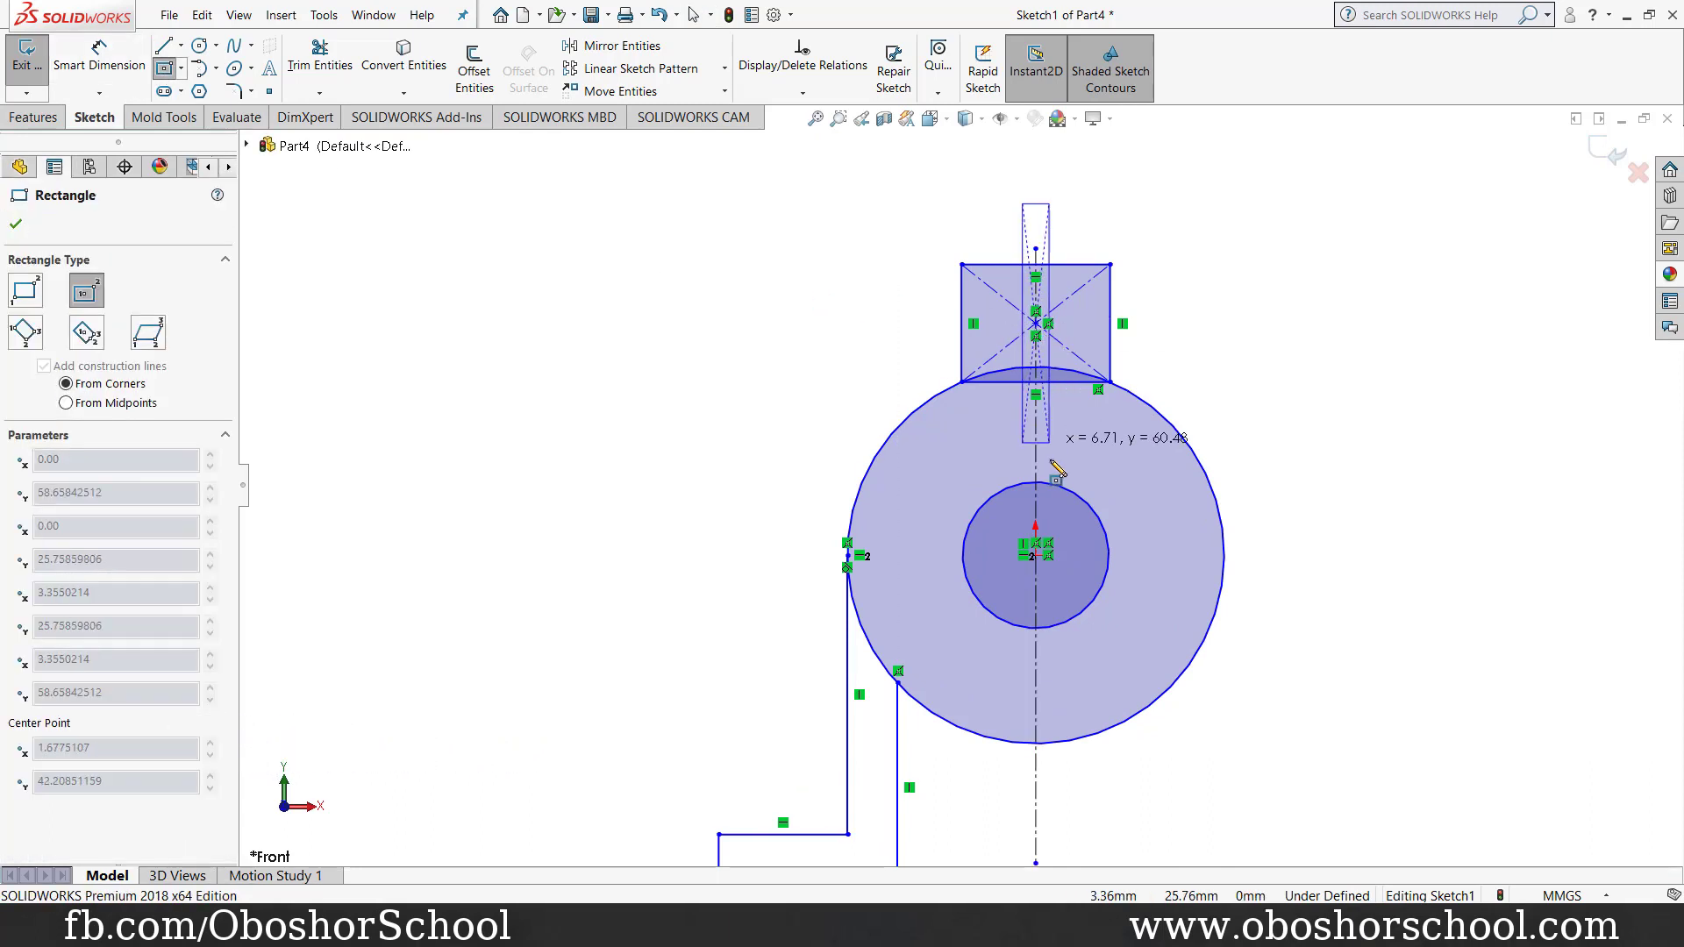
{"action": "left_click", "coordinate": [1052, 505]}
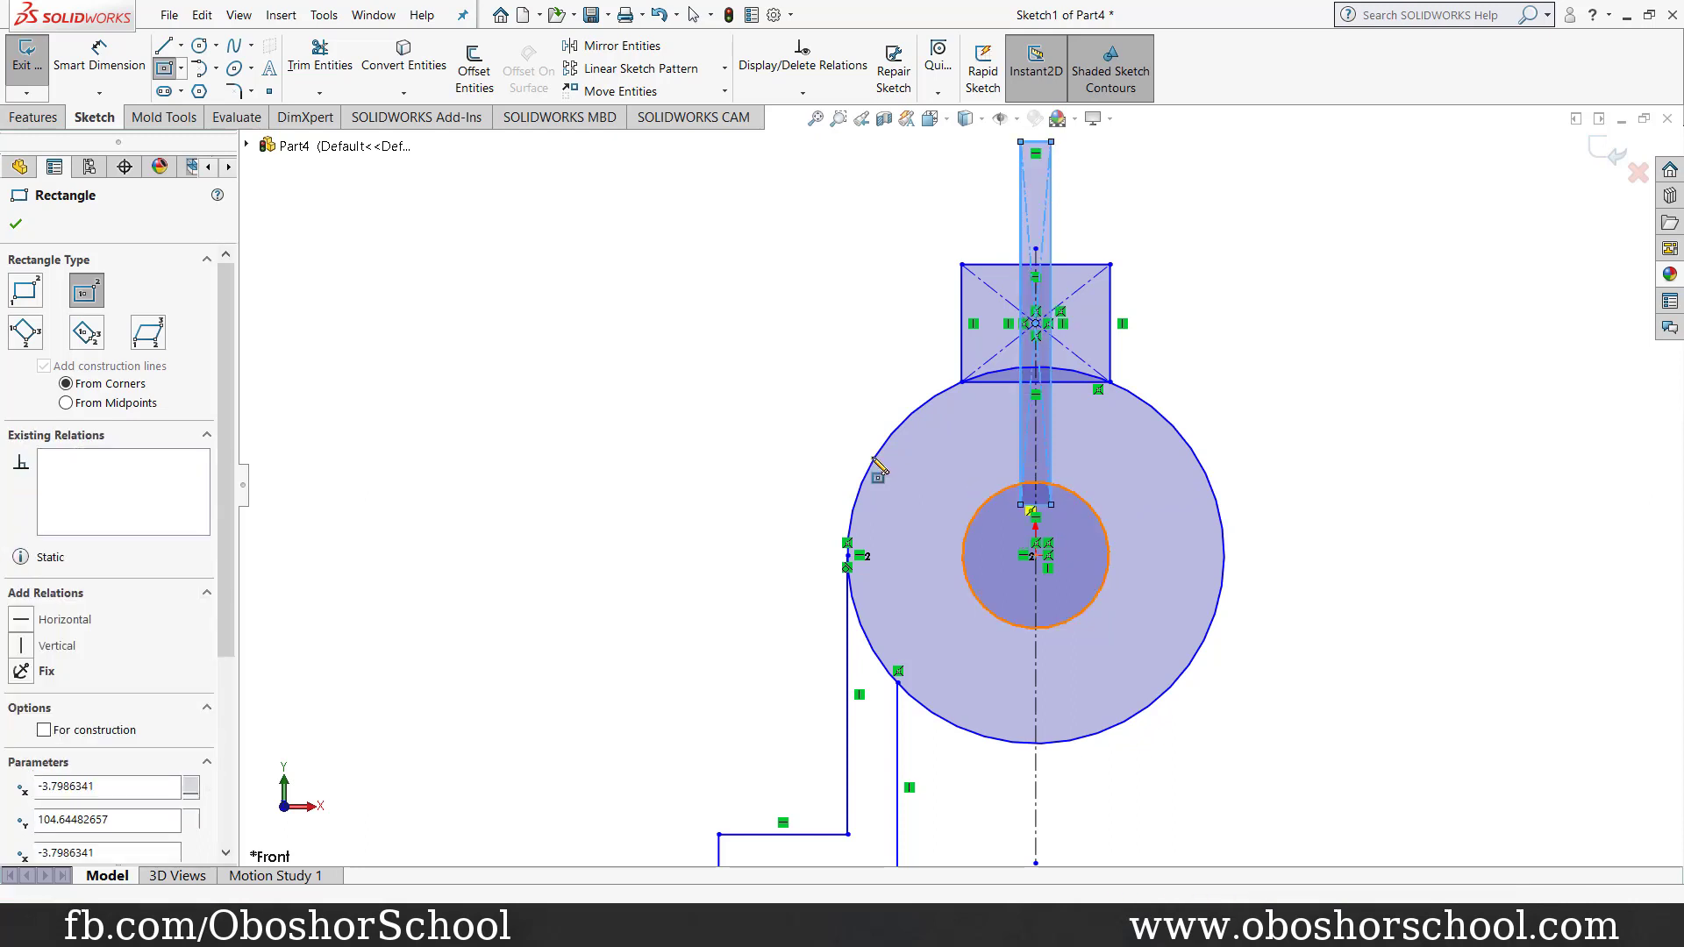
{"action": "left_click", "coordinate": [14, 227]}
Step: Smart Dimension the outer circle to Ø40 and the inner circle to Ø28
{"action": "left_click", "coordinate": [99, 55]}
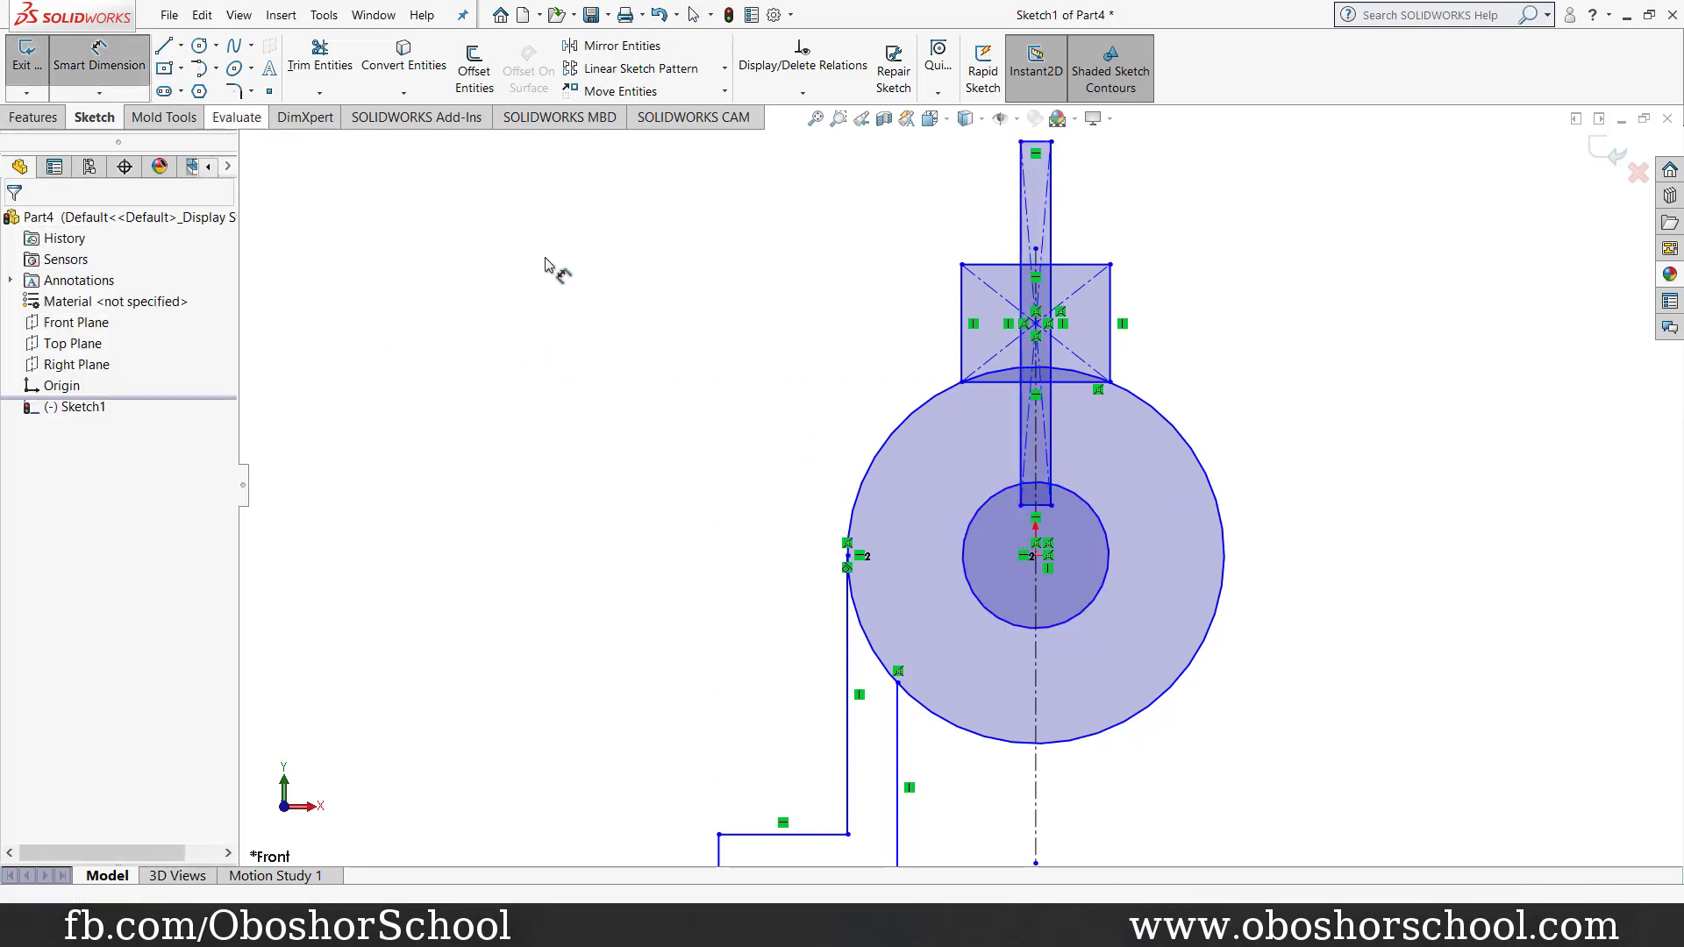
{"action": "left_click", "coordinate": [901, 430]}
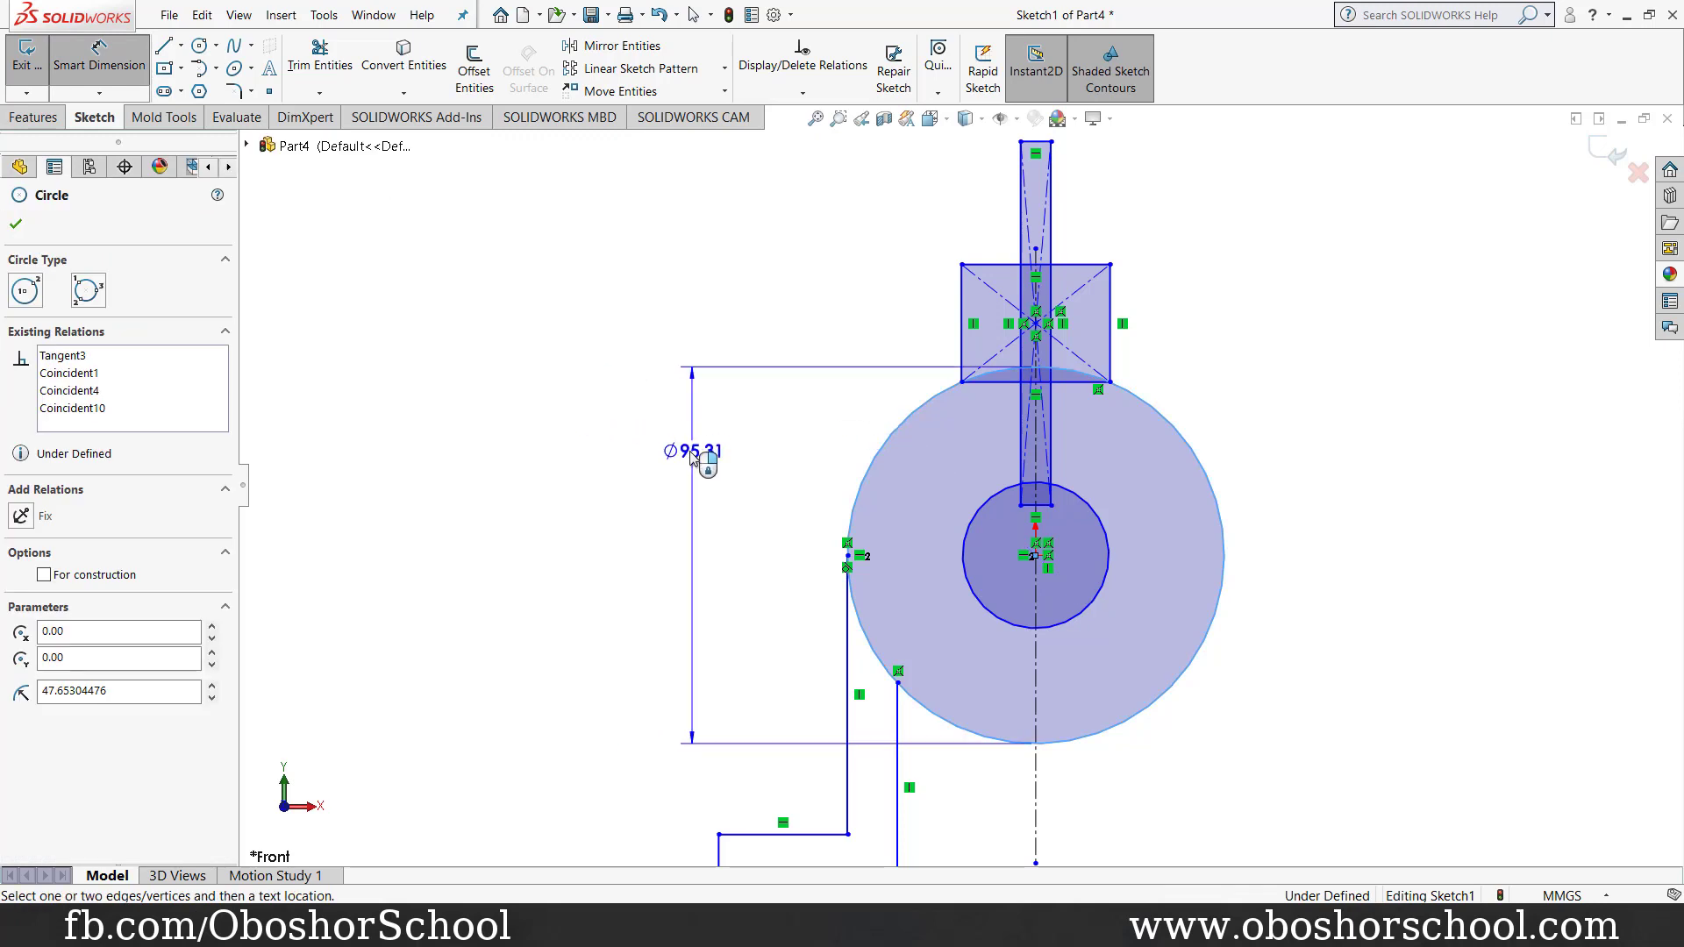
{"action": "left_click", "coordinate": [674, 492]}
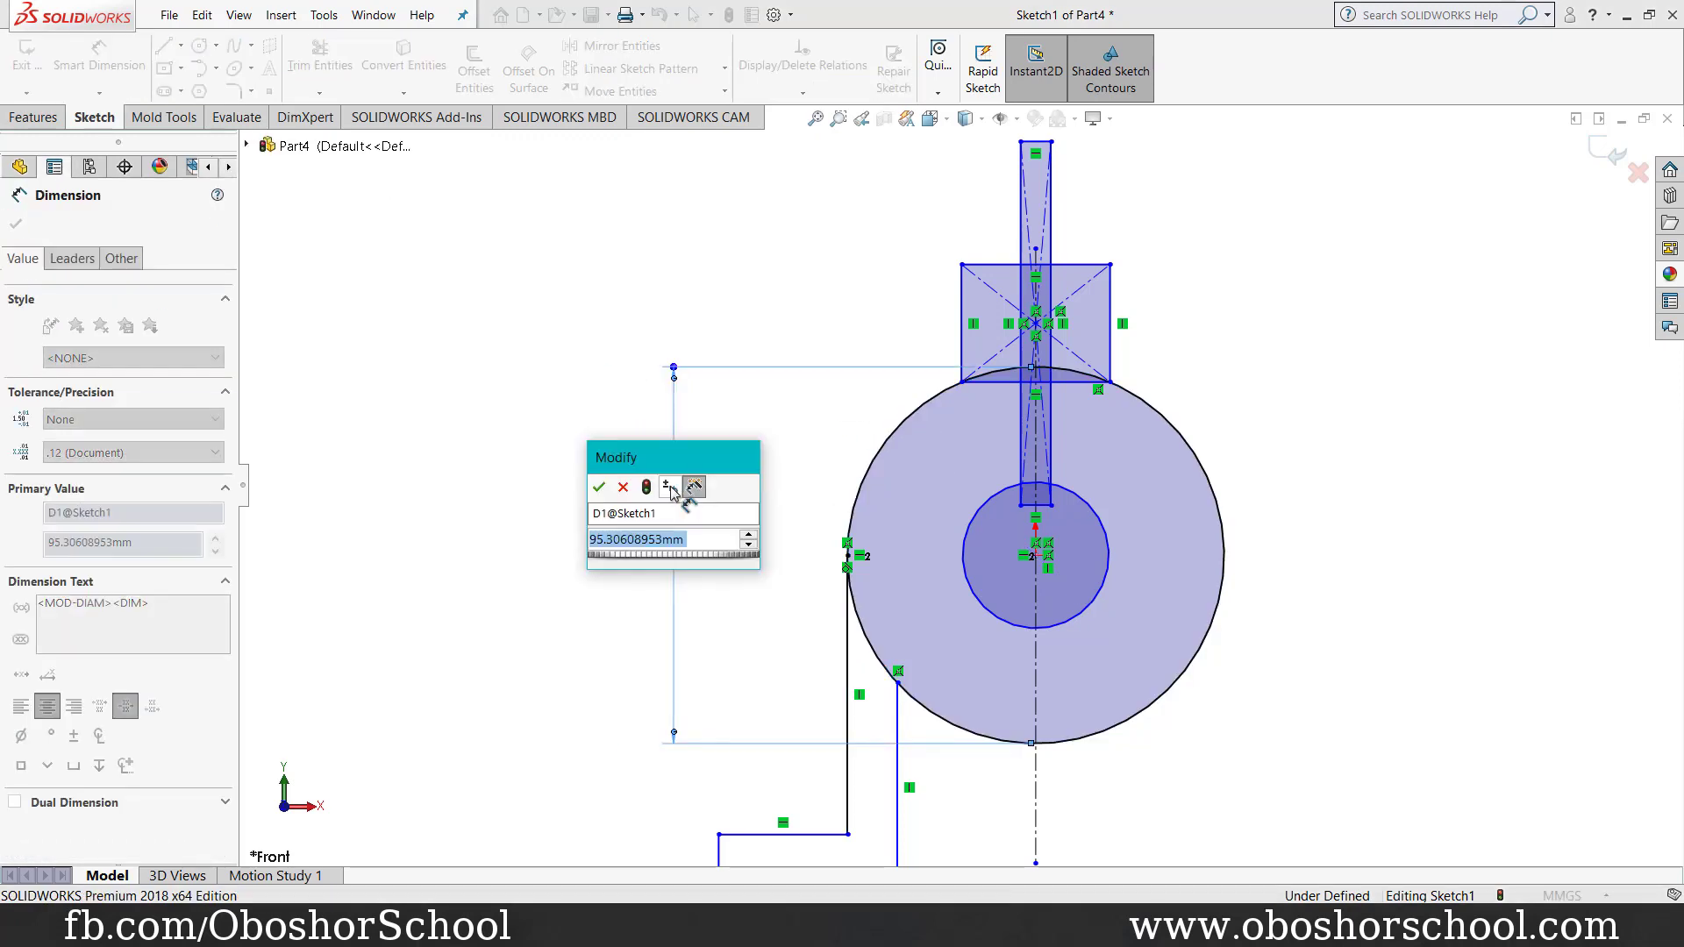
{"action": "type", "text": "40"}
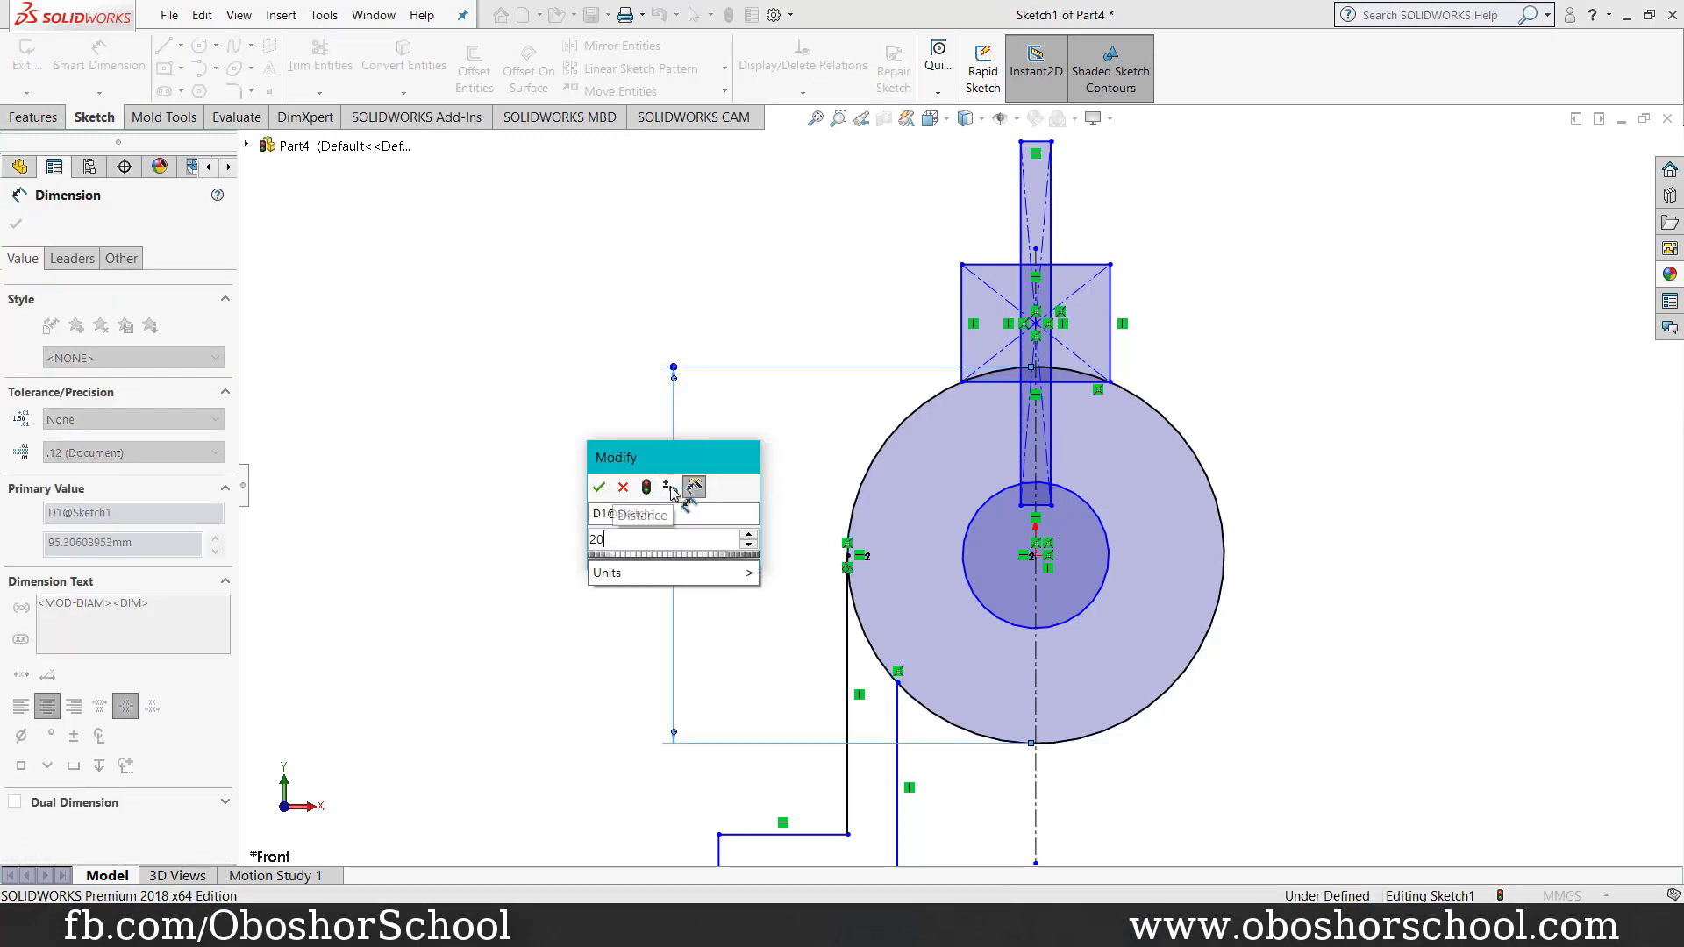
{"action": "key", "text": "Return"}
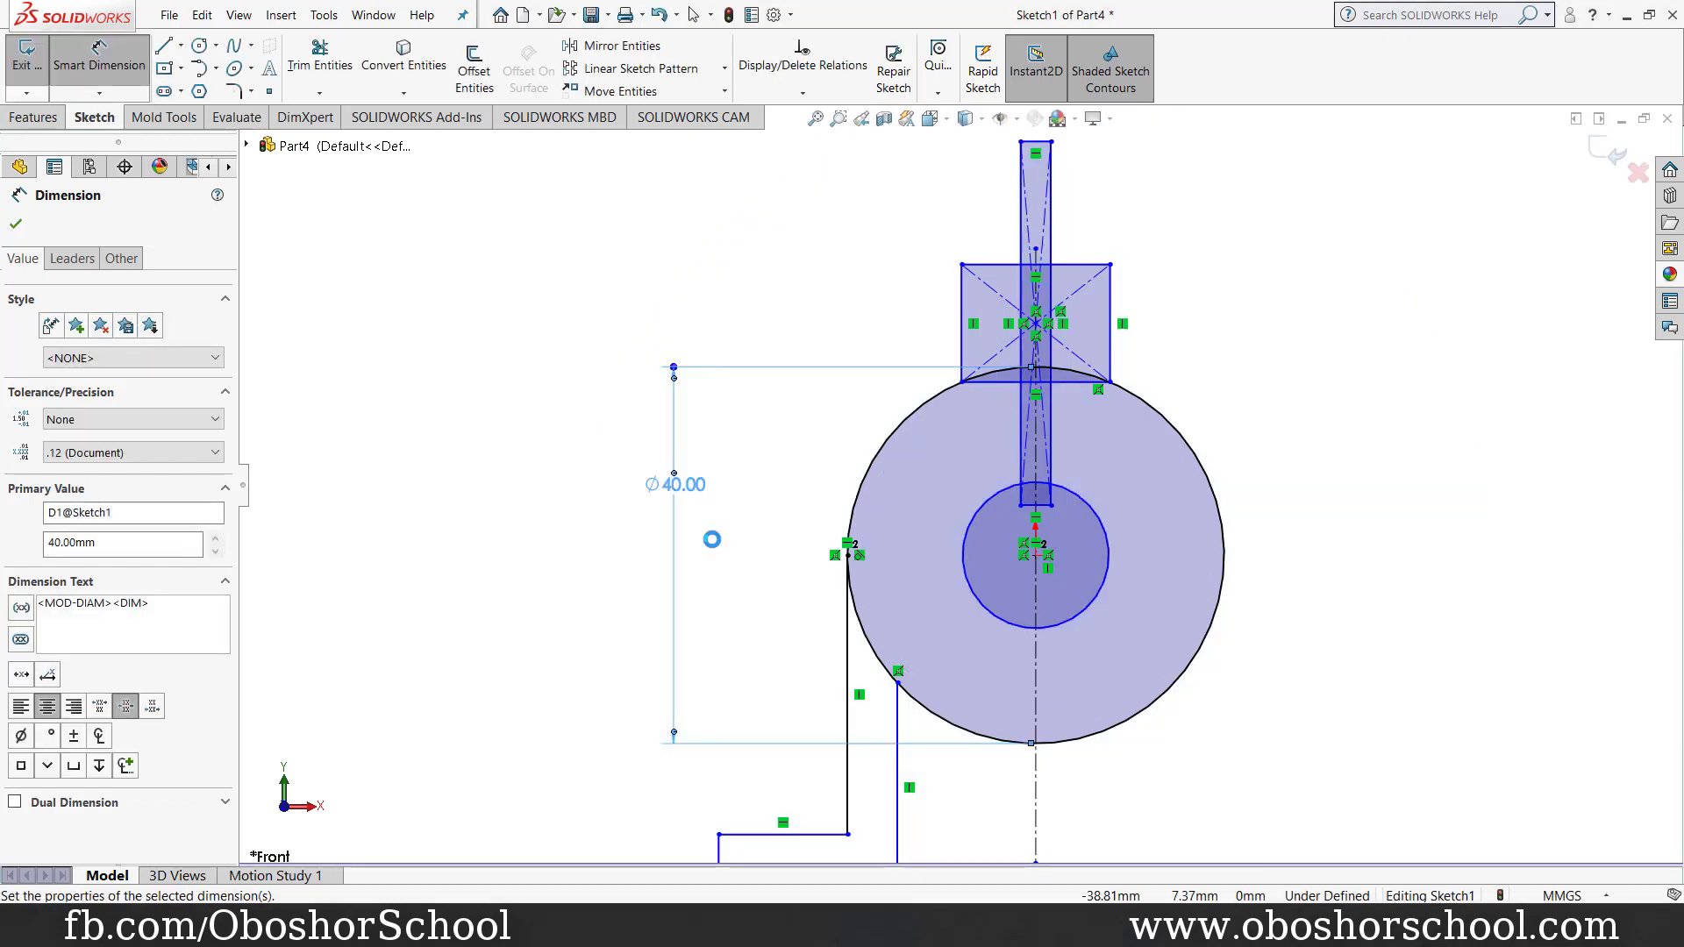
{"action": "left_click", "coordinate": [964, 548]}
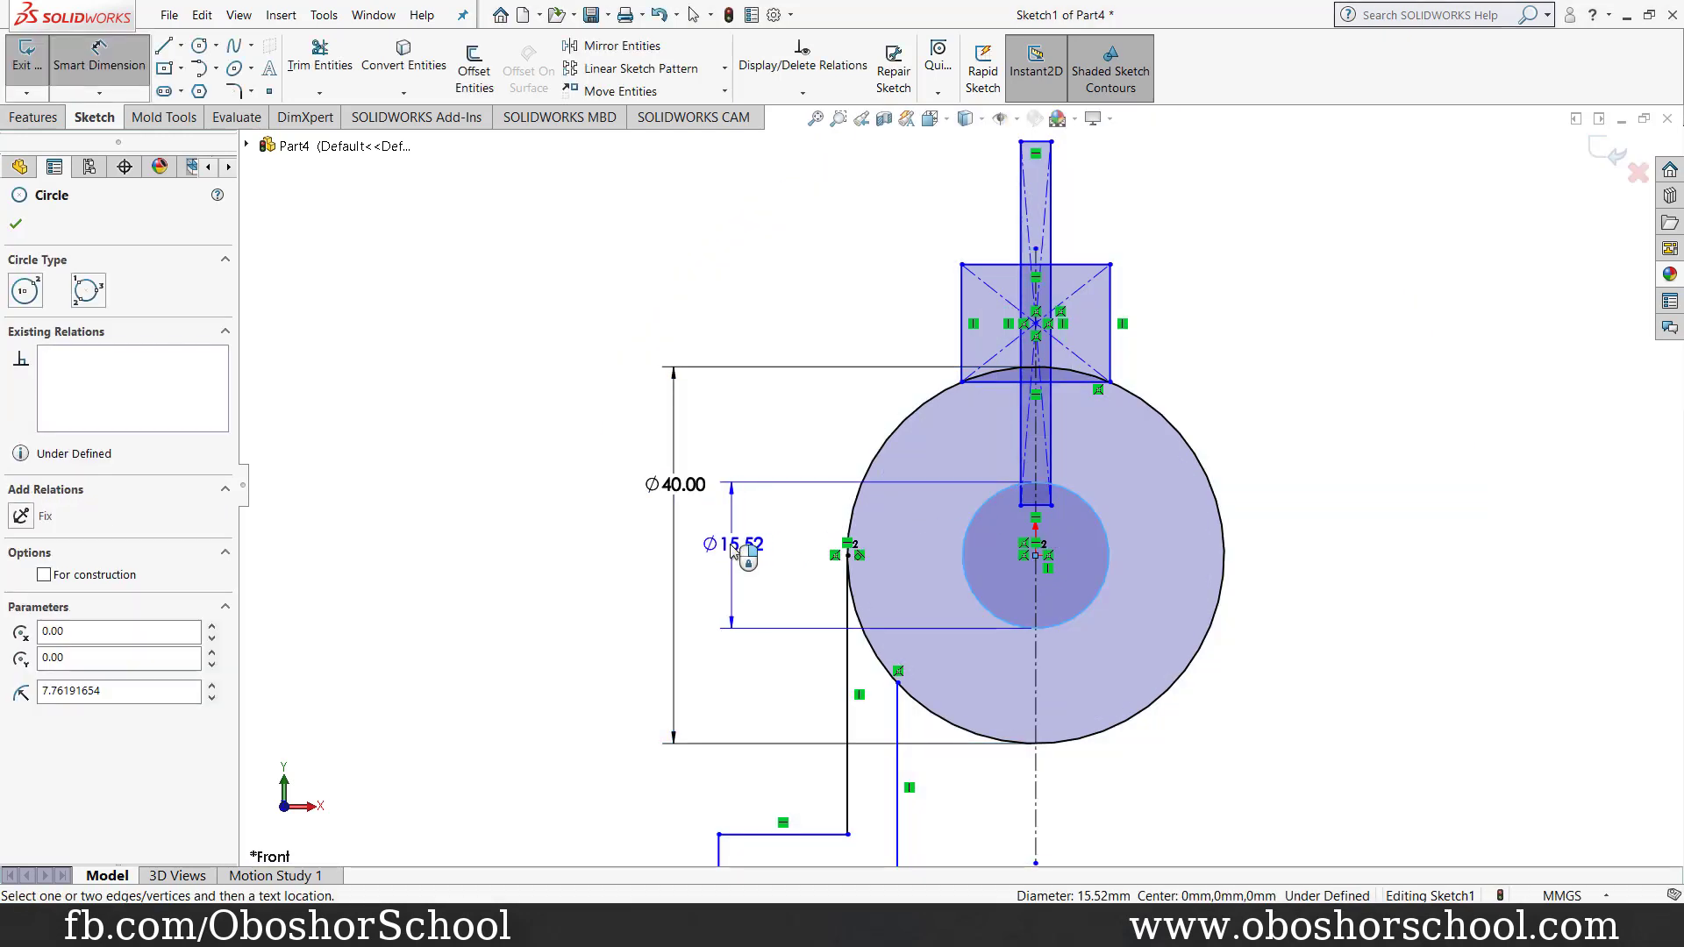
{"action": "left_click", "coordinate": [743, 553]}
{"action": "type", "text": "2"}
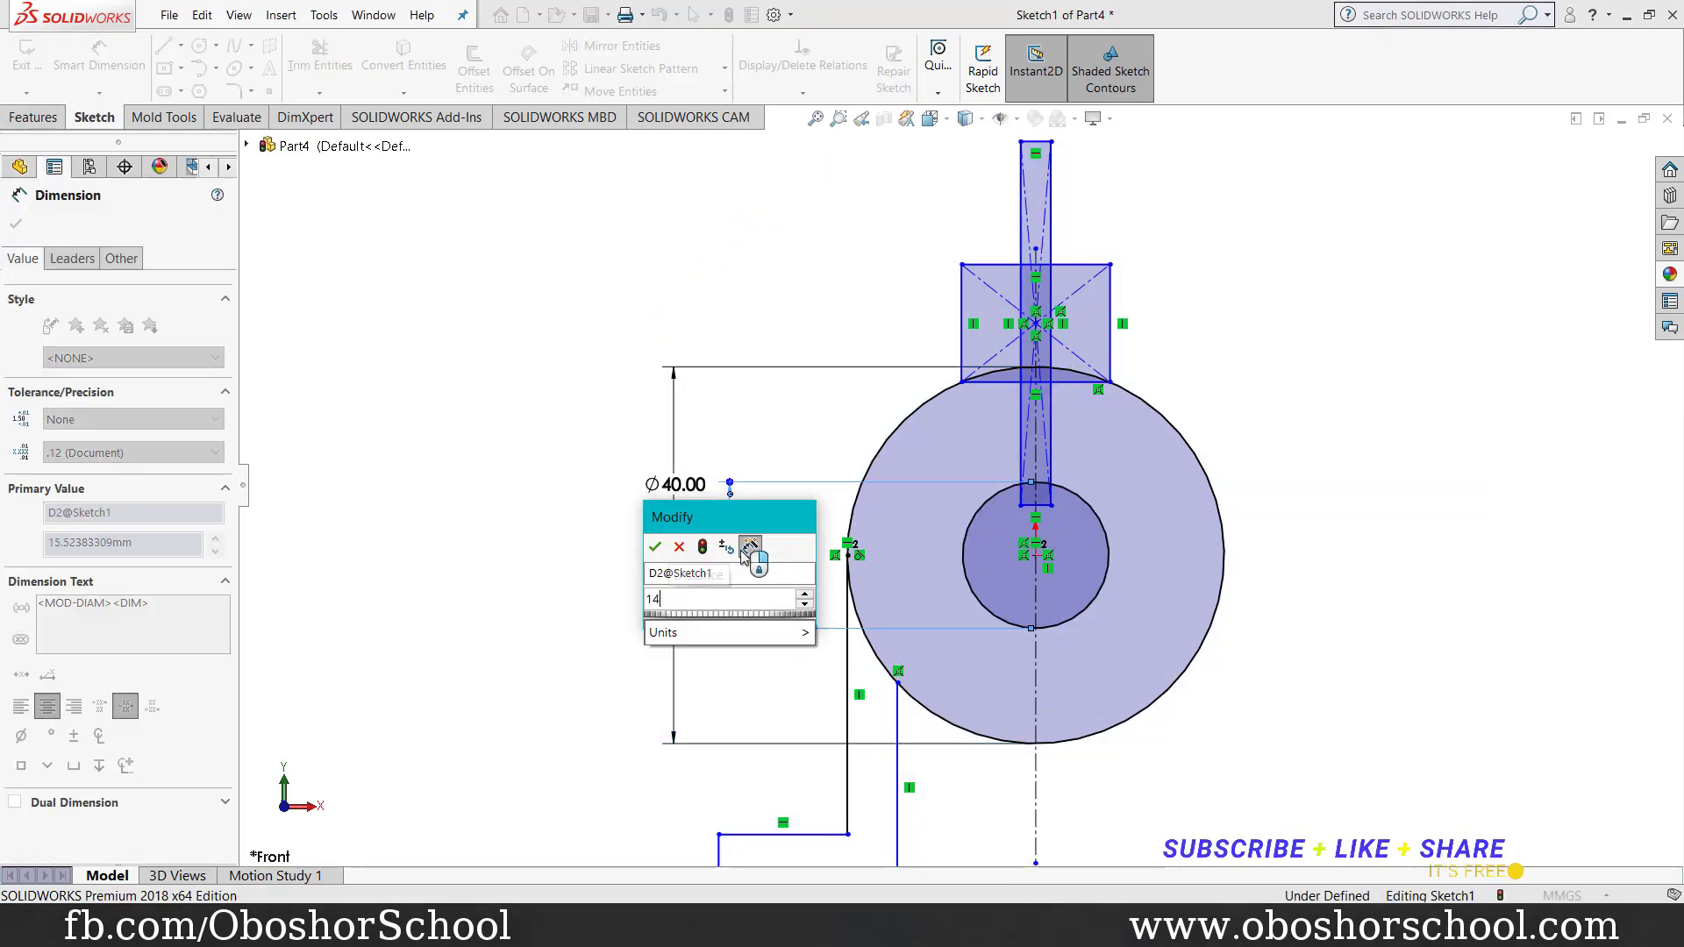
{"action": "type", "text": "8"}
{"action": "key", "text": "Return"}
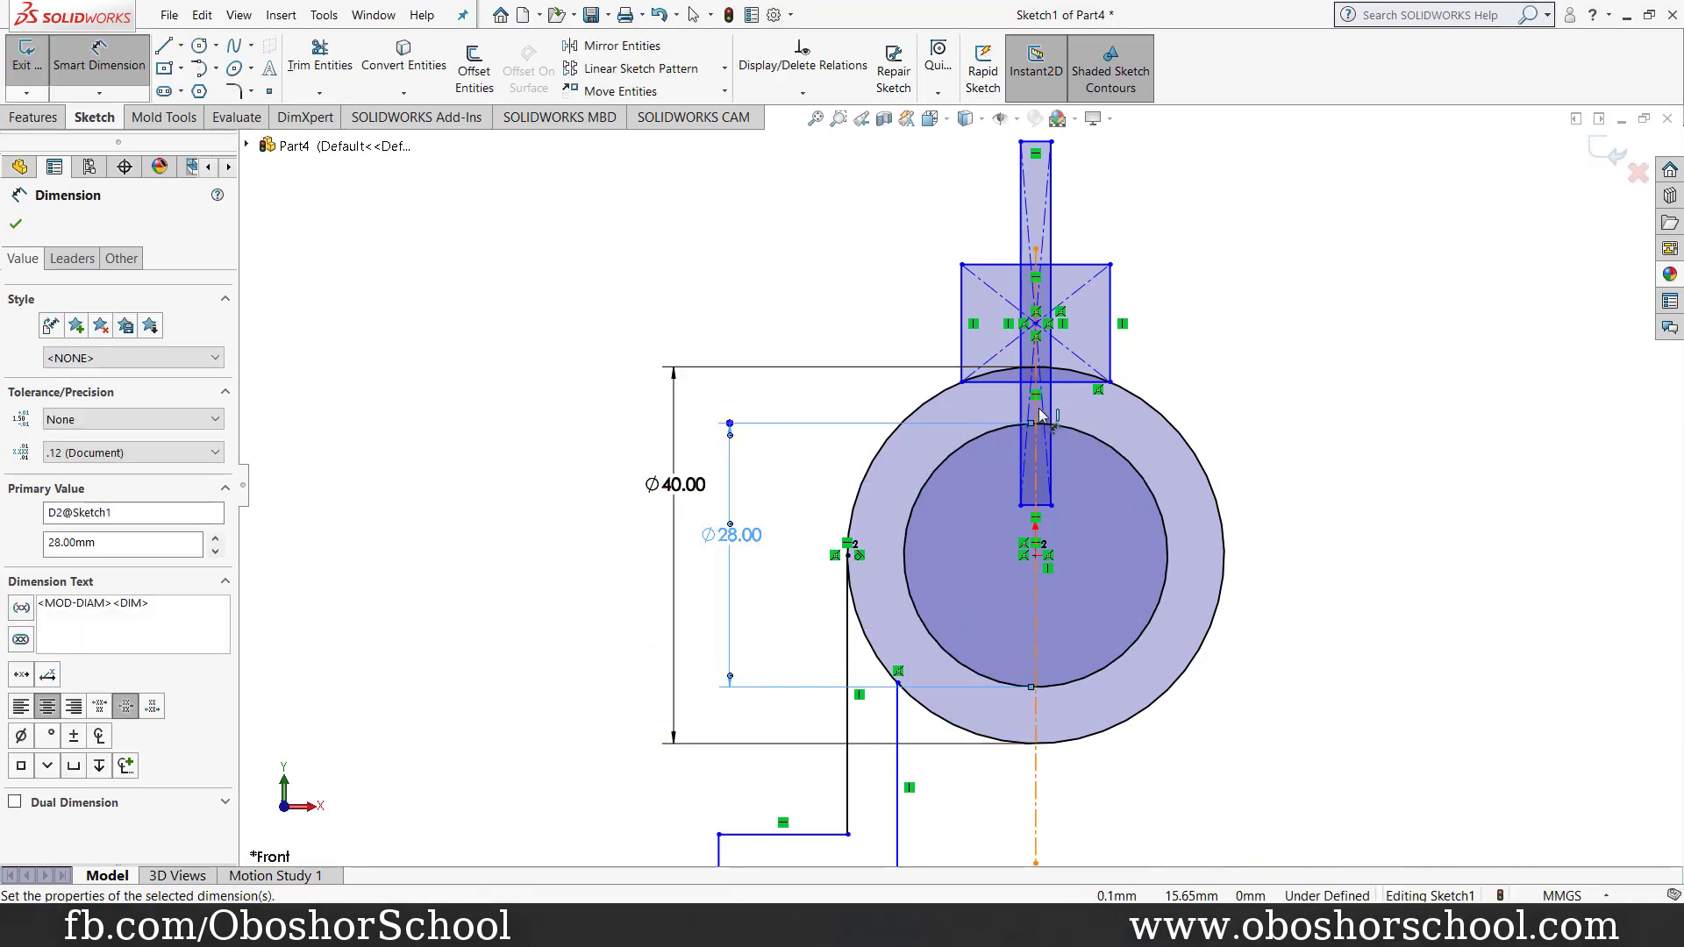
Step: Dimension the top block 7.20 high and 14.00 wide
{"action": "left_click", "coordinate": [1111, 335]}
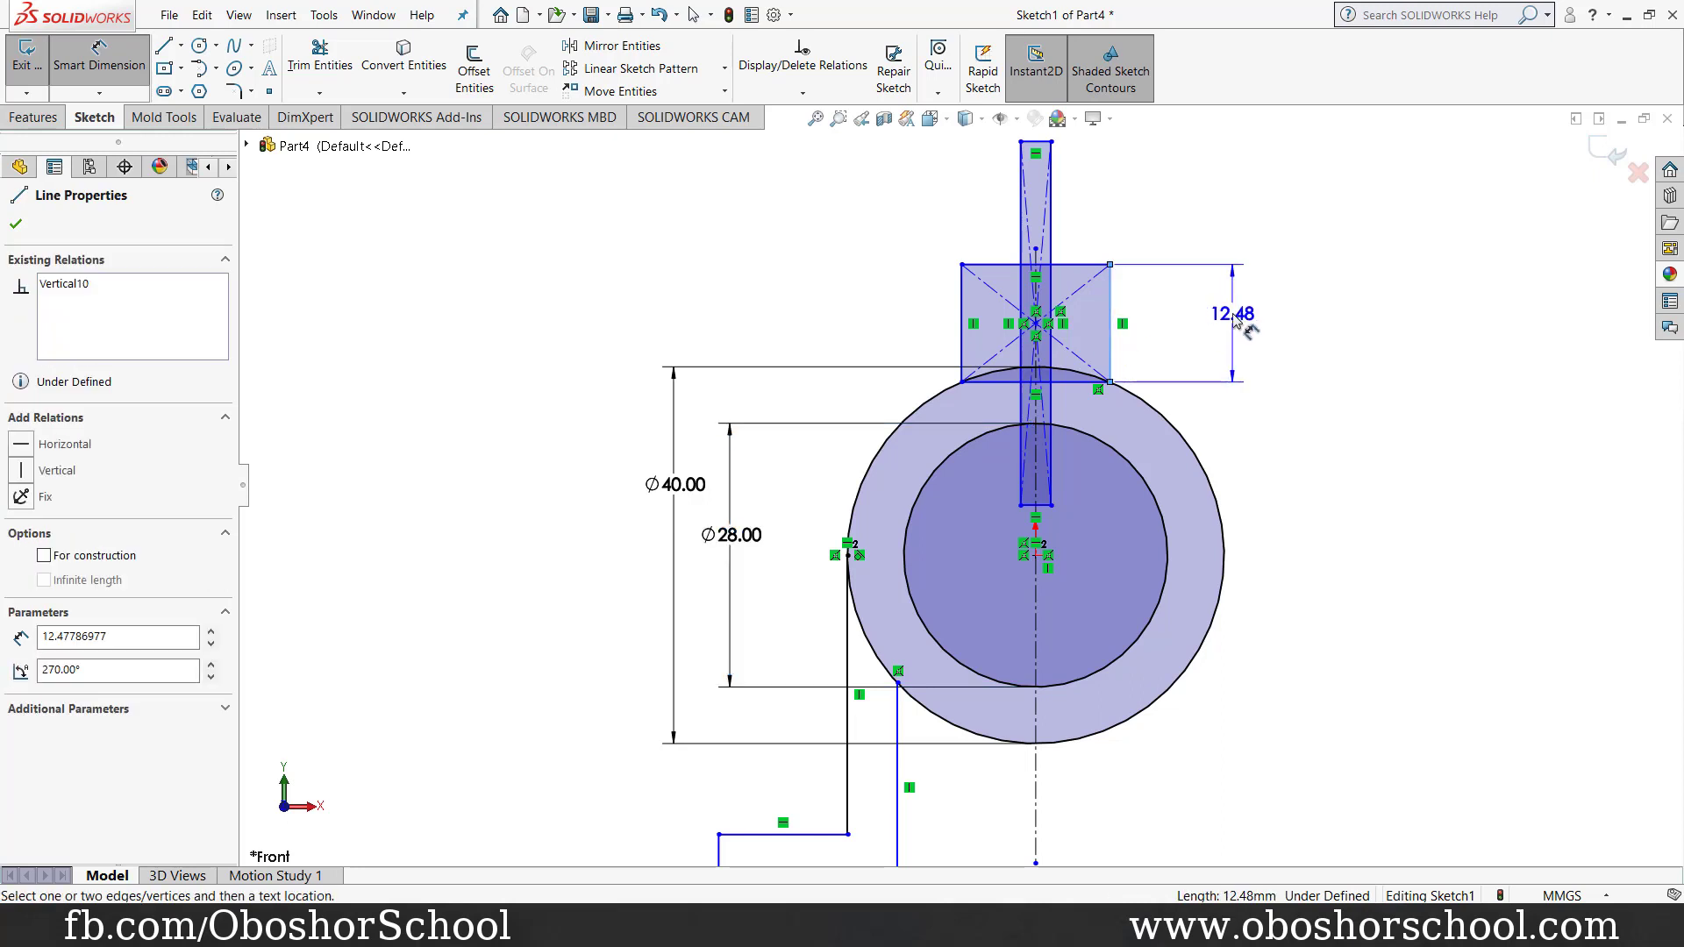
{"action": "left_click", "coordinate": [1232, 312]}
{"action": "type", "text": "7."}
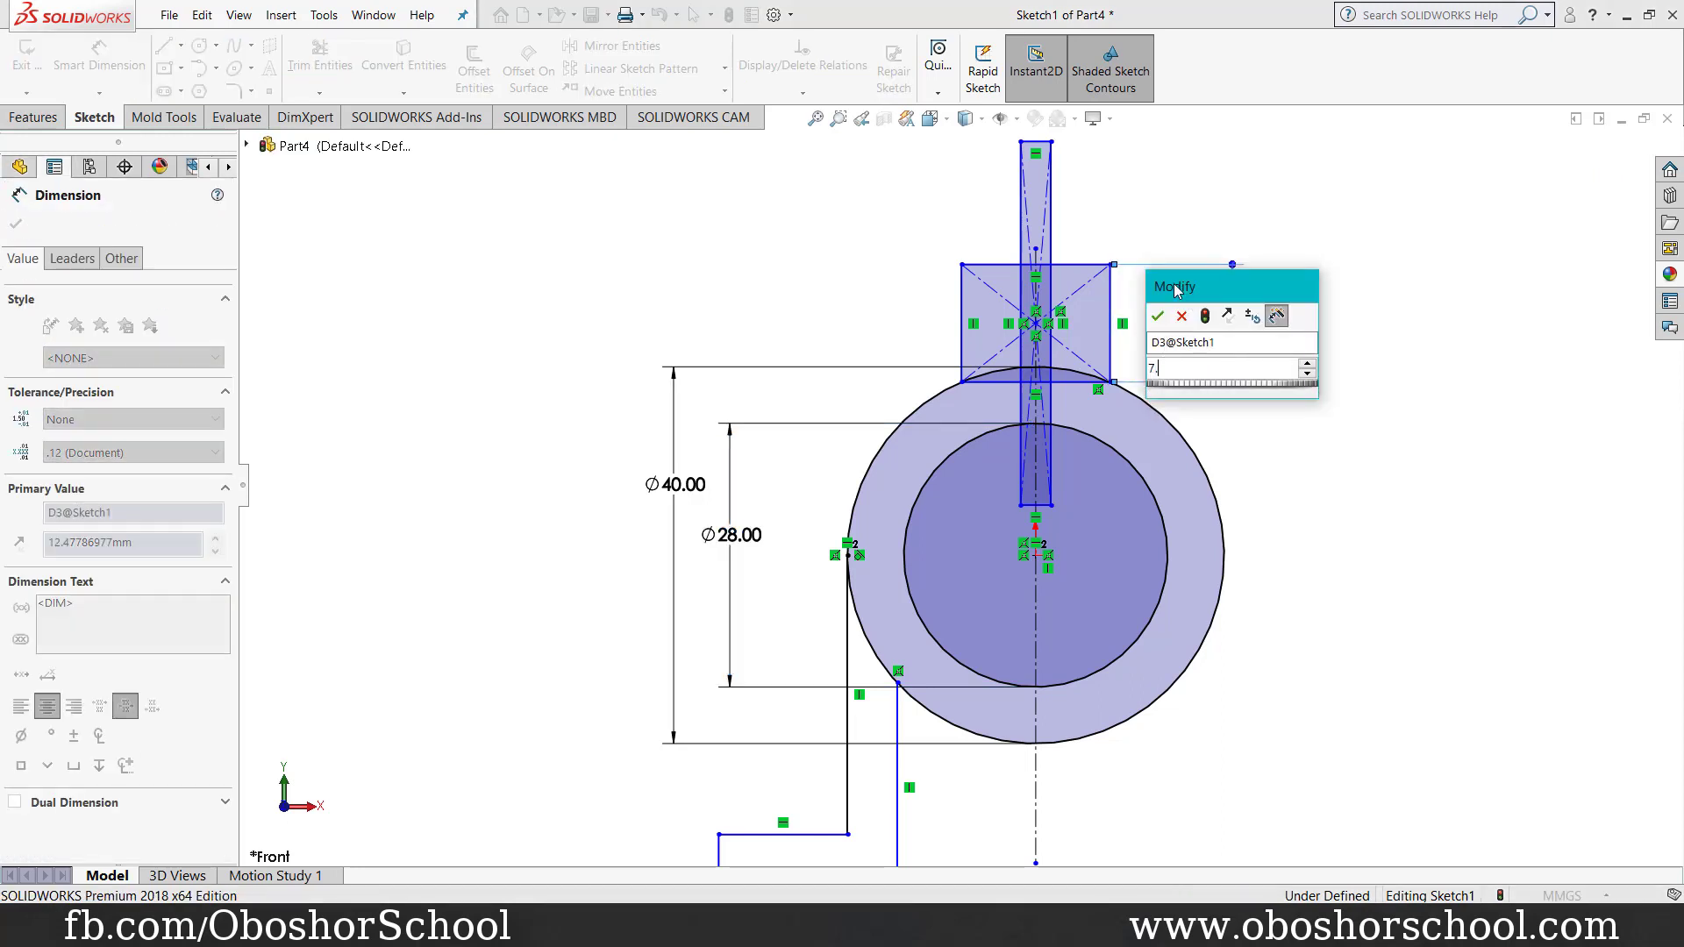
{"action": "type", "text": "2"}
{"action": "key", "text": "Return"}
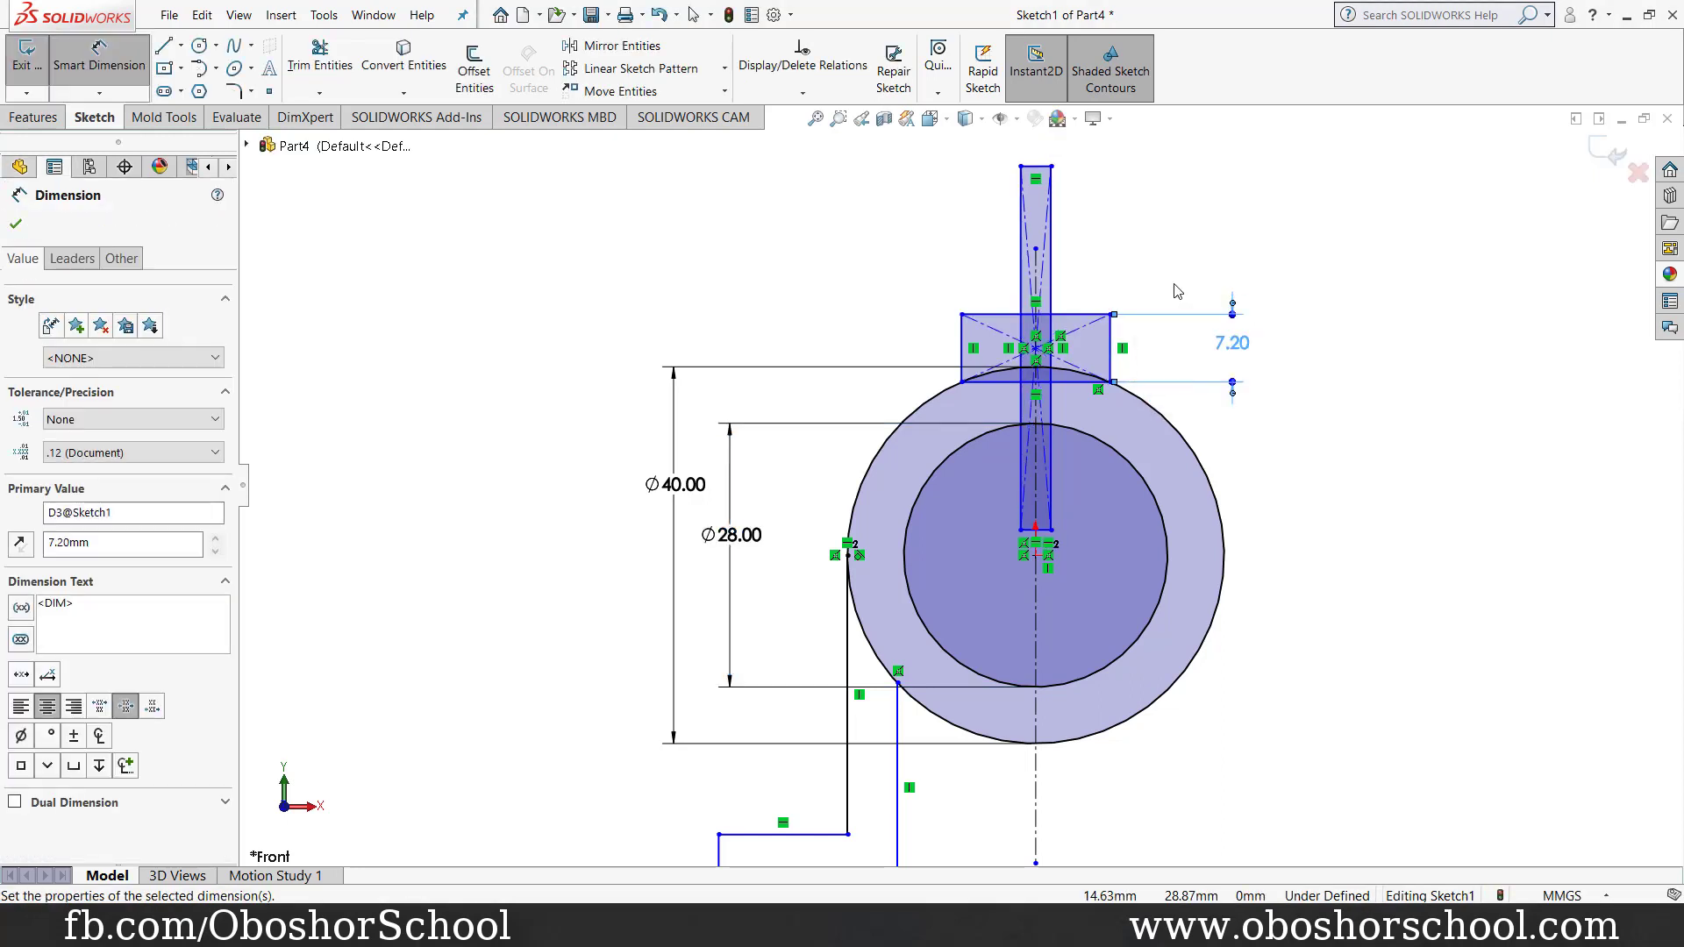
{"action": "left_click", "coordinate": [1081, 316]}
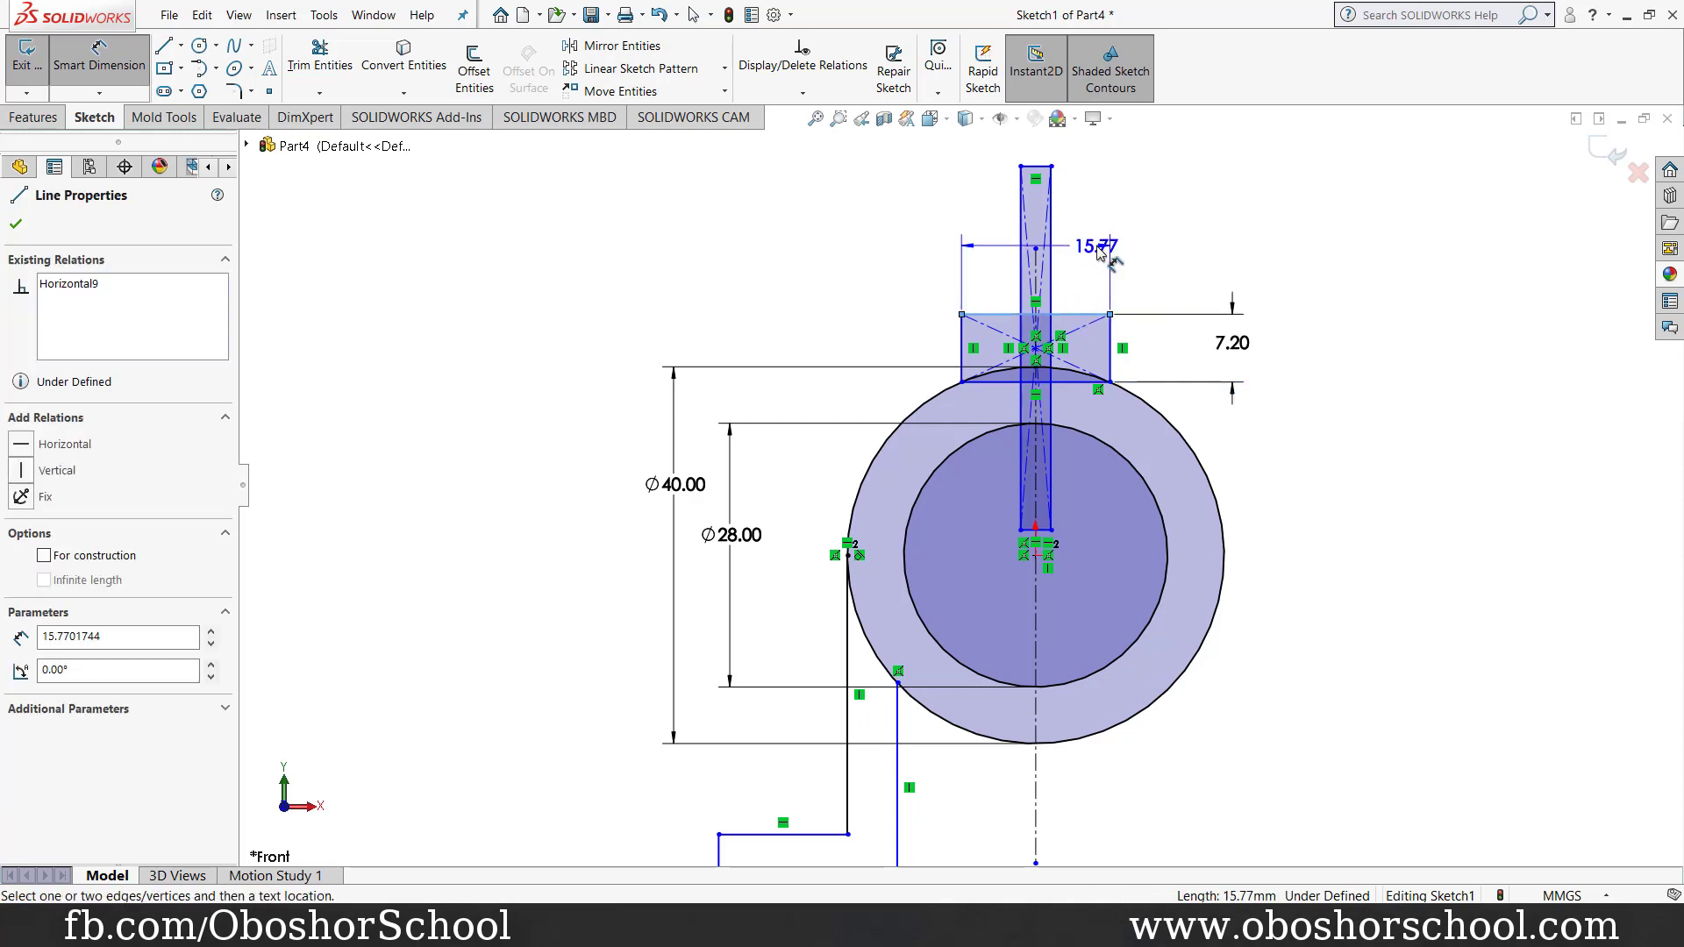
{"action": "left_click", "coordinate": [1088, 254]}
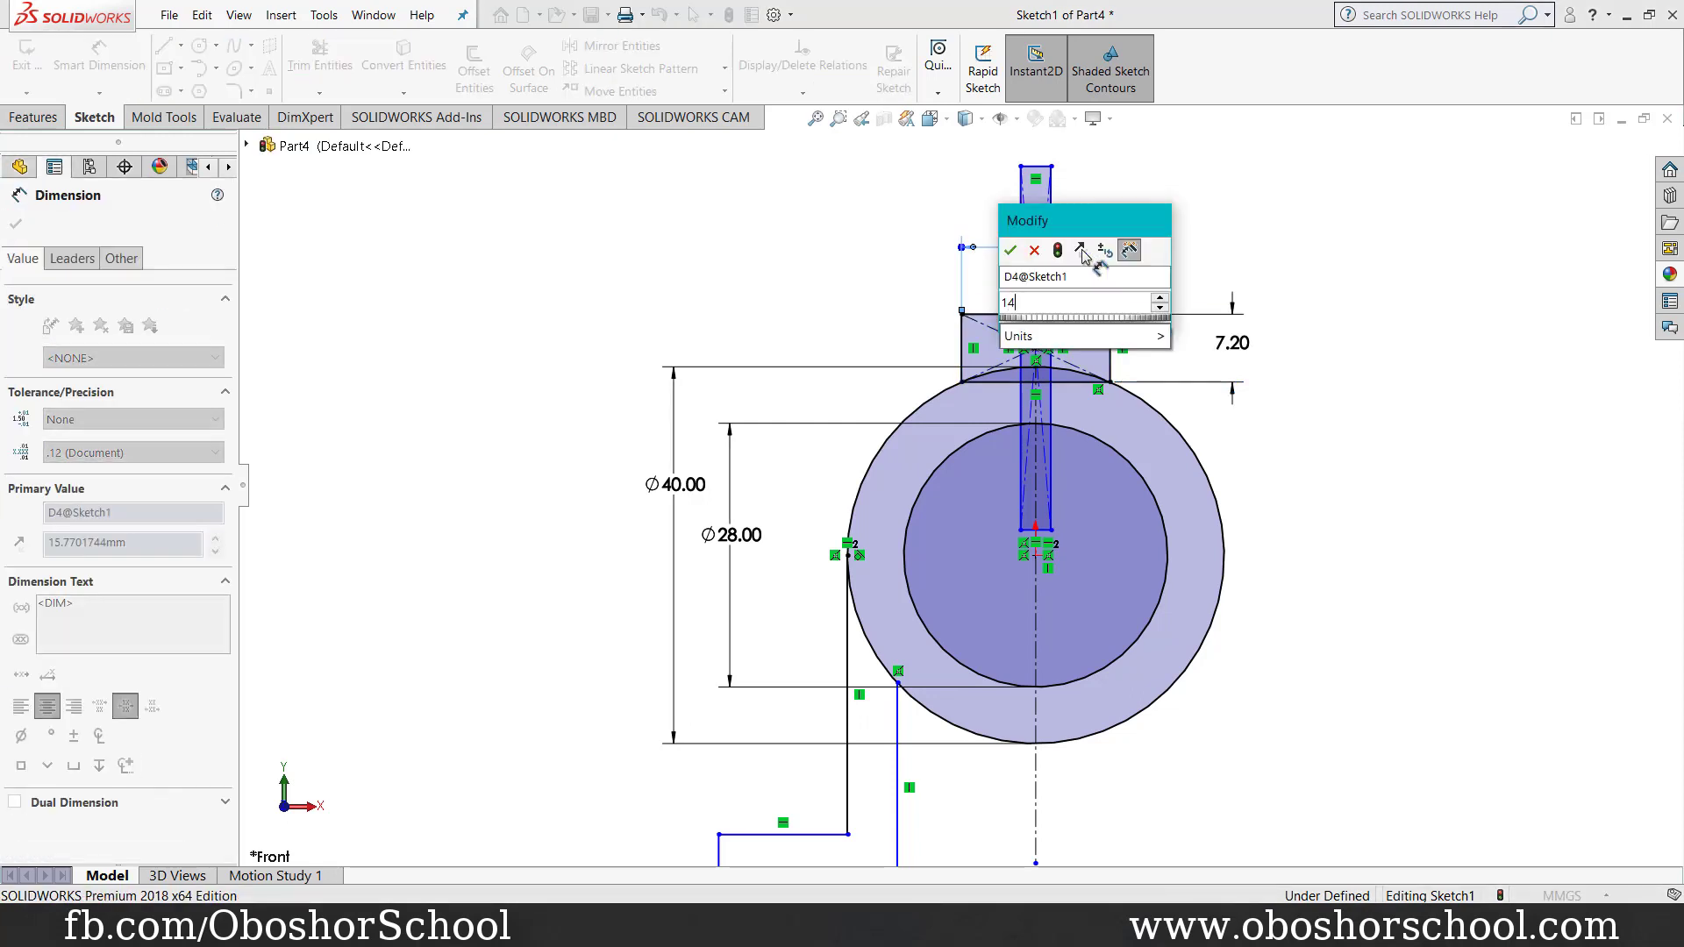
{"action": "type", "text": "14"}
{"action": "key", "text": "Return"}
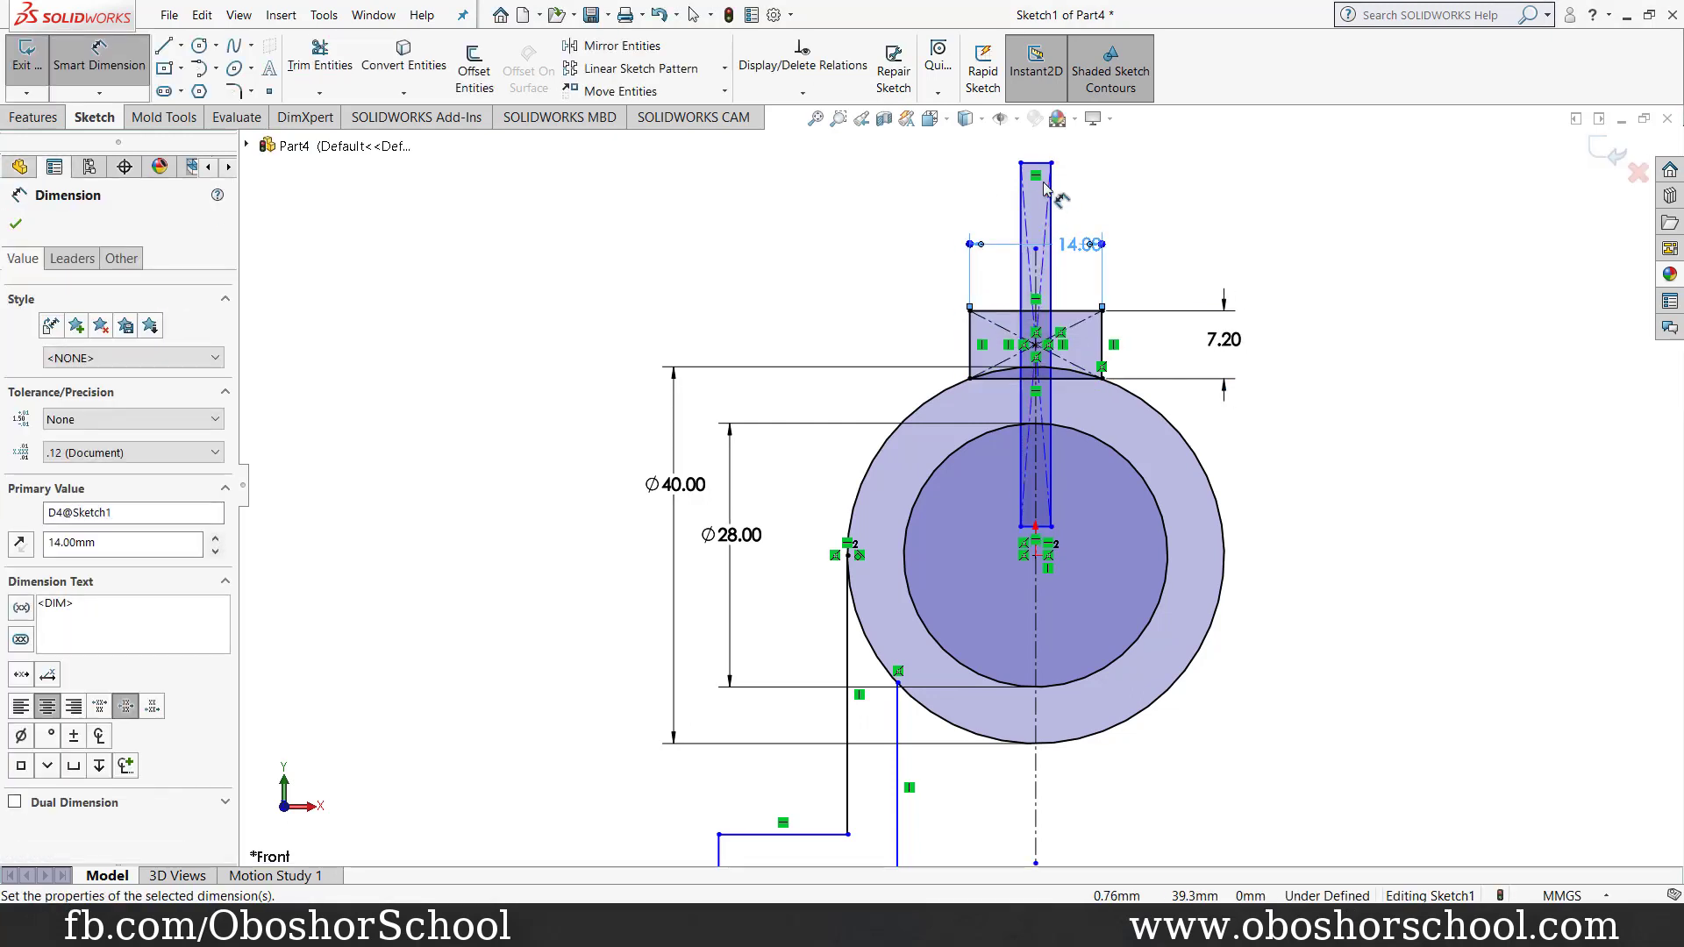
Step: Dimension the slot 2.00 wide and 35.00 long, then fit the sketch in view
{"action": "left_click", "coordinate": [1039, 164]}
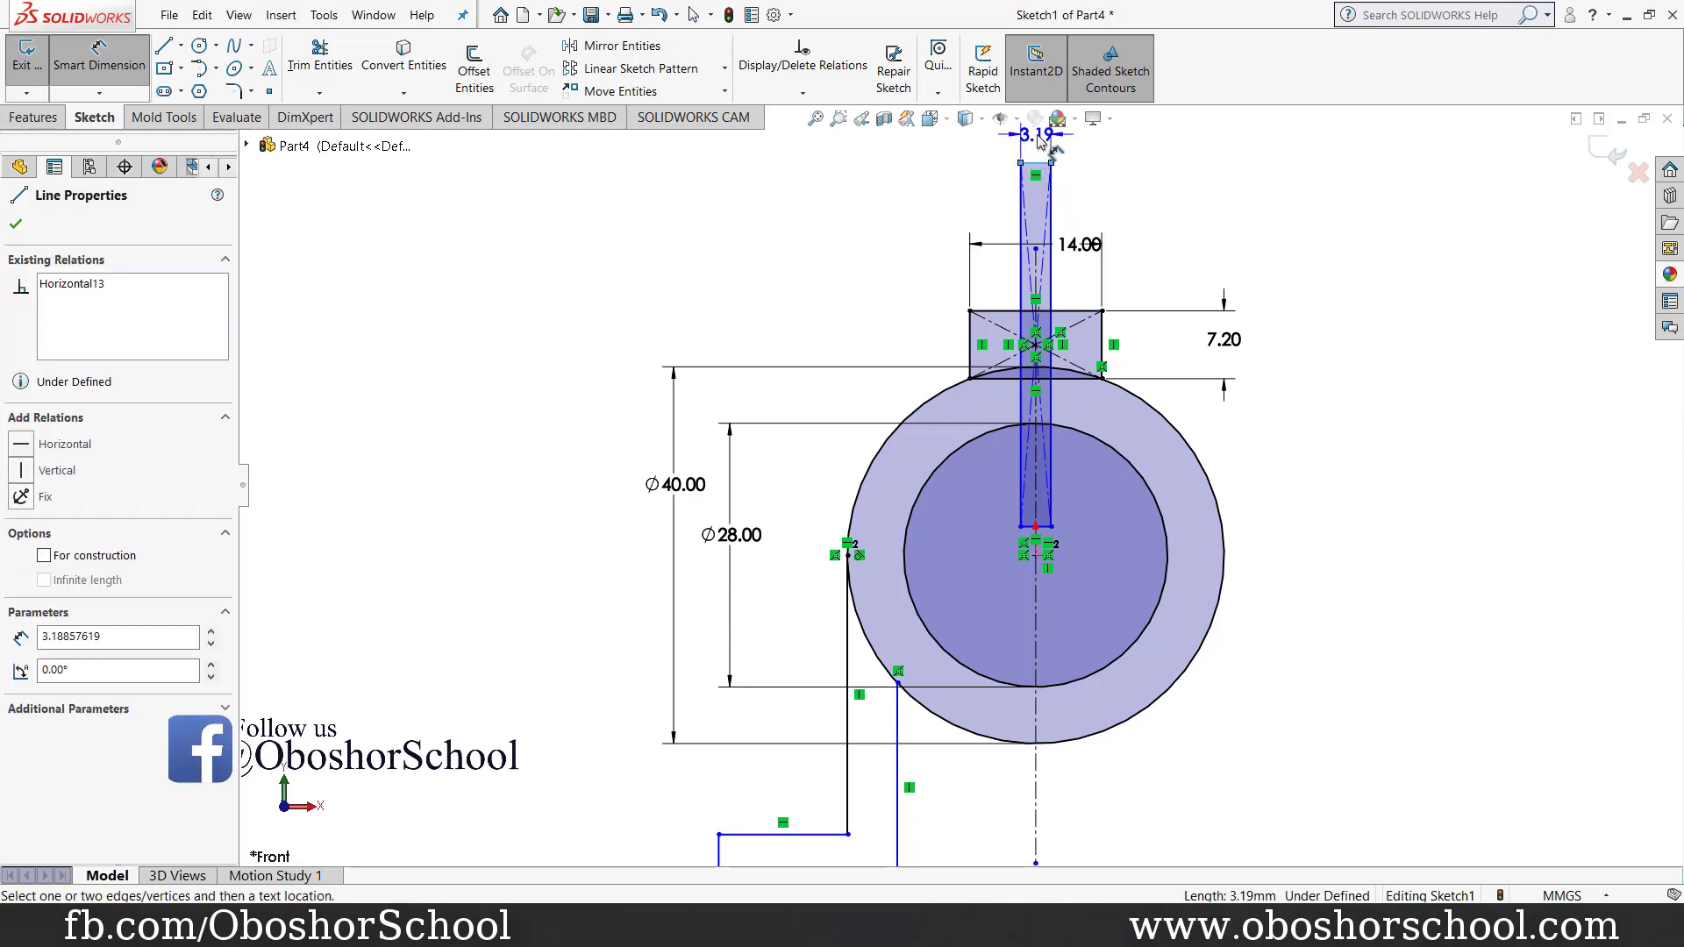
{"action": "left_click", "coordinate": [1040, 141]}
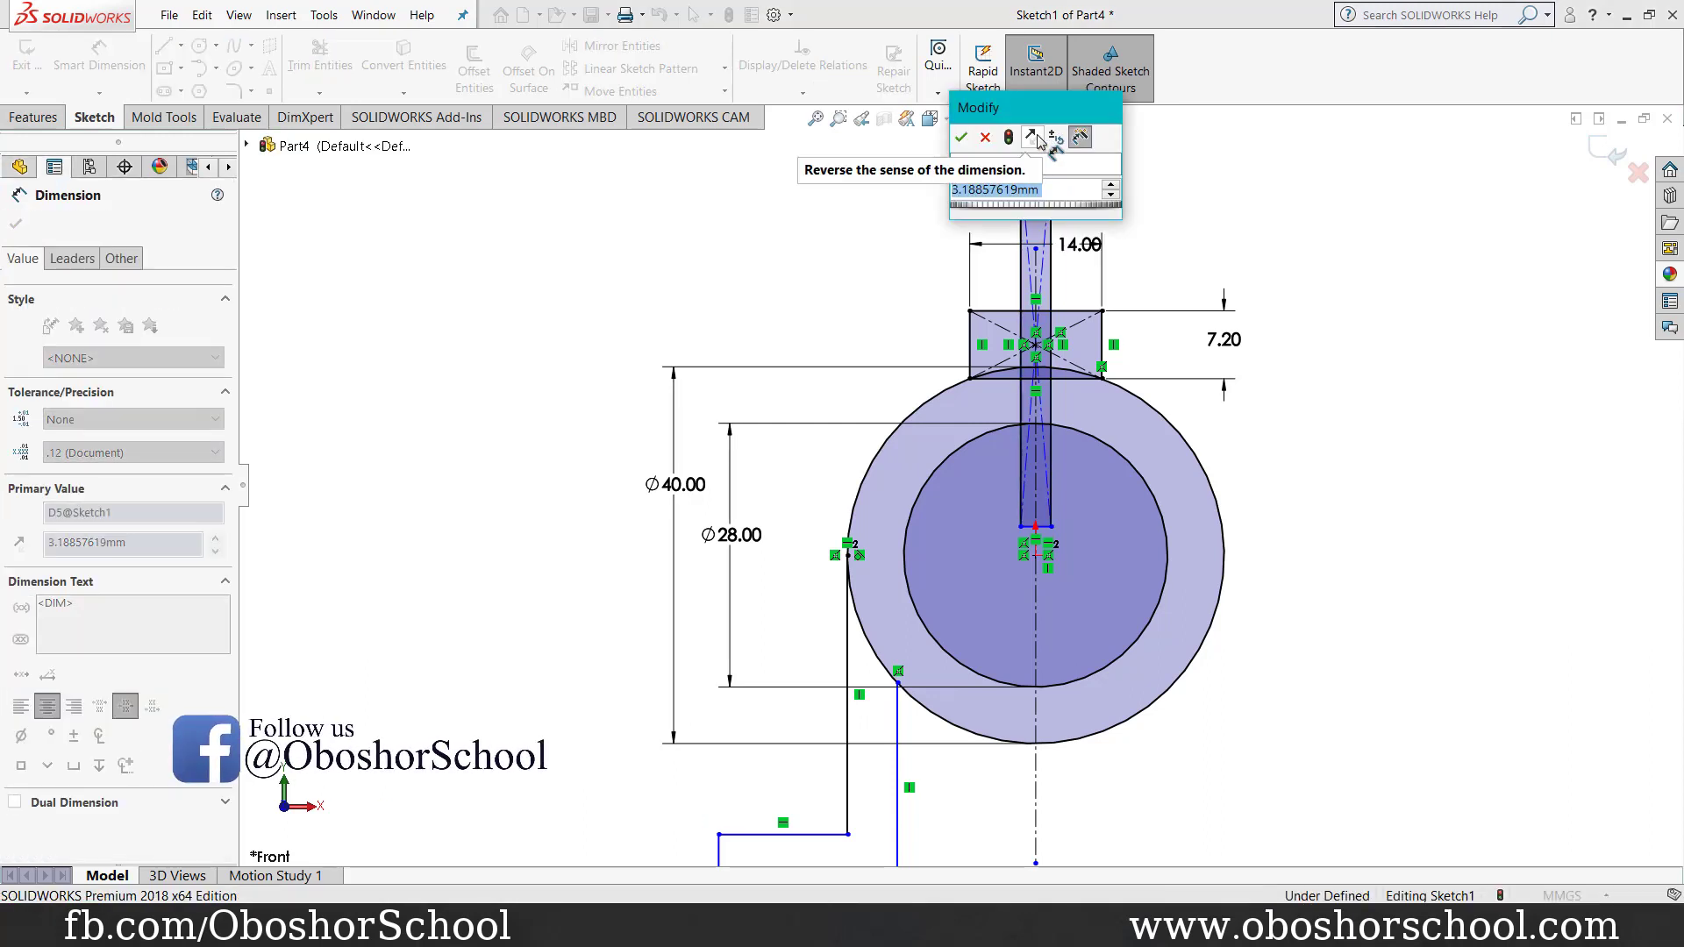
{"action": "type", "text": "2"}
{"action": "key", "text": "Return"}
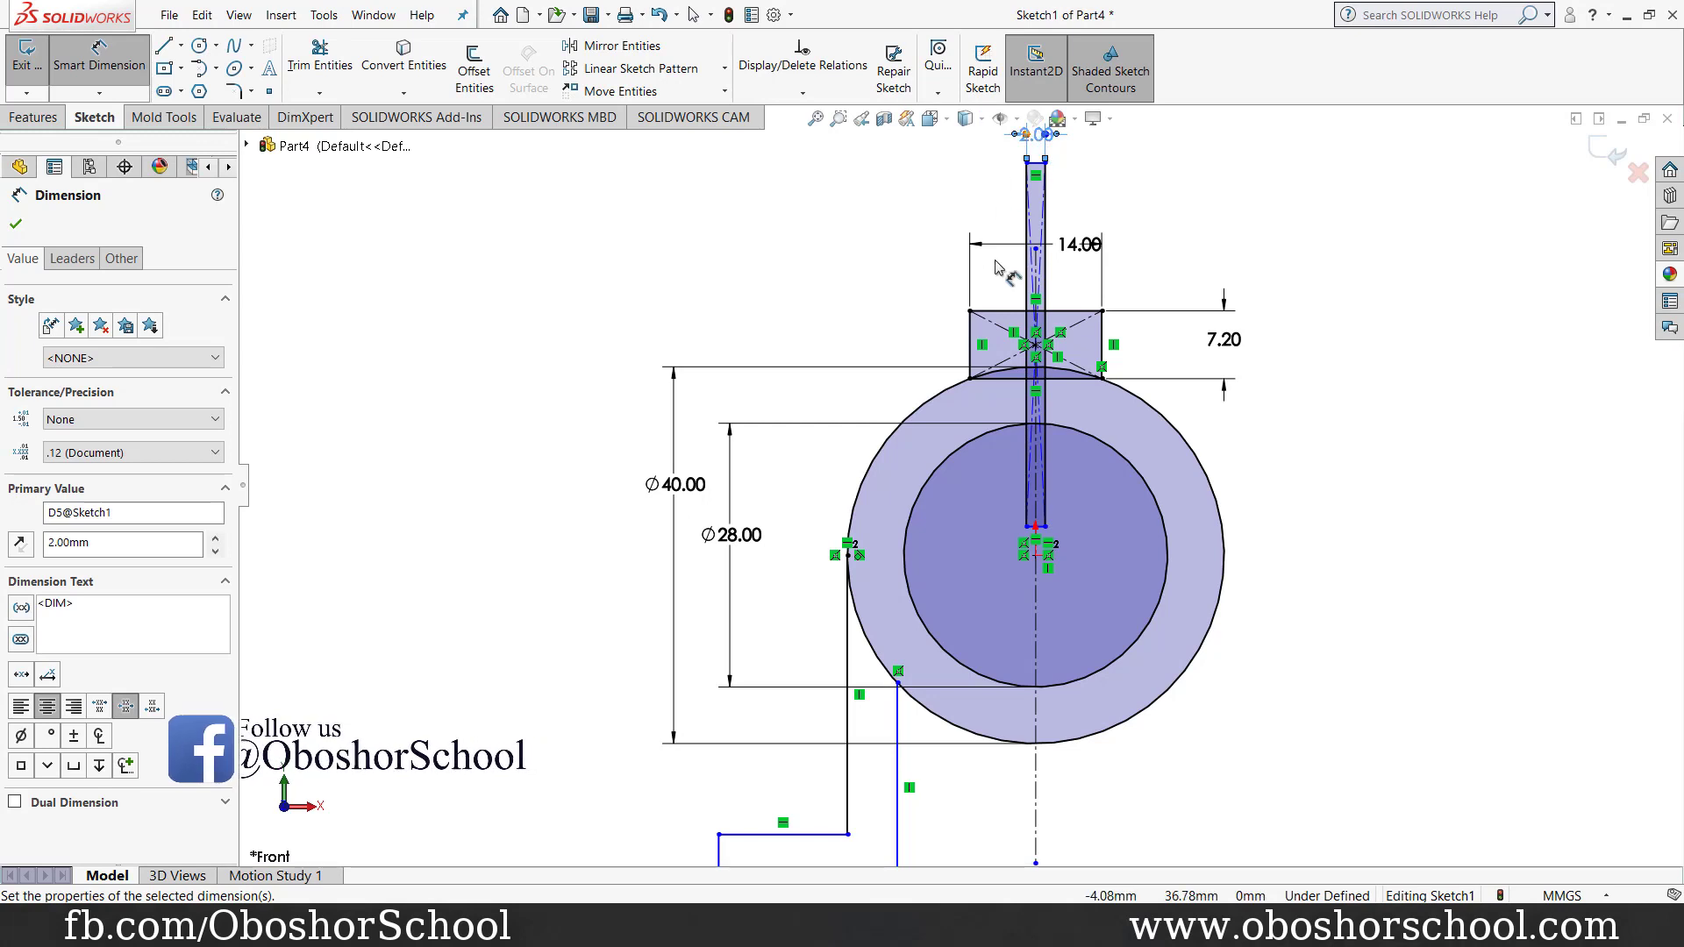
{"action": "left_click", "coordinate": [1044, 465]}
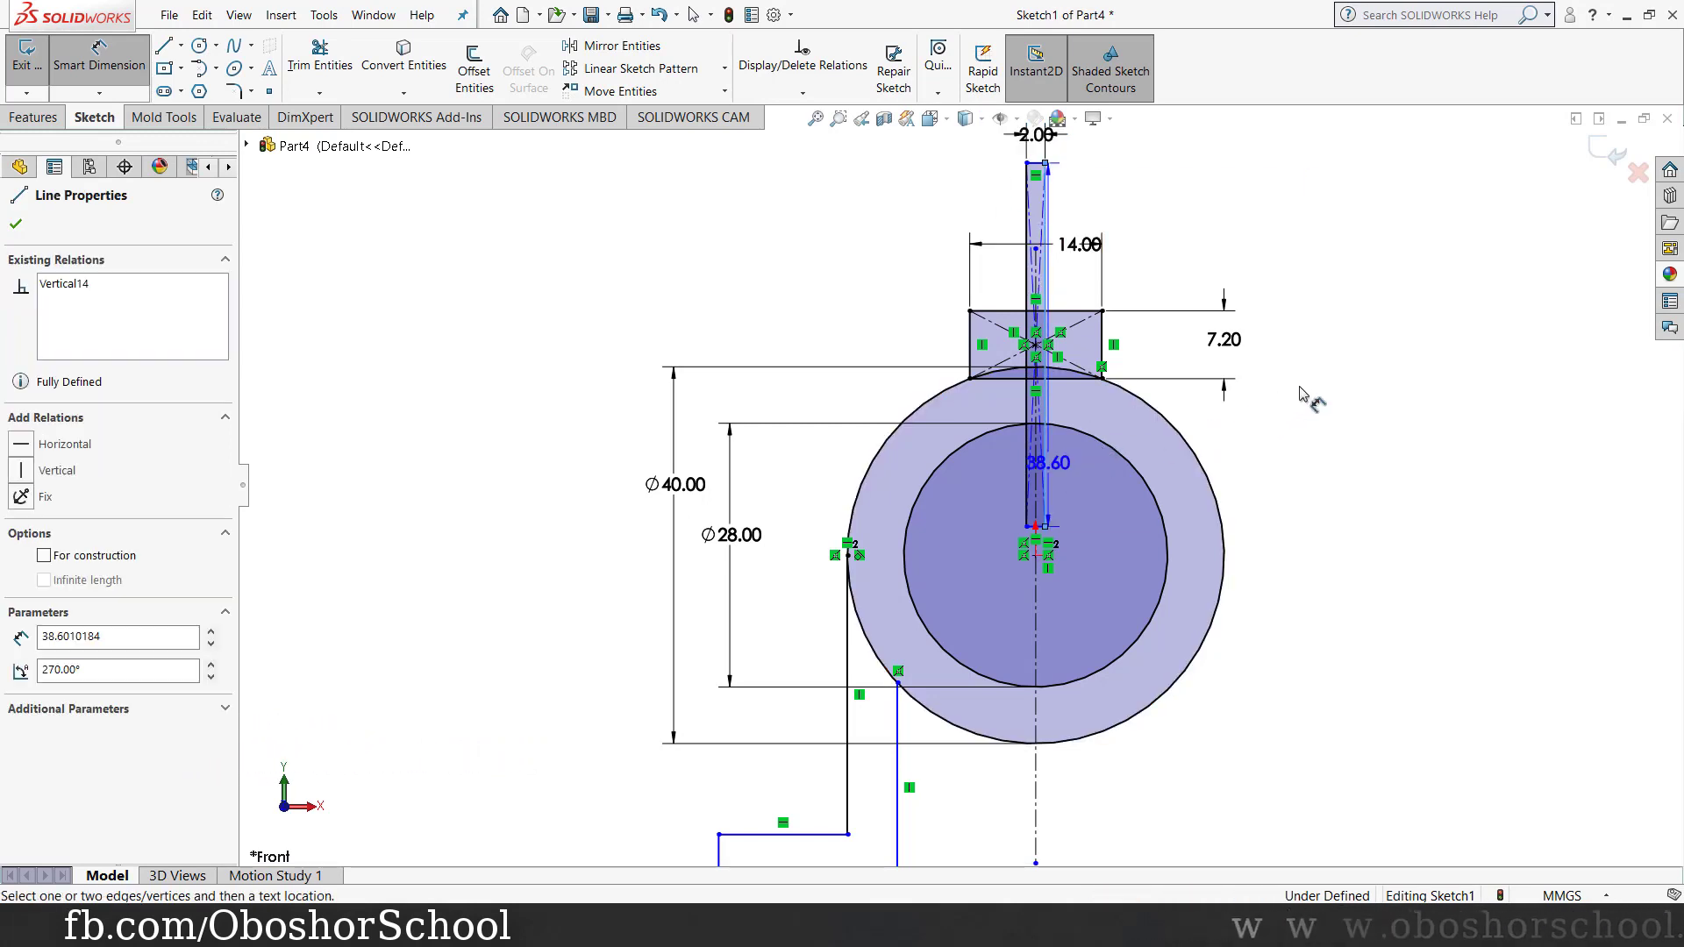
{"action": "left_click", "coordinate": [1316, 370]}
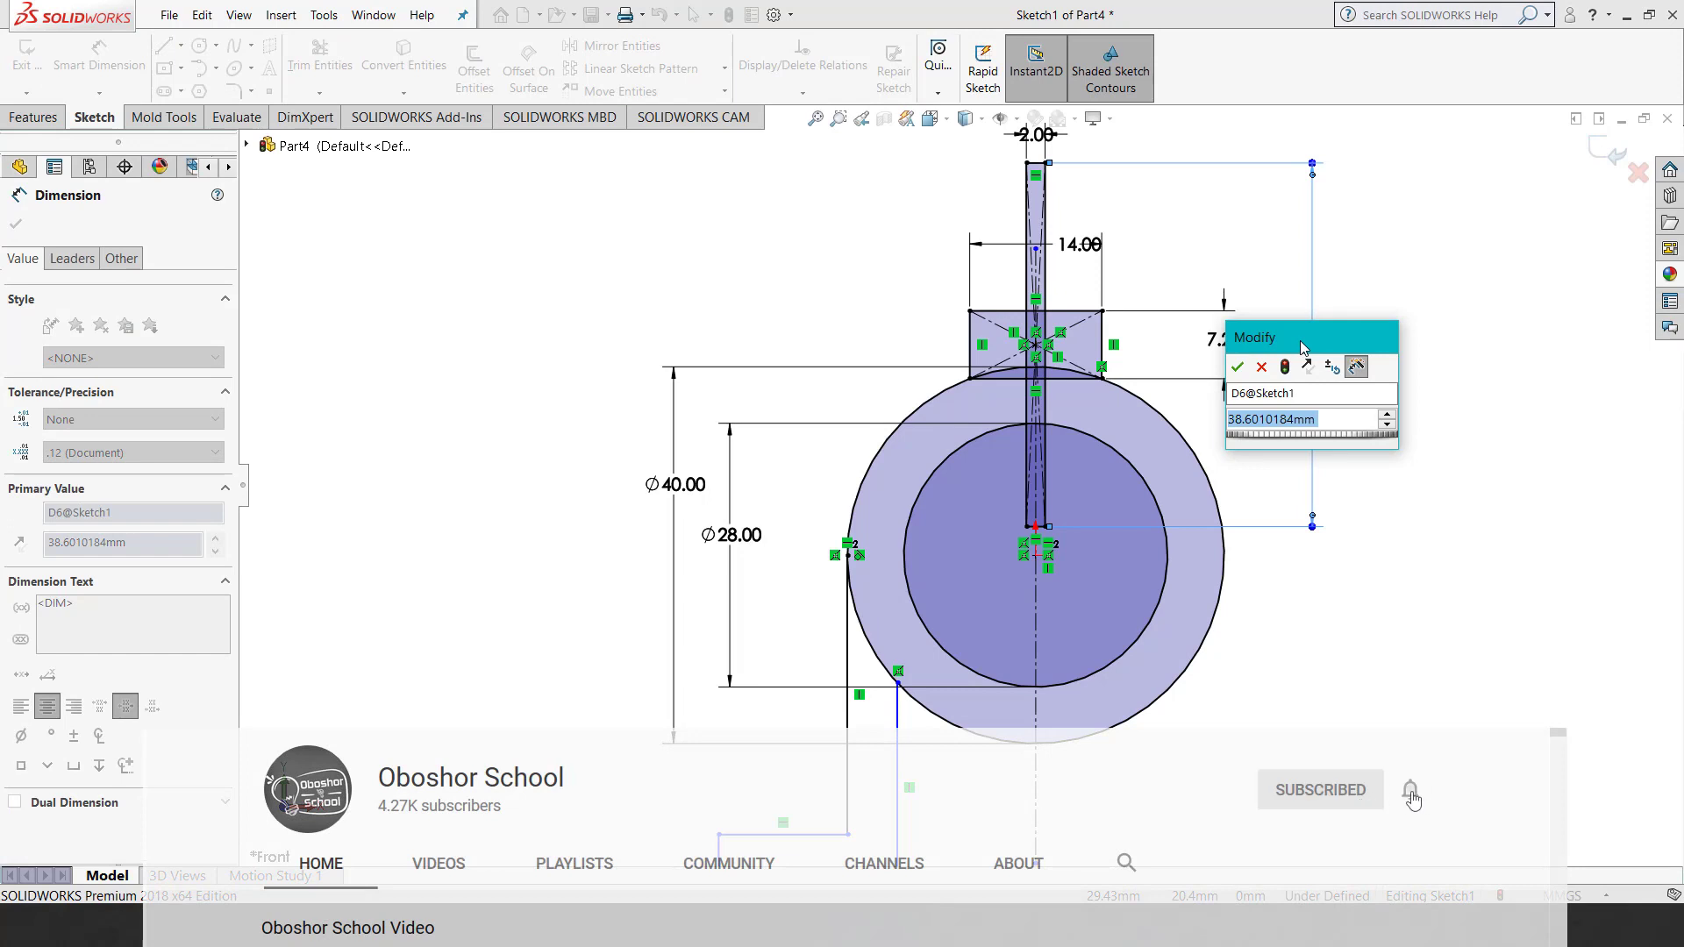
{"action": "type", "text": "35"}
{"action": "key", "text": "Return"}
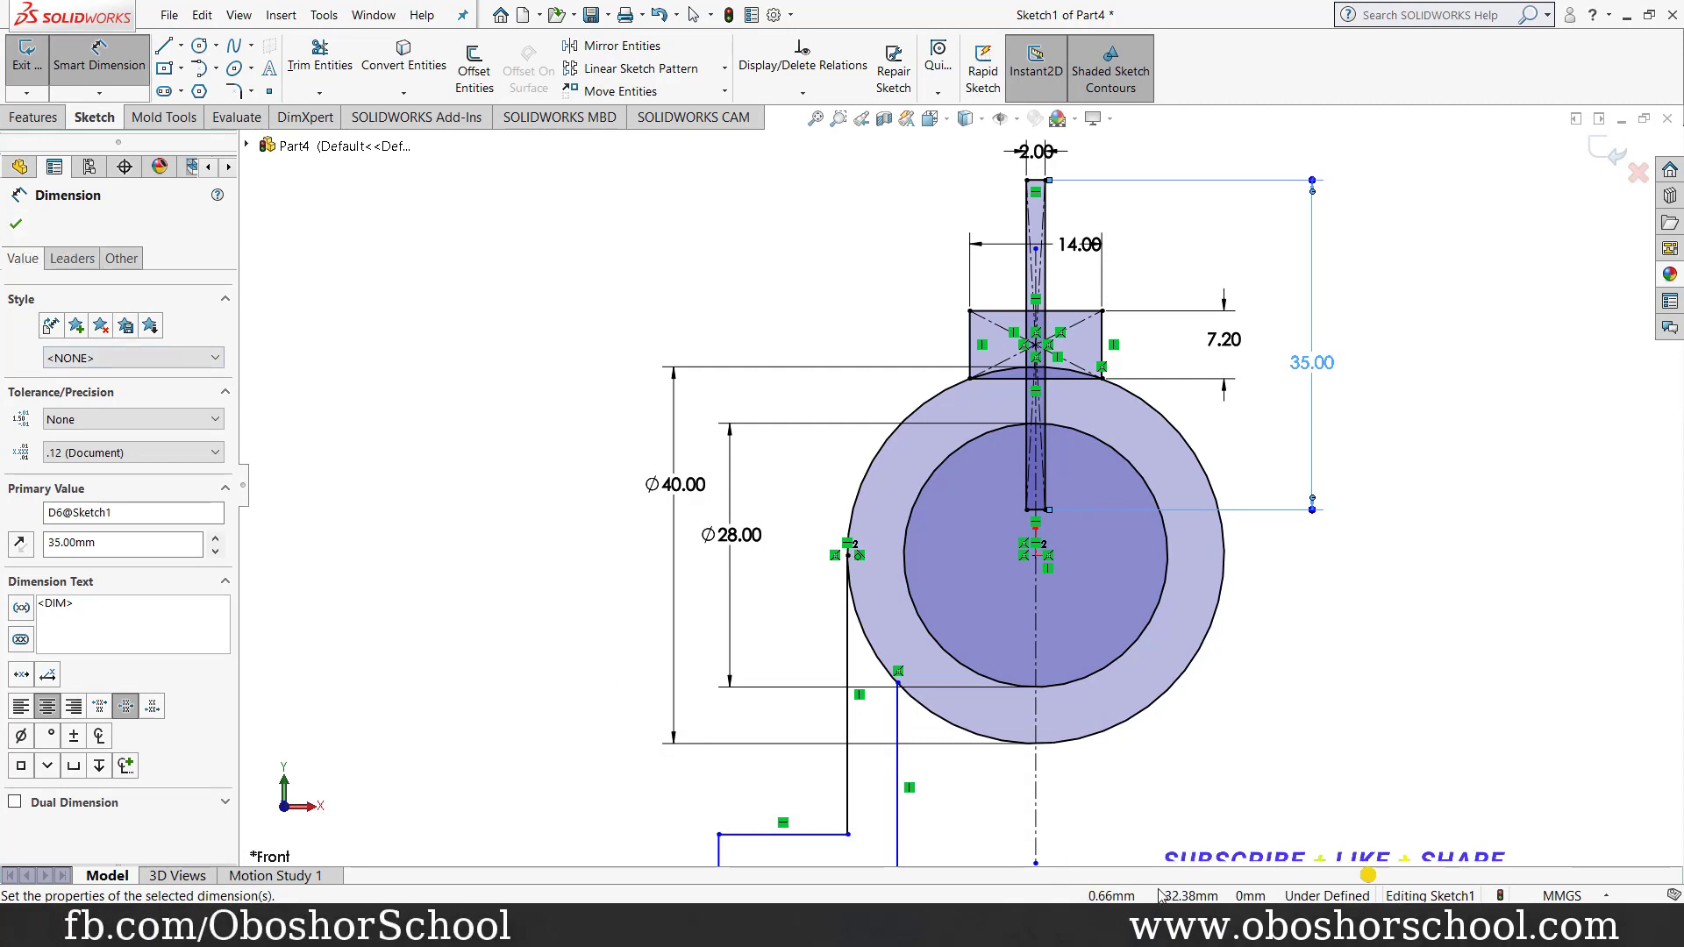
{"action": "key", "text": "f"}
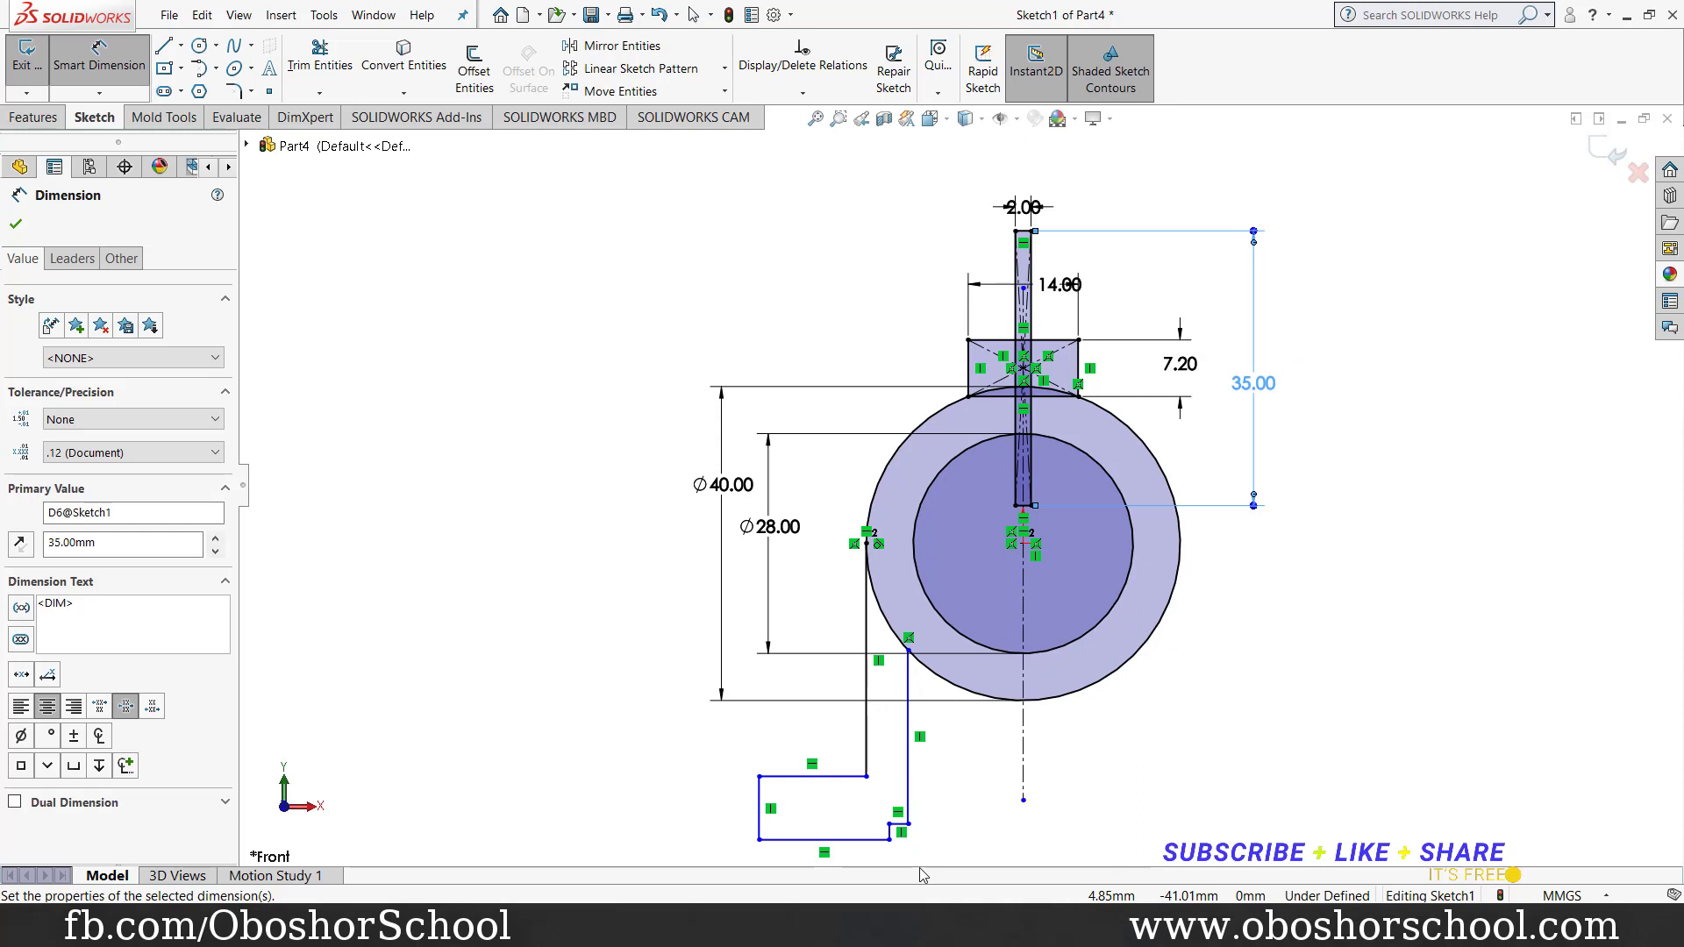
Step: Dimension the leg's left vertical line at 24 and the ear thickness at 6 mm
{"action": "key", "text": "z"}
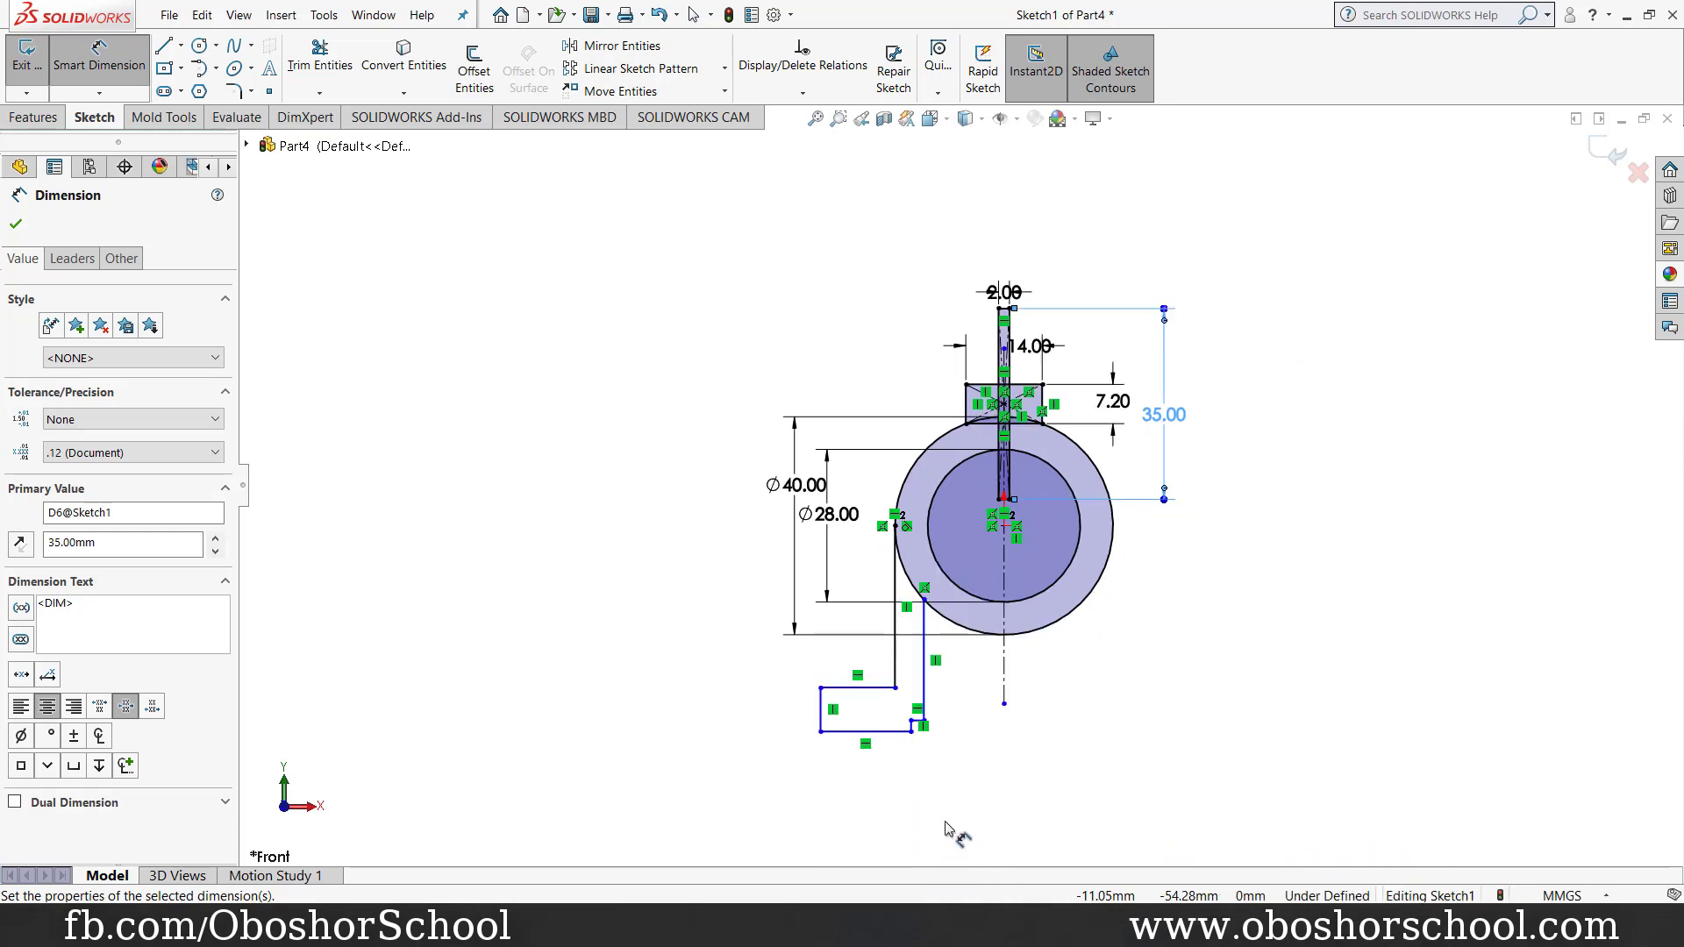
{"action": "scroll", "coordinate": [948, 829], "scroll_direction": "down", "scroll_amount": 2}
{"action": "scroll", "coordinate": [948, 829], "scroll_direction": "down", "scroll_amount": 2}
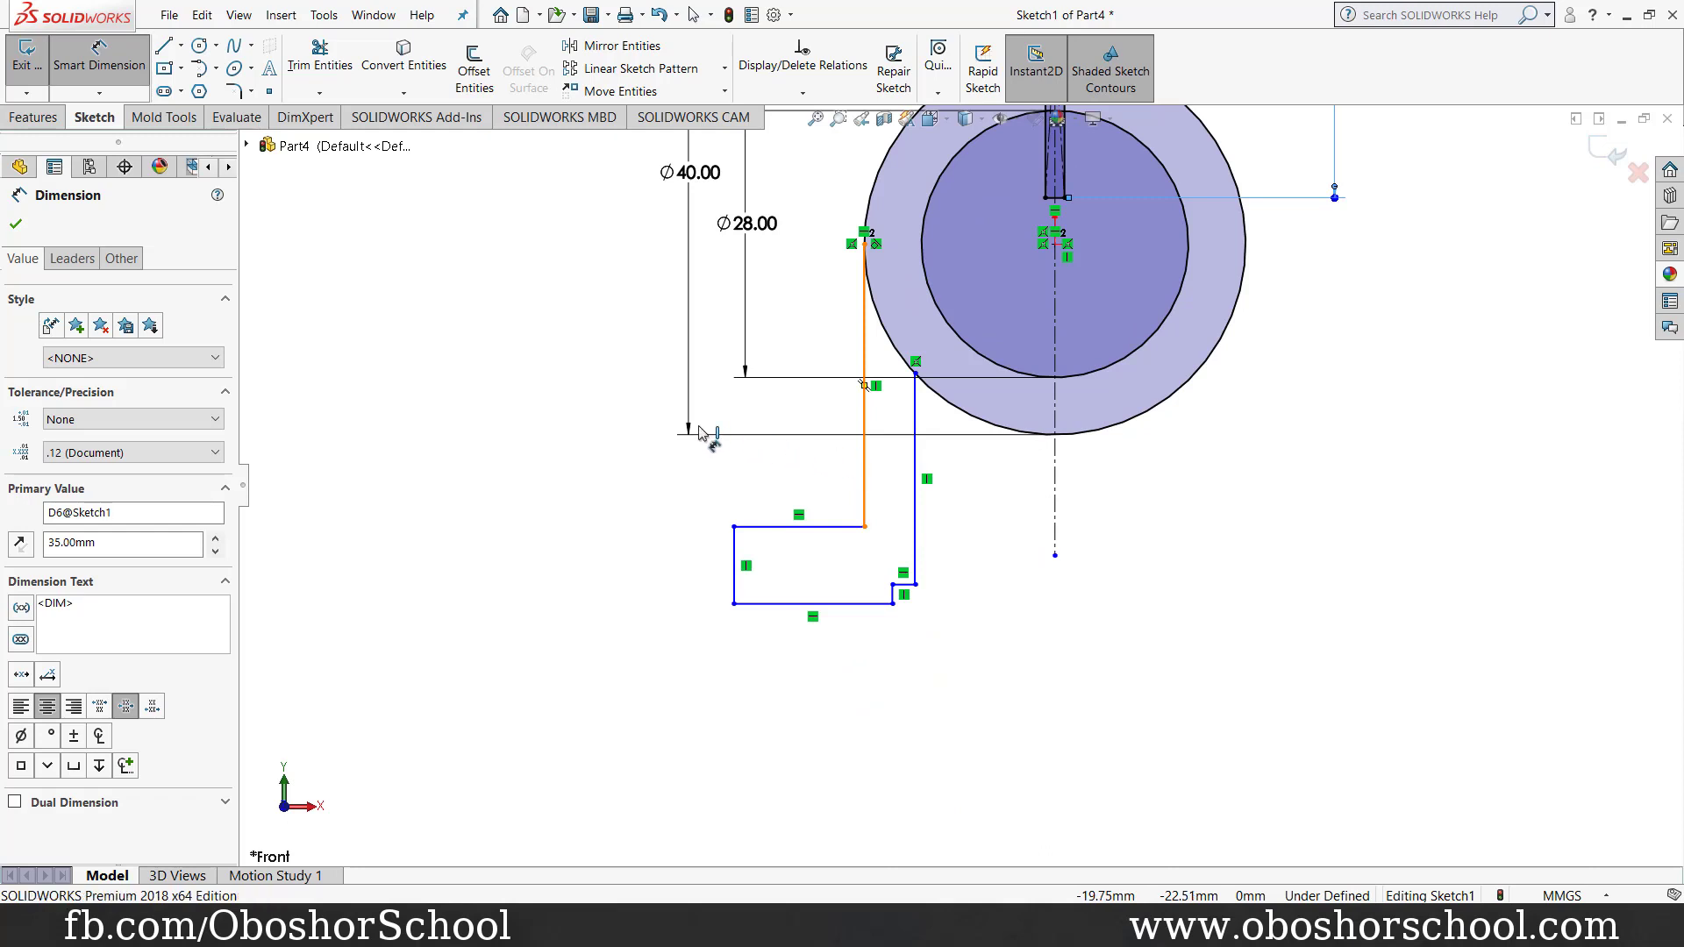
{"action": "left_click", "coordinate": [619, 379]}
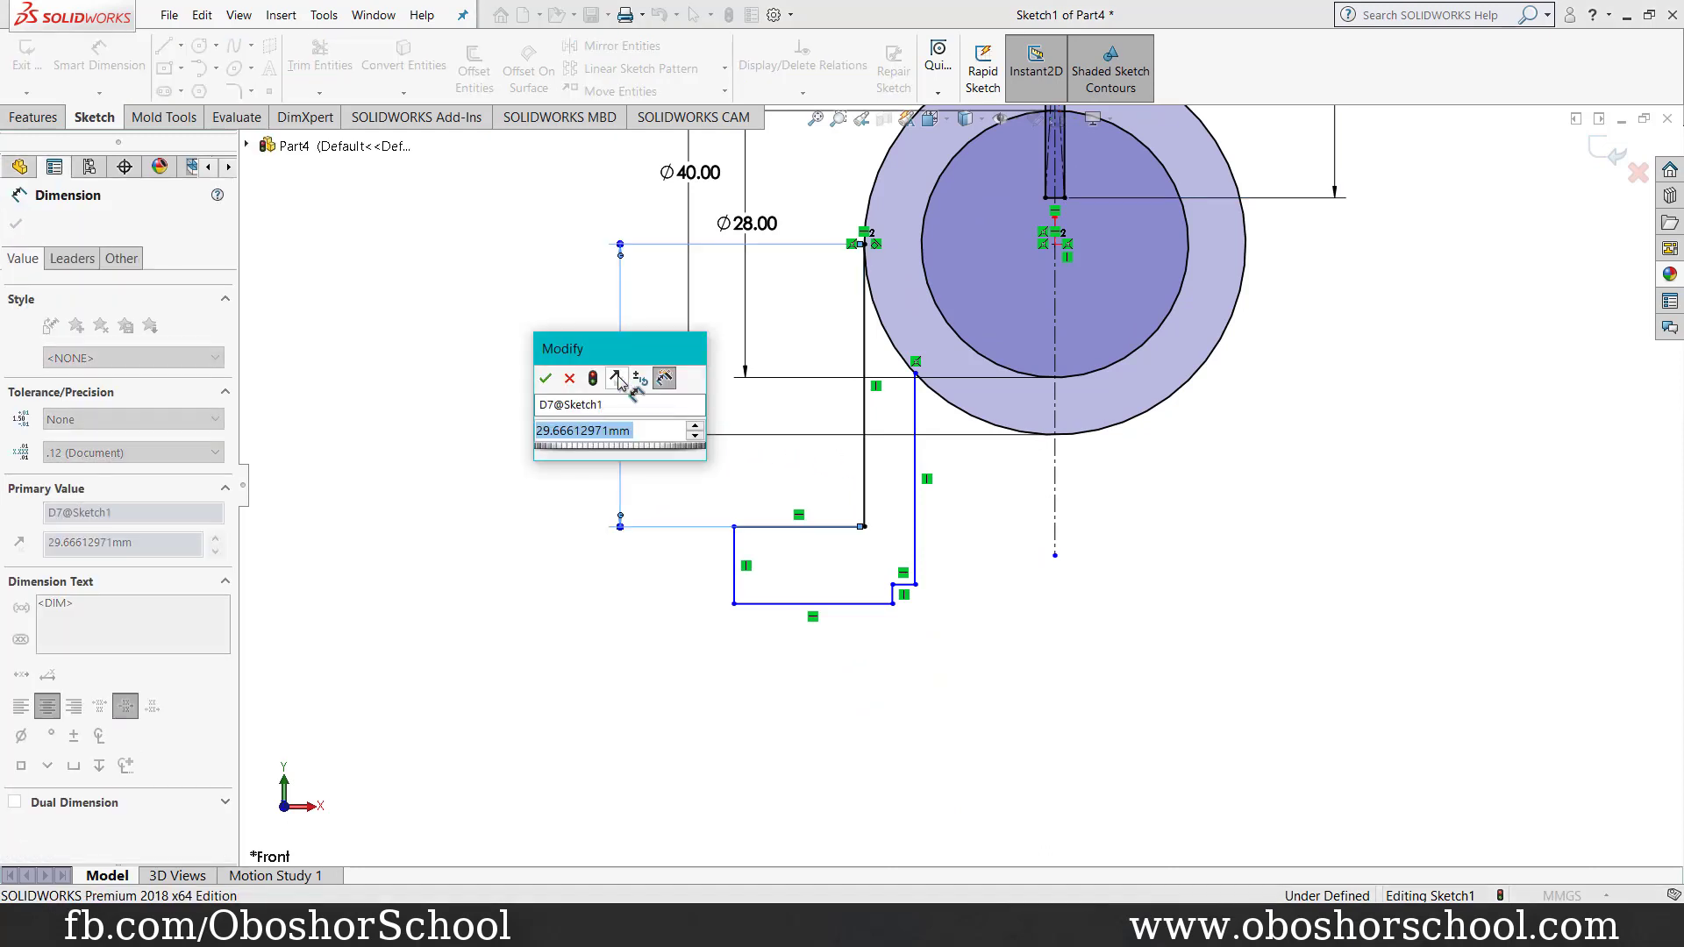
{"action": "type", "text": "24"}
{"action": "key", "text": "Return"}
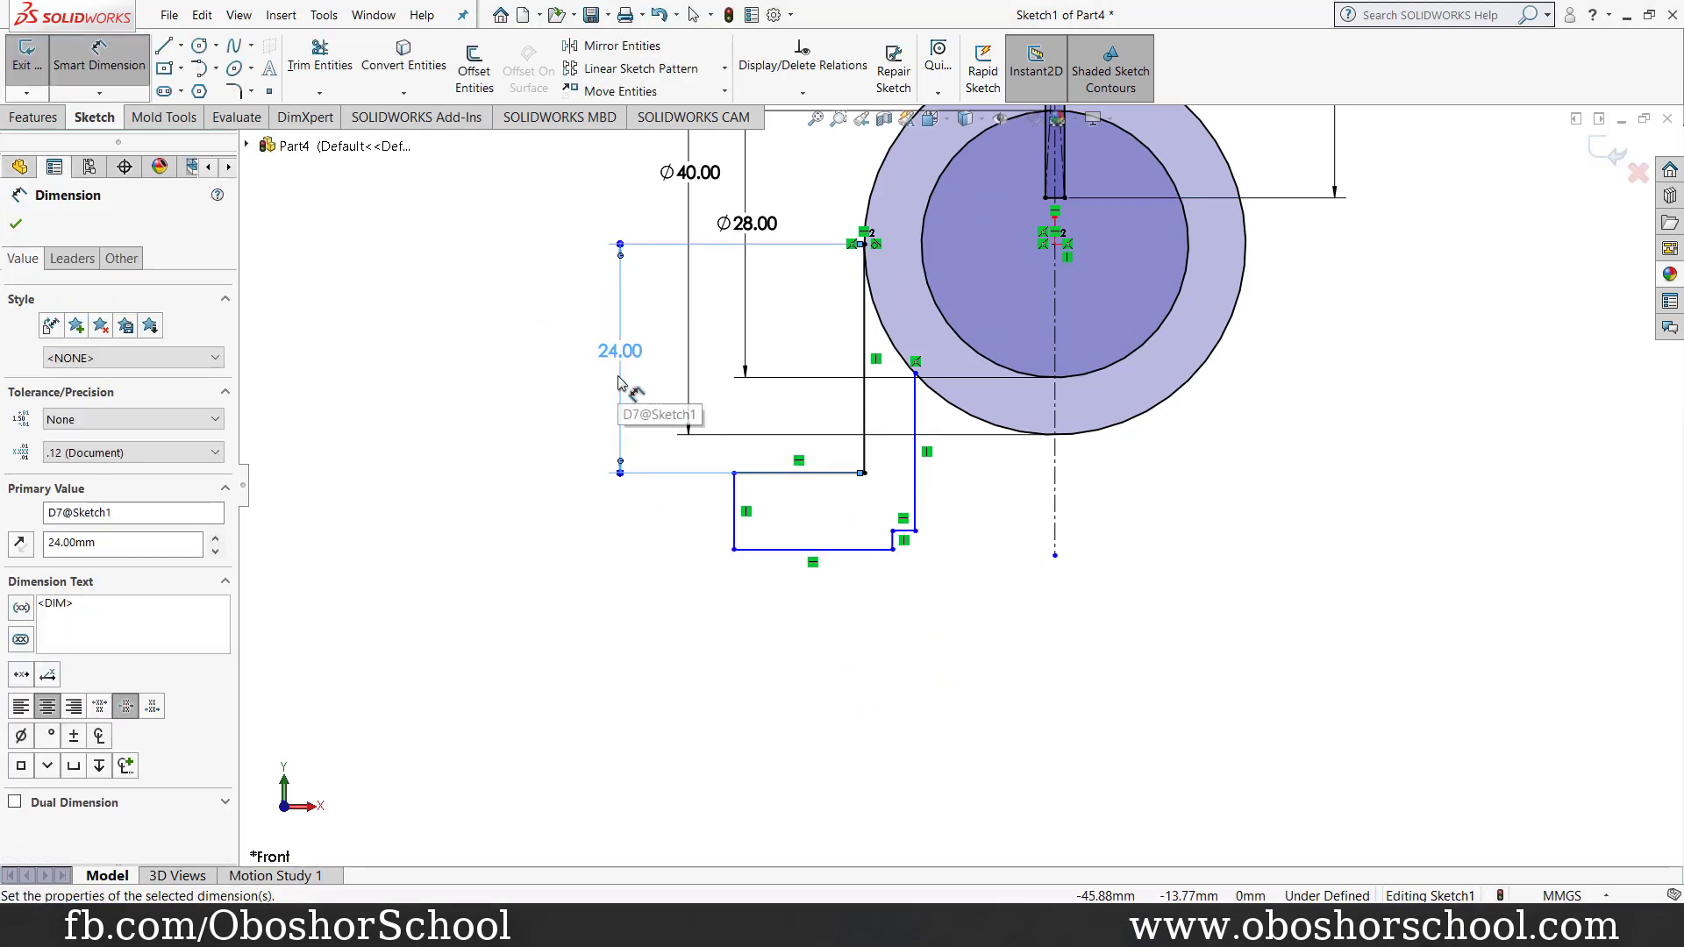
{"action": "left_click", "coordinate": [735, 521]}
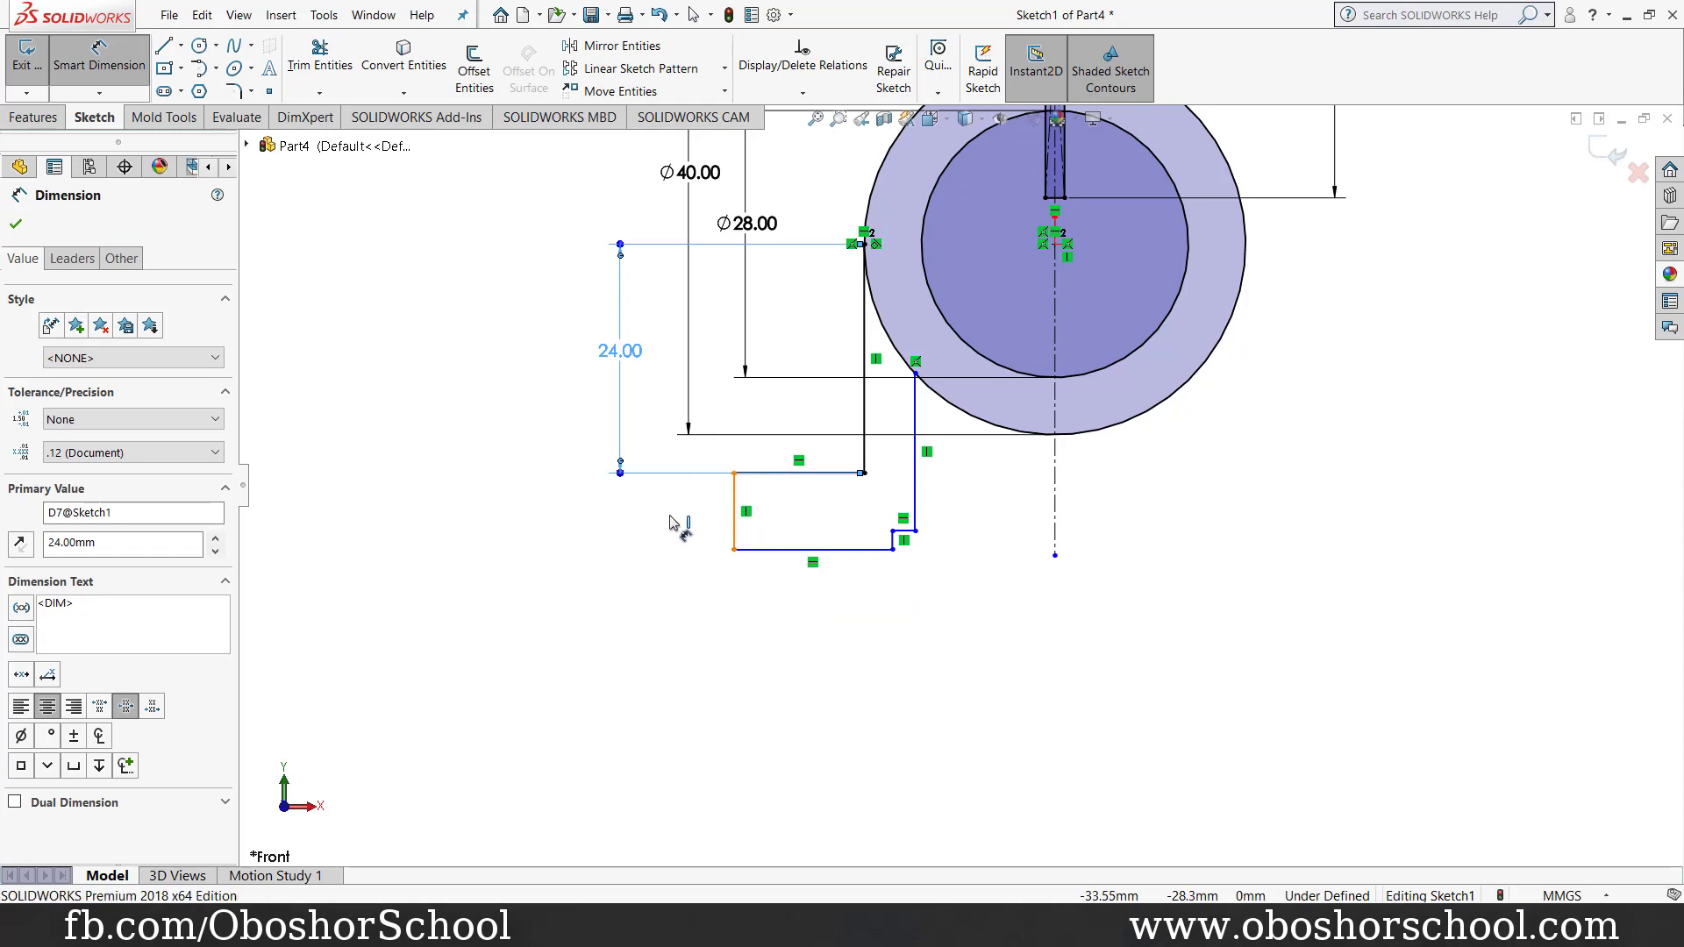
{"action": "left_click", "coordinate": [664, 513]}
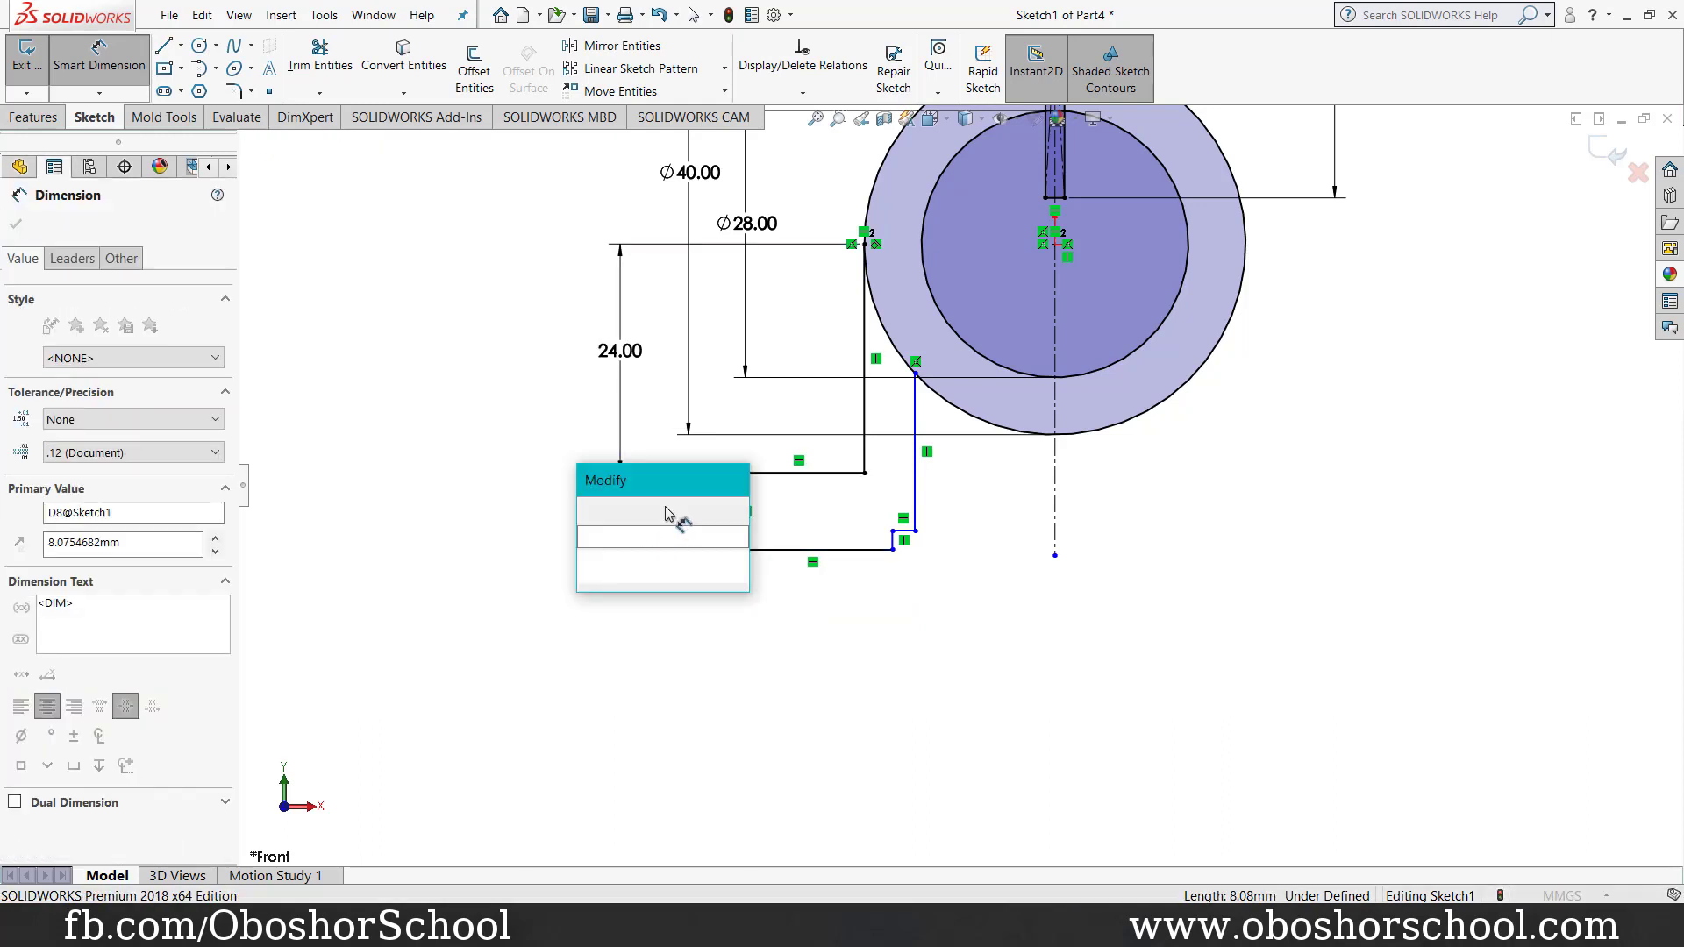
{"action": "type", "text": "6"}
{"action": "key", "text": "Return"}
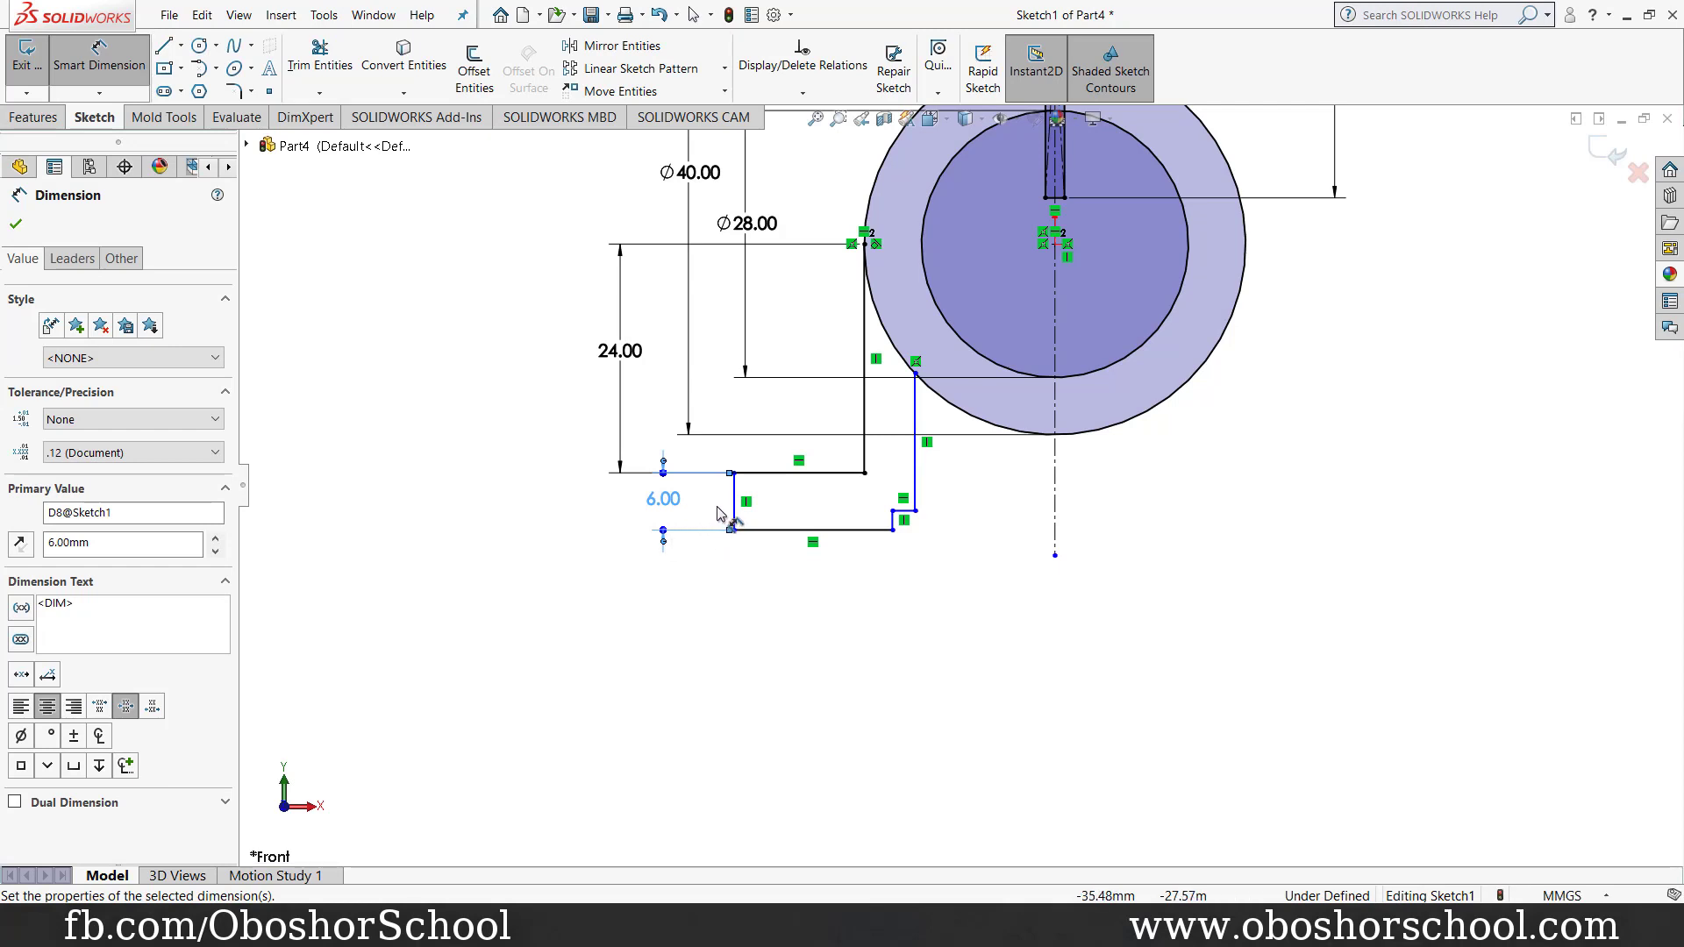
Step: Add the 14 mm ear width and the 12.40 (14-1.6) step distance
{"action": "left_click", "coordinate": [733, 516]}
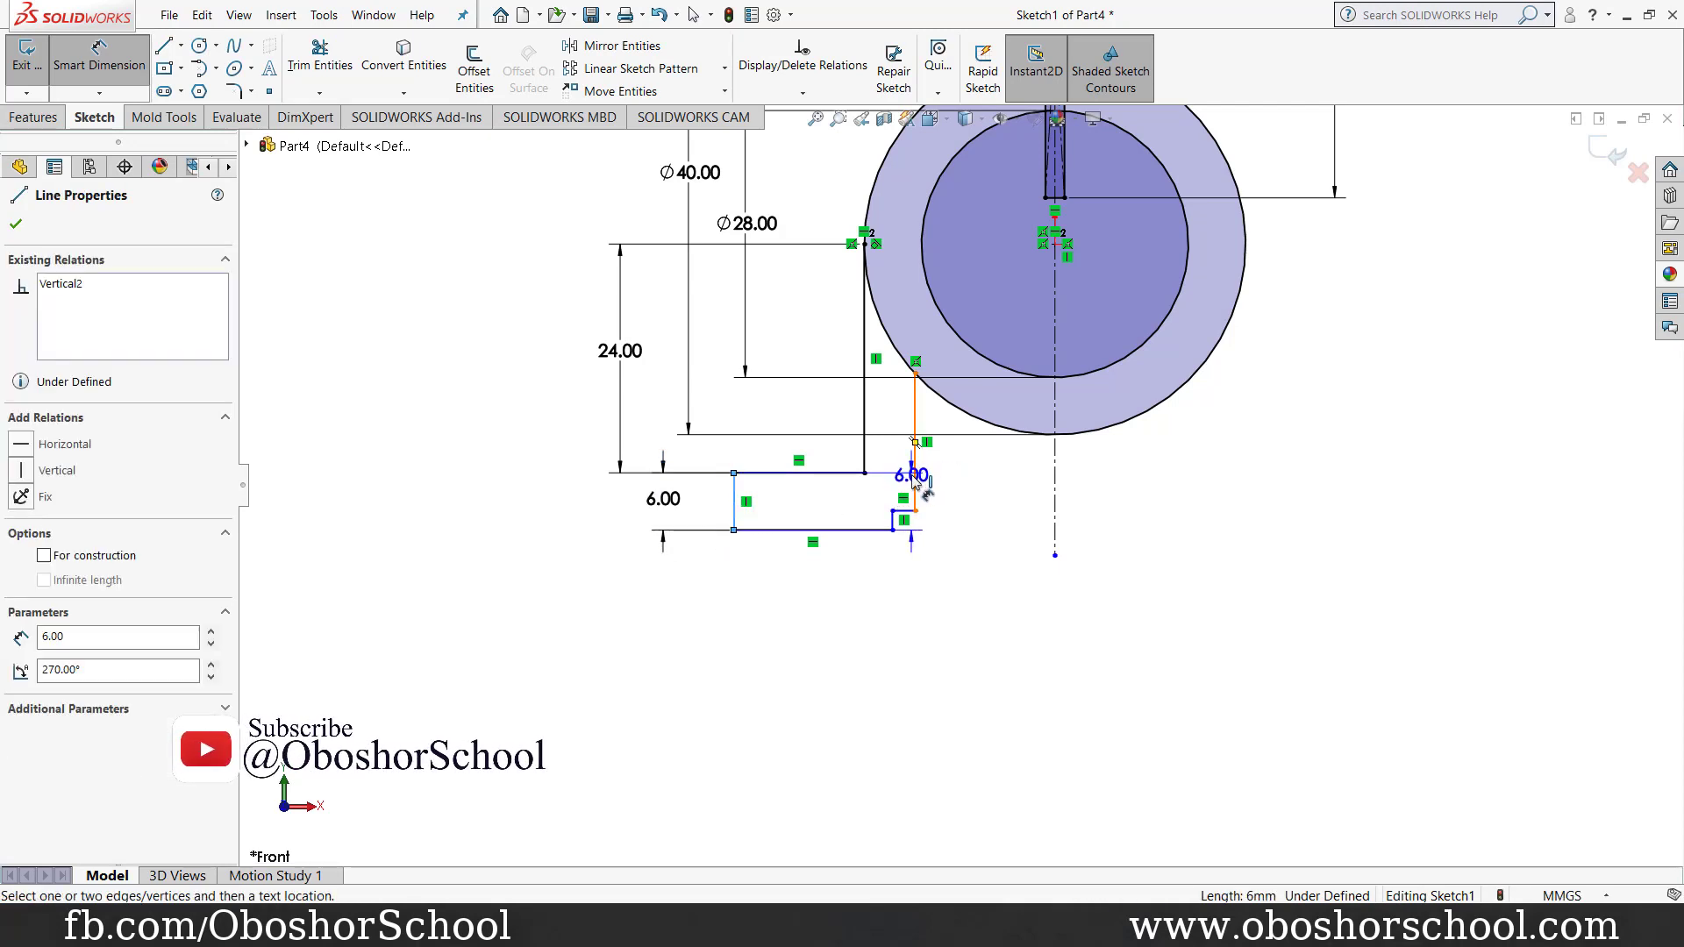
{"action": "left_click", "coordinate": [917, 482]}
{"action": "left_click", "coordinate": [832, 607]}
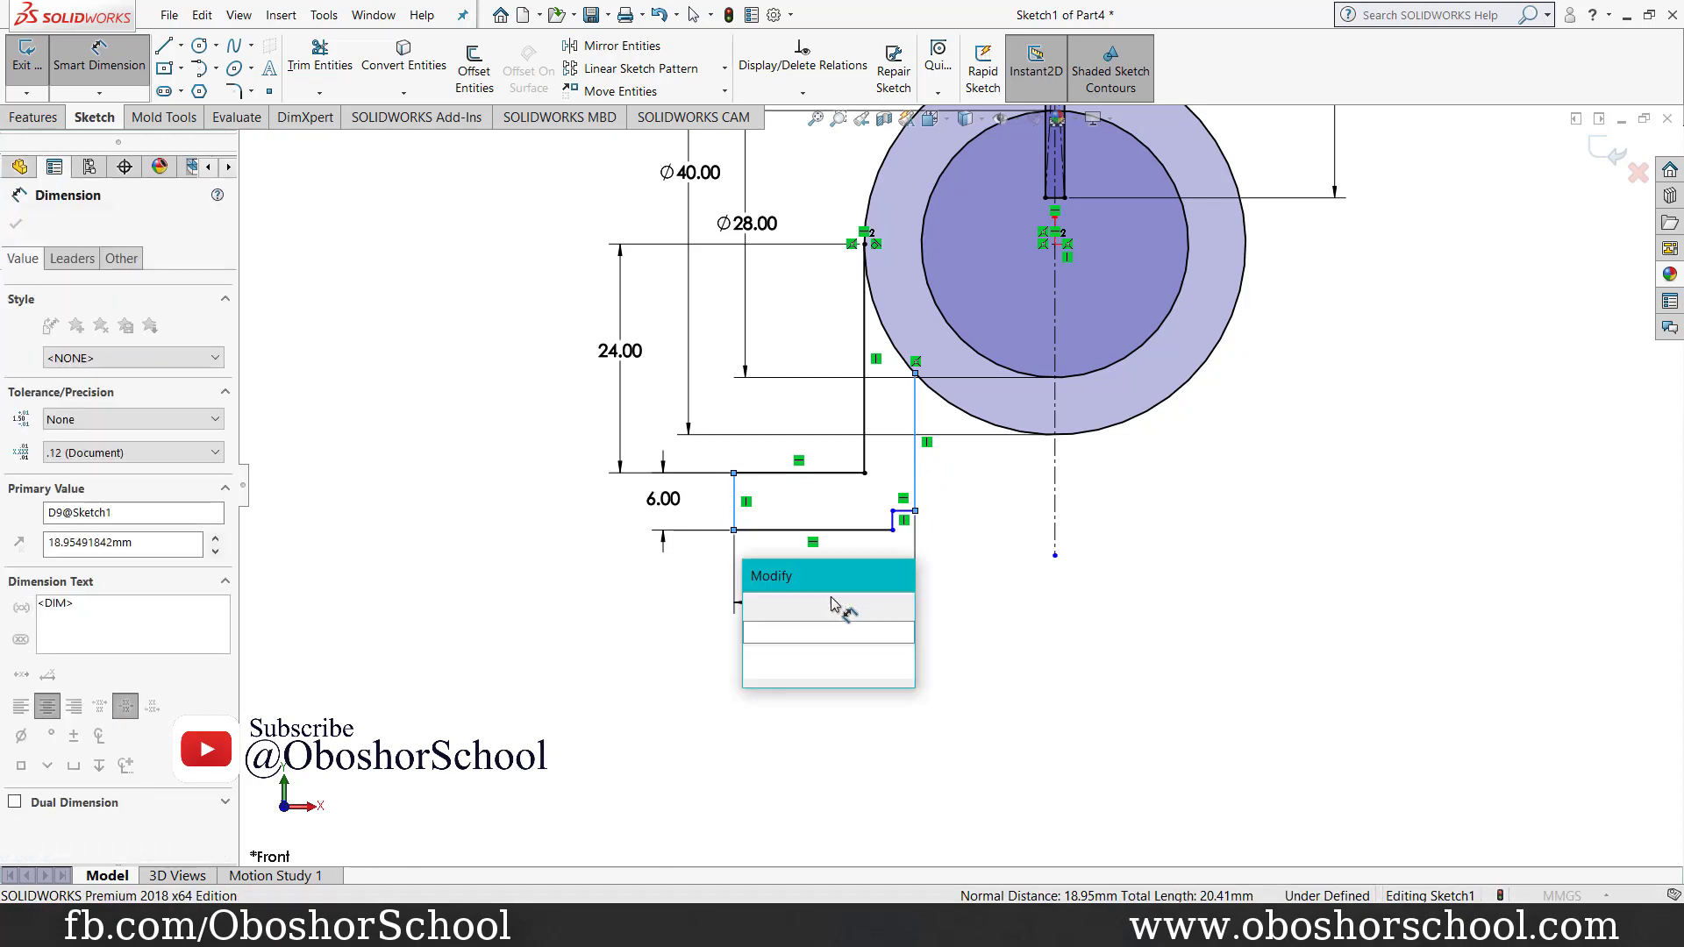
{"action": "type", "text": "14"}
{"action": "key", "text": "Return"}
{"action": "type", "text": "14"}
{"action": "key", "text": "Return"}
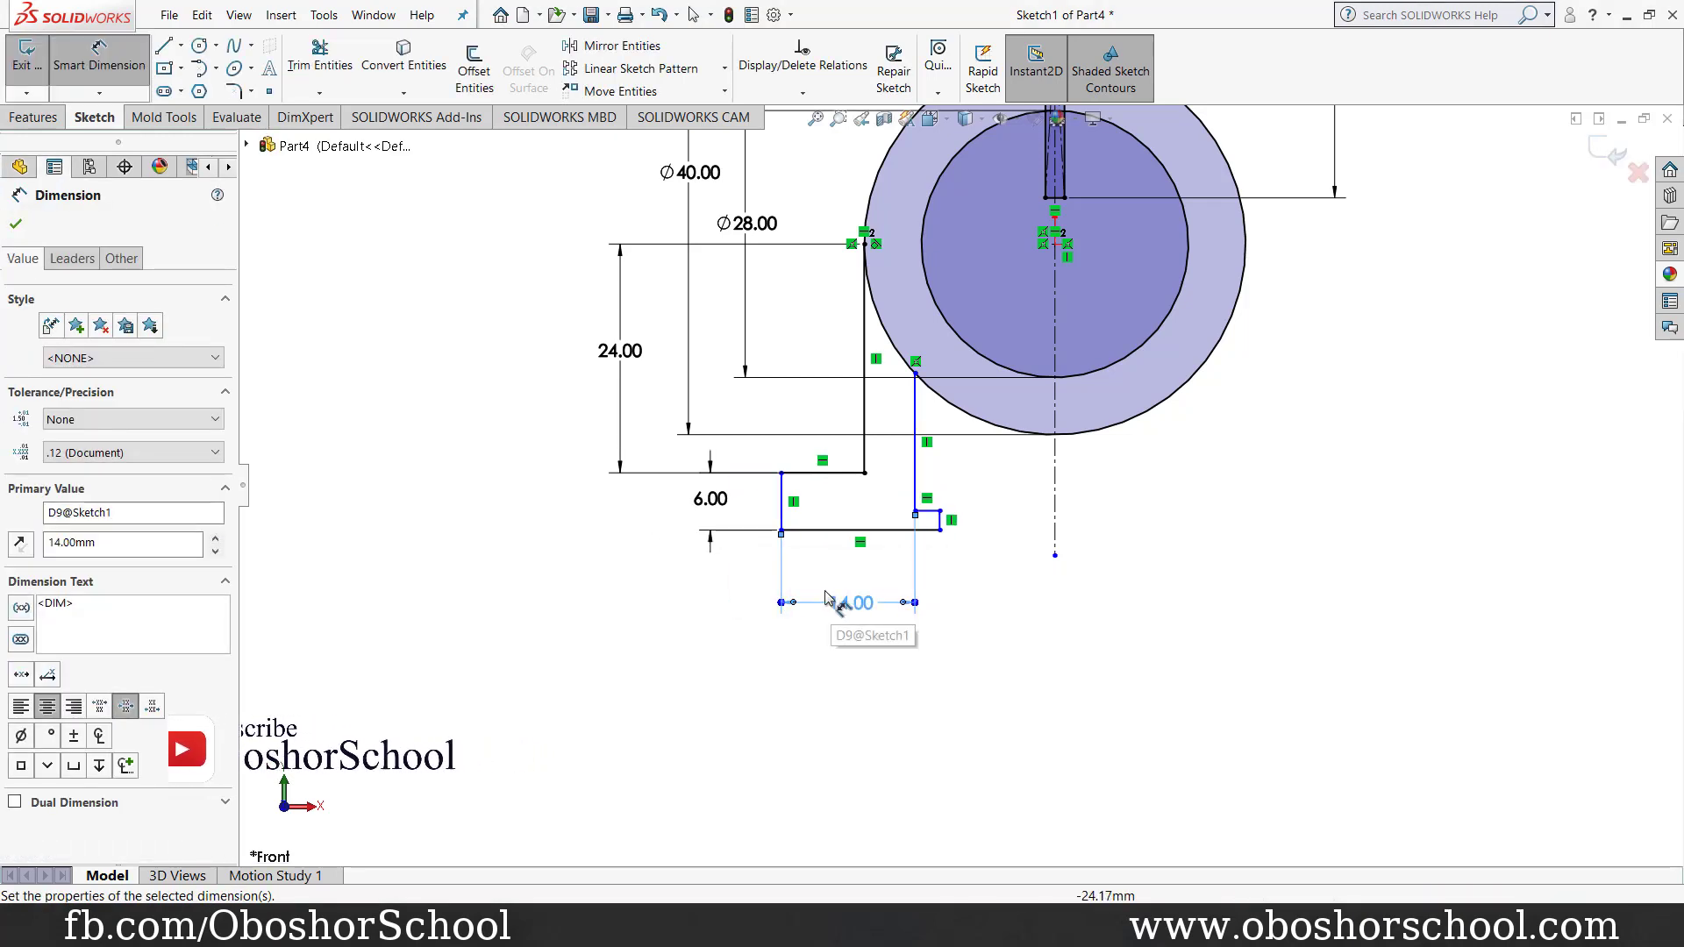
{"action": "left_click", "coordinate": [940, 522]}
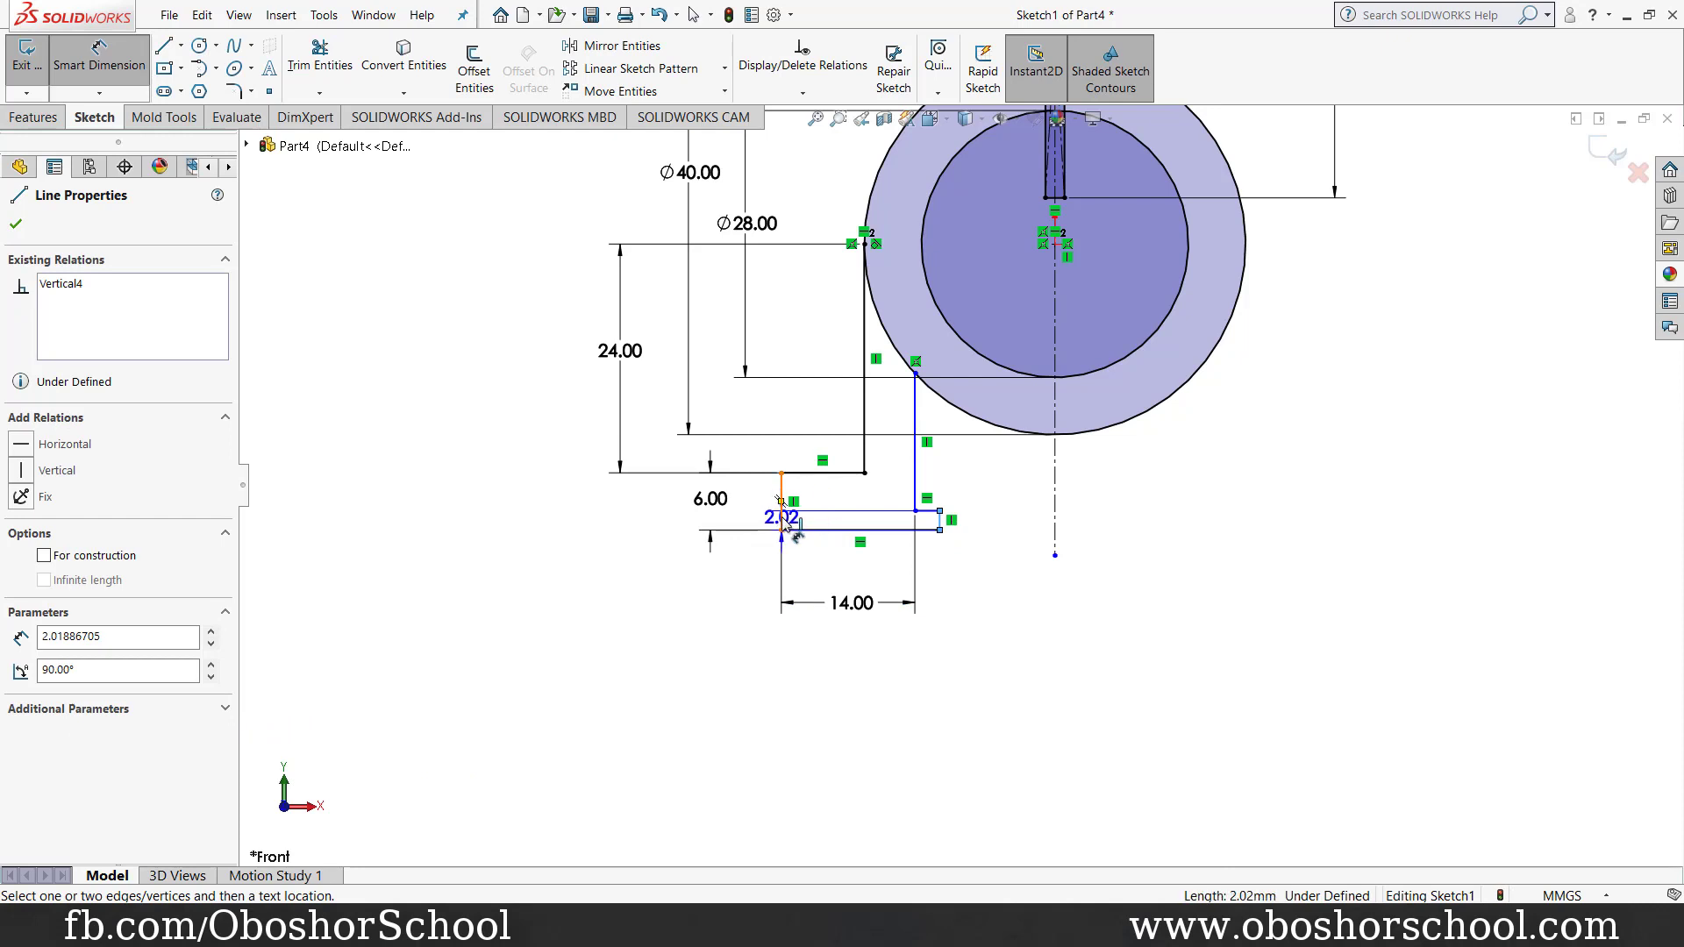
{"action": "left_click", "coordinate": [781, 517]}
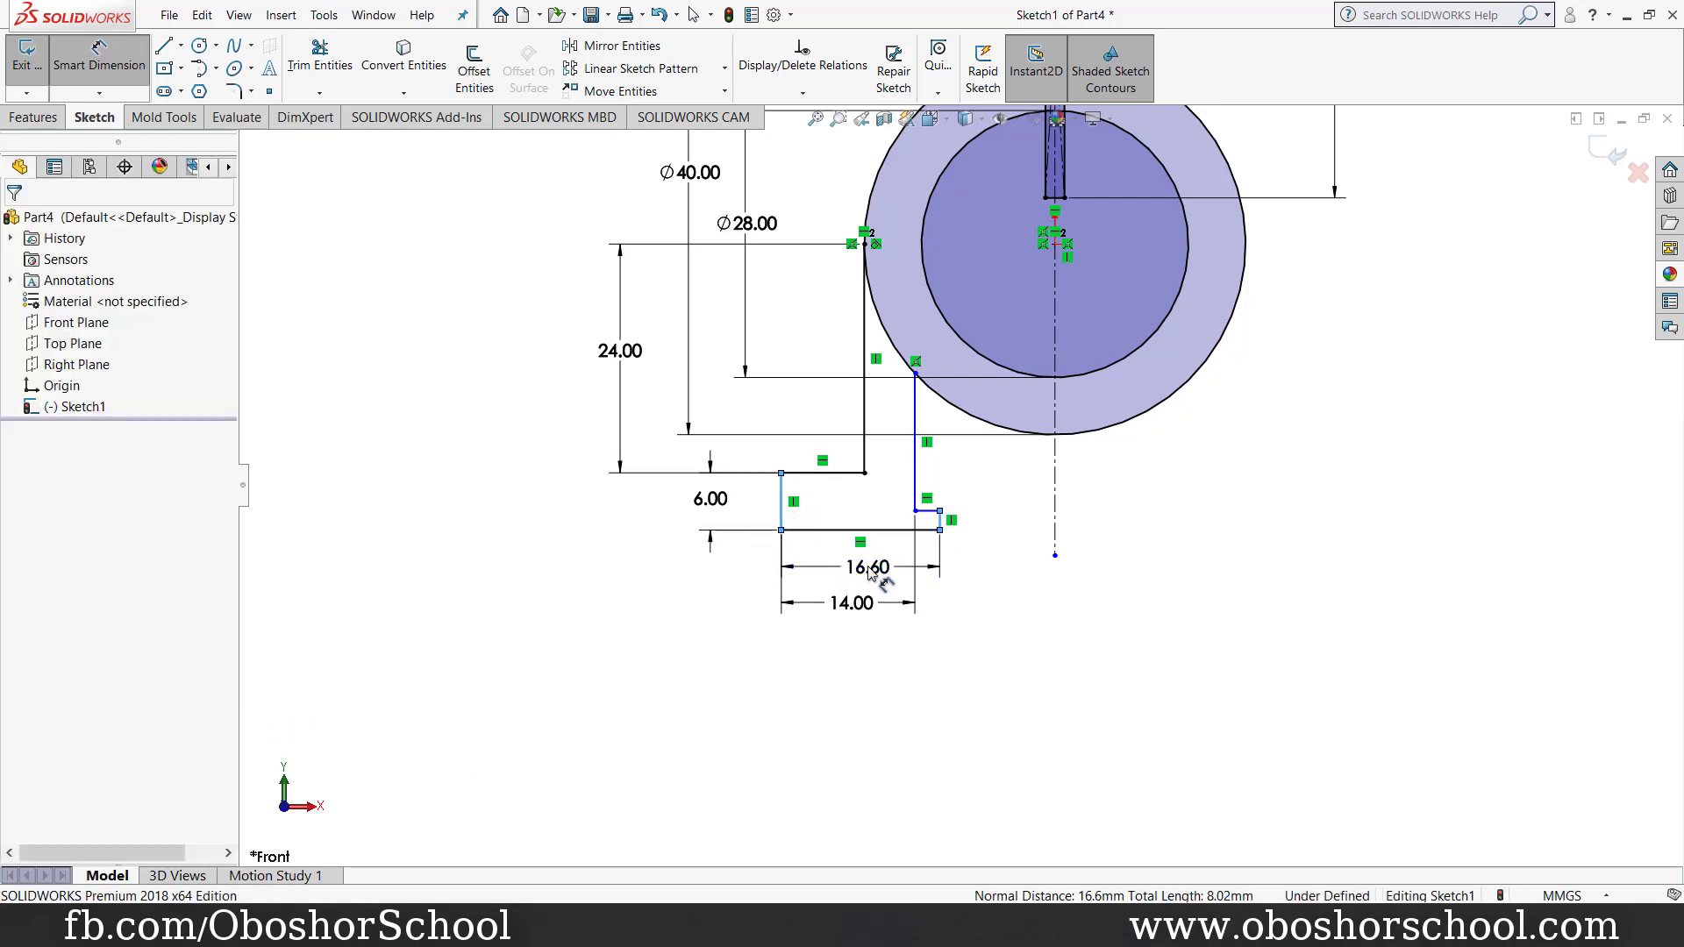
{"action": "left_click", "coordinate": [868, 572]}
{"action": "type", "text": "14-"}
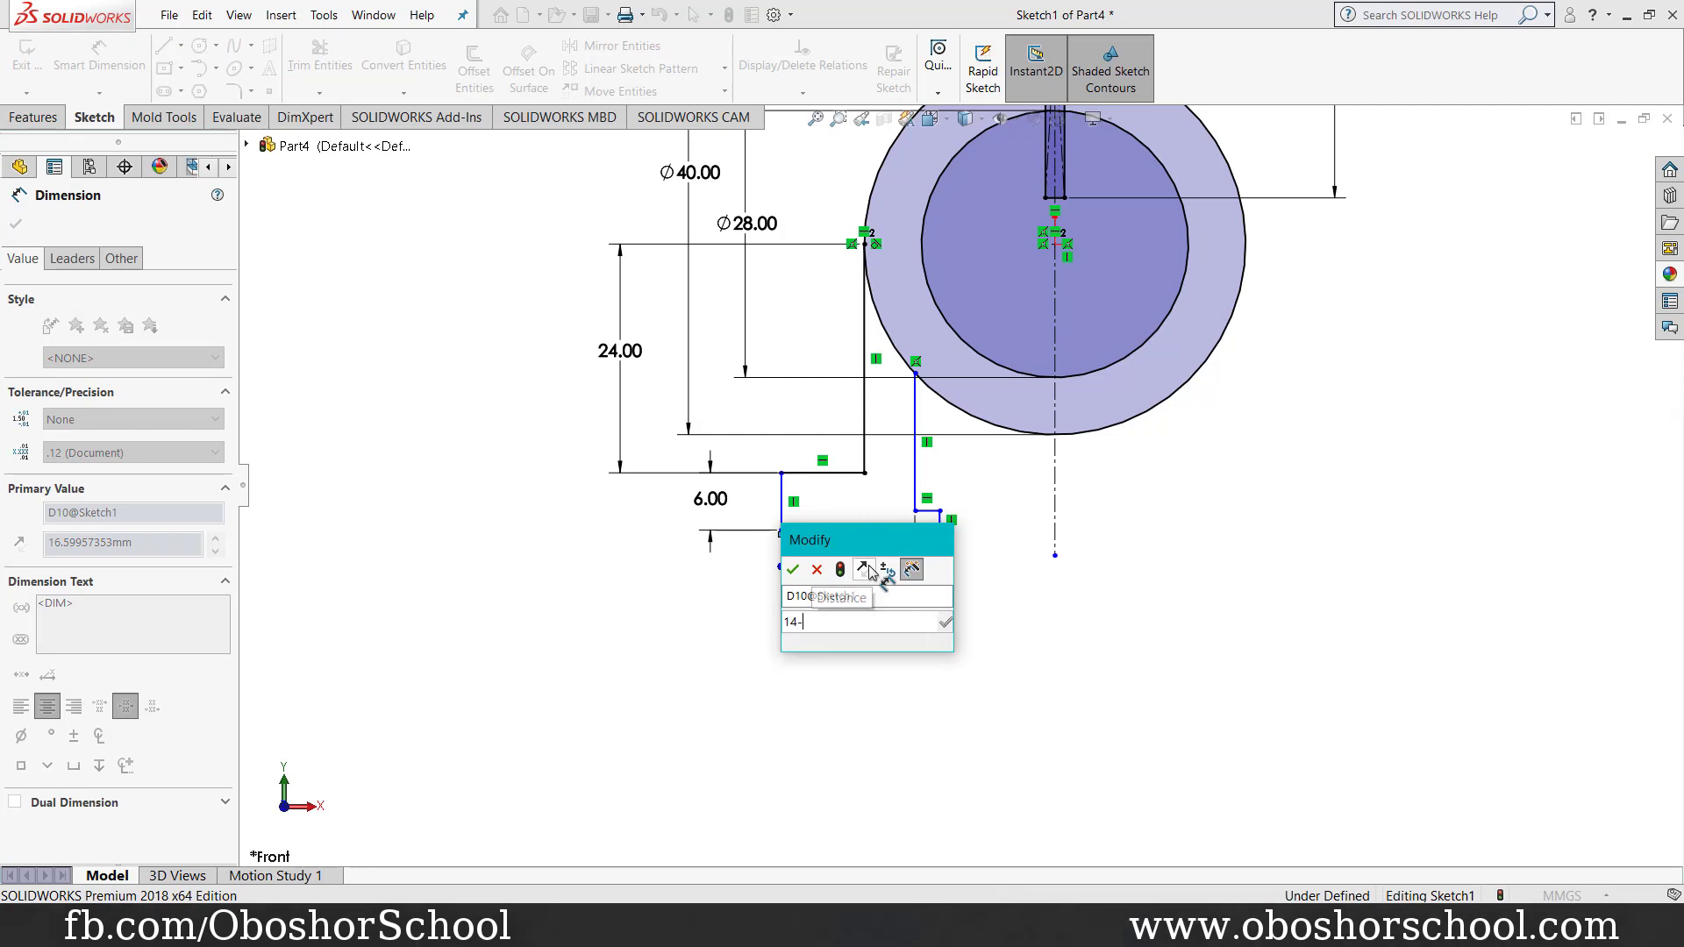
{"action": "type", "text": "1.6"}
{"action": "key", "text": "Return"}
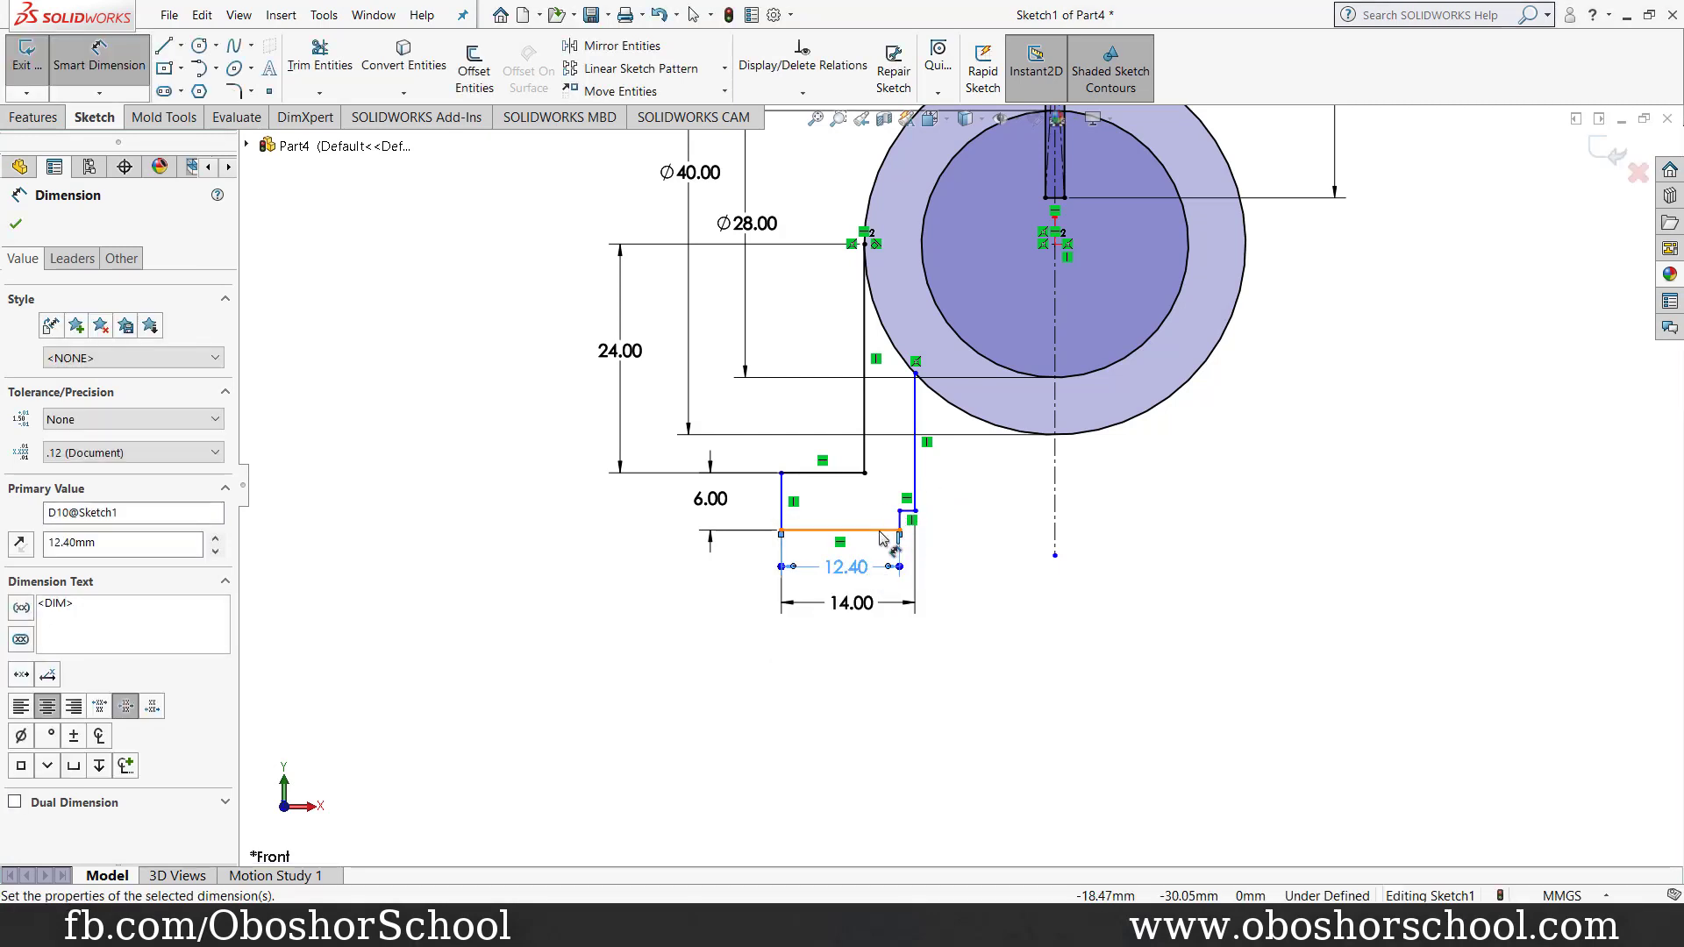
Step: Add the 1.60 mm step height and the 8 mm ear top length
{"action": "left_click", "coordinate": [882, 532]}
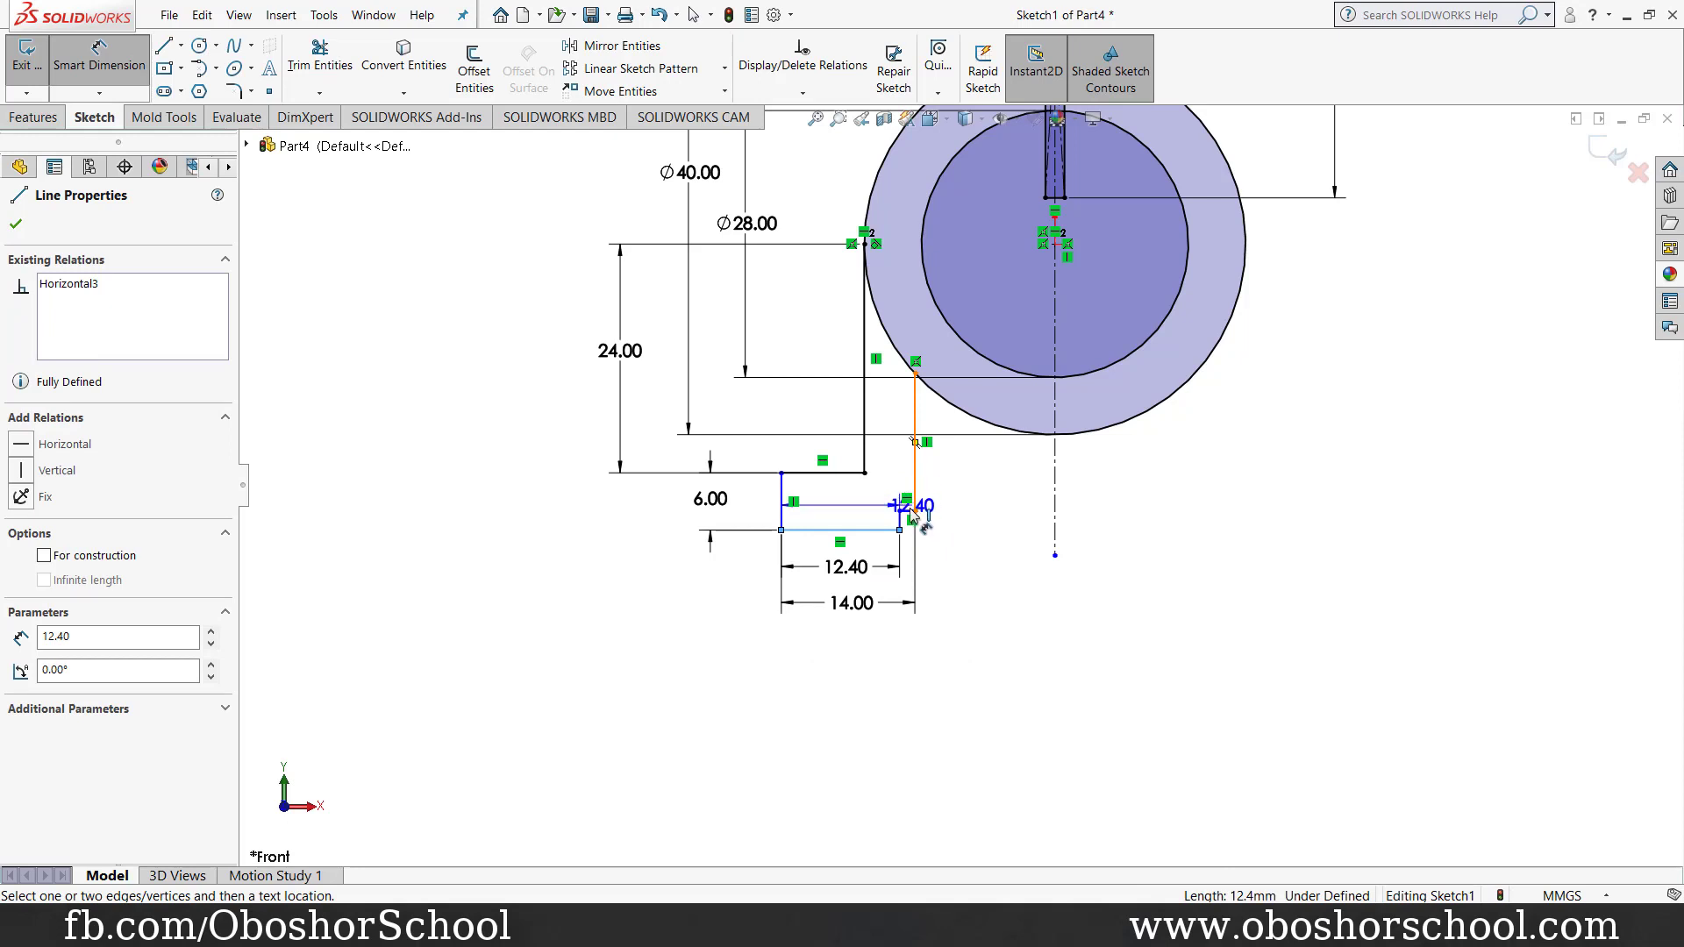
{"action": "left_click", "coordinate": [908, 510]}
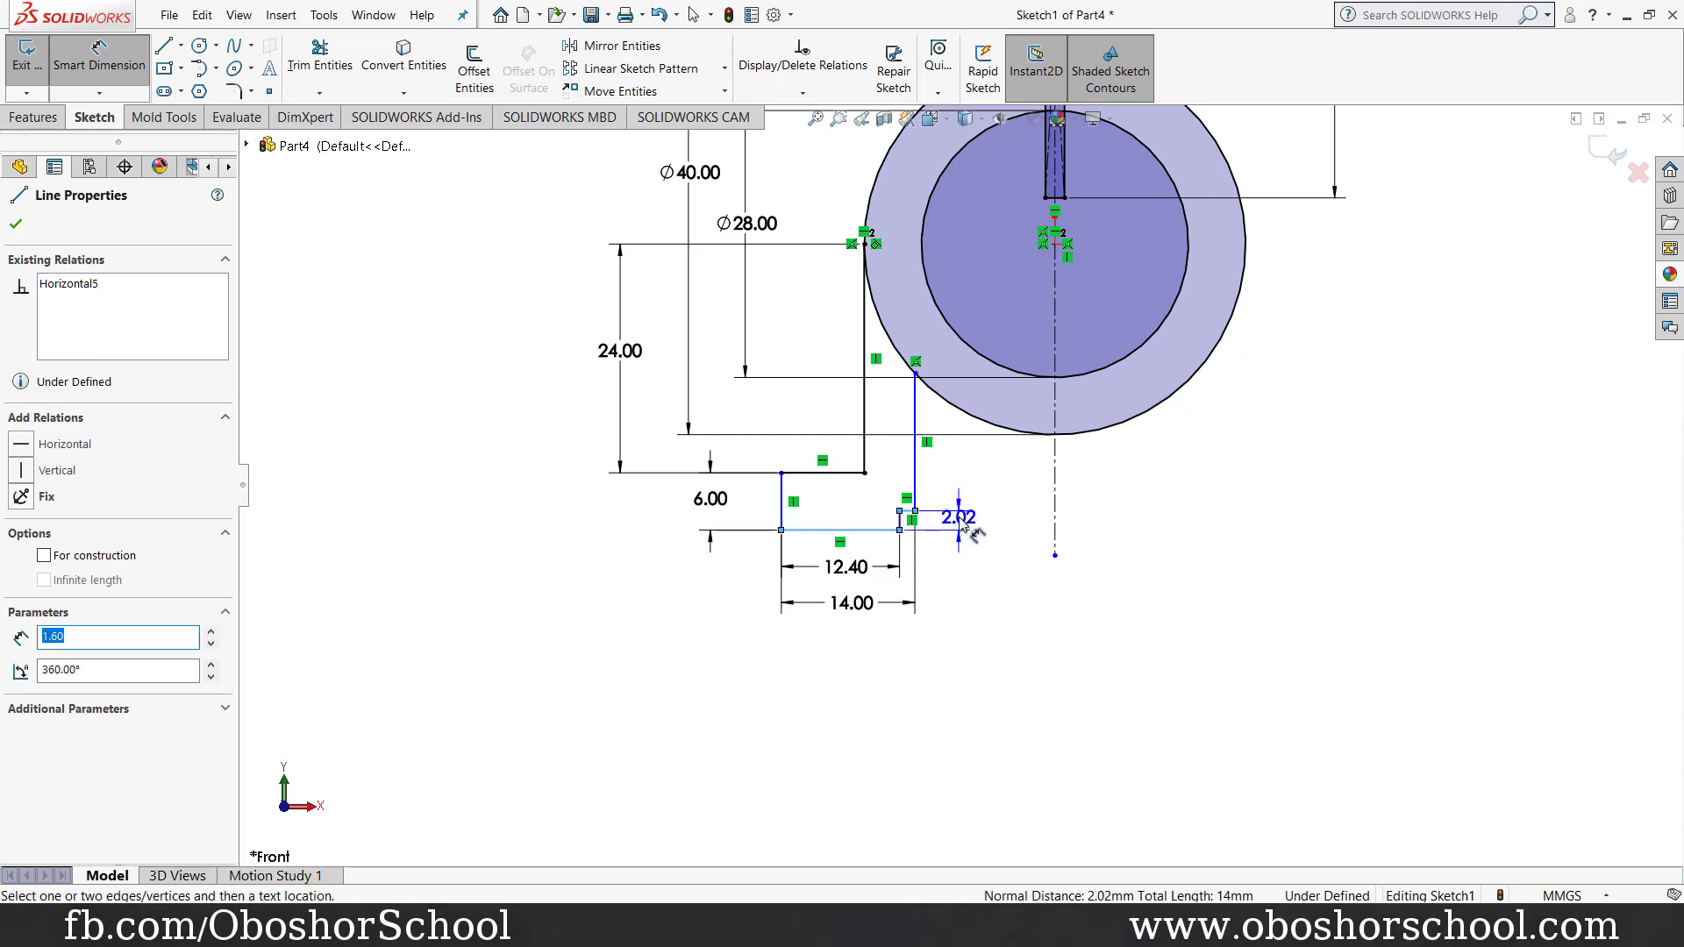
{"action": "left_click", "coordinate": [961, 521]}
{"action": "type", "text": "1."}
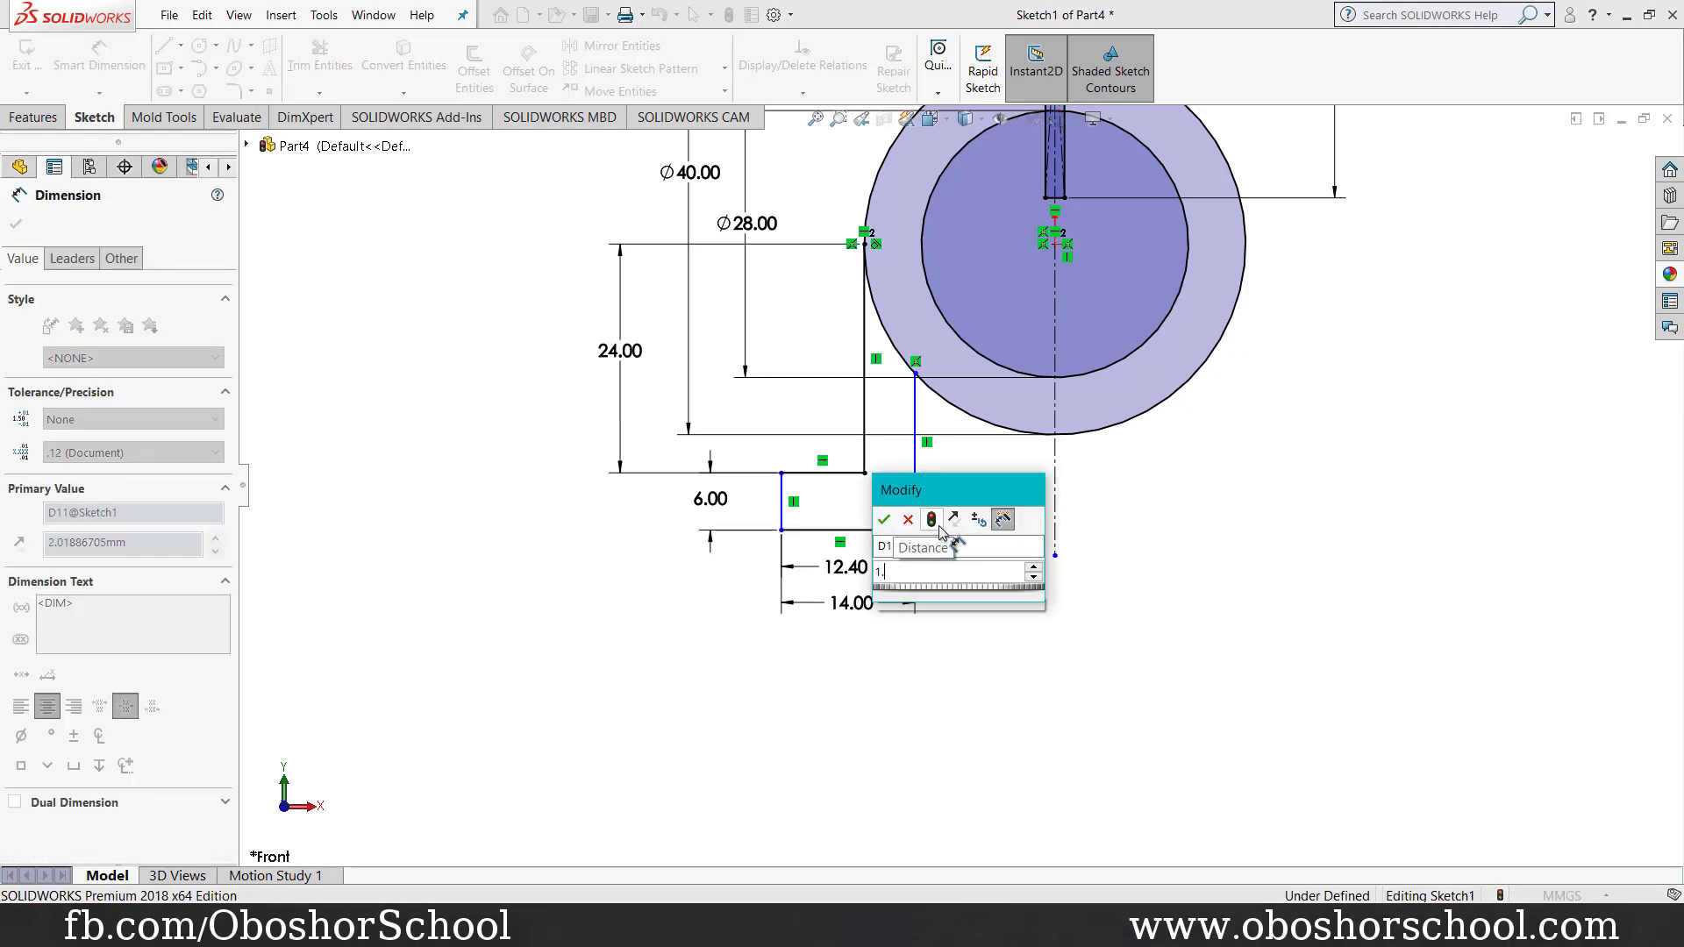
{"action": "type", "text": "6"}
{"action": "key", "text": "Return"}
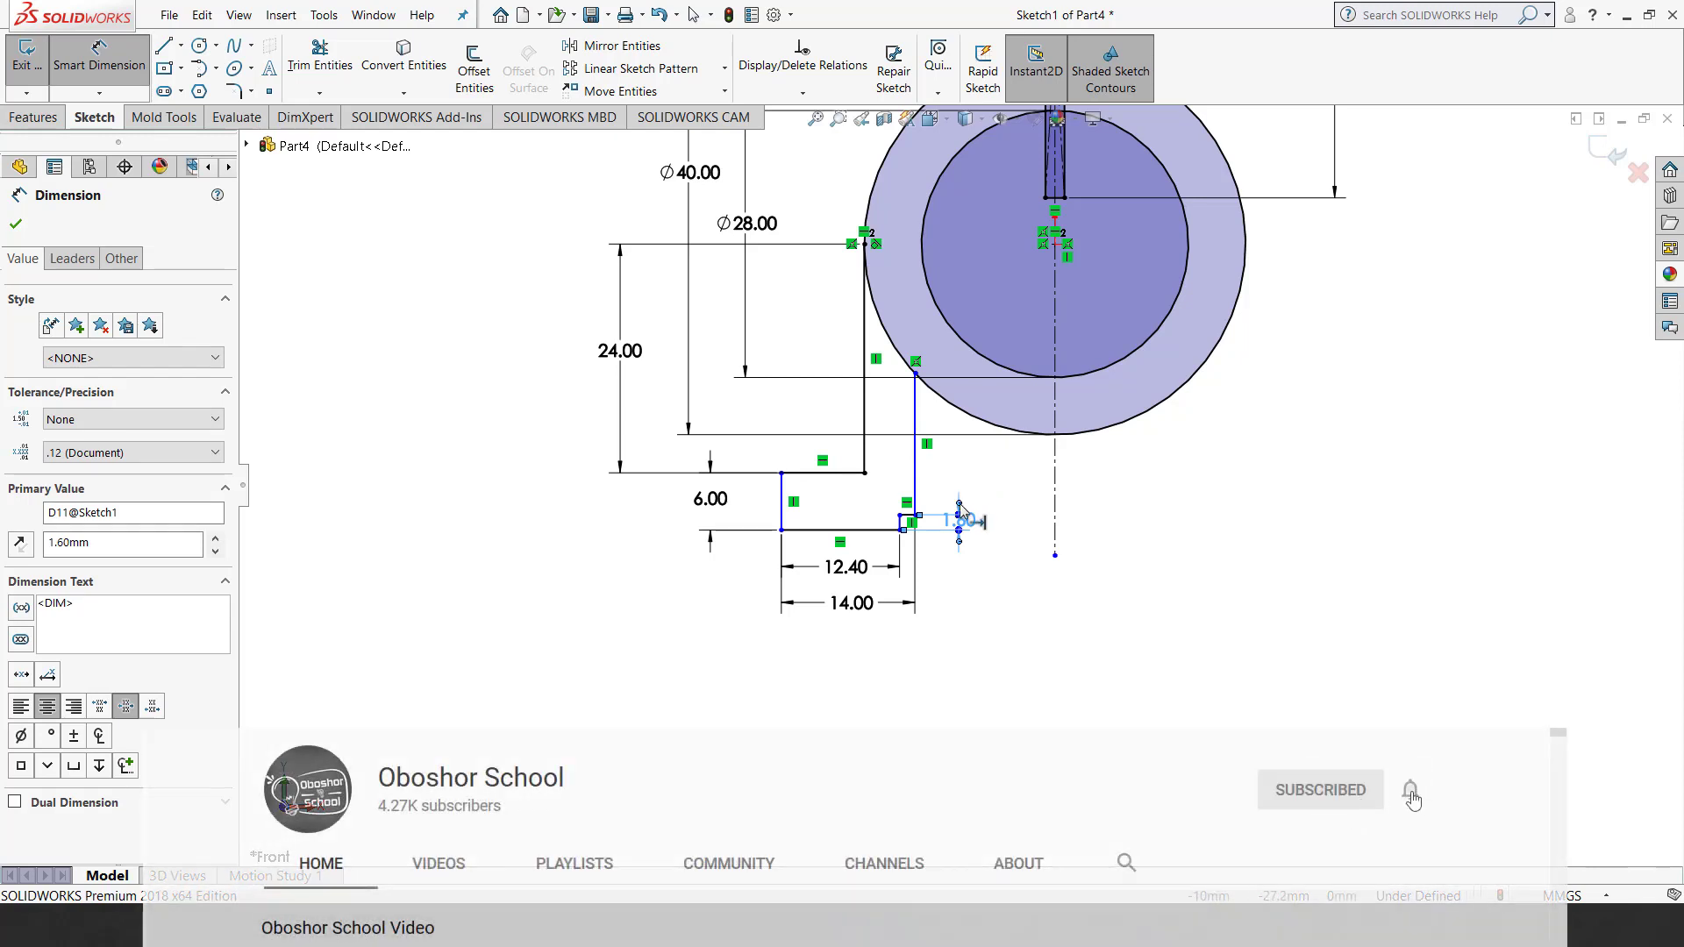
{"action": "left_click", "coordinate": [962, 512]}
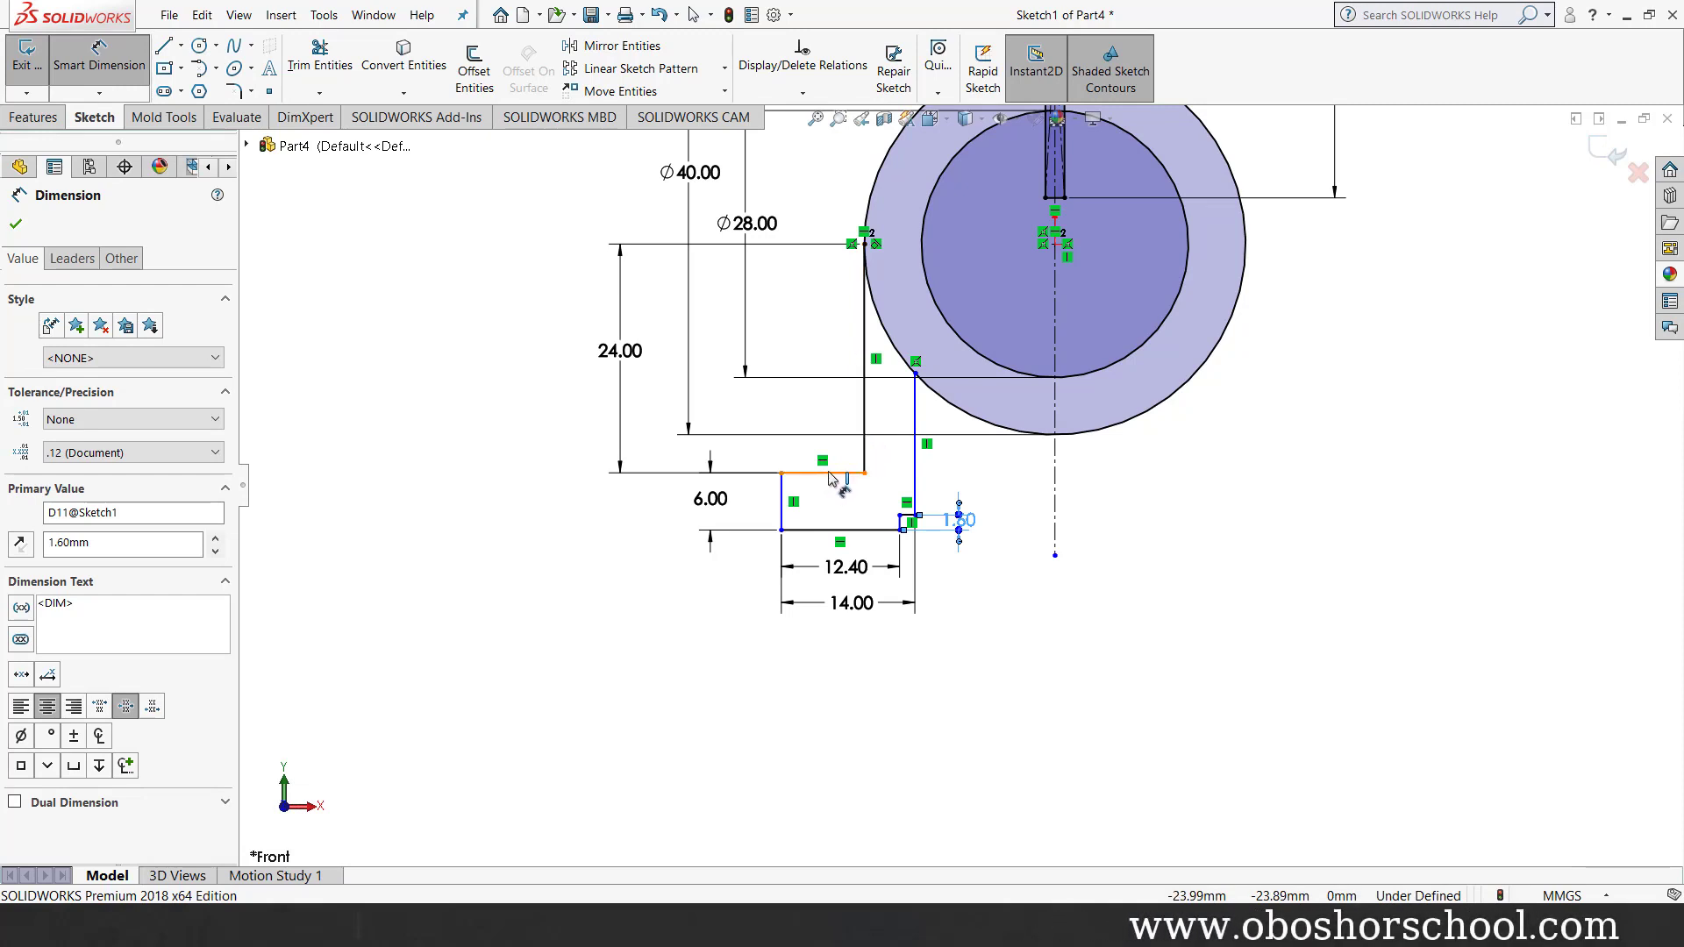
{"action": "left_click", "coordinate": [830, 475]}
{"action": "left_click", "coordinate": [822, 412]}
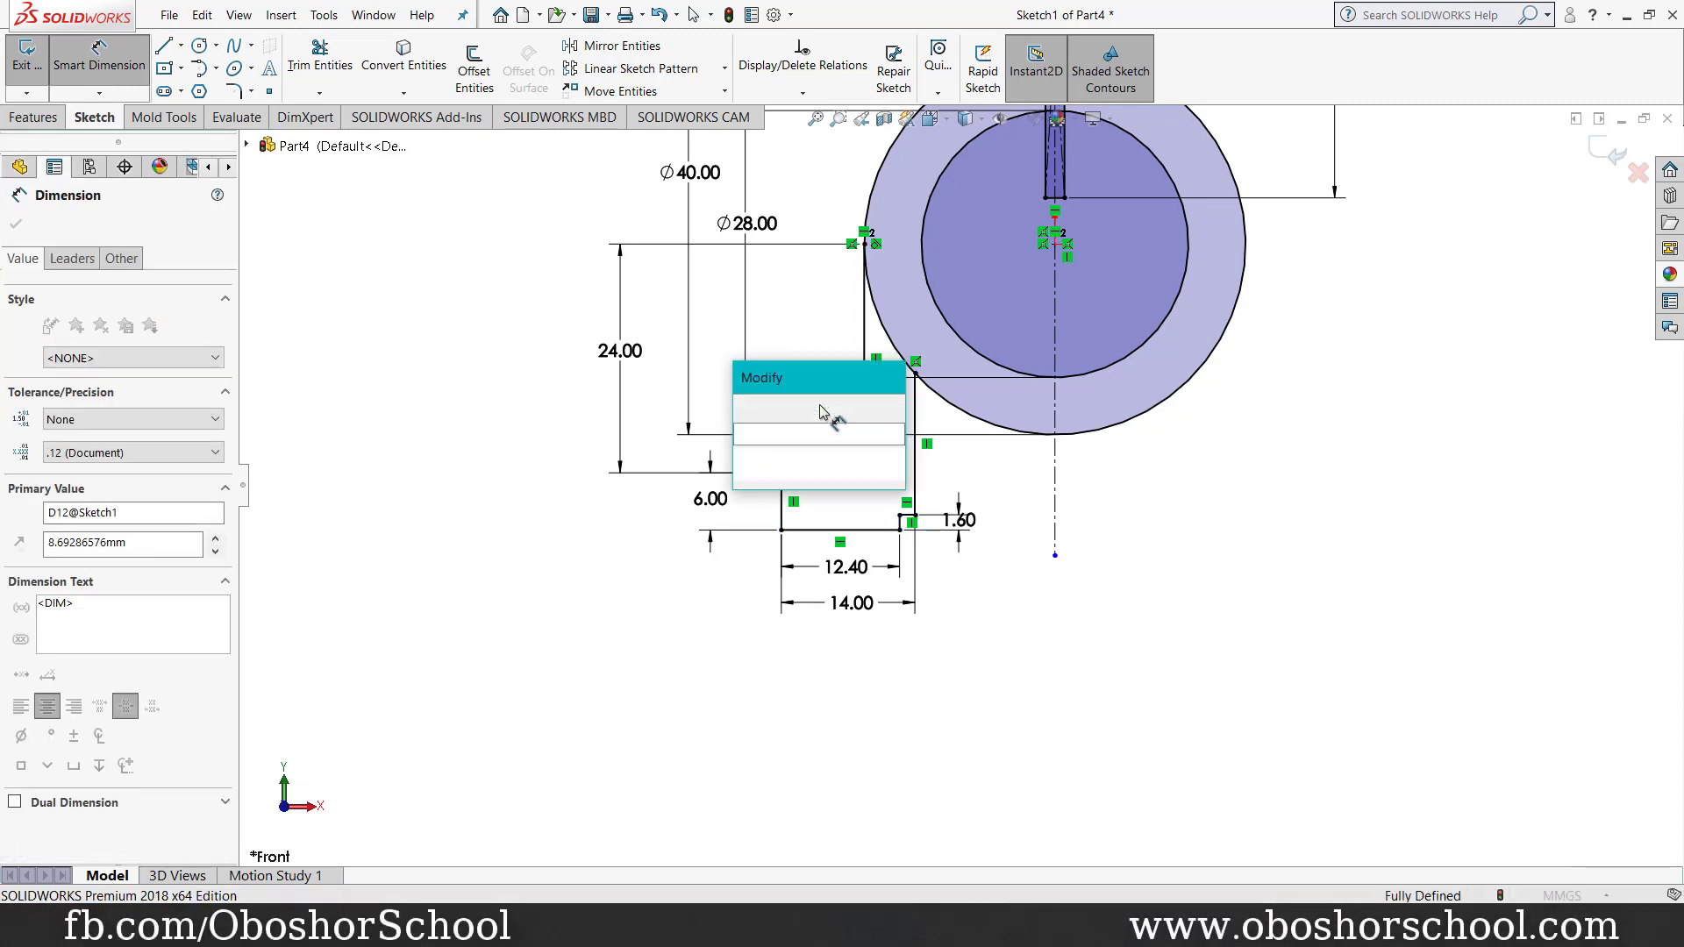
{"action": "type", "text": "8"}
{"action": "key", "text": "Return"}
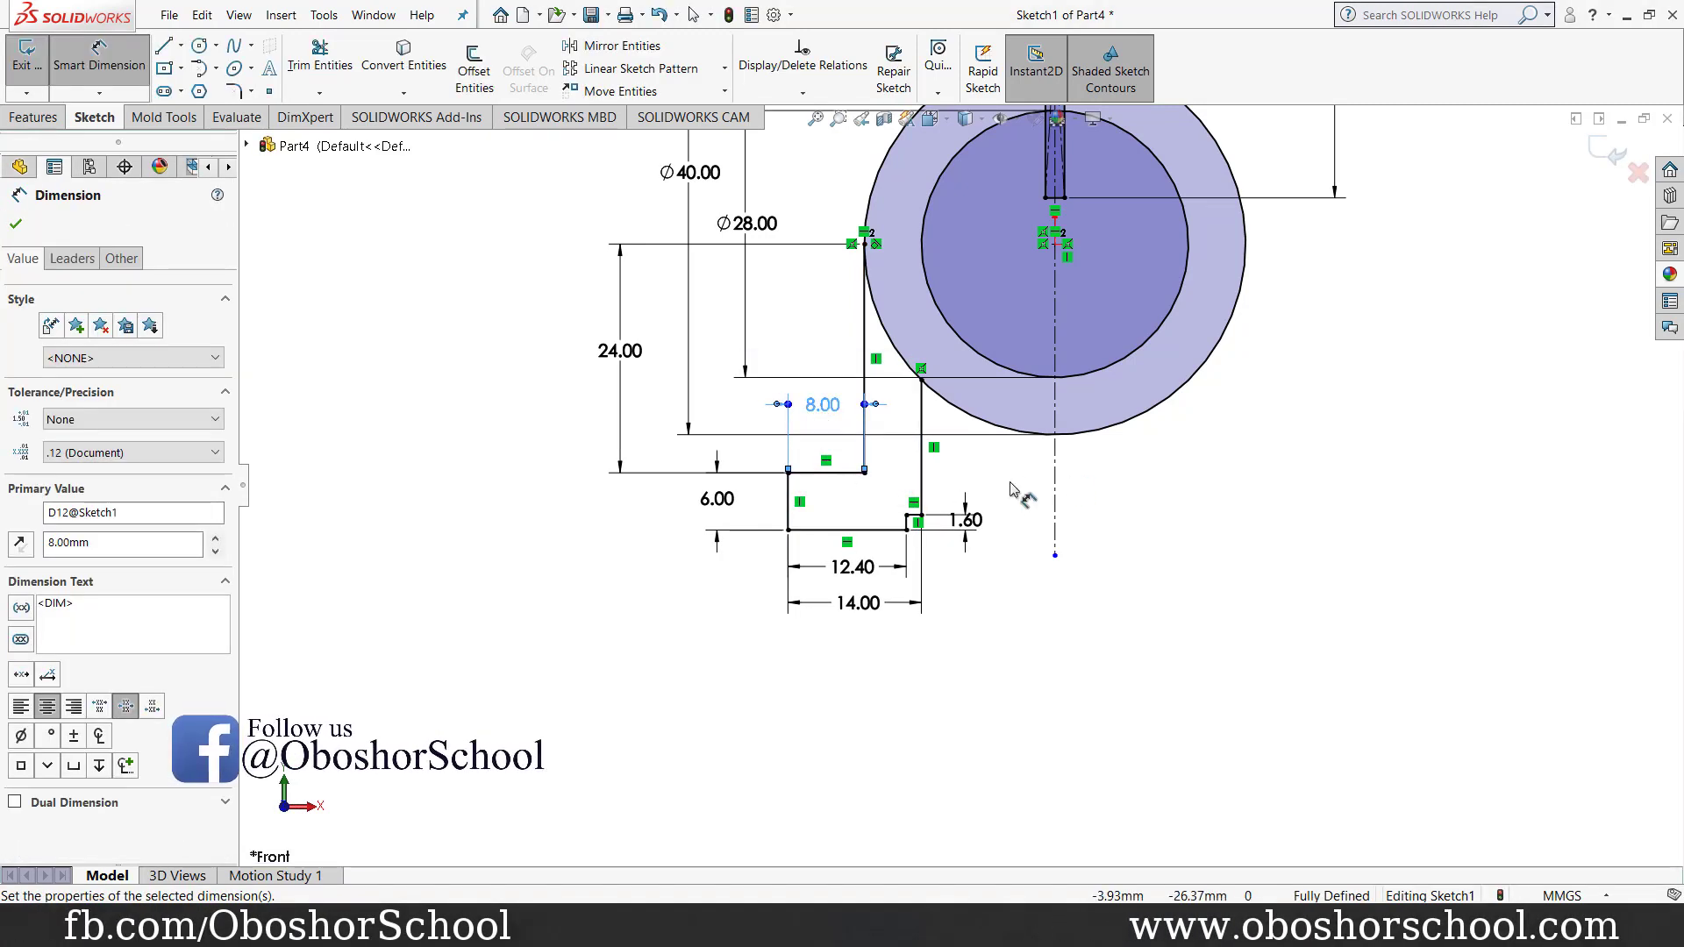
{"action": "key", "text": "Escape"}
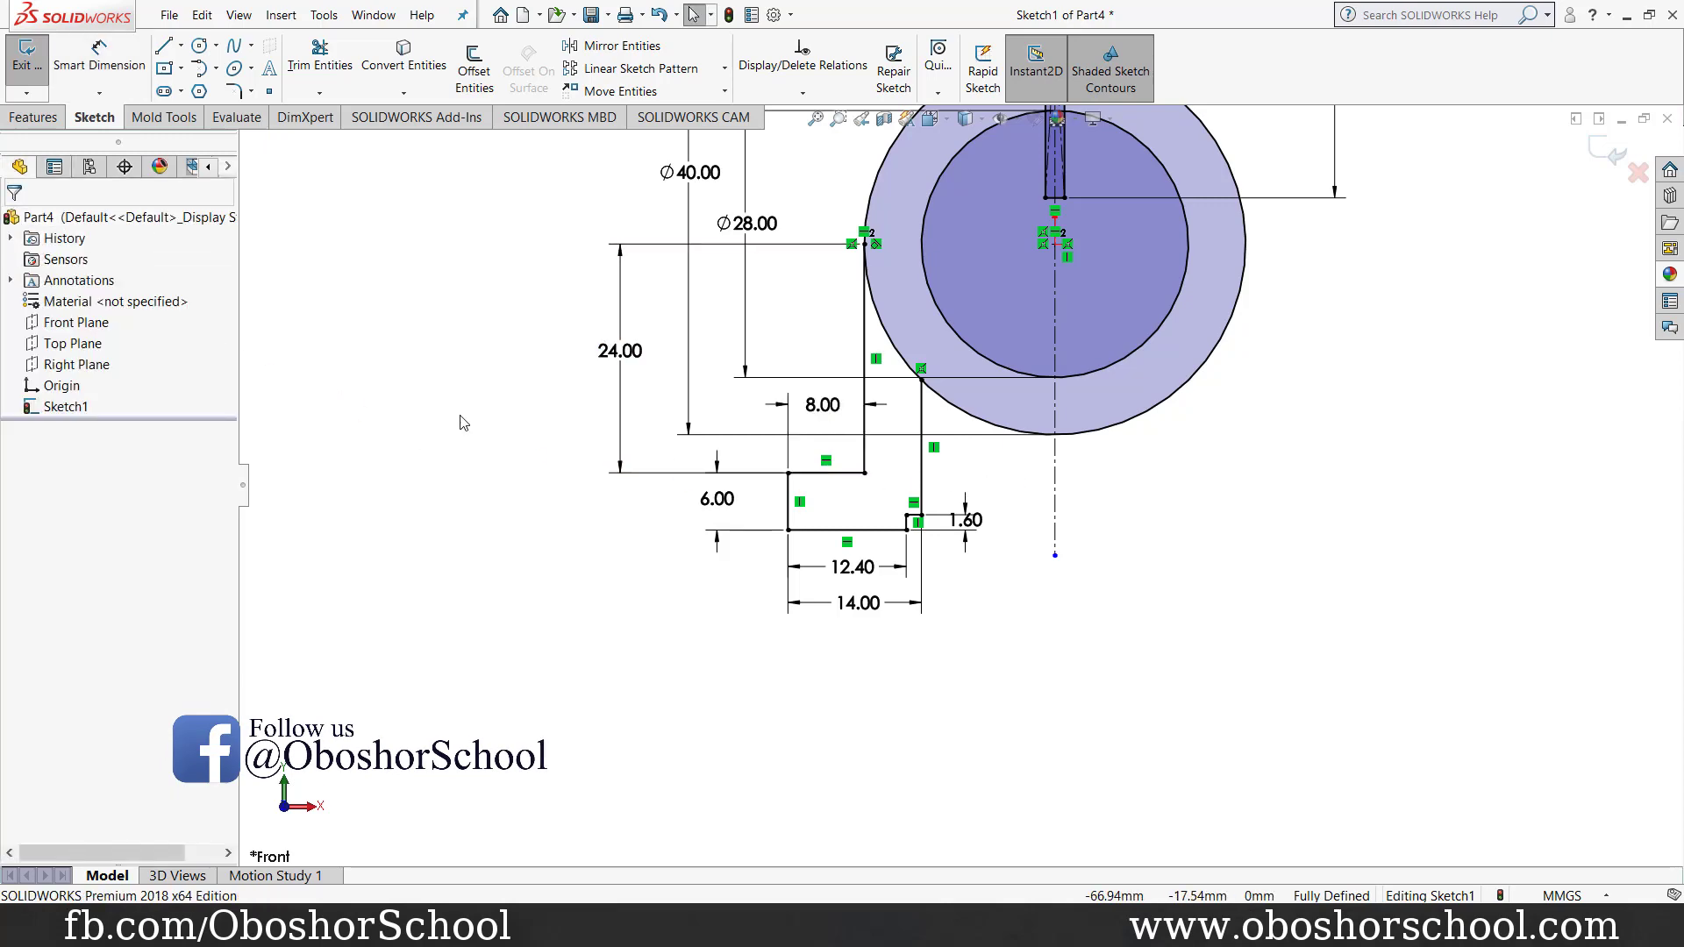
{"action": "scroll", "coordinate": [1214, 448], "scroll_direction": "up", "scroll_amount": 2}
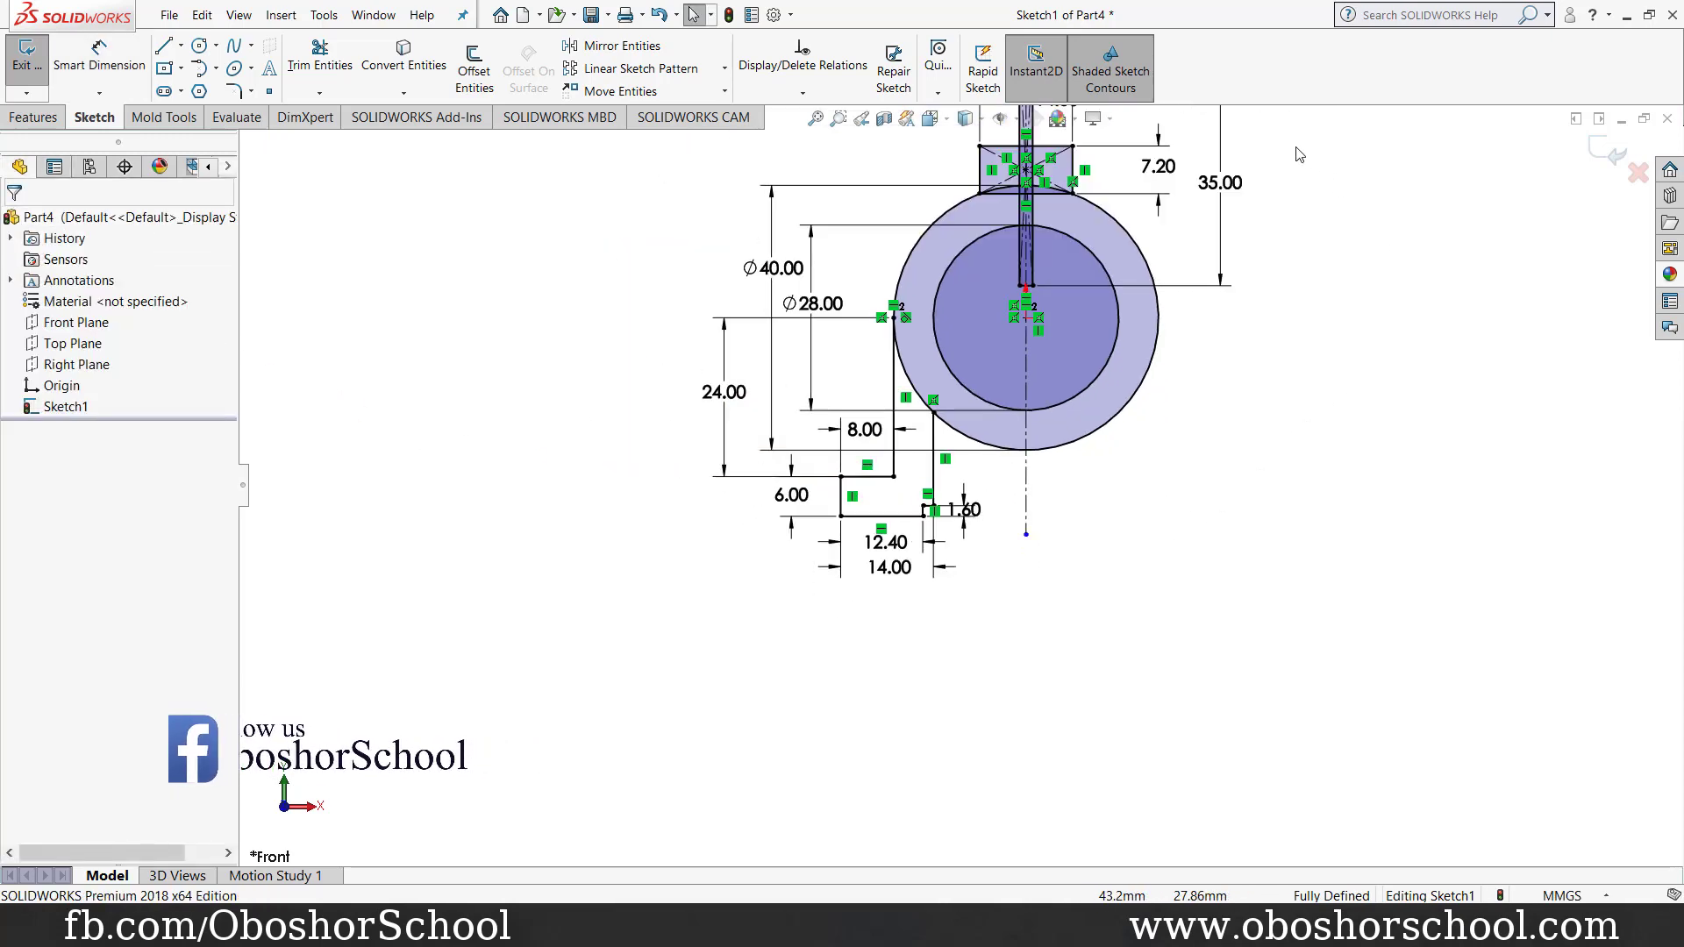
{"action": "scroll", "coordinate": [1299, 154], "scroll_direction": "down", "scroll_amount": 2}
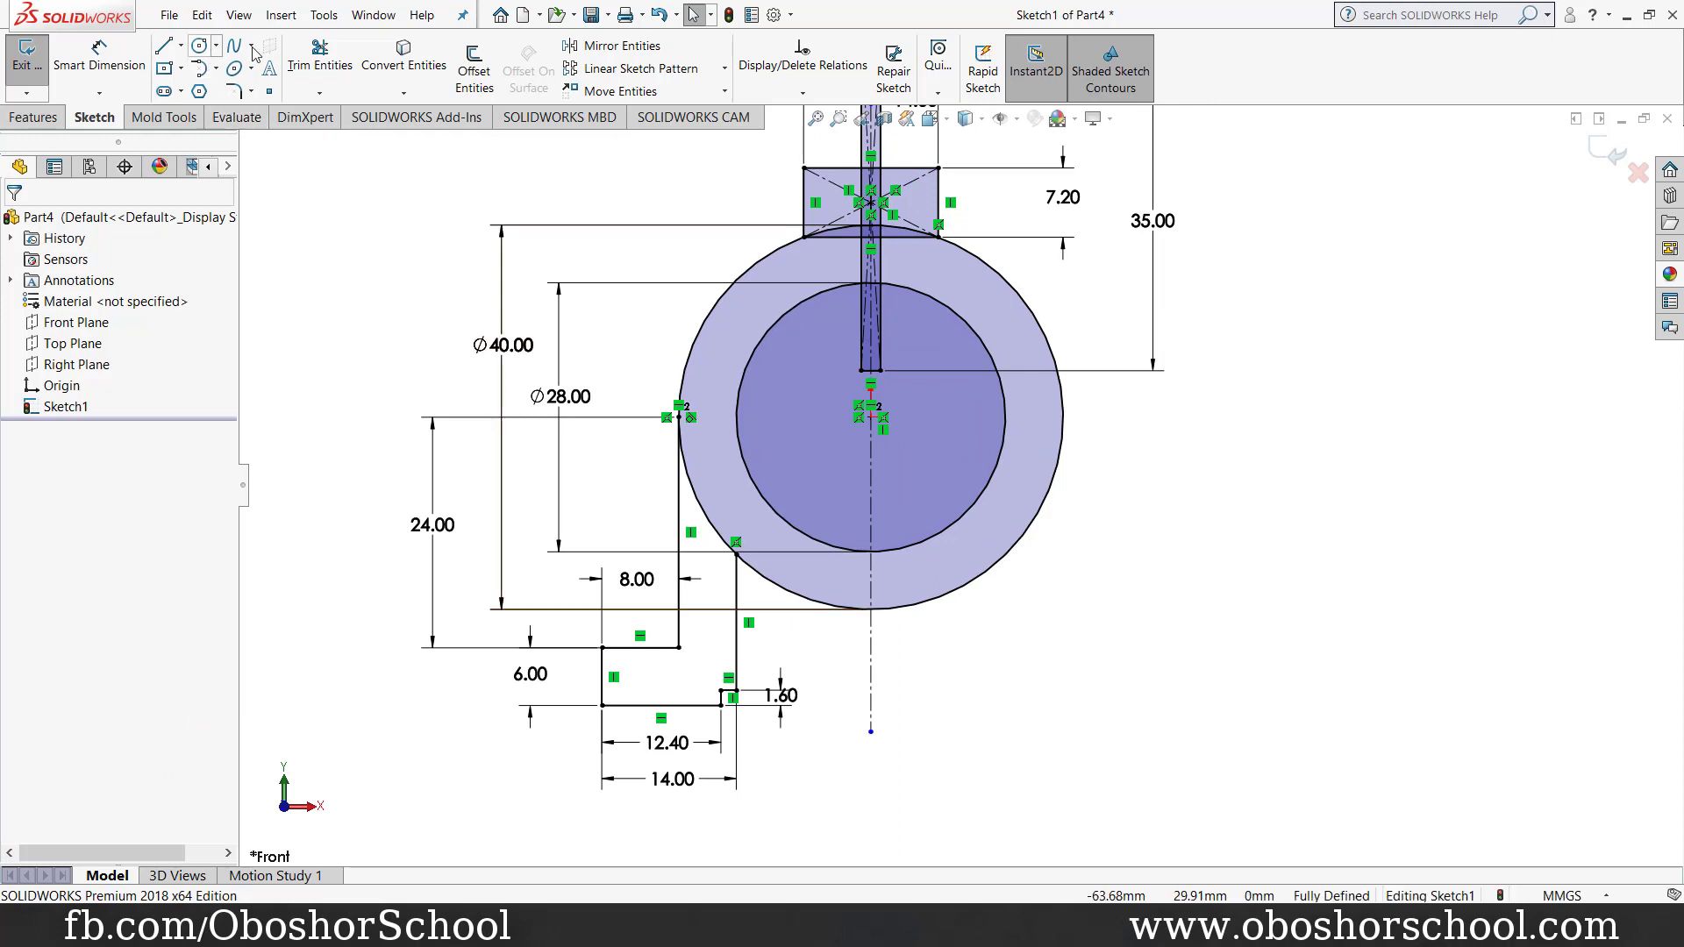
{"action": "left_click", "coordinate": [328, 58]}
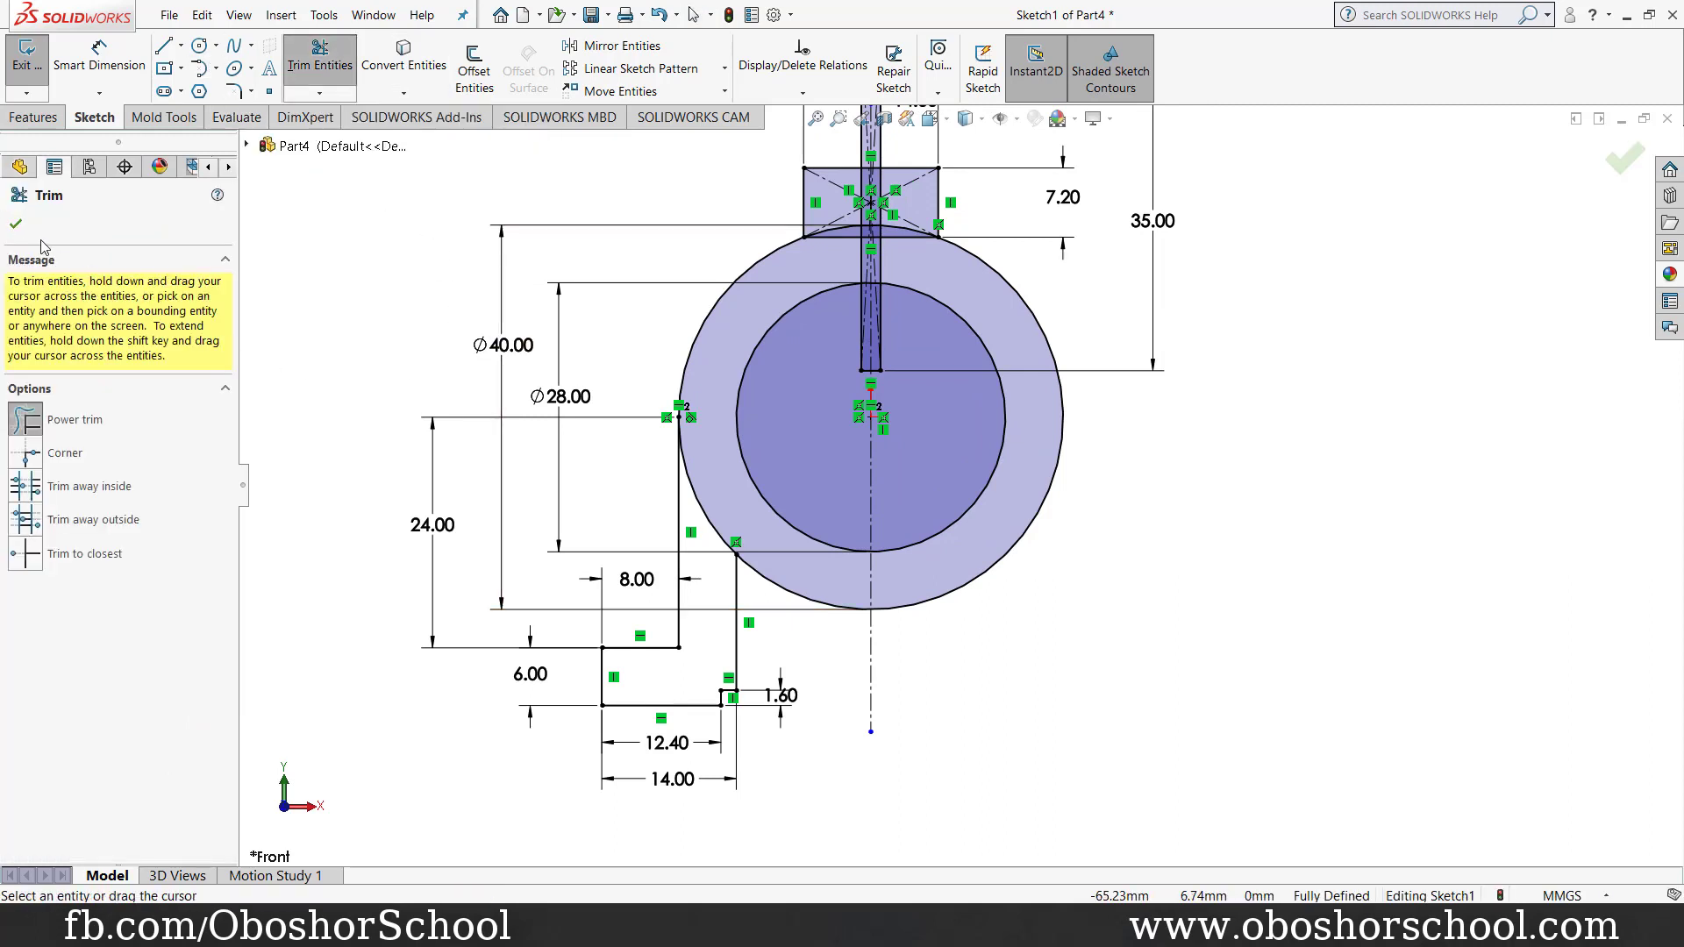
{"action": "left_click", "coordinate": [18, 225]}
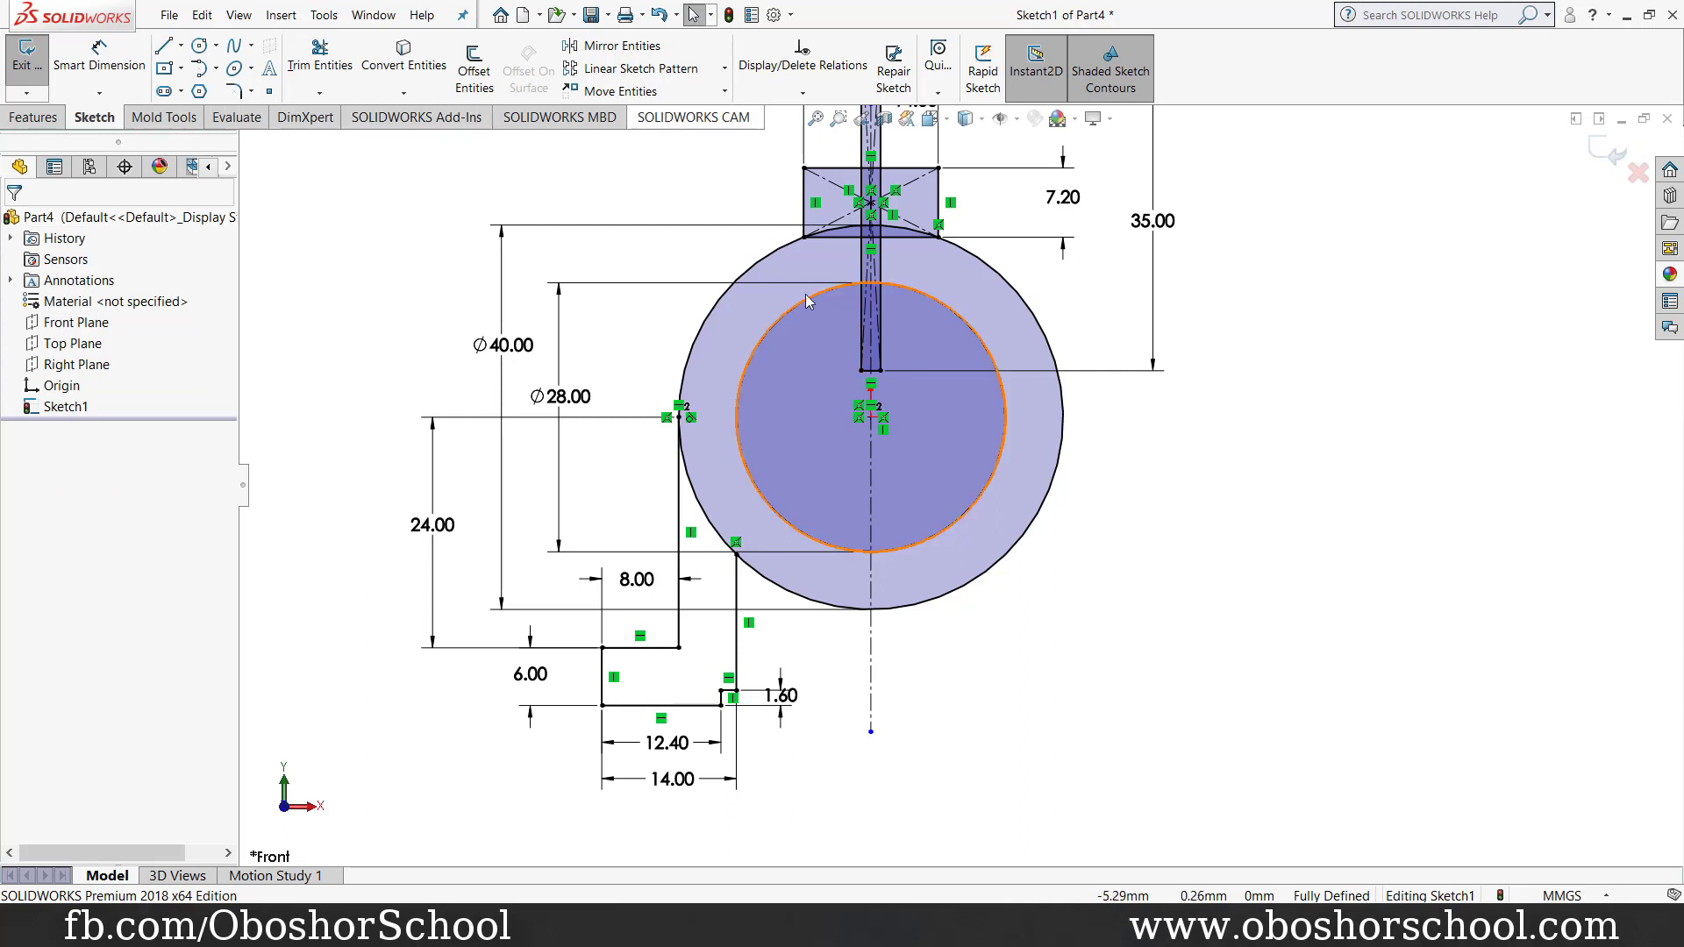
Step: Mirror the left leg-and-foot lines about the vertical centerline to form the right ear
{"action": "left_click_drag", "start_coordinate": [807, 734], "coordinate": [534, 610]}
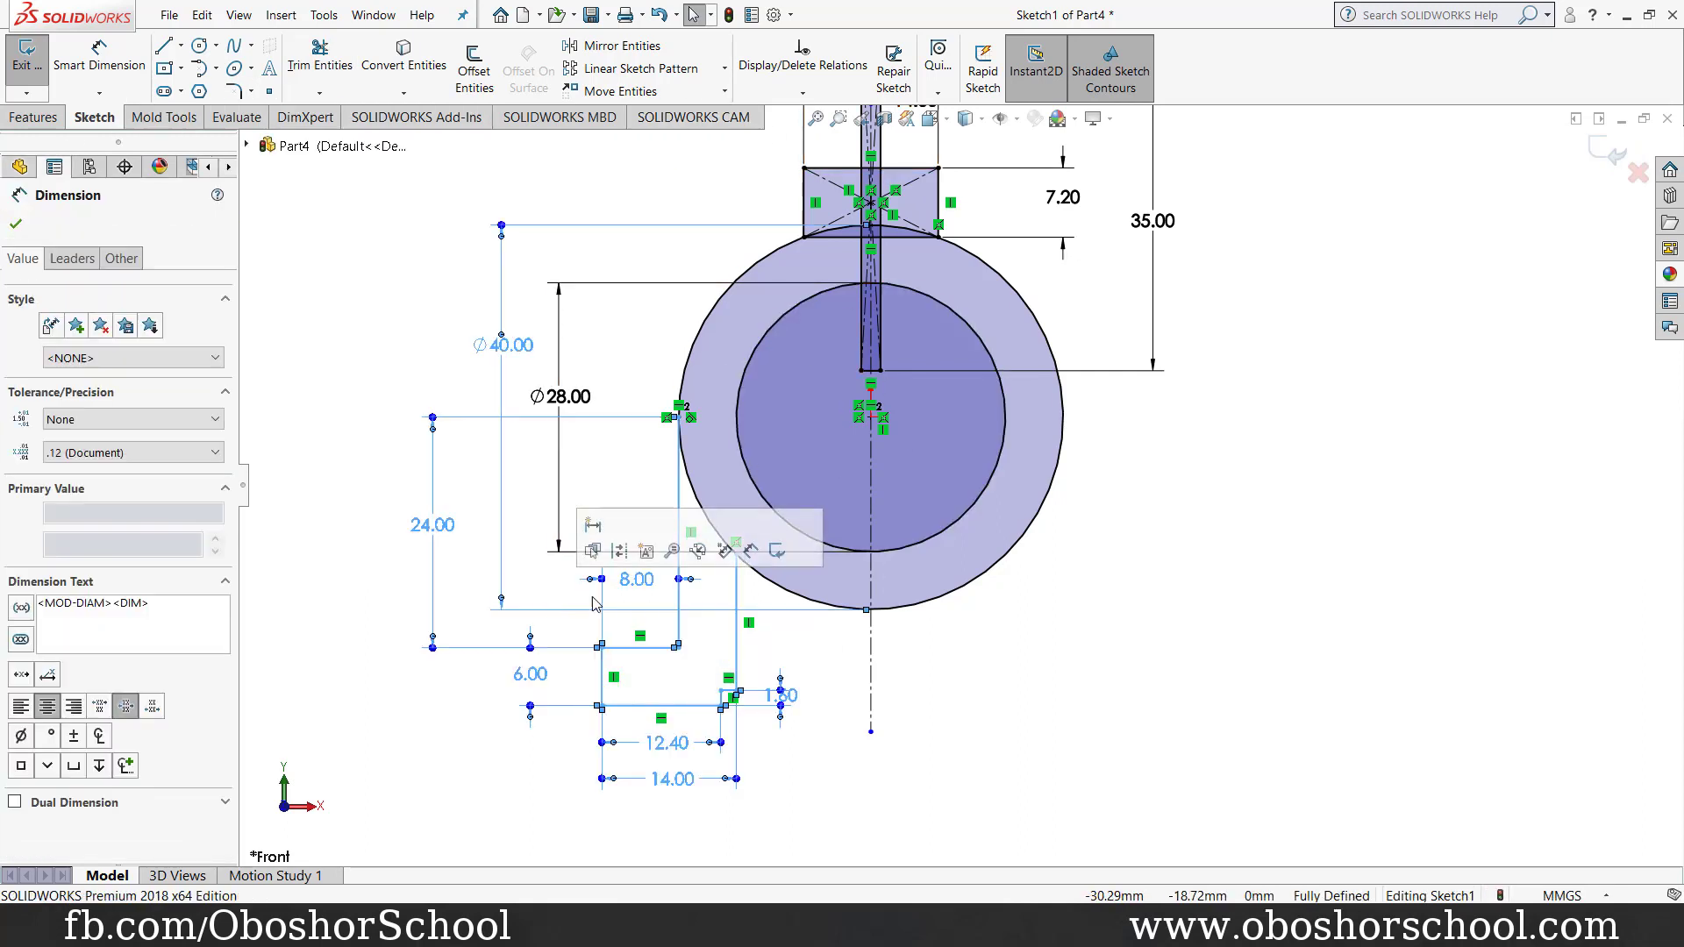
{"action": "left_click", "coordinate": [637, 48]}
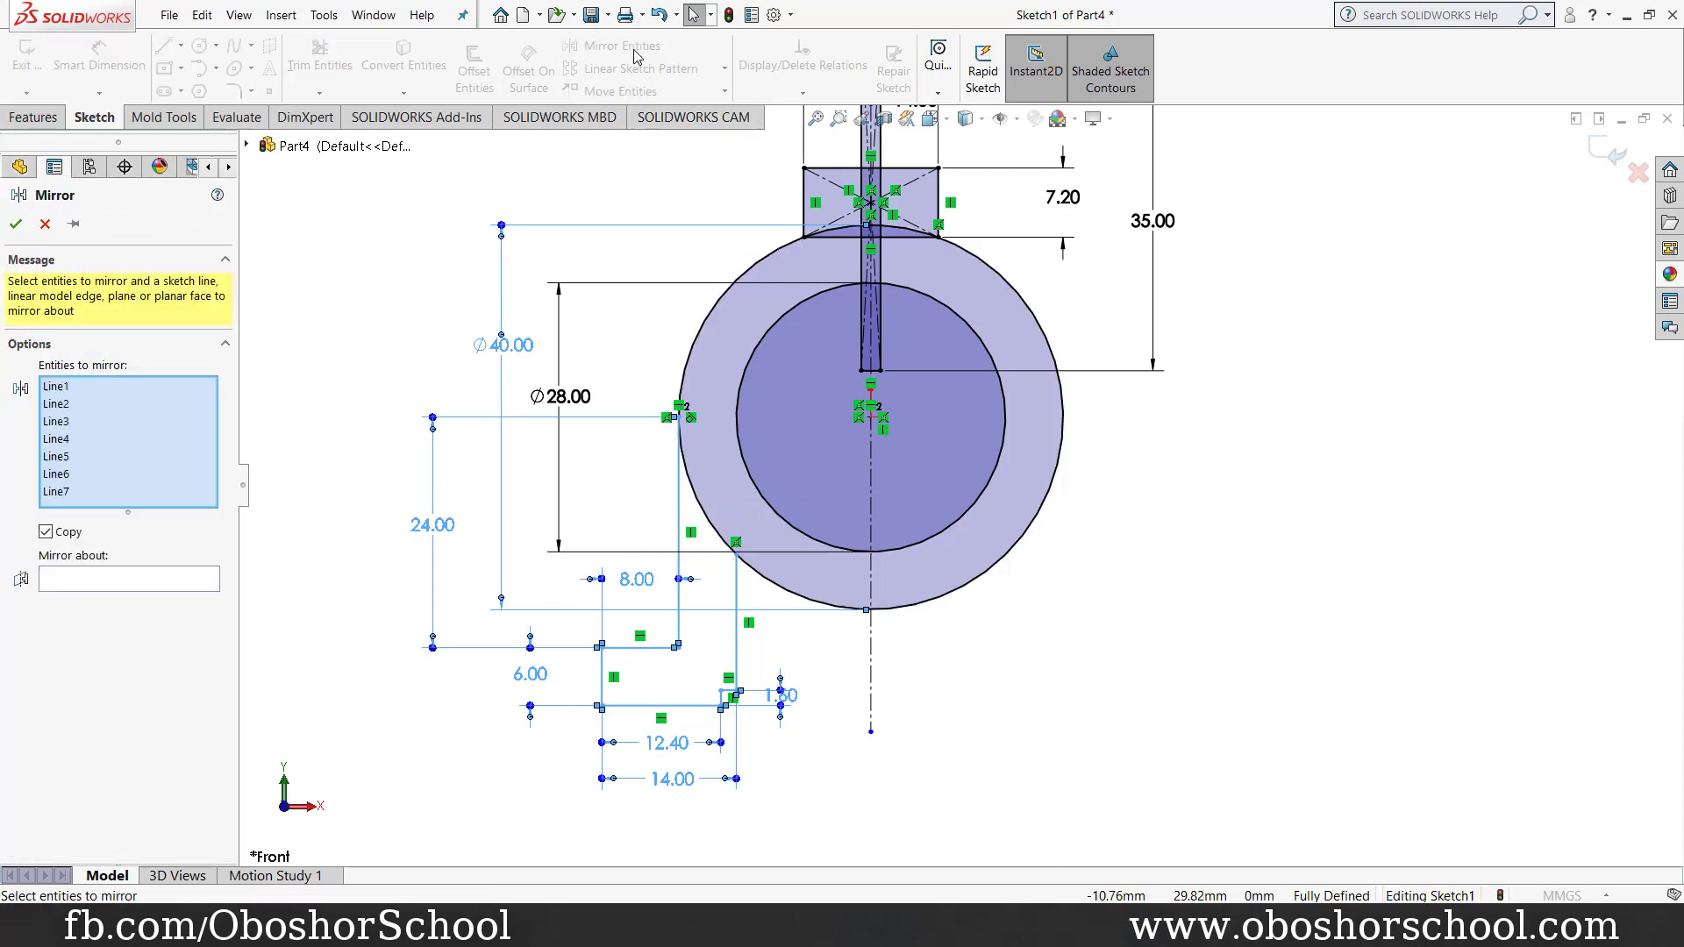
{"action": "left_click", "coordinate": [872, 686]}
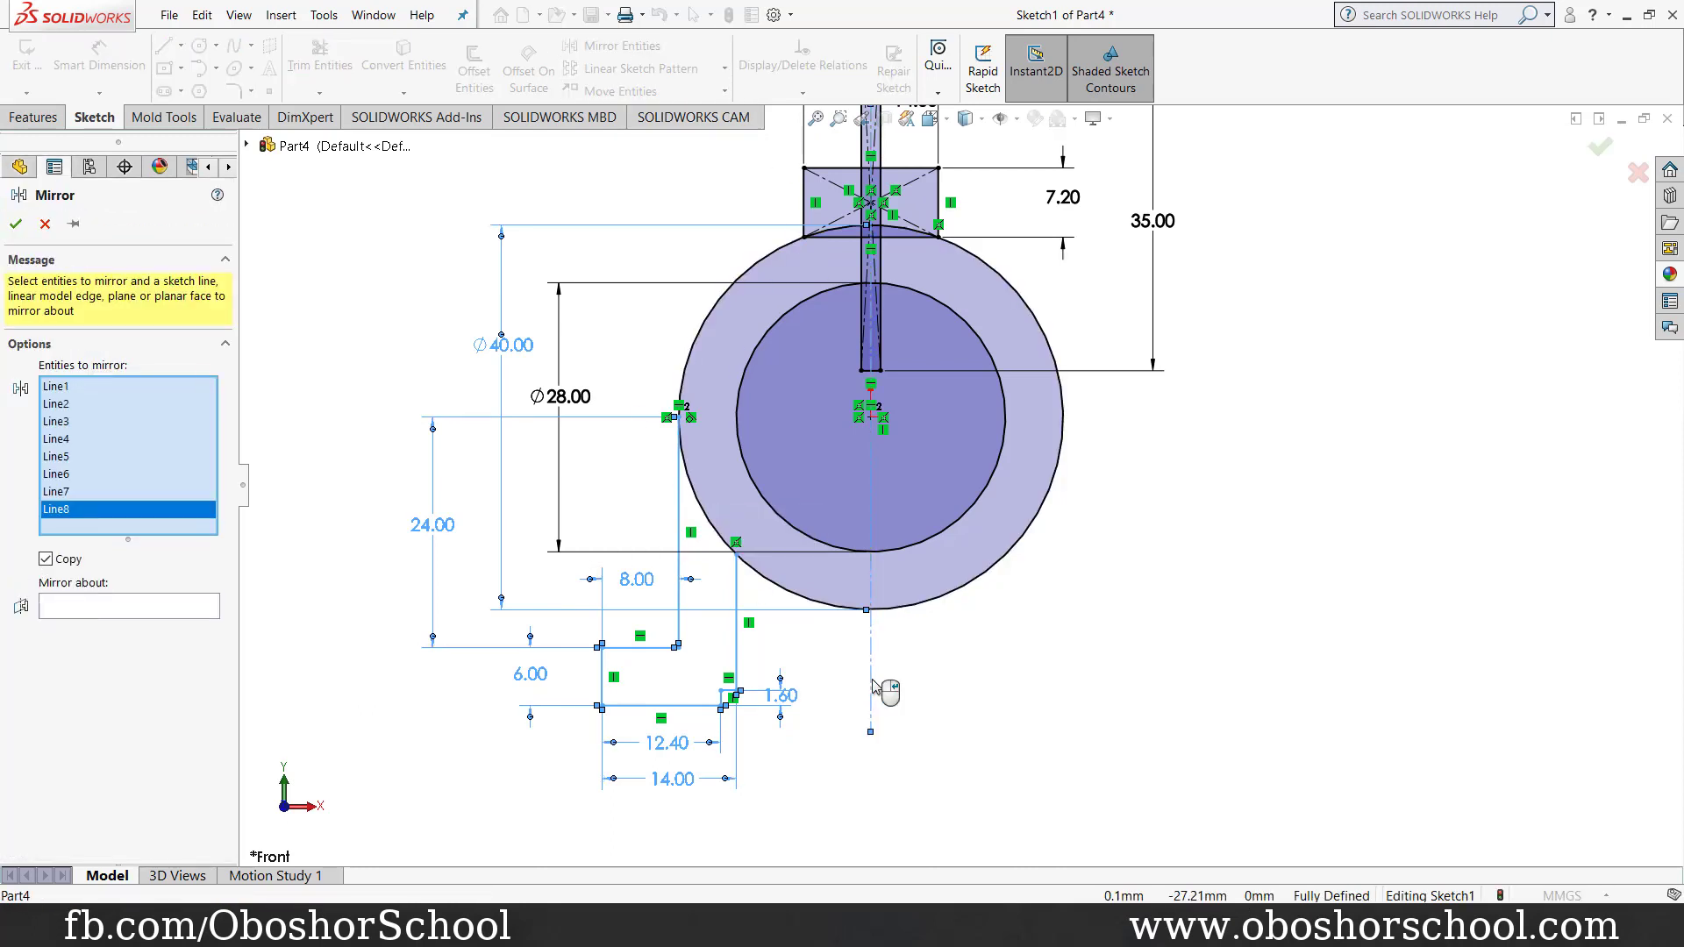
{"action": "right_click", "coordinate": [75, 514]}
{"action": "left_click", "coordinate": [144, 543]}
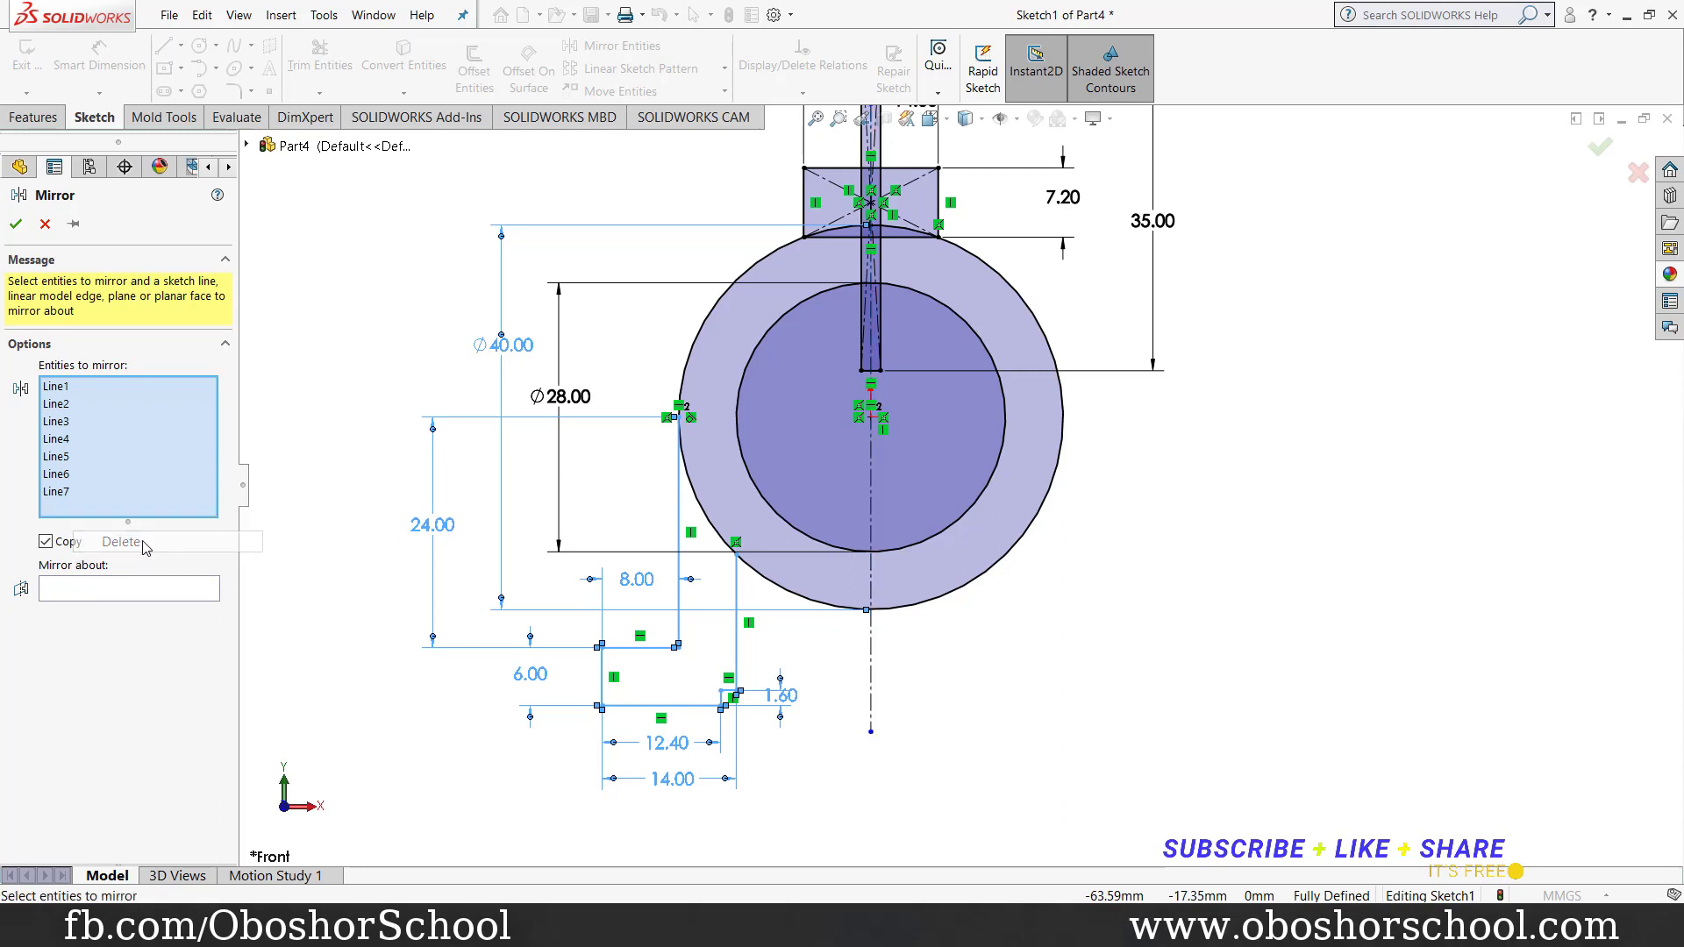
{"action": "left_click", "coordinate": [116, 589]}
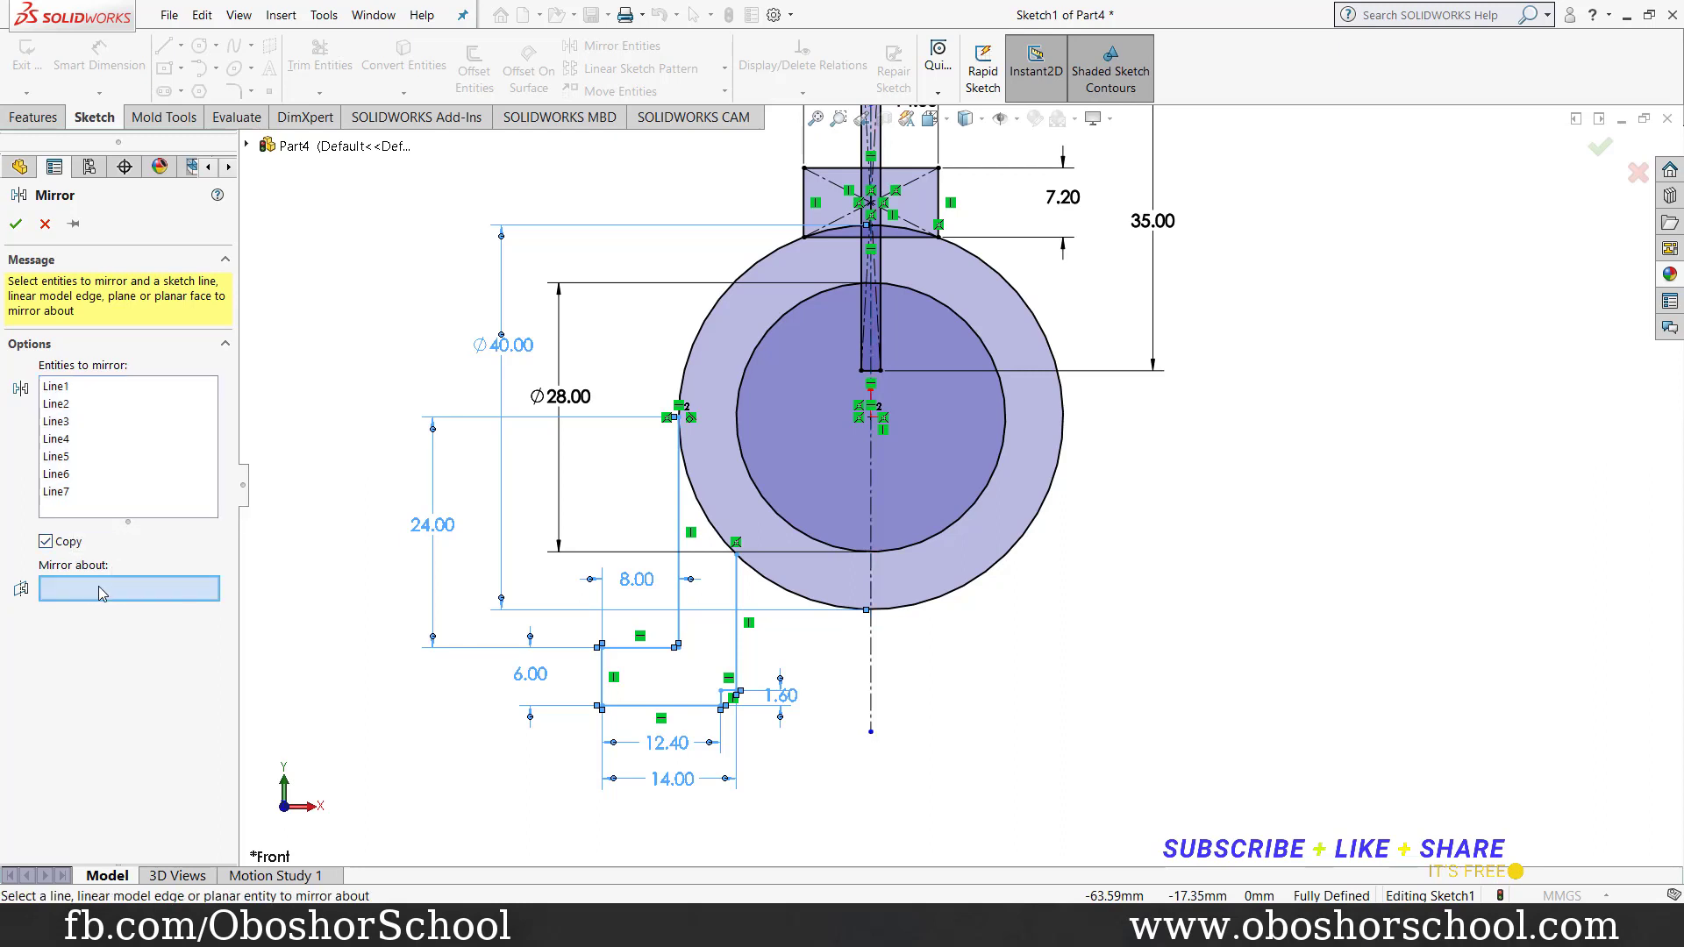
{"action": "left_click", "coordinate": [871, 645]}
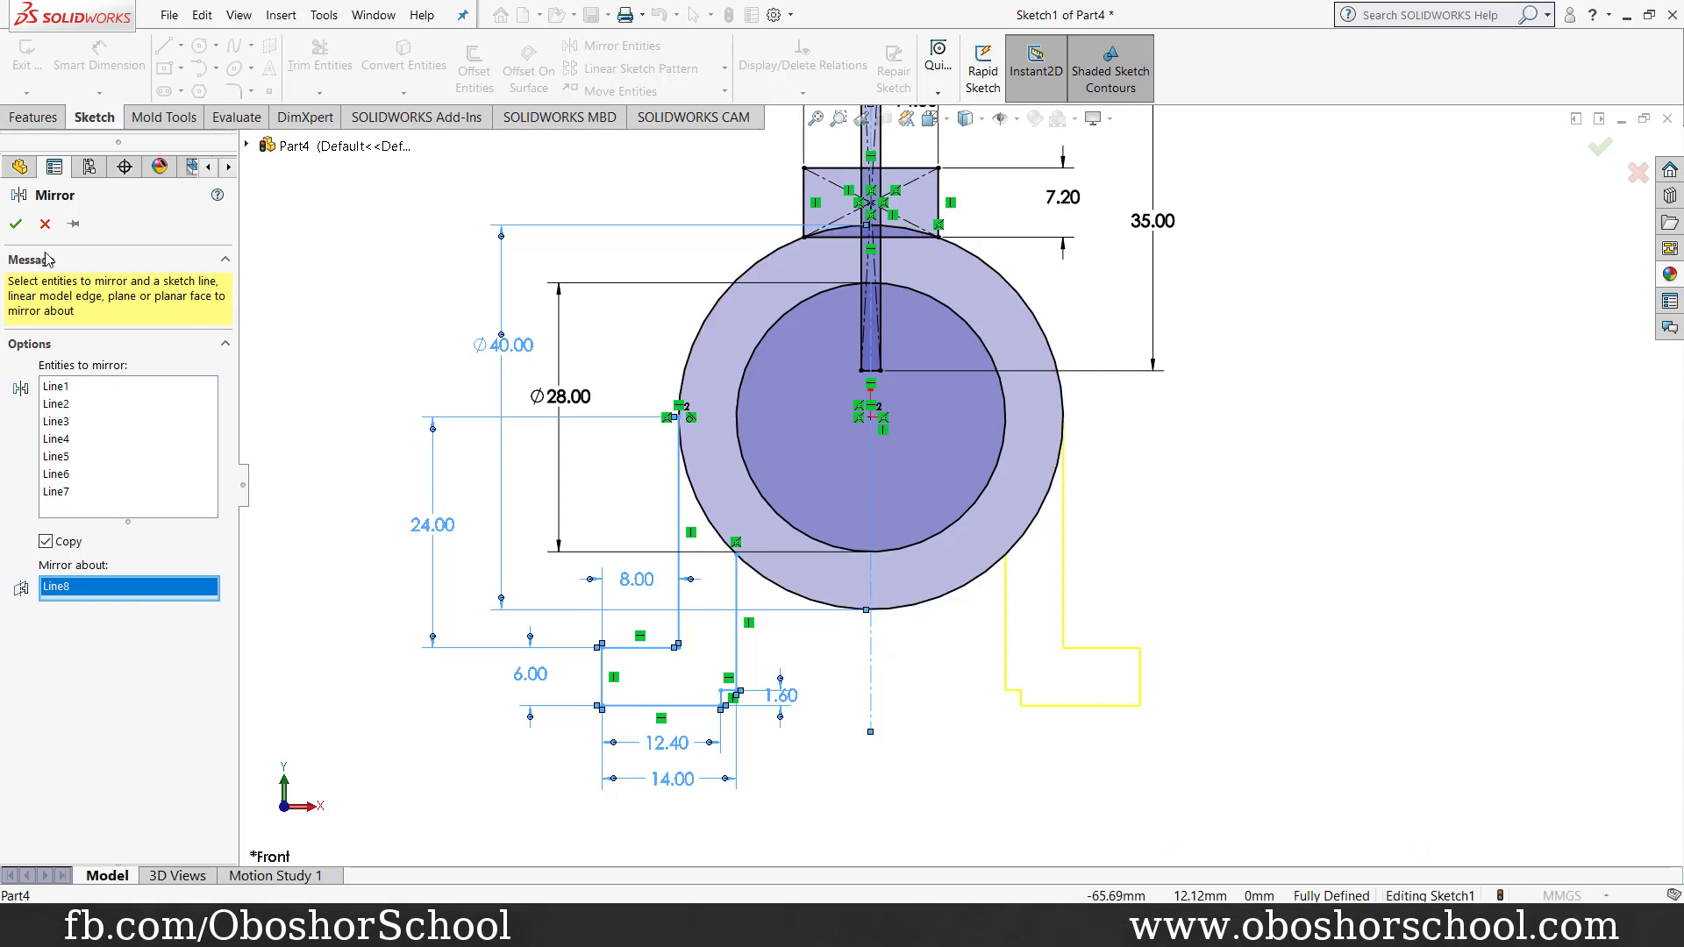
{"action": "left_click", "coordinate": [16, 224]}
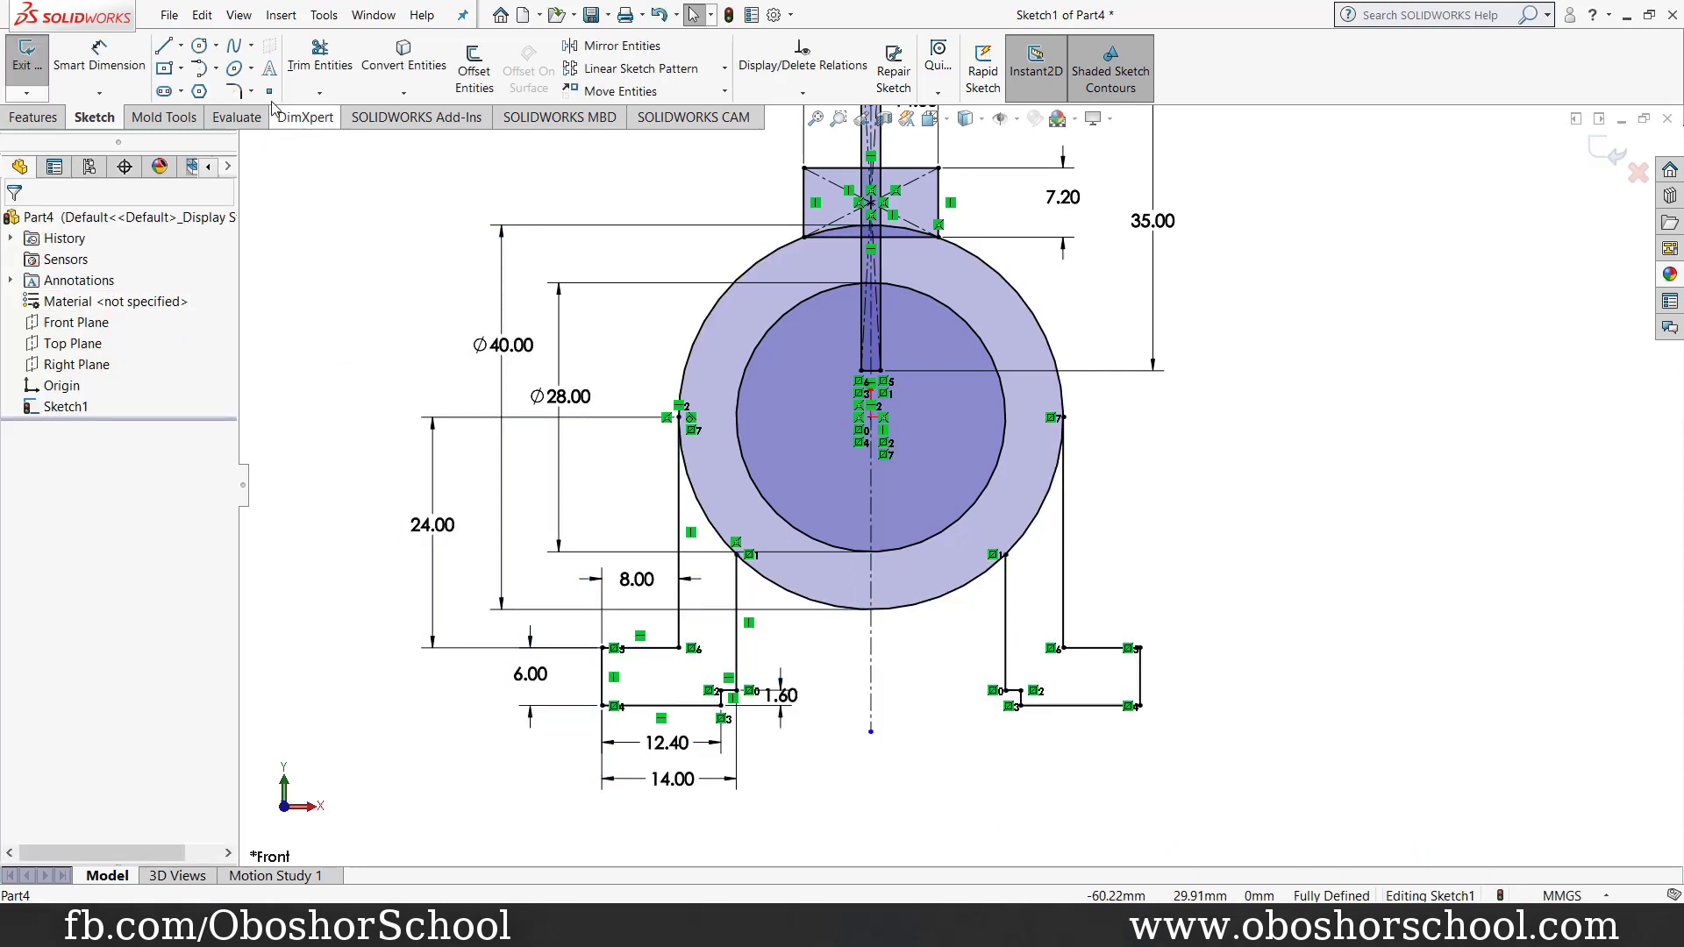
Step: Power-trim the outer-circle arc and the stray line and arc pieces in the upper slot
{"action": "left_click", "coordinate": [309, 62]}
{"action": "left_click_drag", "start_coordinate": [719, 489], "coordinate": [1061, 562]}
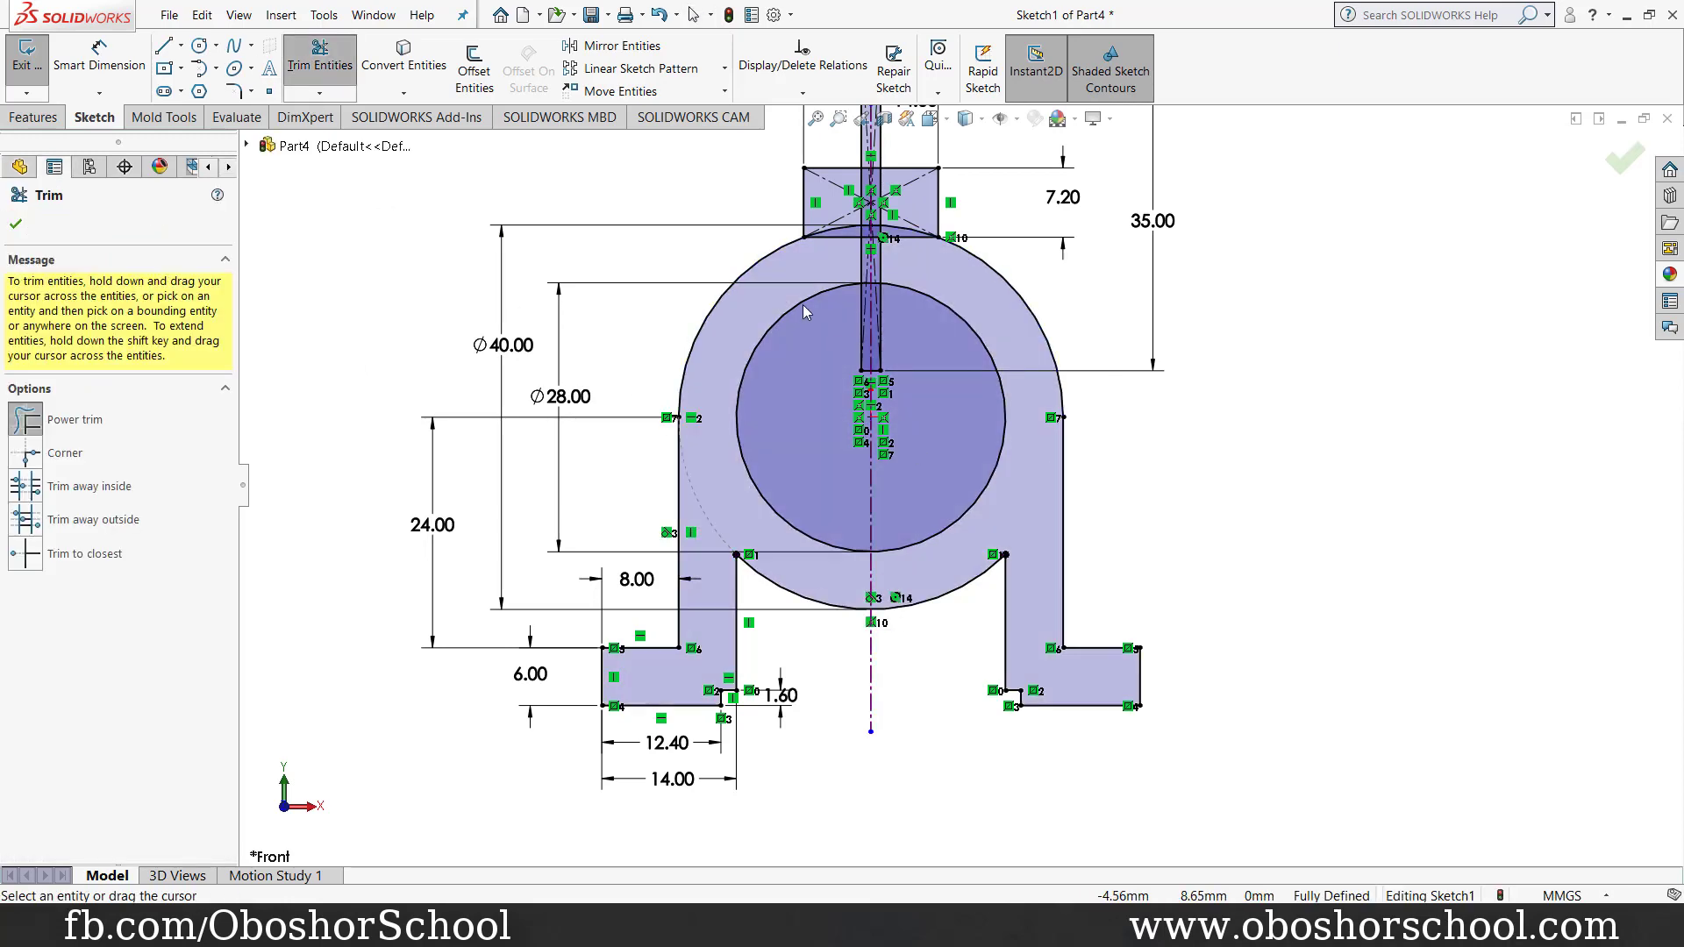
{"action": "scroll", "coordinate": [1069, 581], "scroll_direction": "up", "scroll_amount": 1}
{"action": "scroll", "coordinate": [1069, 581], "scroll_direction": "up", "scroll_amount": 2}
{"action": "scroll", "coordinate": [1128, 528], "scroll_direction": "down", "scroll_amount": 2}
{"action": "scroll", "coordinate": [1344, 567], "scroll_direction": "down", "scroll_amount": 2}
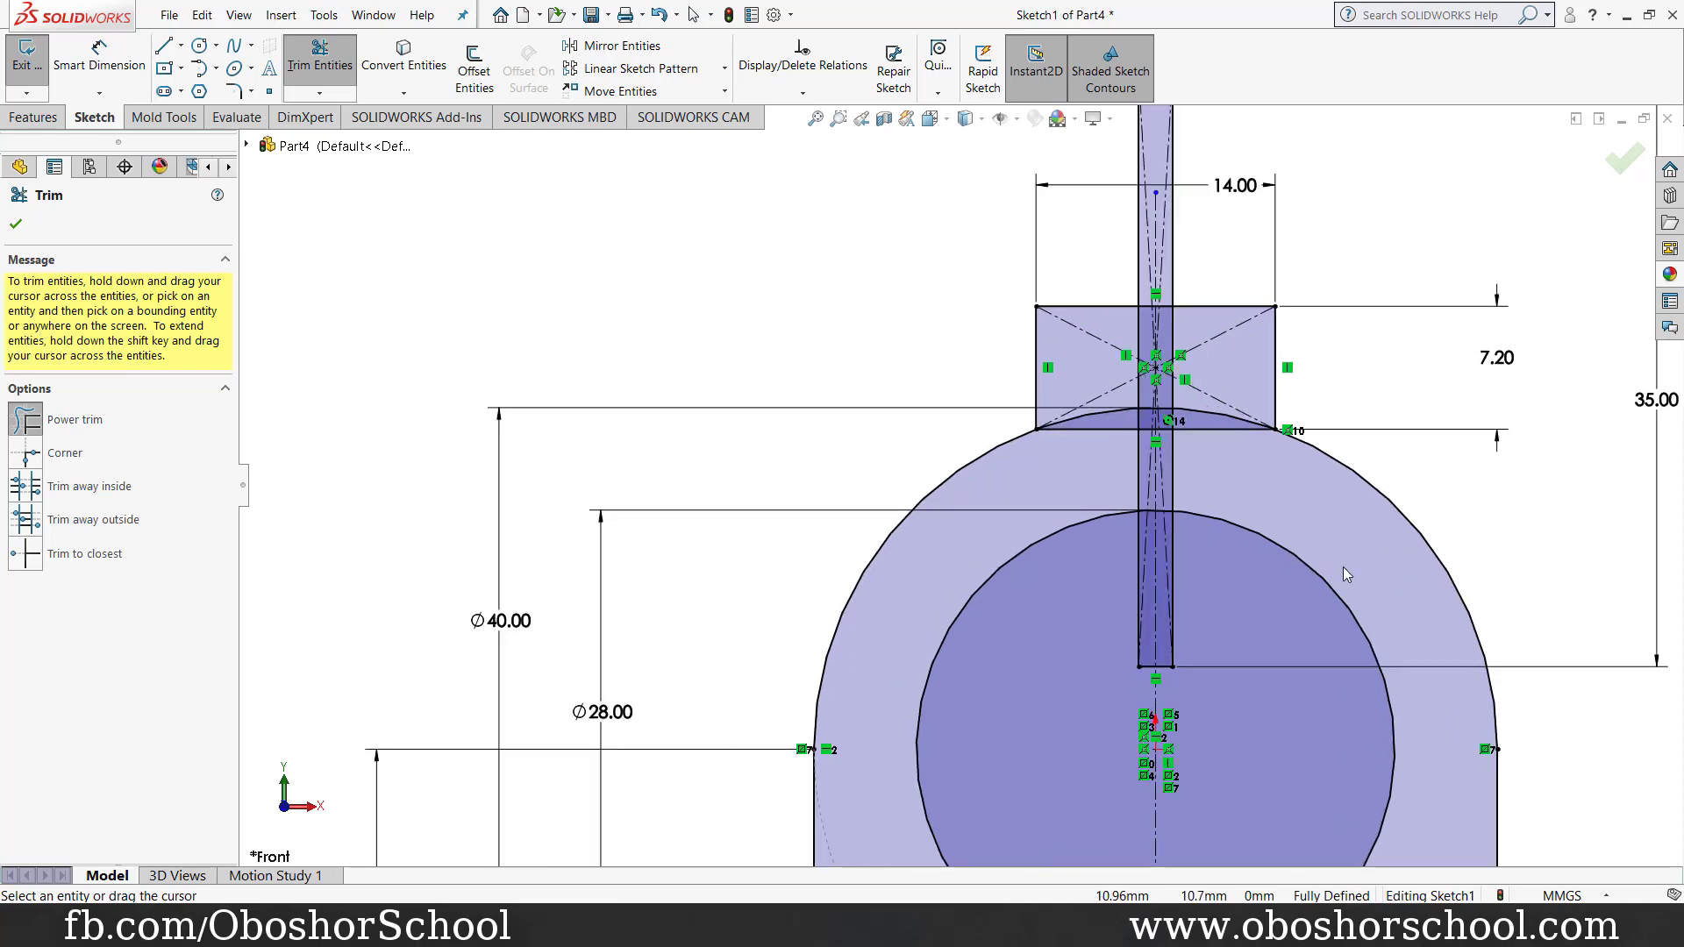
{"action": "scroll", "coordinate": [1262, 547], "scroll_direction": "down", "scroll_amount": 2}
{"action": "scroll", "coordinate": [1063, 514], "scroll_direction": "down", "scroll_amount": 1}
{"action": "scroll", "coordinate": [1061, 507], "scroll_direction": "down", "scroll_amount": 1}
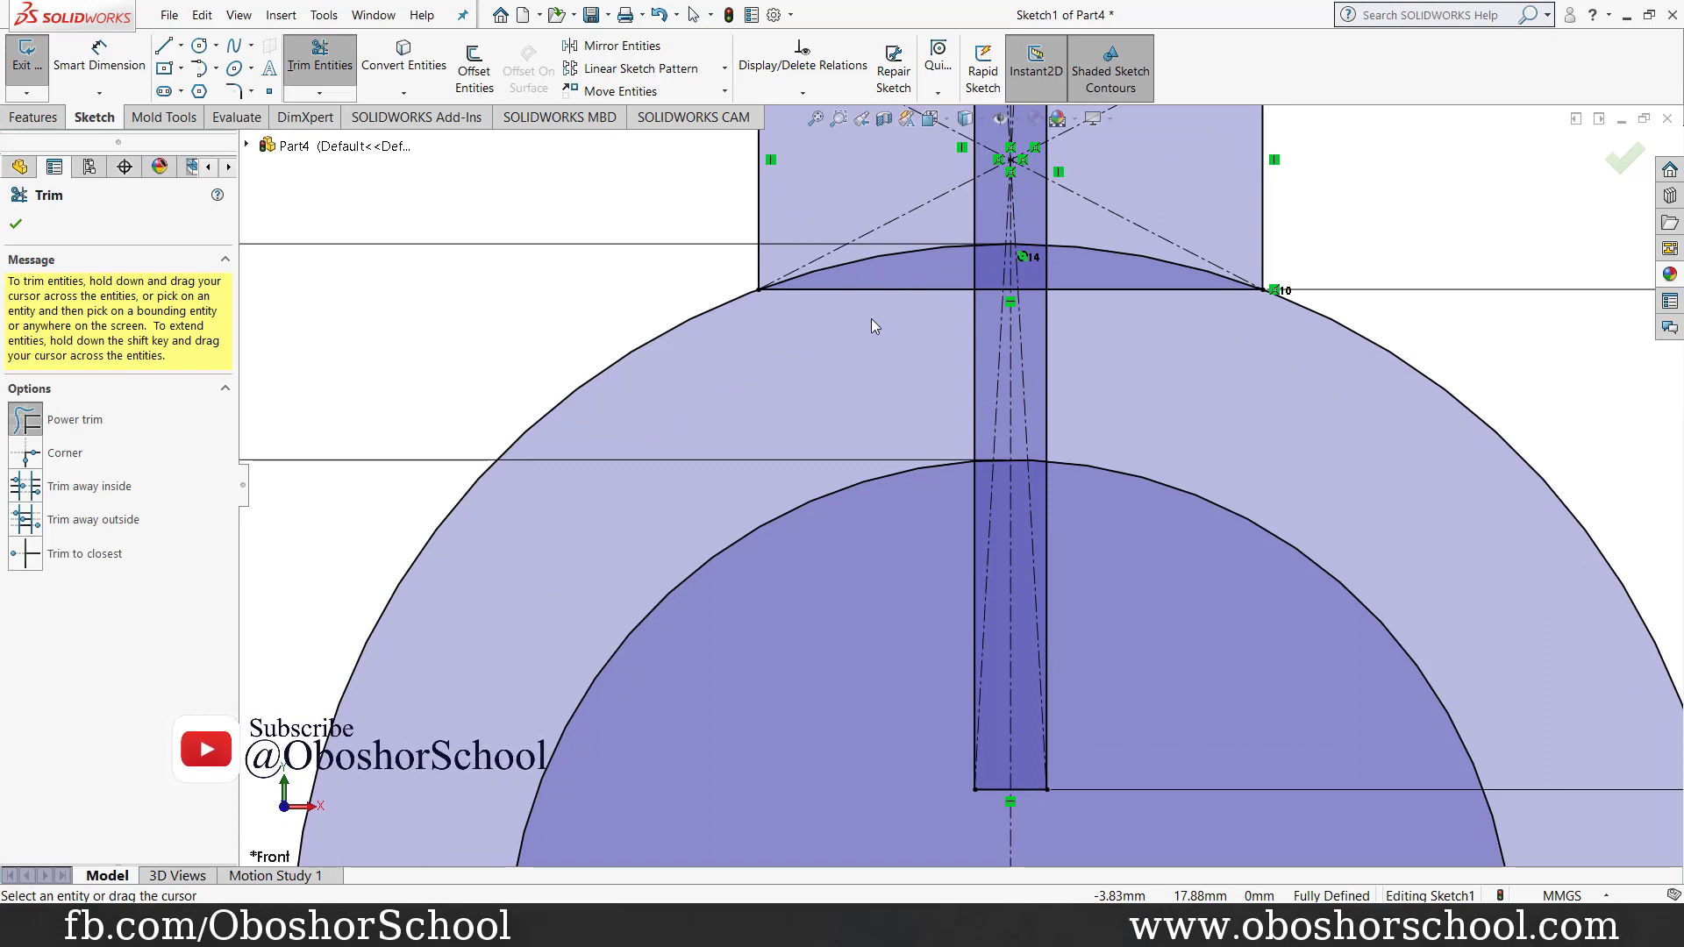
{"action": "left_click_drag", "start_coordinate": [871, 316], "coordinate": [877, 235]}
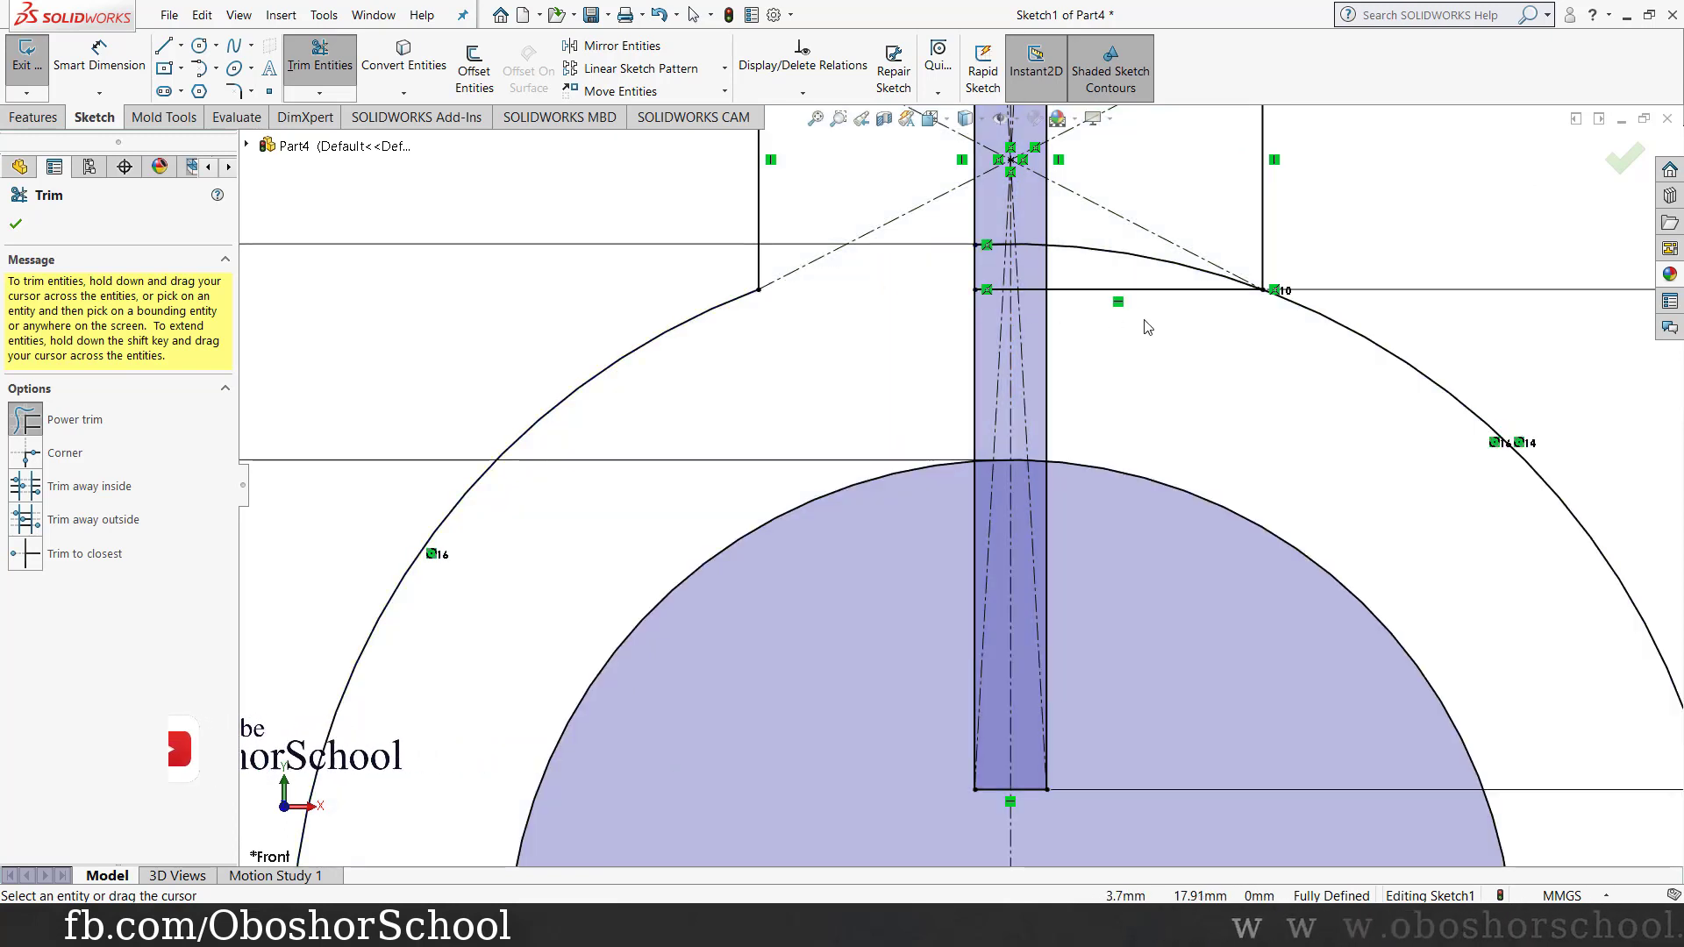
{"action": "left_click_drag", "start_coordinate": [1131, 321], "coordinate": [1105, 250]}
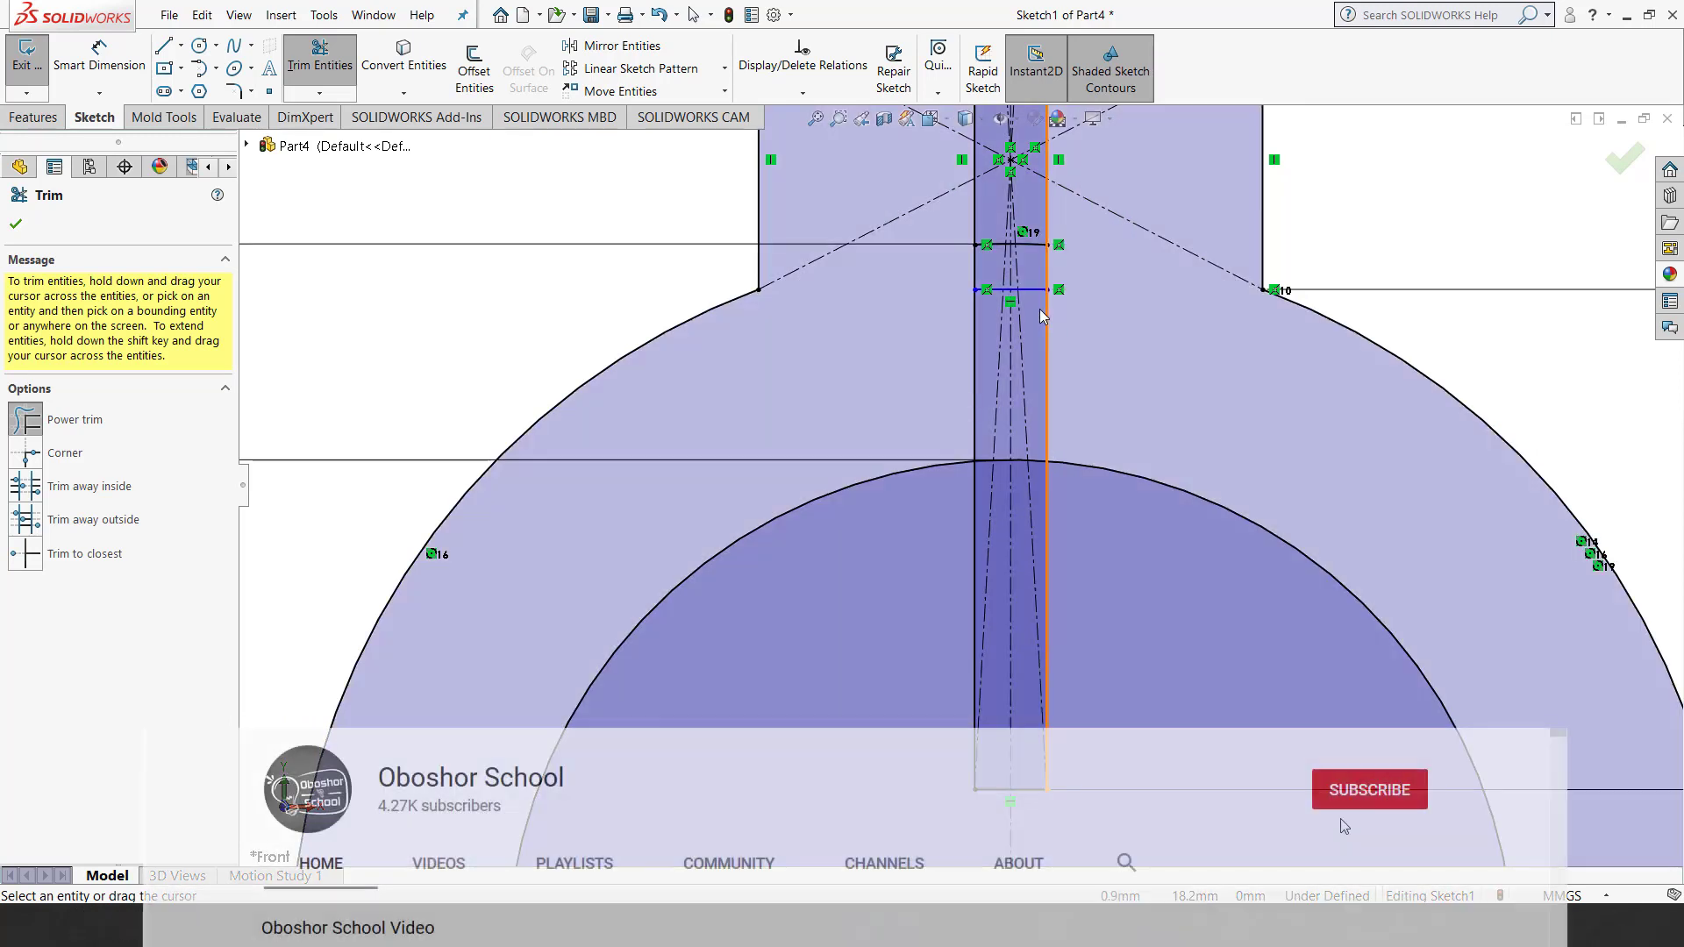
{"action": "left_click_drag", "start_coordinate": [1032, 307], "coordinate": [1032, 254]}
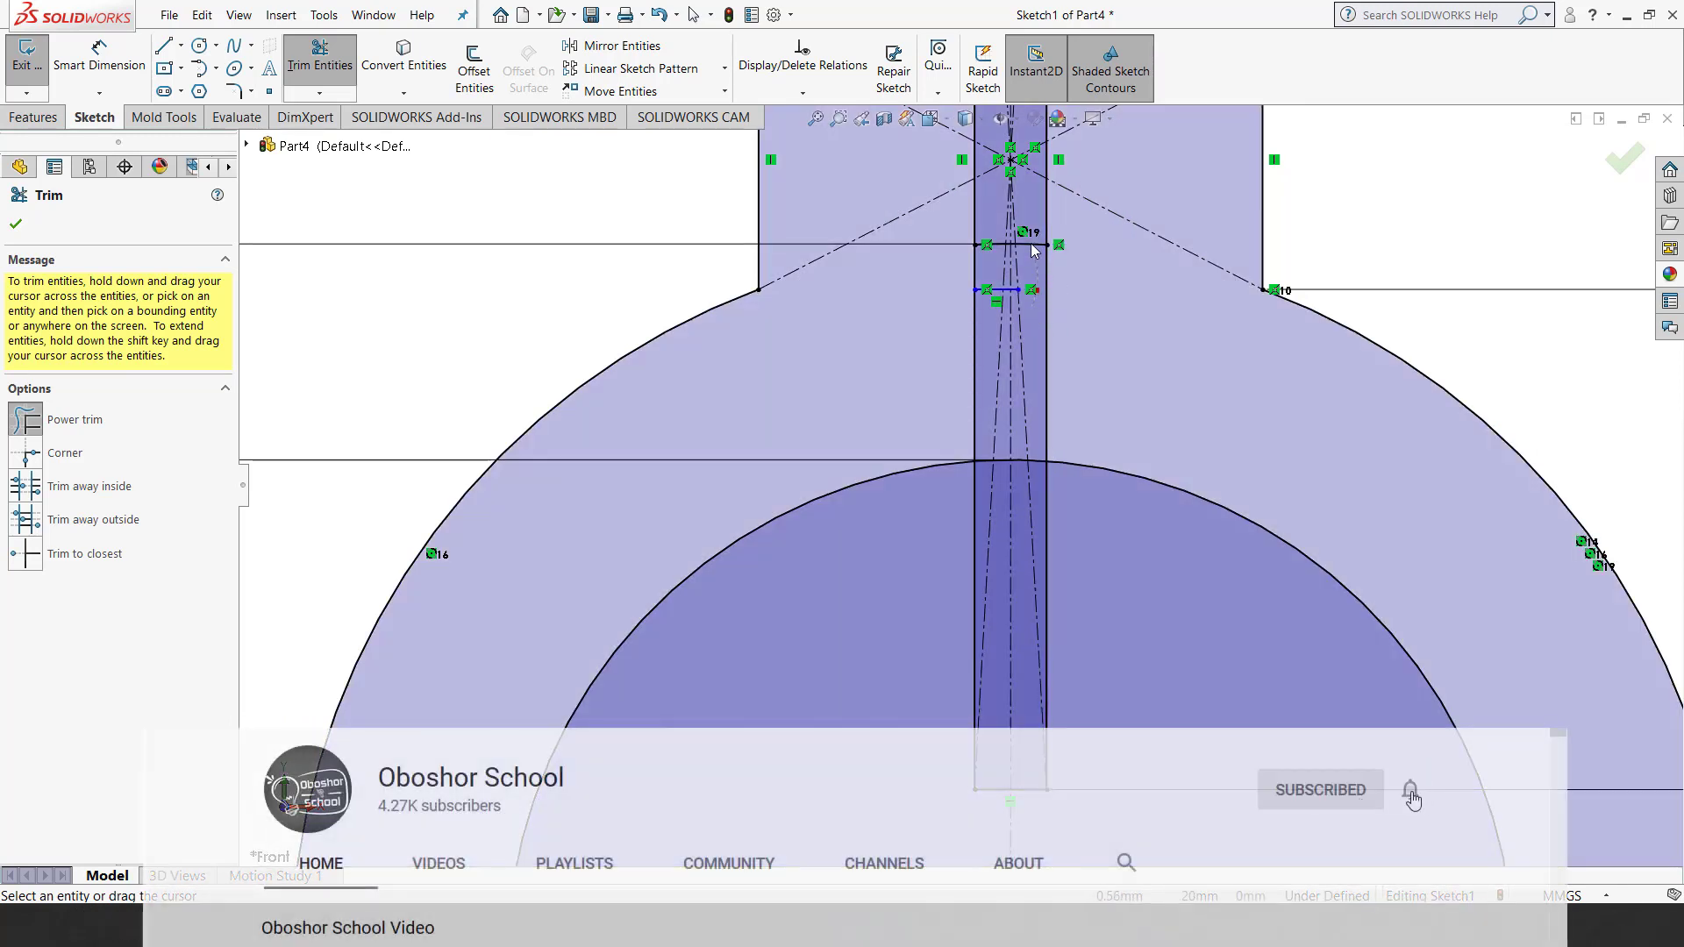
Step: Trim the lower slot segments and the remaining leftover stubs in the slot
{"action": "scroll", "coordinate": [1023, 275], "scroll_direction": "down", "scroll_amount": 2}
{"action": "scroll", "coordinate": [1021, 299], "scroll_direction": "down", "scroll_amount": 3}
{"action": "scroll", "coordinate": [1009, 317], "scroll_direction": "down", "scroll_amount": 2}
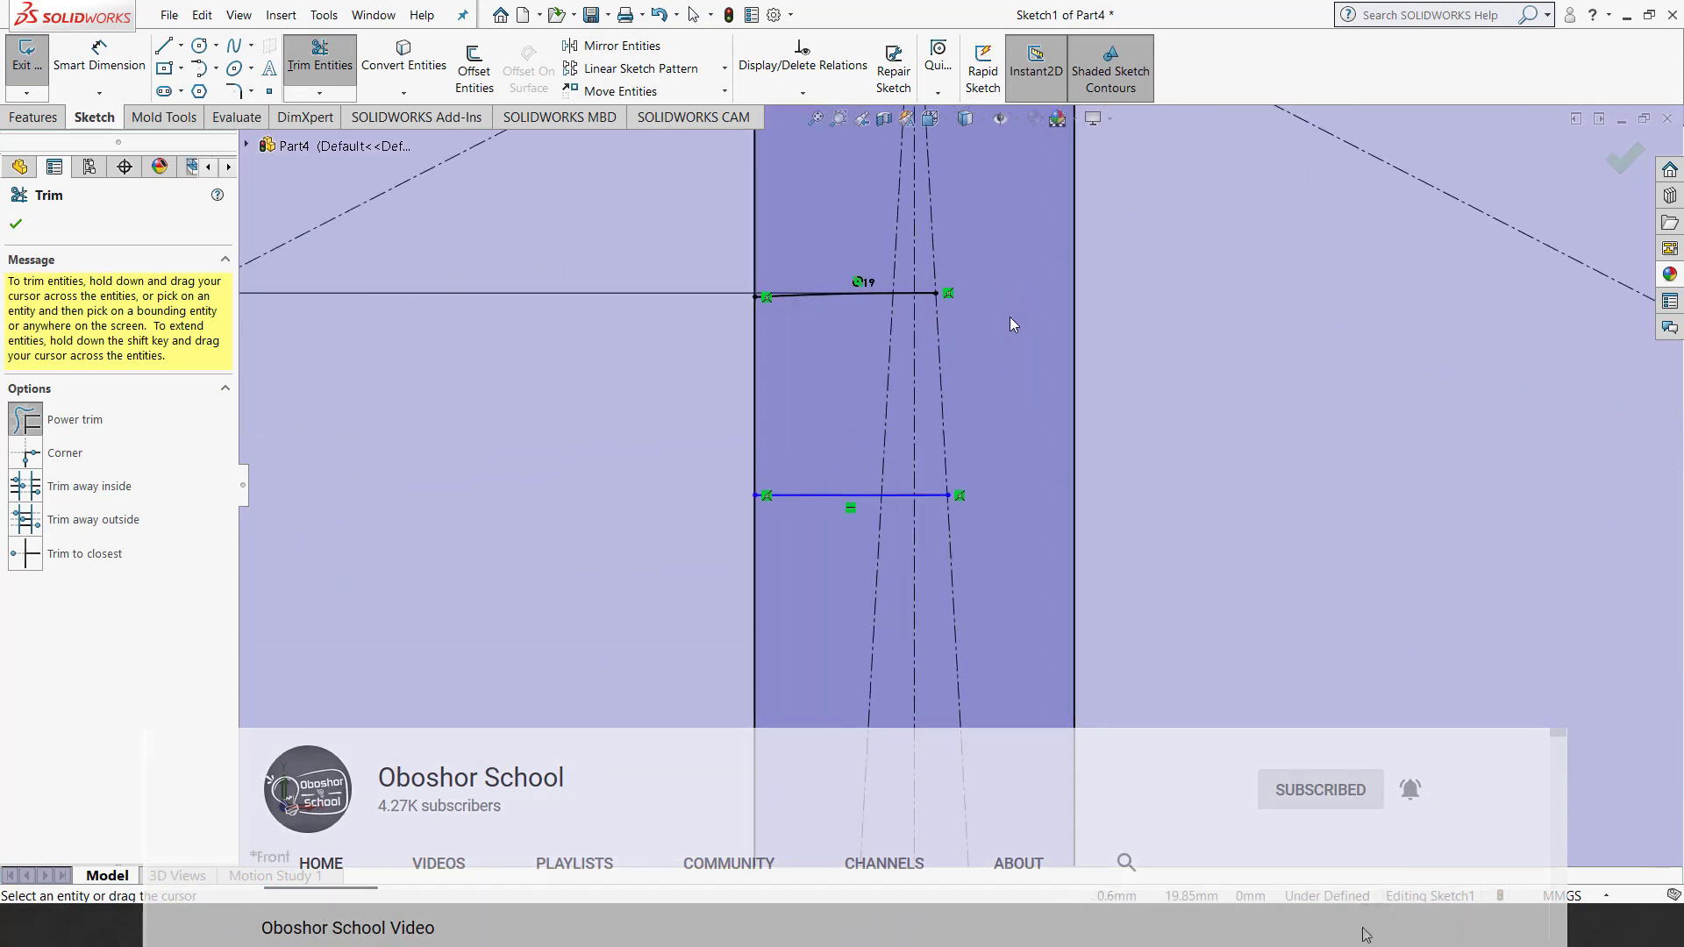
{"action": "scroll", "coordinate": [1009, 318], "scroll_direction": "down", "scroll_amount": 2}
{"action": "left_click_drag", "start_coordinate": [736, 613], "coordinate": [754, 579]}
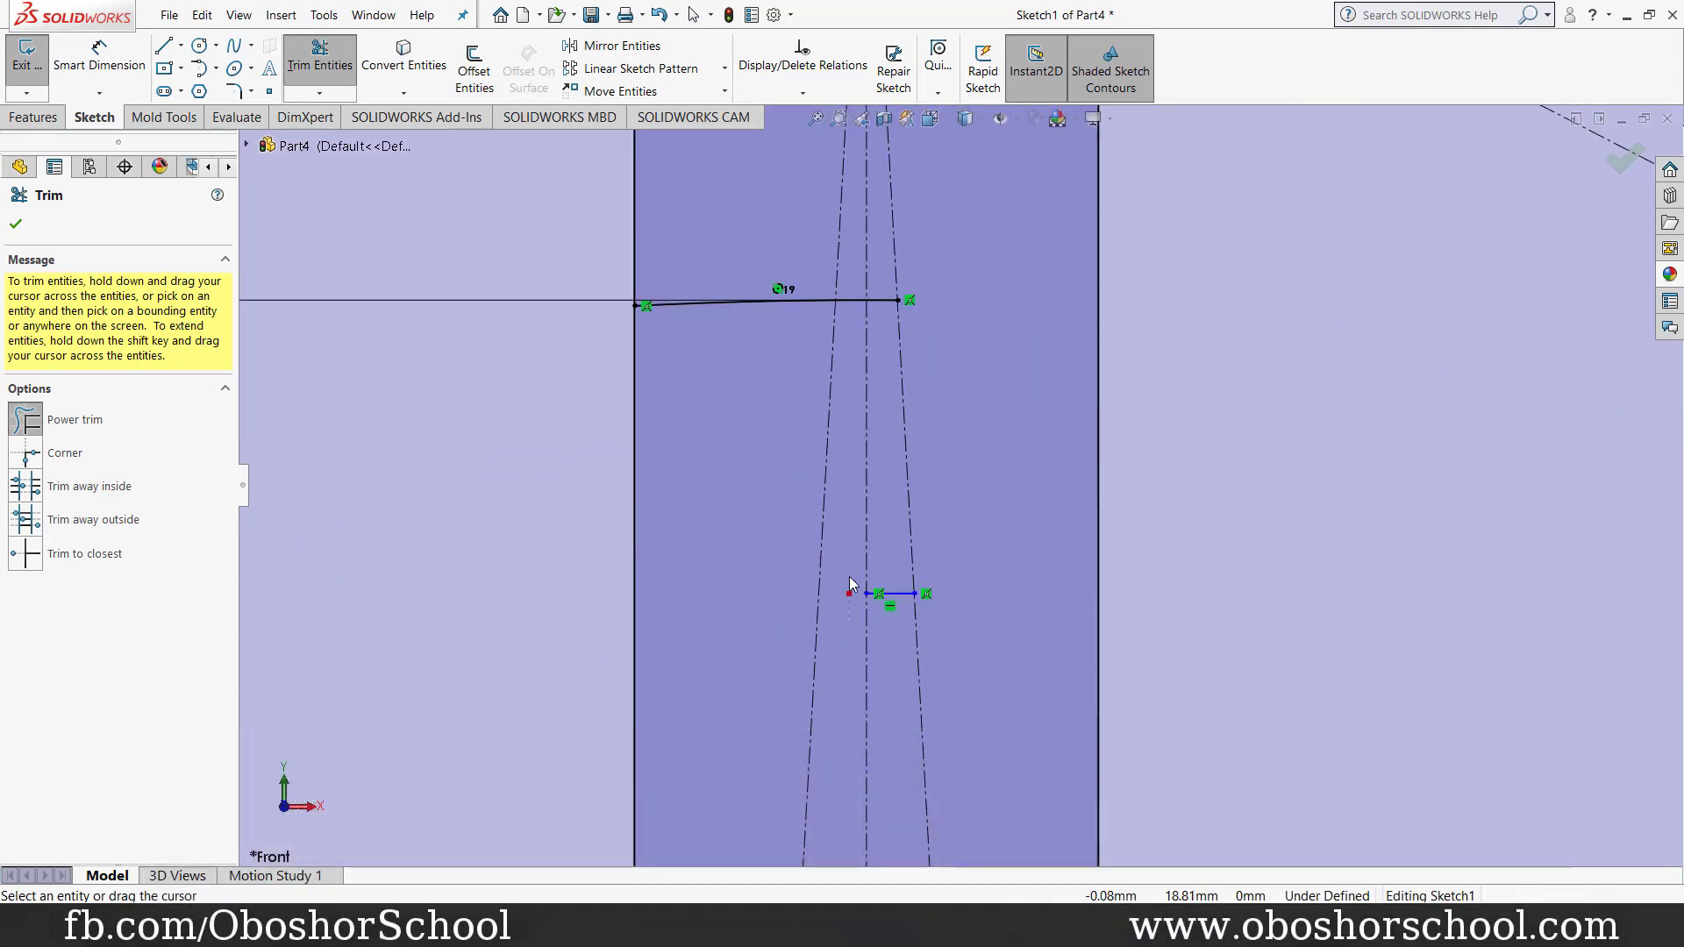
{"action": "left_click_drag", "start_coordinate": [895, 604], "coordinate": [892, 577]}
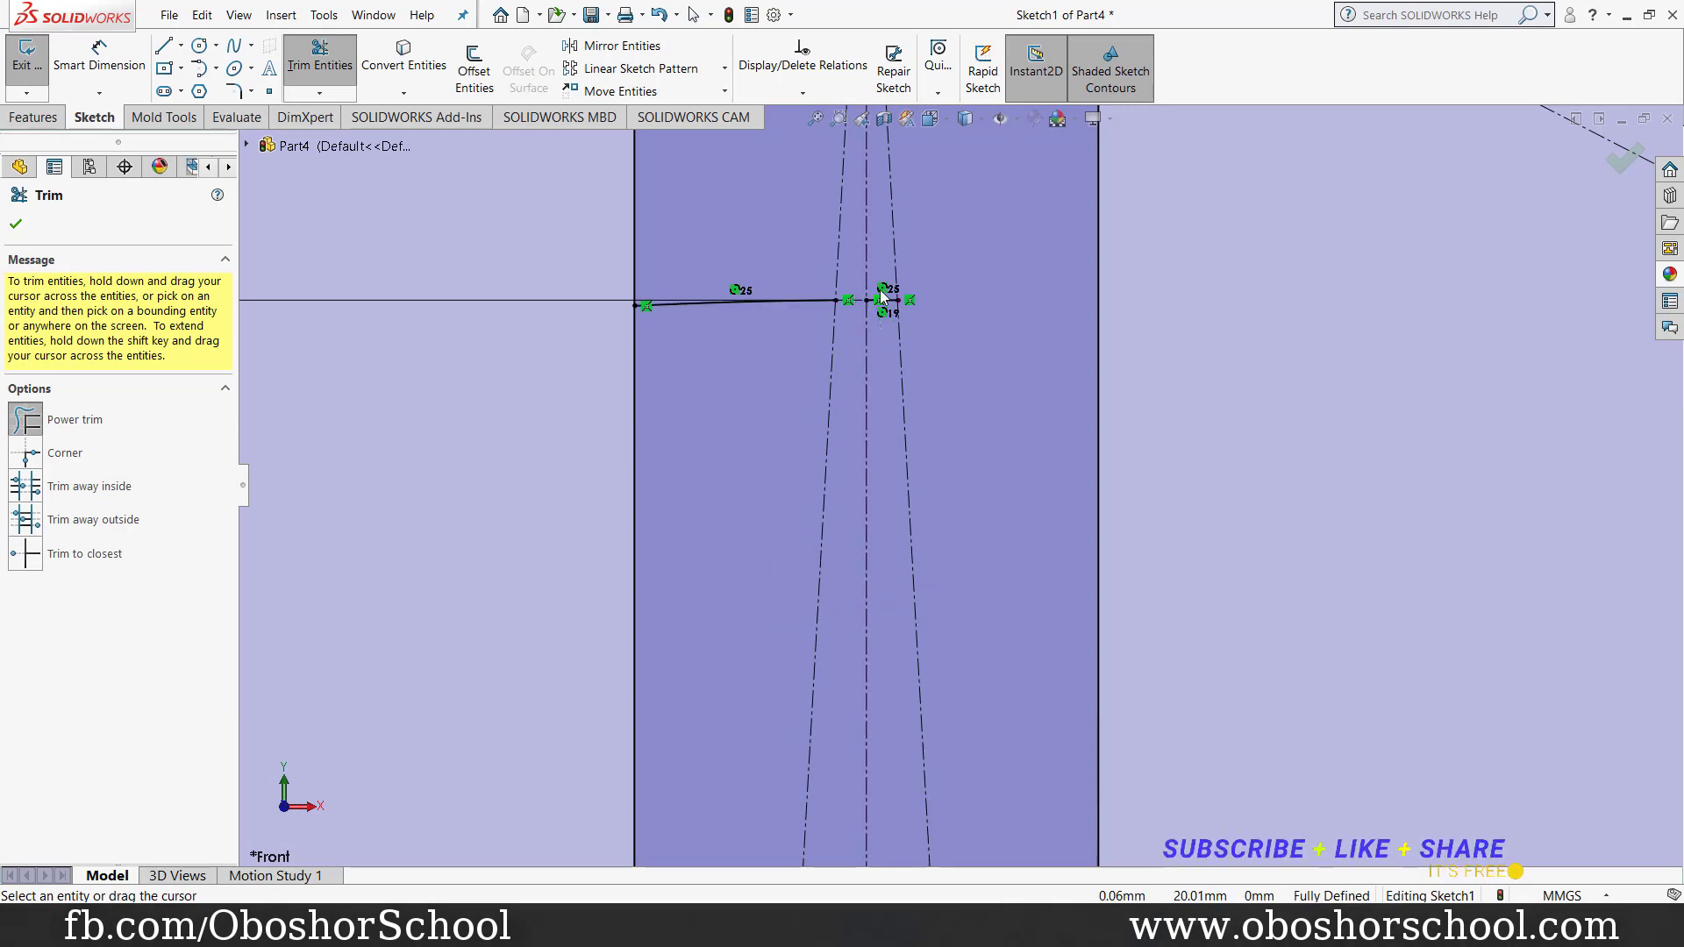
{"action": "left_click_drag", "start_coordinate": [881, 295], "coordinate": [842, 341]}
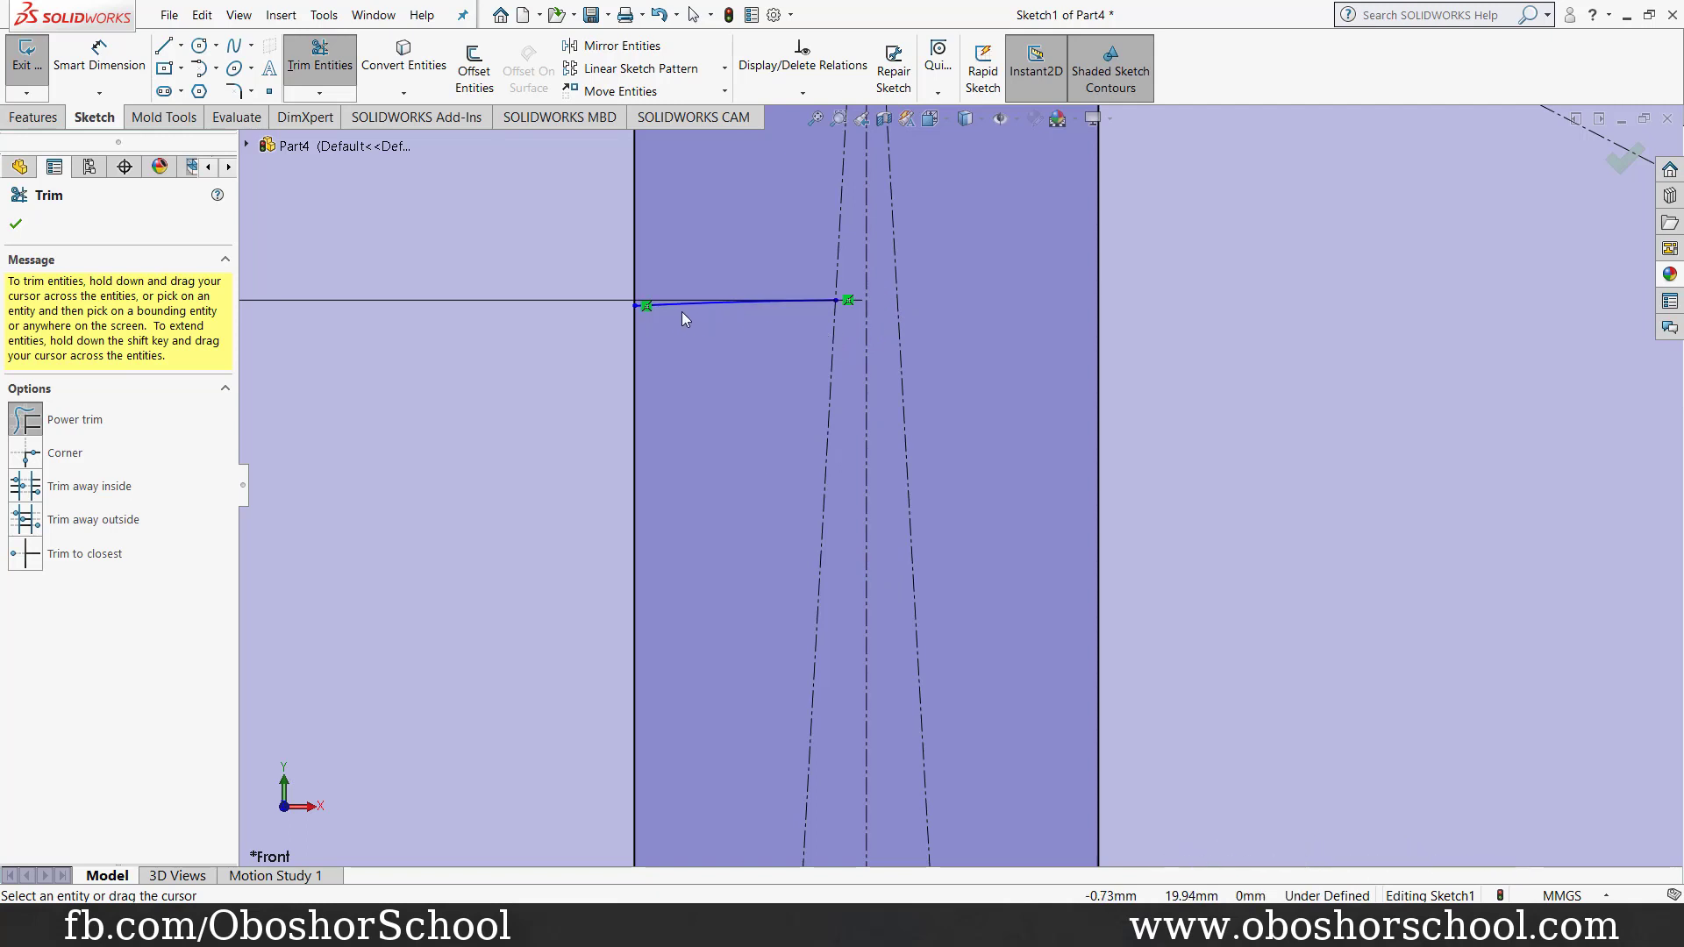
{"action": "left_click_drag", "start_coordinate": [667, 304], "coordinate": [667, 305]}
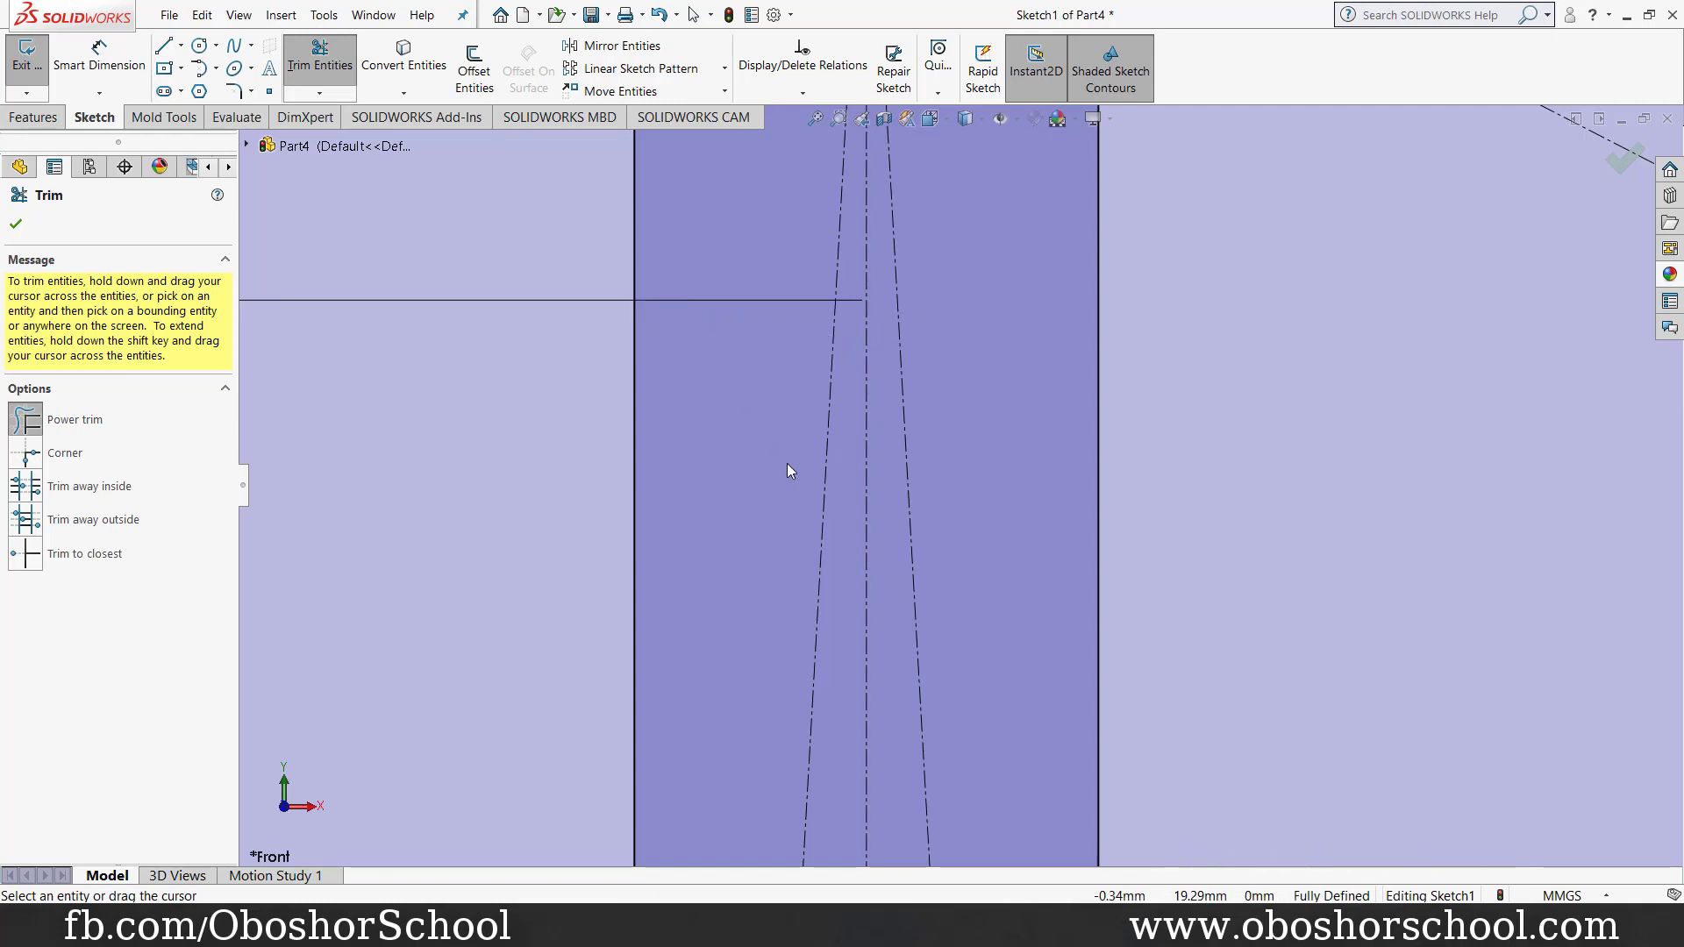
Step: Close Trim and zoom to fit the whole bracket sketch
{"action": "scroll", "coordinate": [798, 469], "scroll_direction": "up", "scroll_amount": 2}
{"action": "scroll", "coordinate": [842, 509], "scroll_direction": "up", "scroll_amount": 2}
{"action": "scroll", "coordinate": [877, 535], "scroll_direction": "up", "scroll_amount": 2}
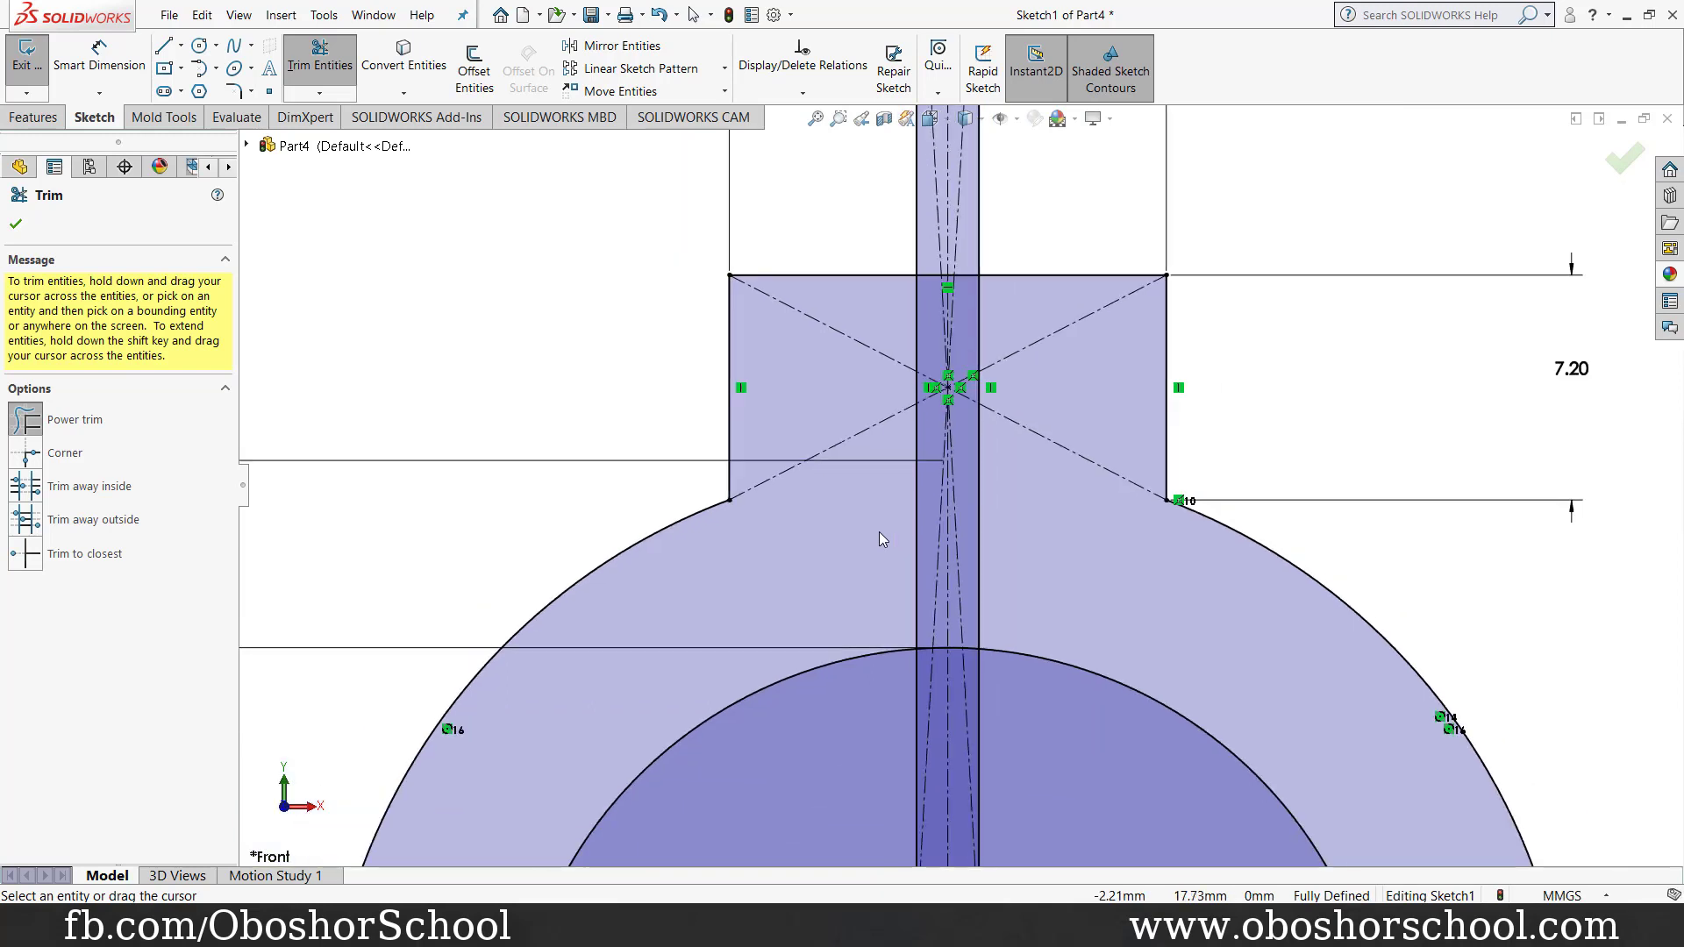
{"action": "scroll", "coordinate": [928, 676], "scroll_direction": "up", "scroll_amount": 1}
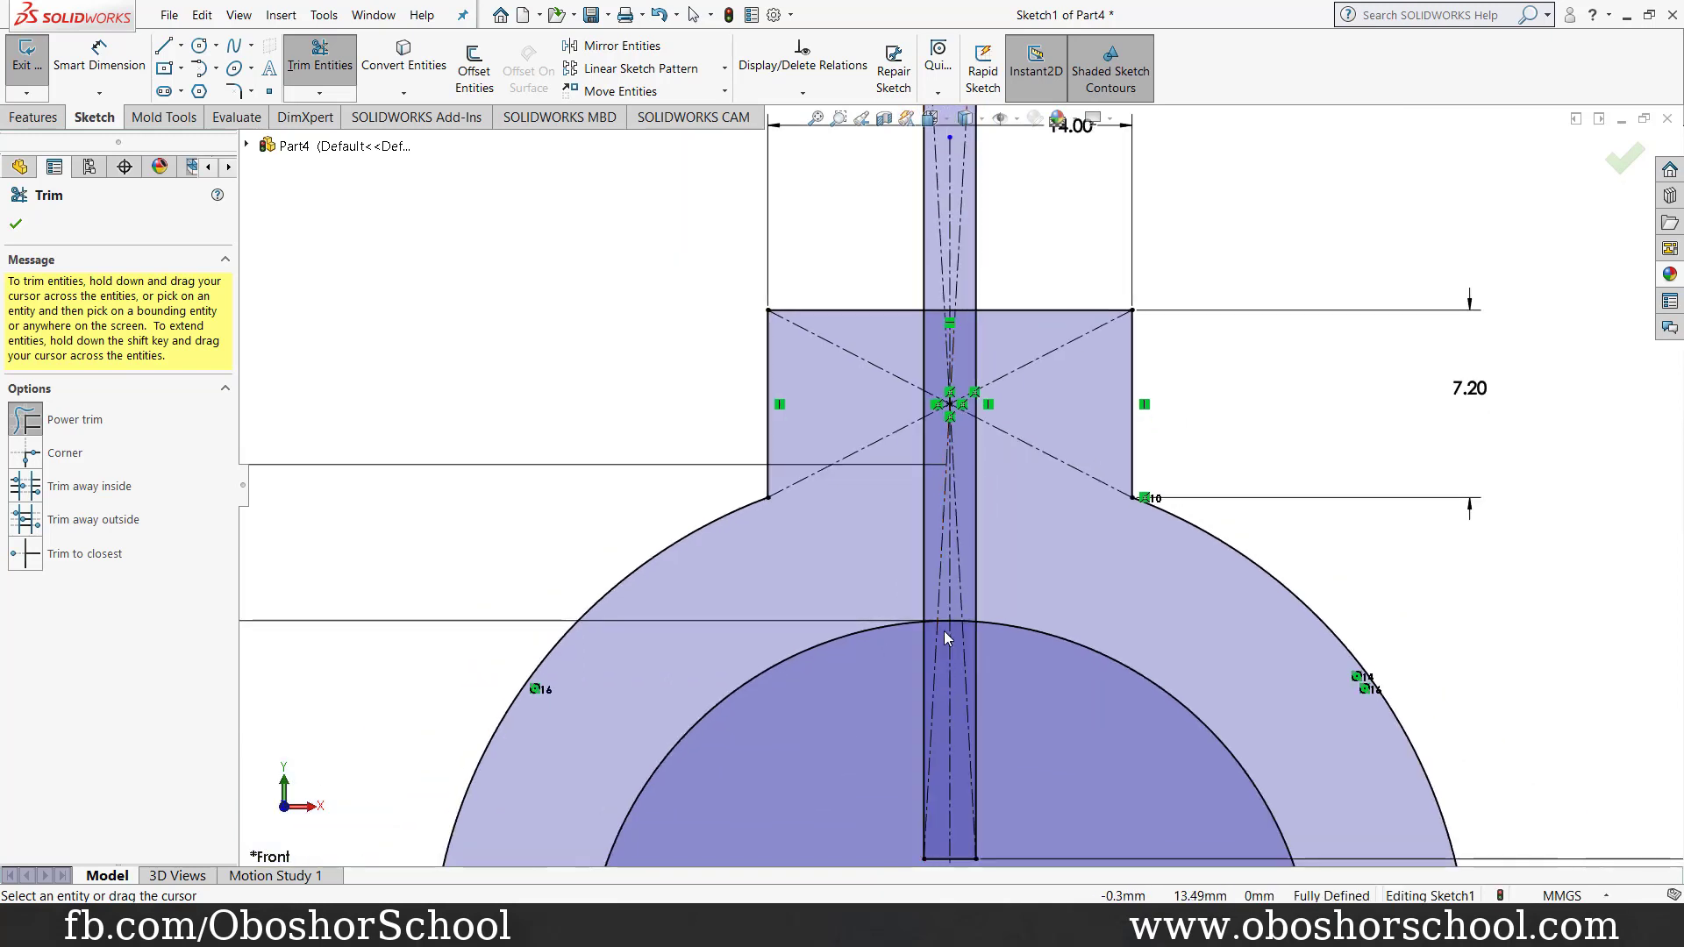
{"action": "key", "text": "z"}
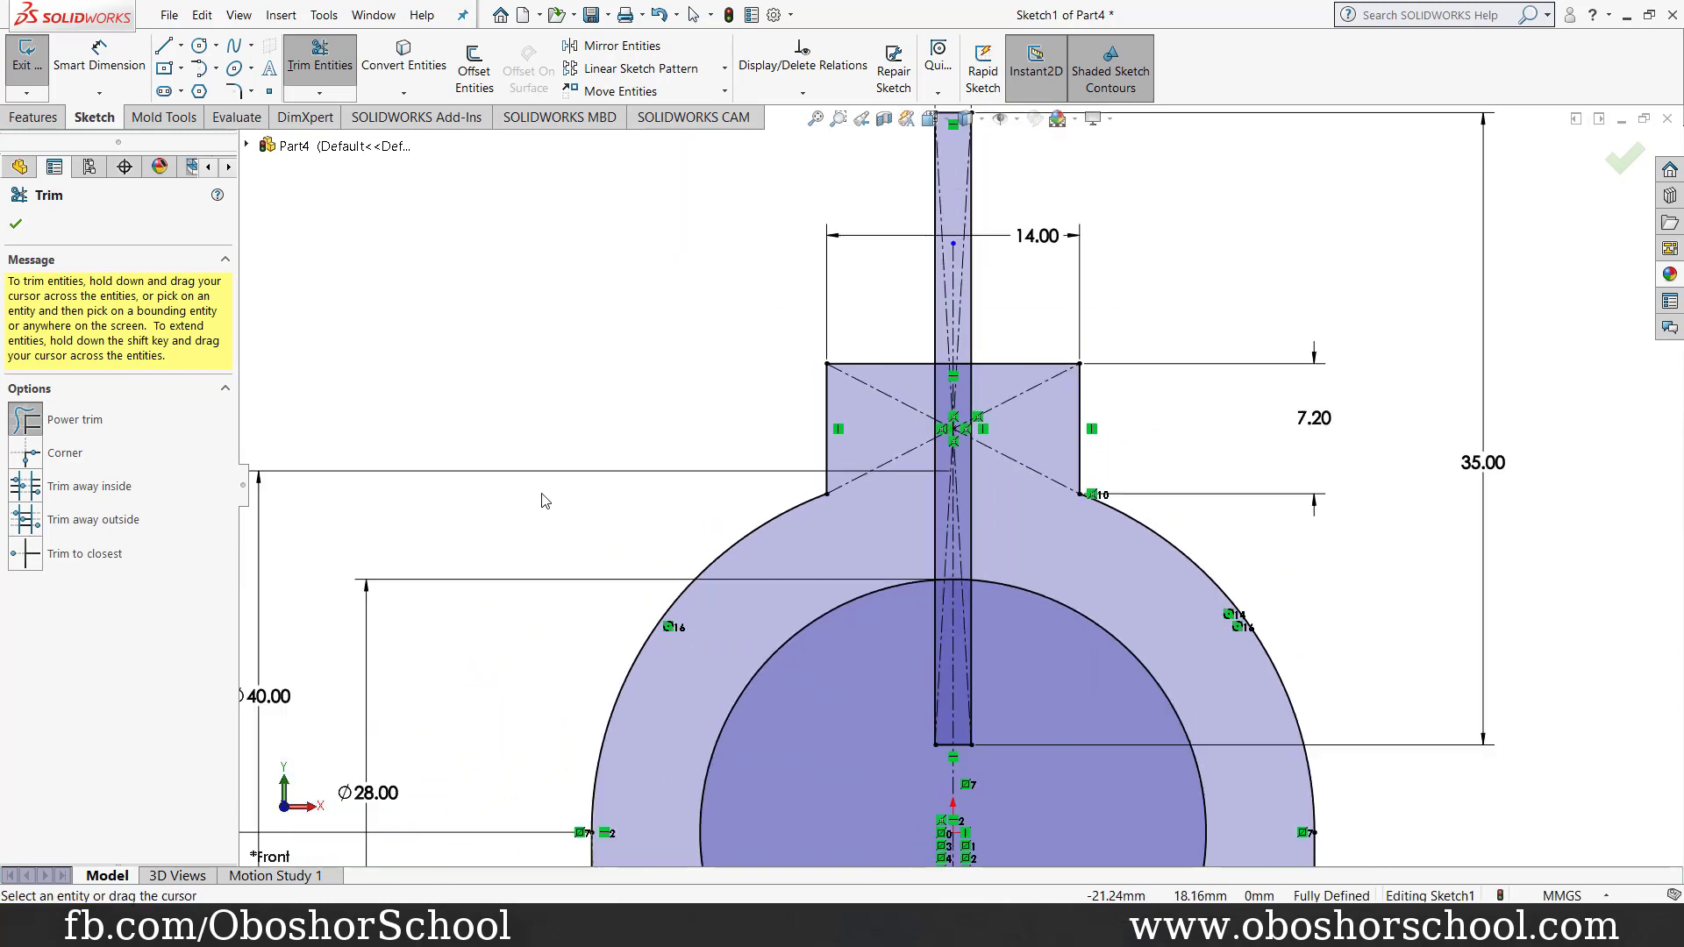
{"action": "left_click", "coordinate": [21, 226]}
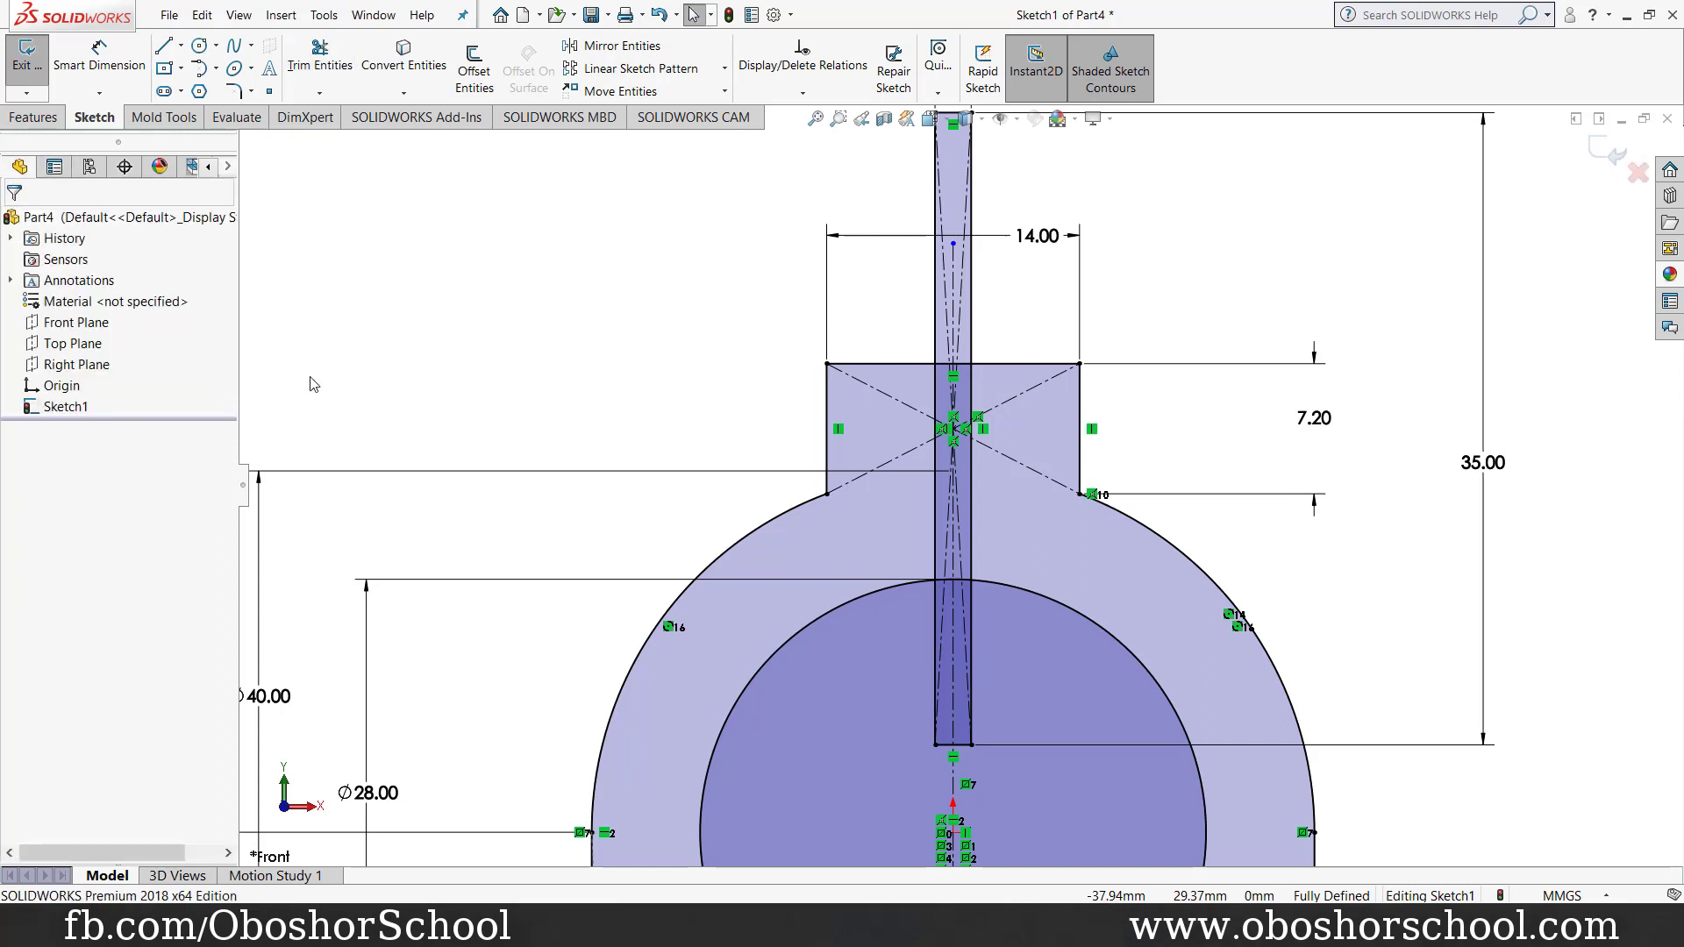
{"action": "left_click", "coordinate": [815, 118]}
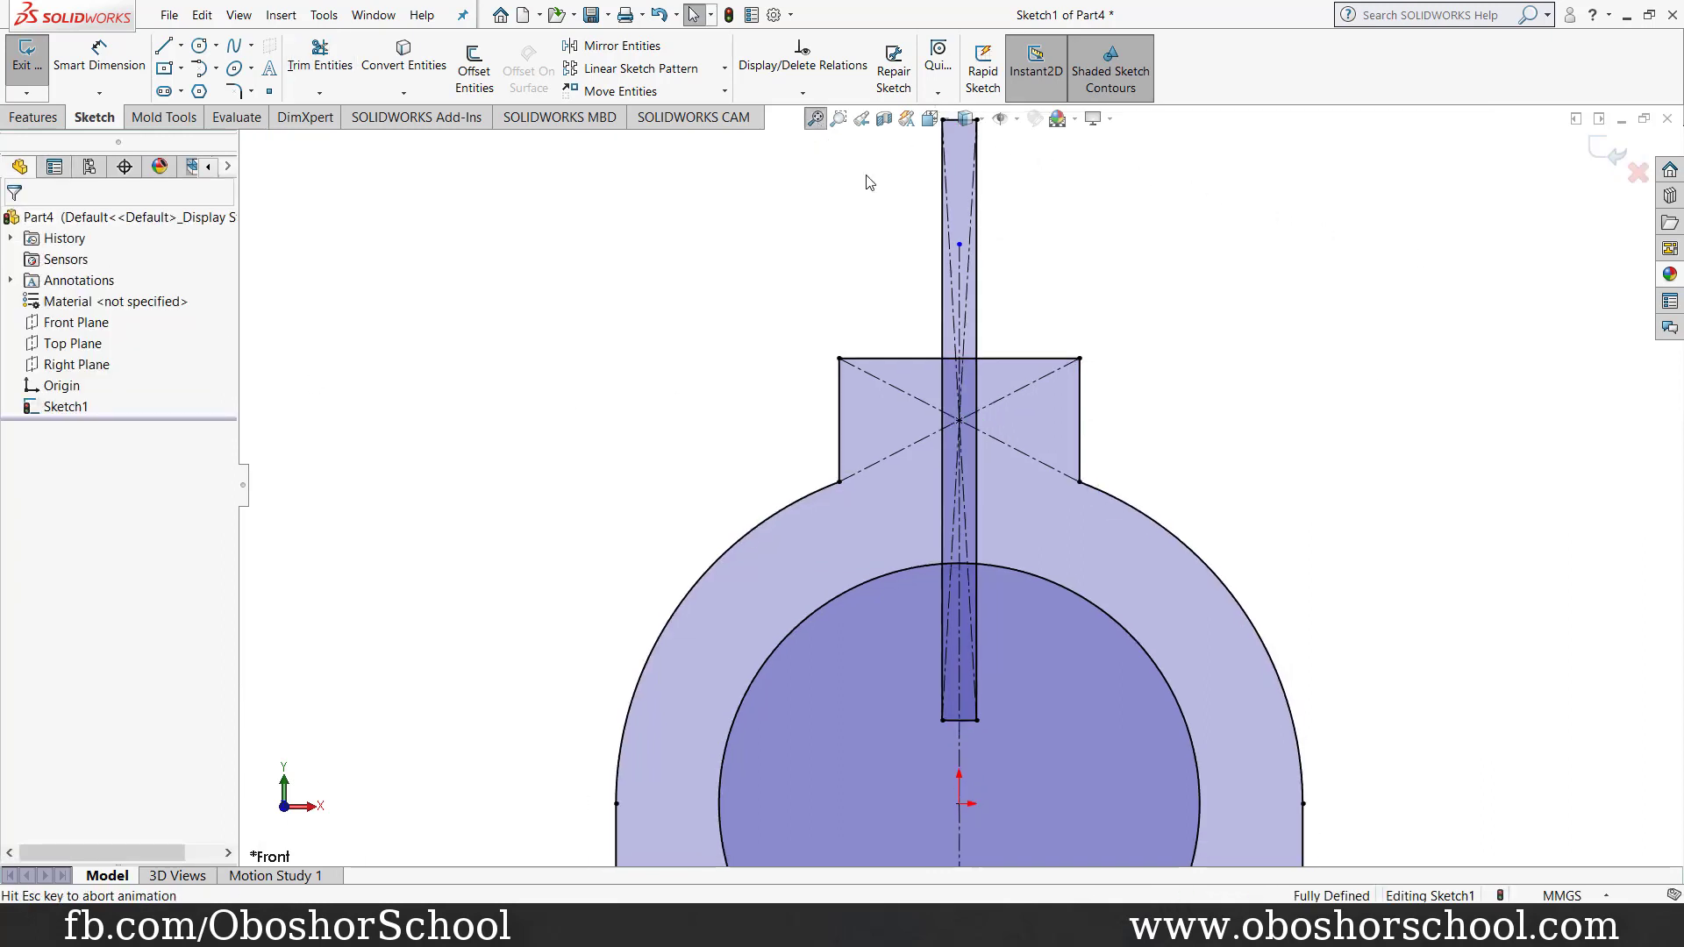
Step: Exit the sketch and extrude the bracket region 28 mm deep as Boss-Extrude1
{"action": "left_click", "coordinate": [1611, 150]}
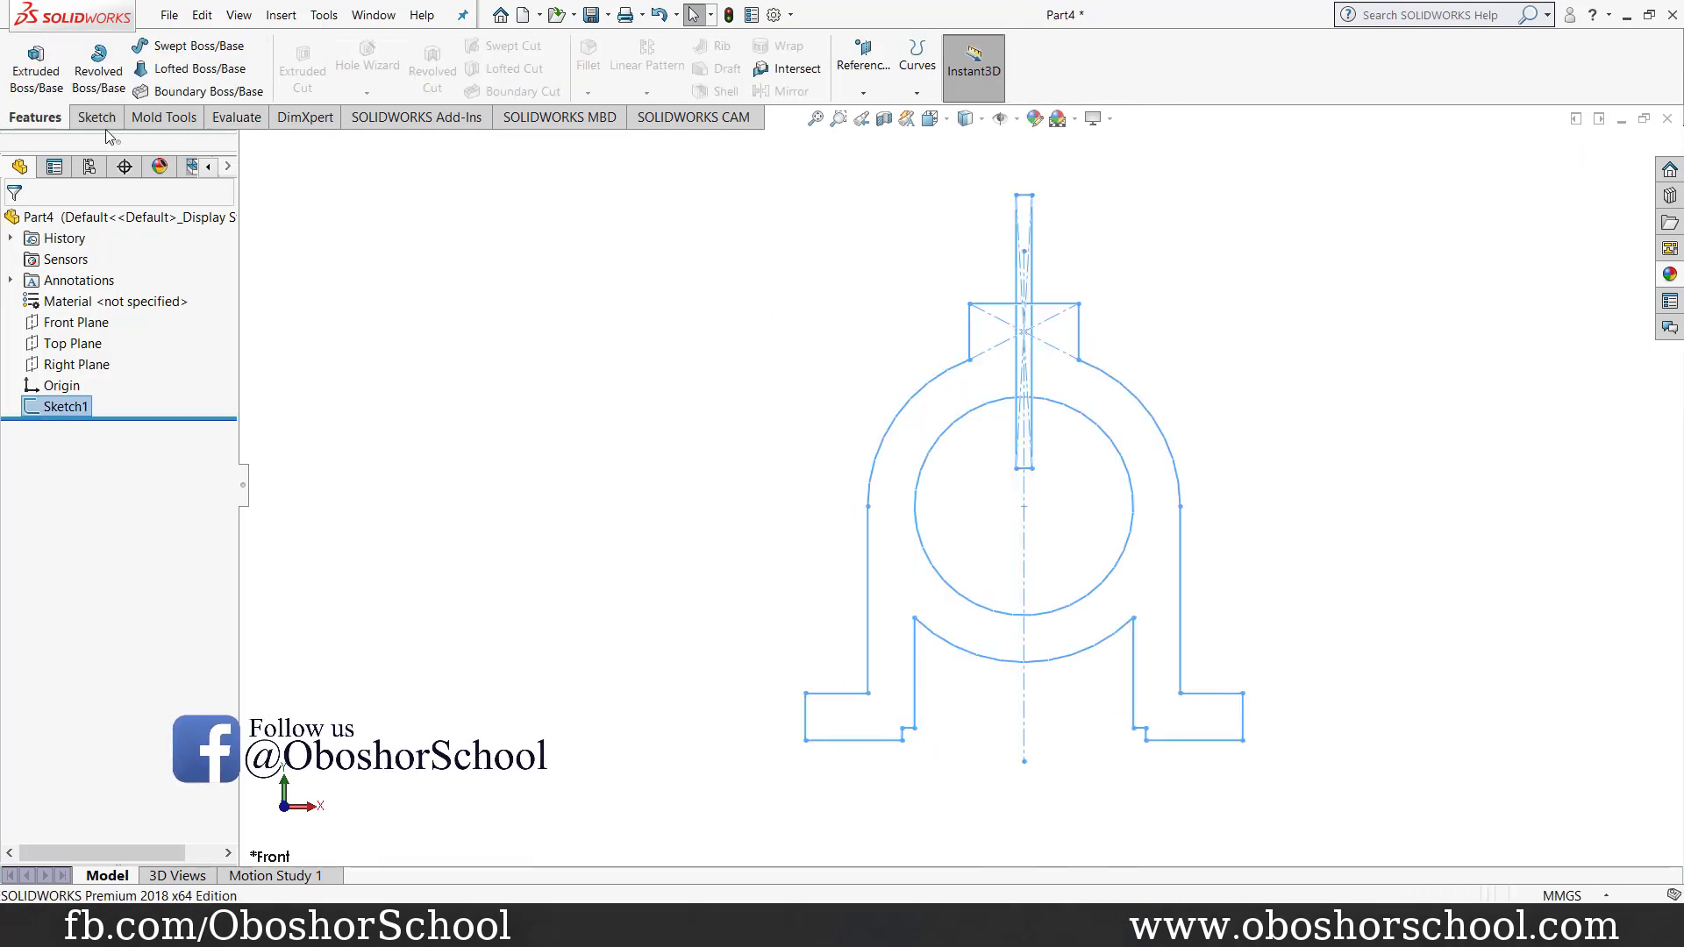
{"action": "left_click", "coordinate": [36, 70]}
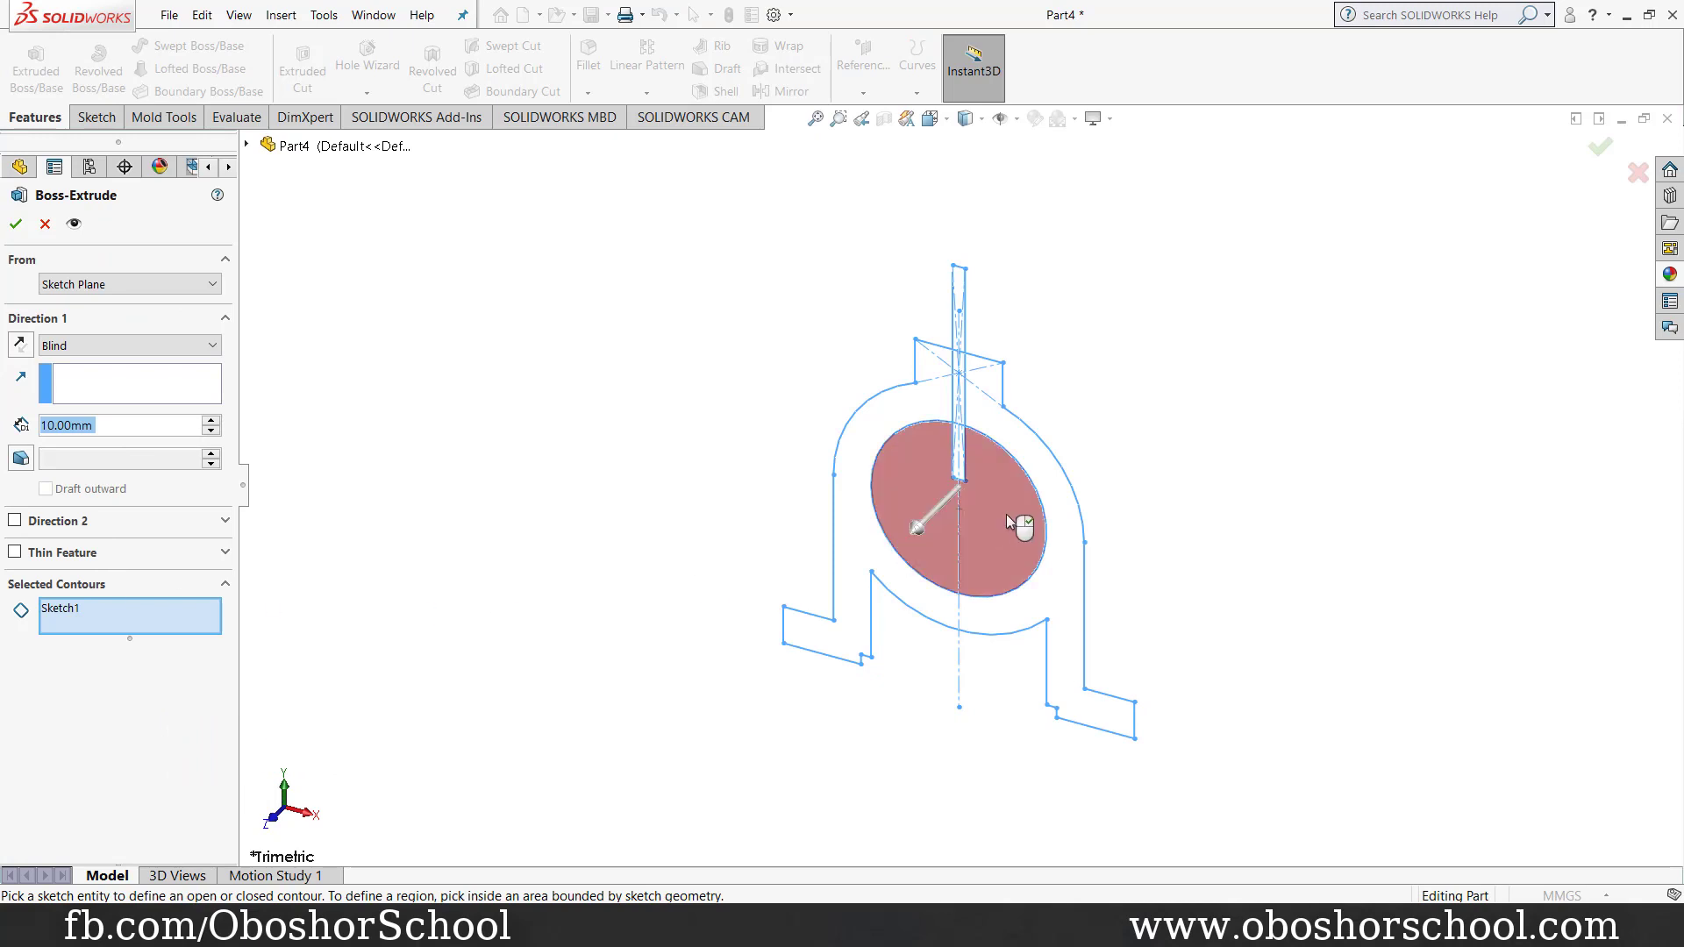
{"action": "left_click", "coordinate": [1062, 509]}
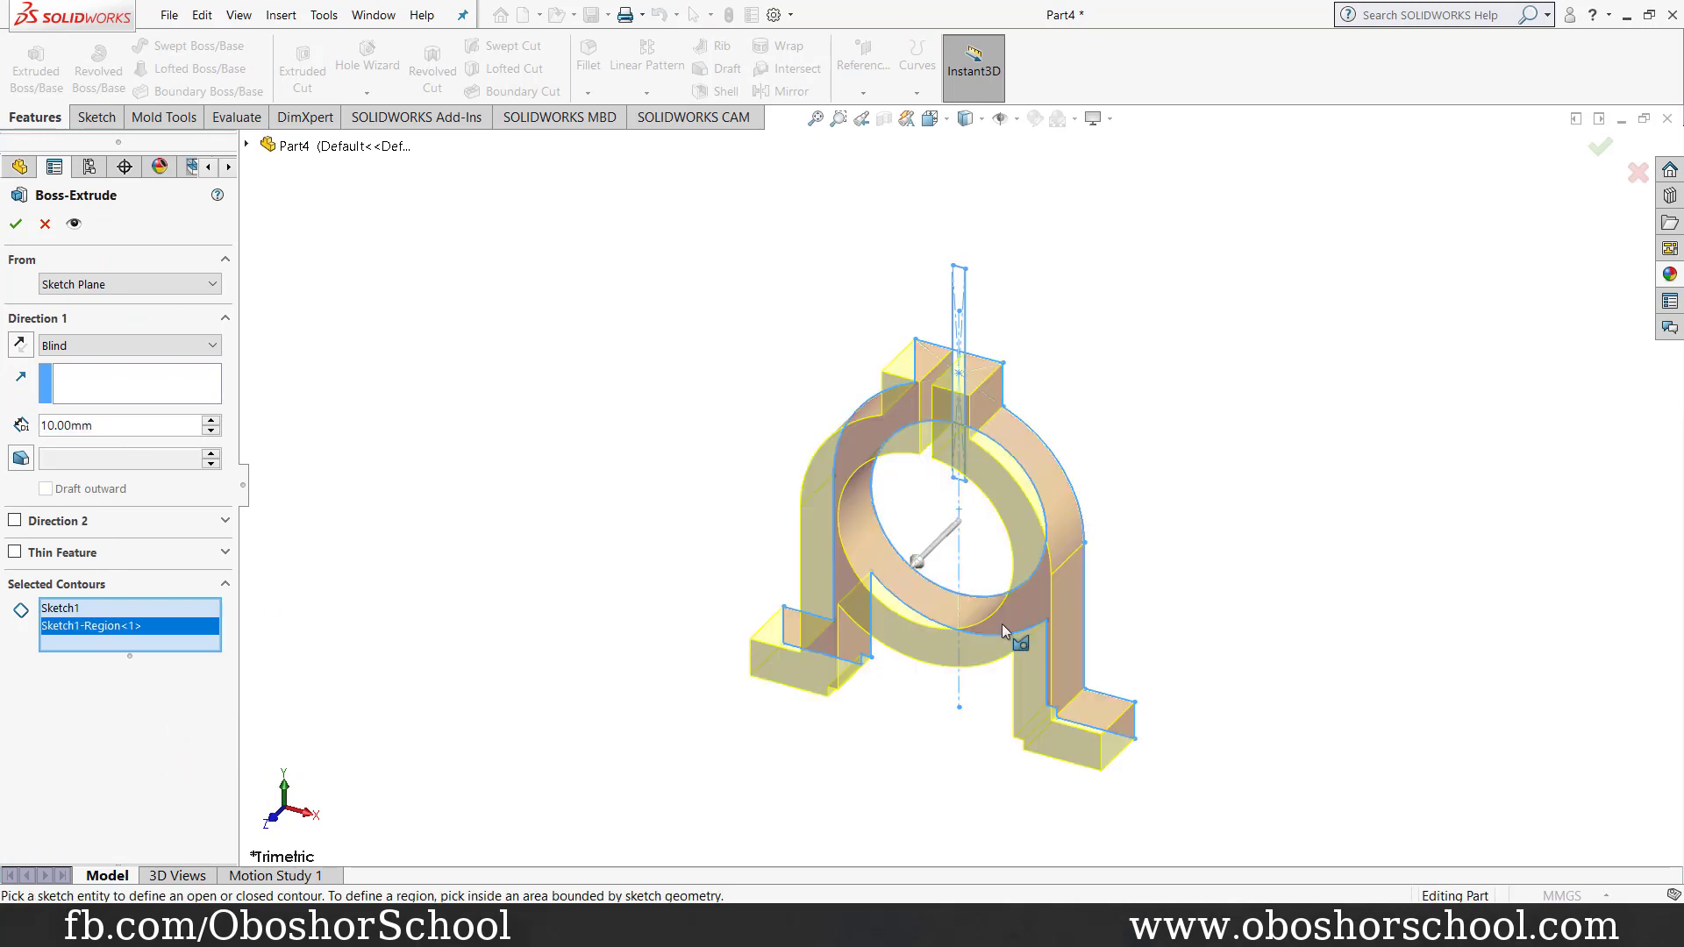
{"action": "left_click", "coordinate": [994, 929]}
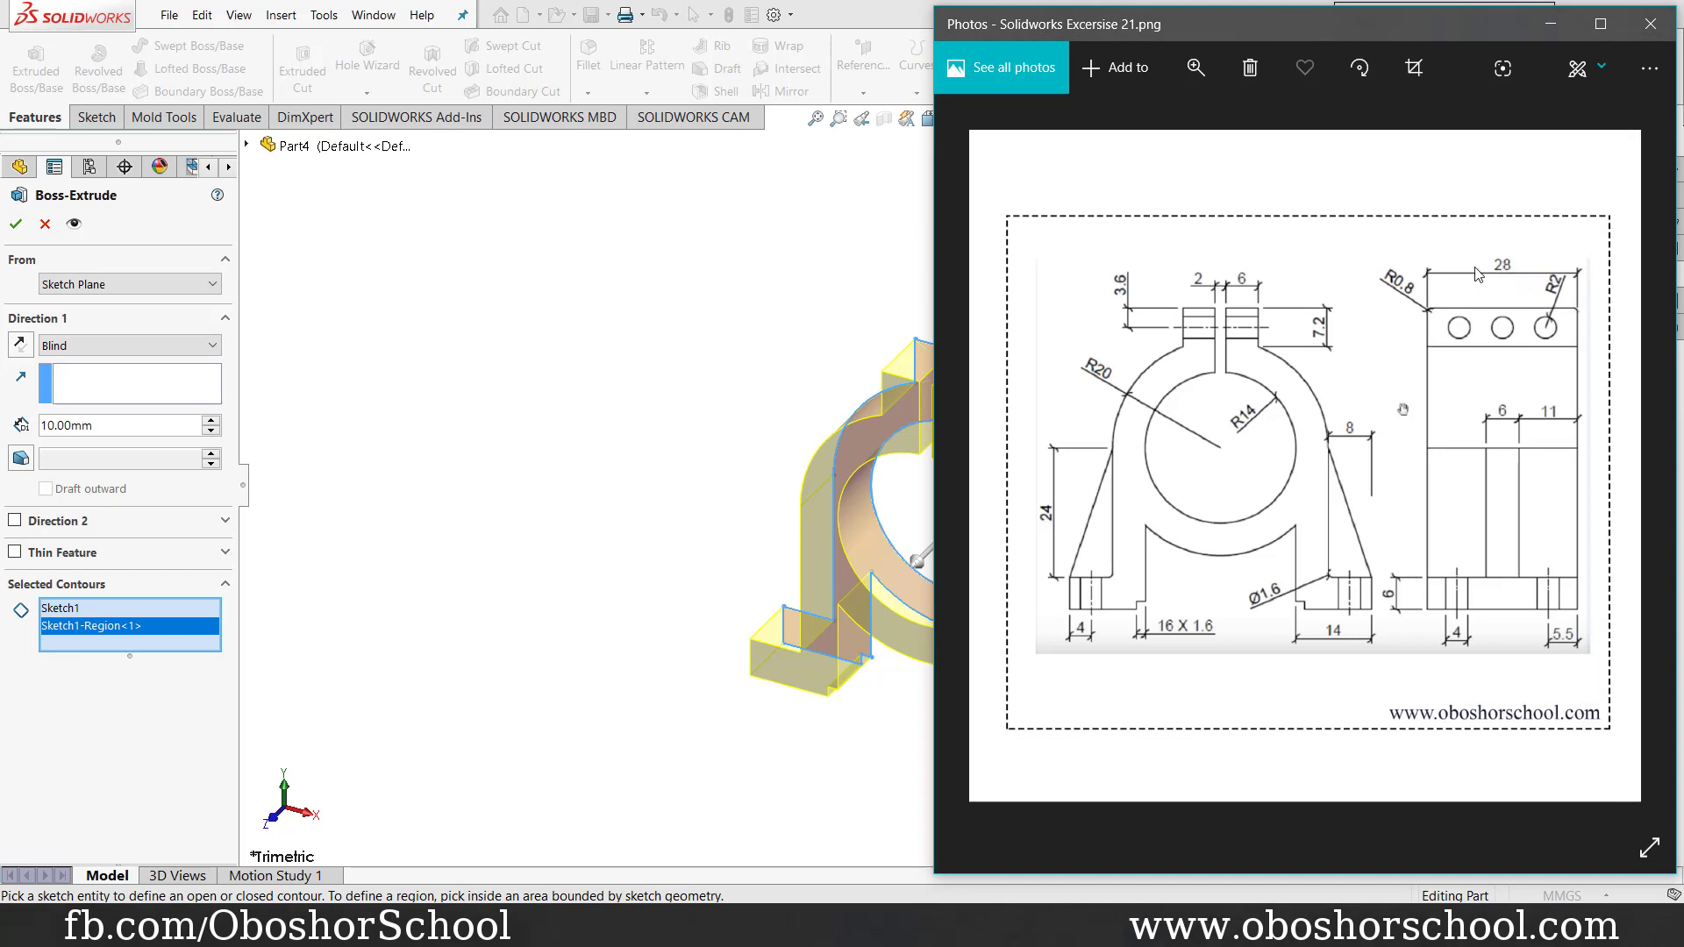
{"action": "left_click", "coordinate": [128, 418]}
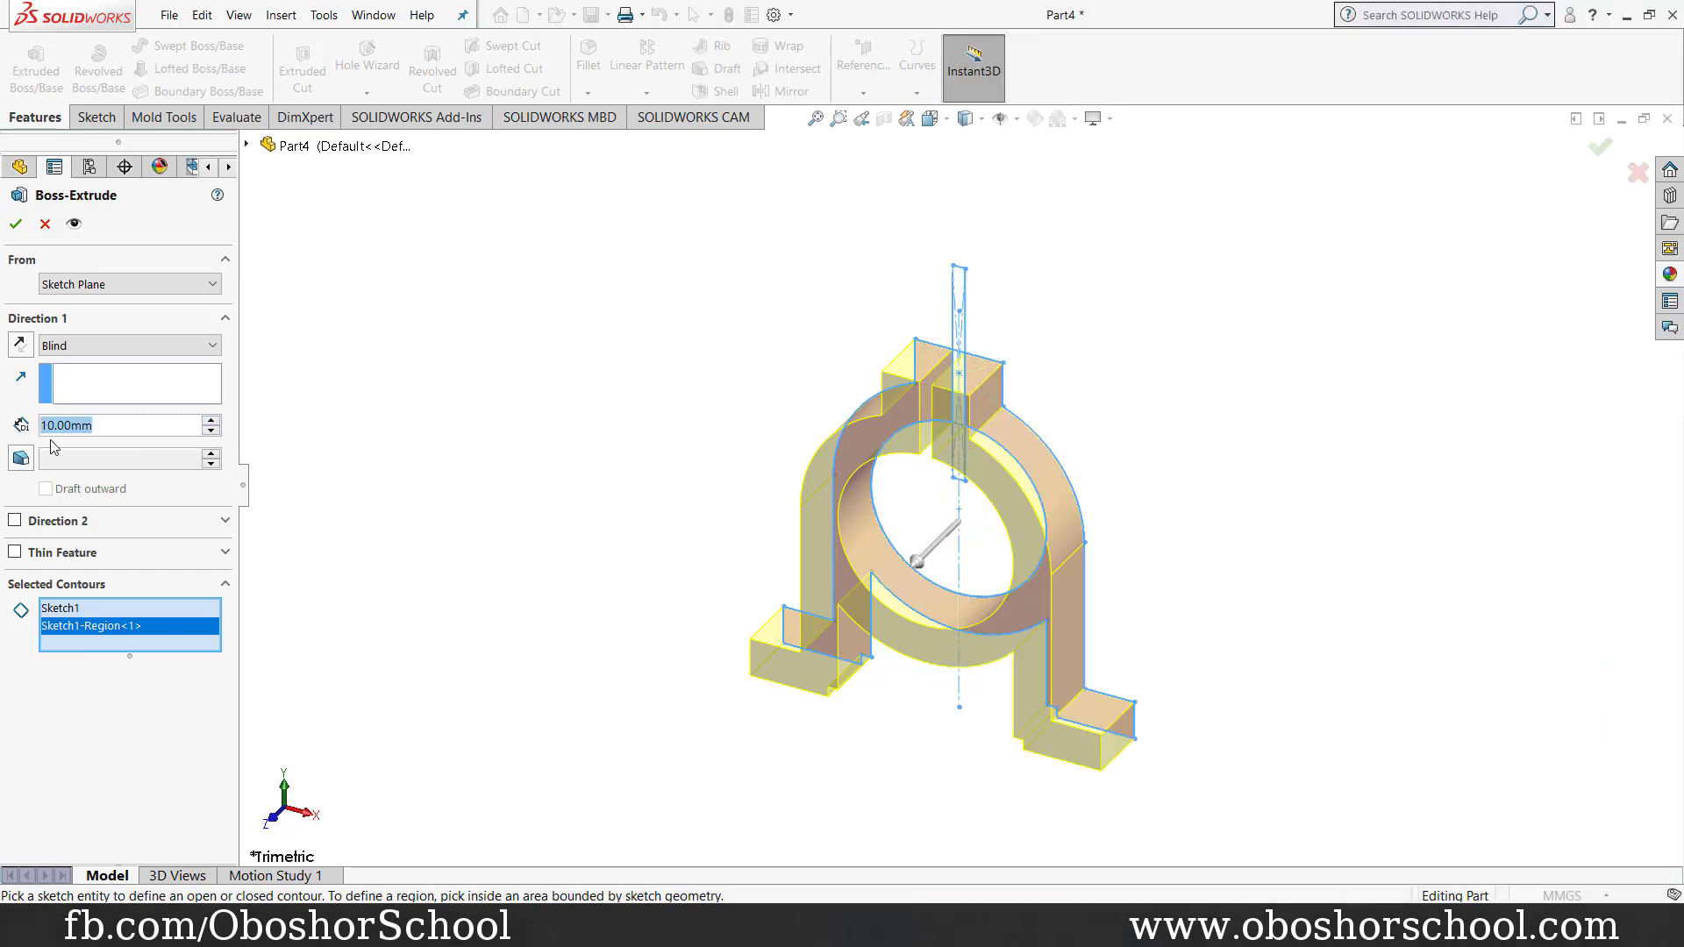
{"action": "type", "text": "28"}
{"action": "key", "text": "Return"}
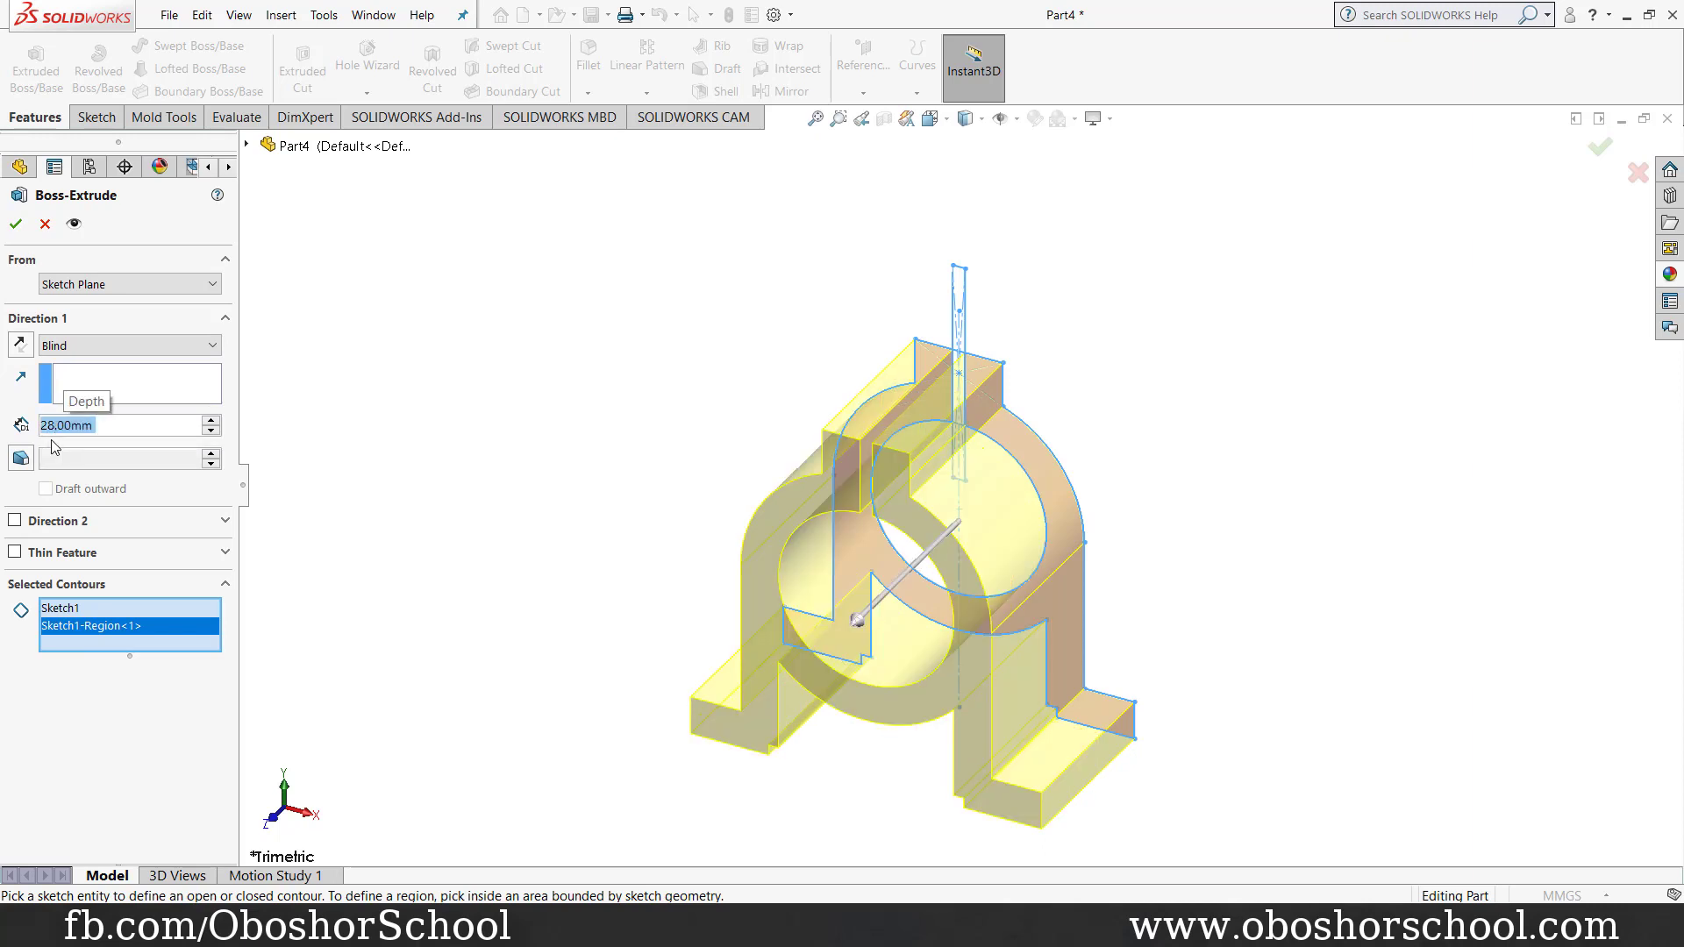
{"action": "left_click", "coordinate": [18, 225]}
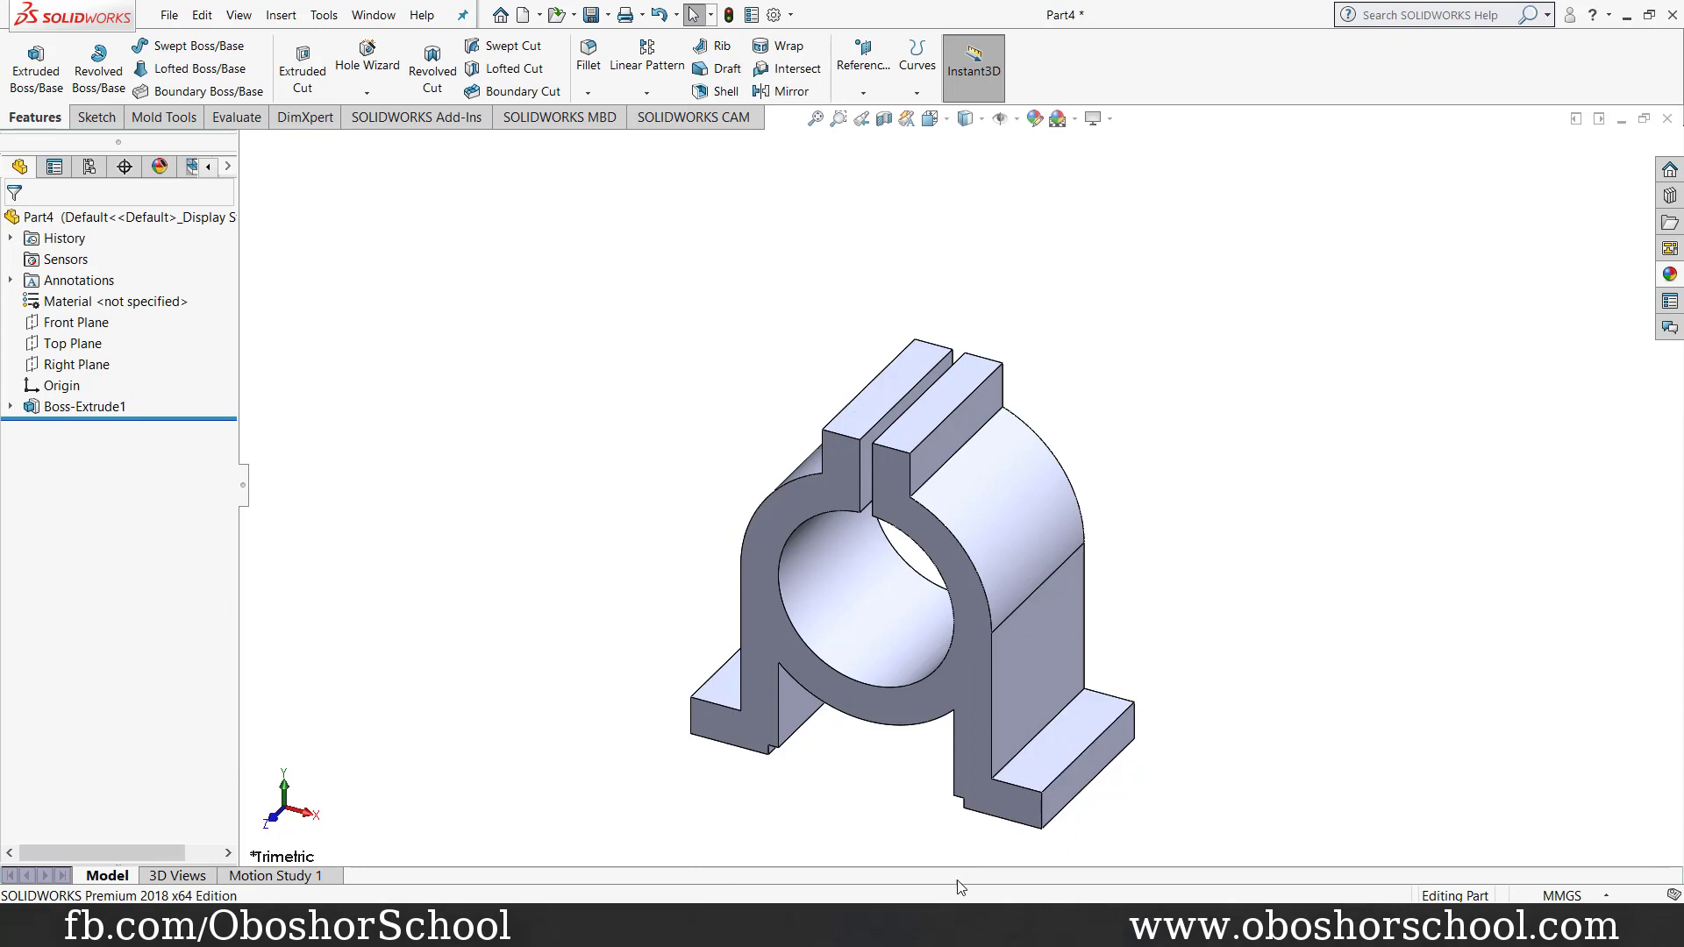
{"action": "key", "text": "alt+Tab"}
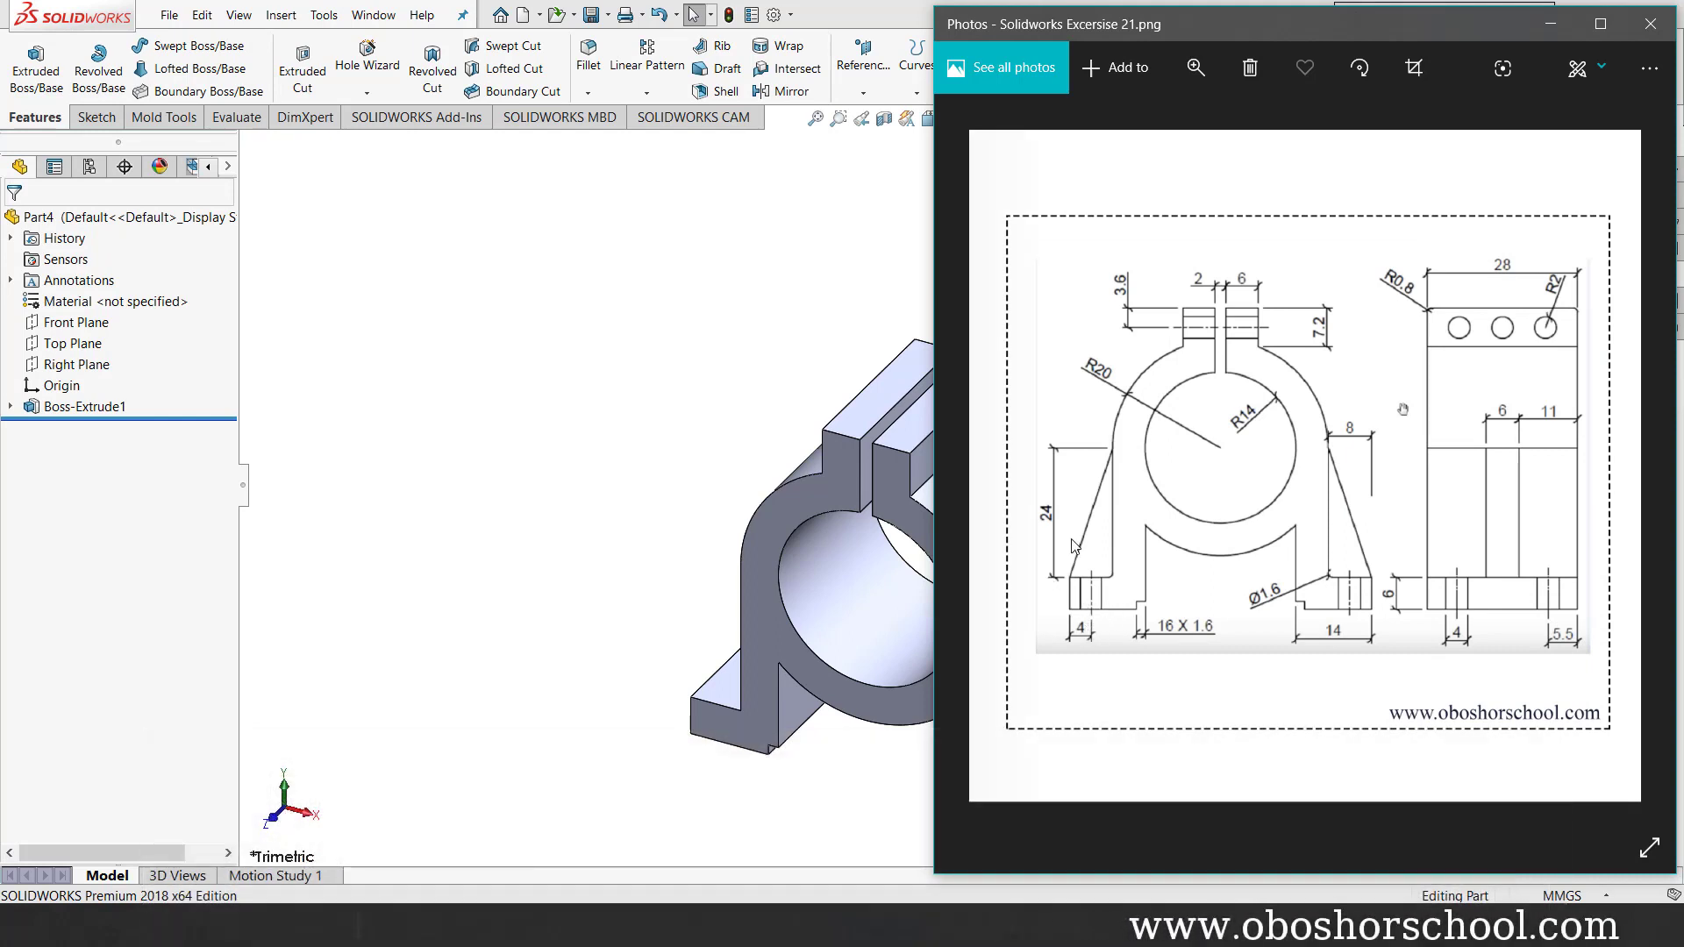
{"action": "left_click", "coordinate": [710, 699]}
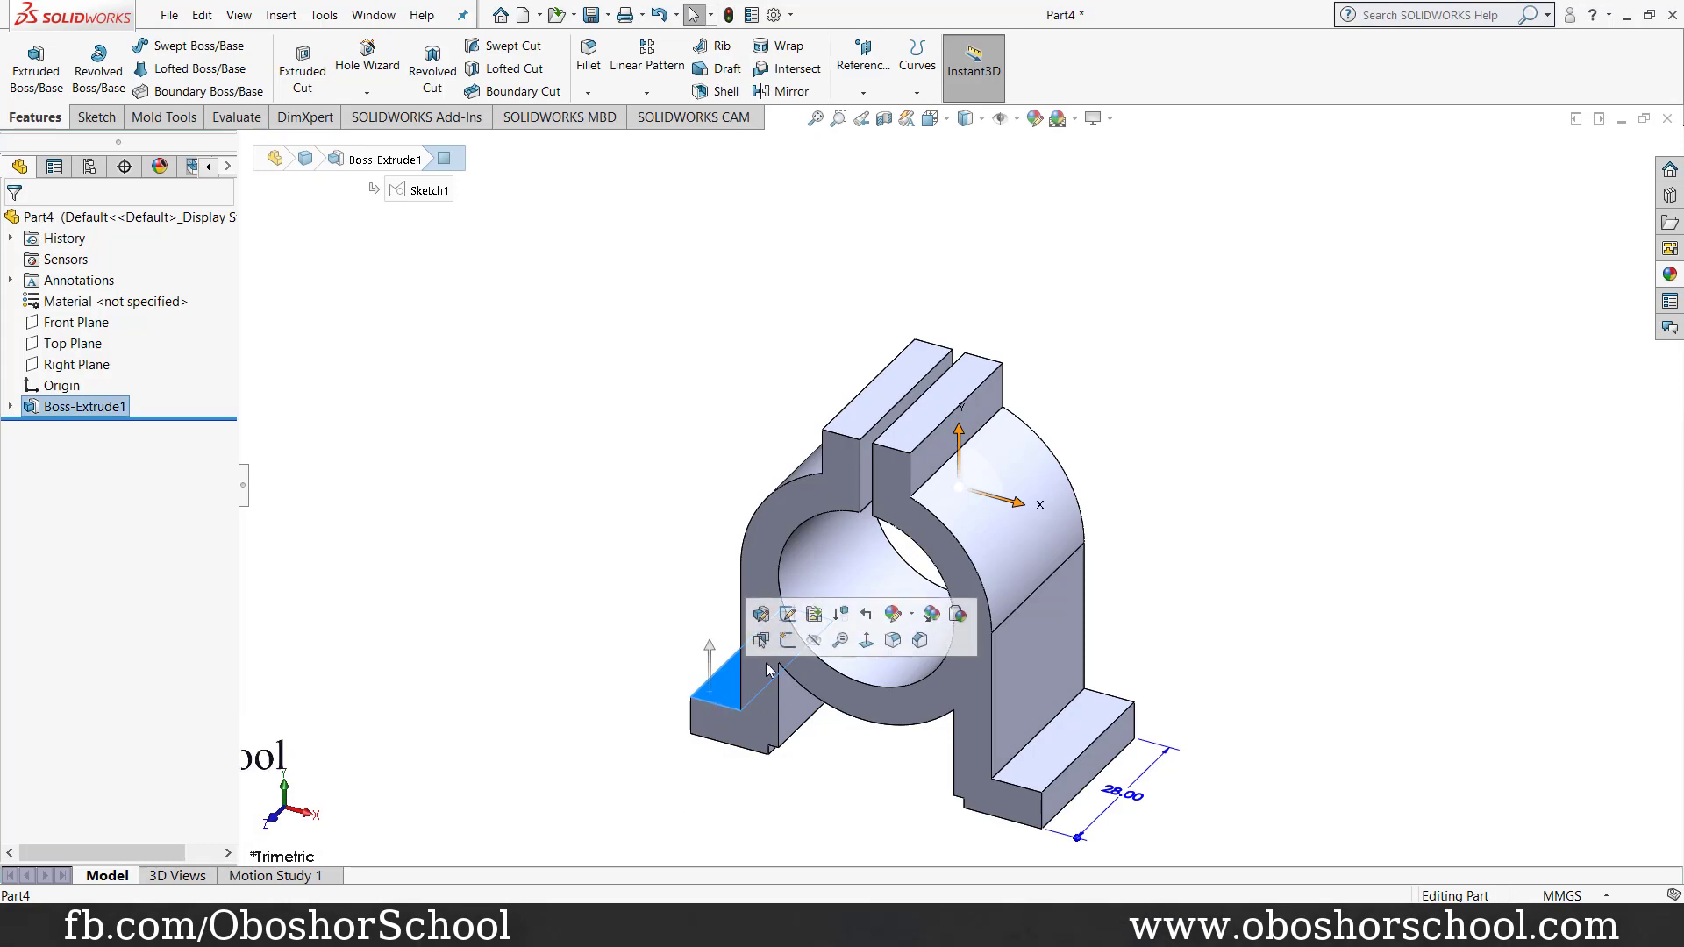
Step: Start a sketch on the left foot face and view it Normal To
{"action": "left_click", "coordinate": [778, 642]}
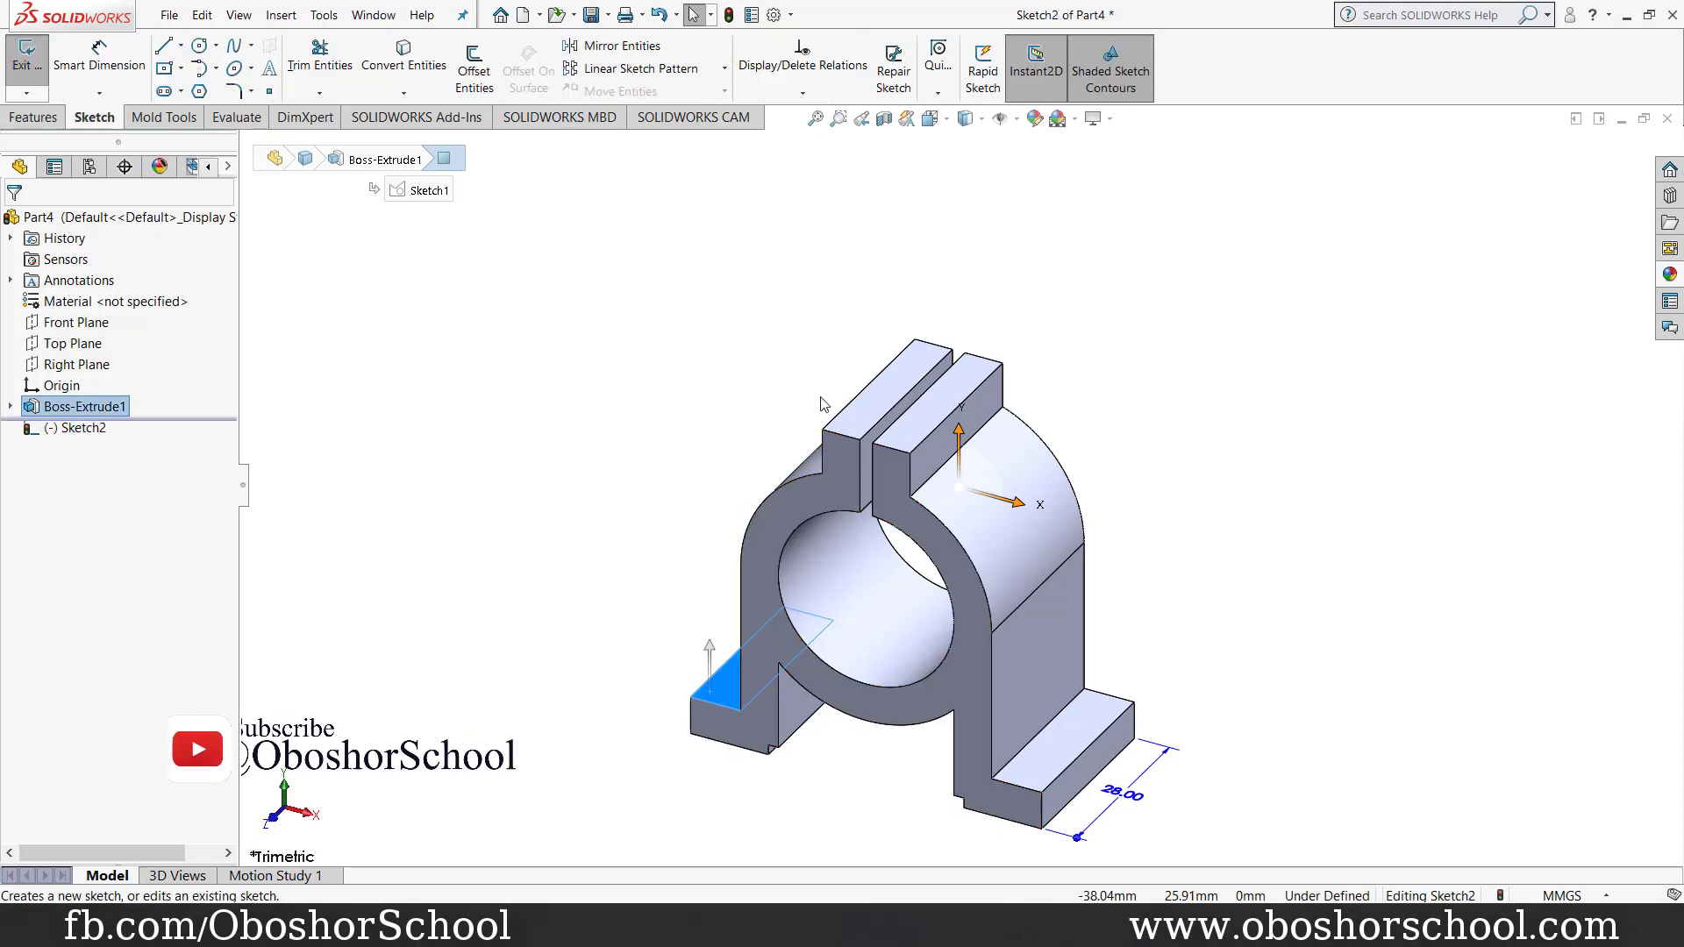
{"action": "left_click", "coordinate": [940, 125]}
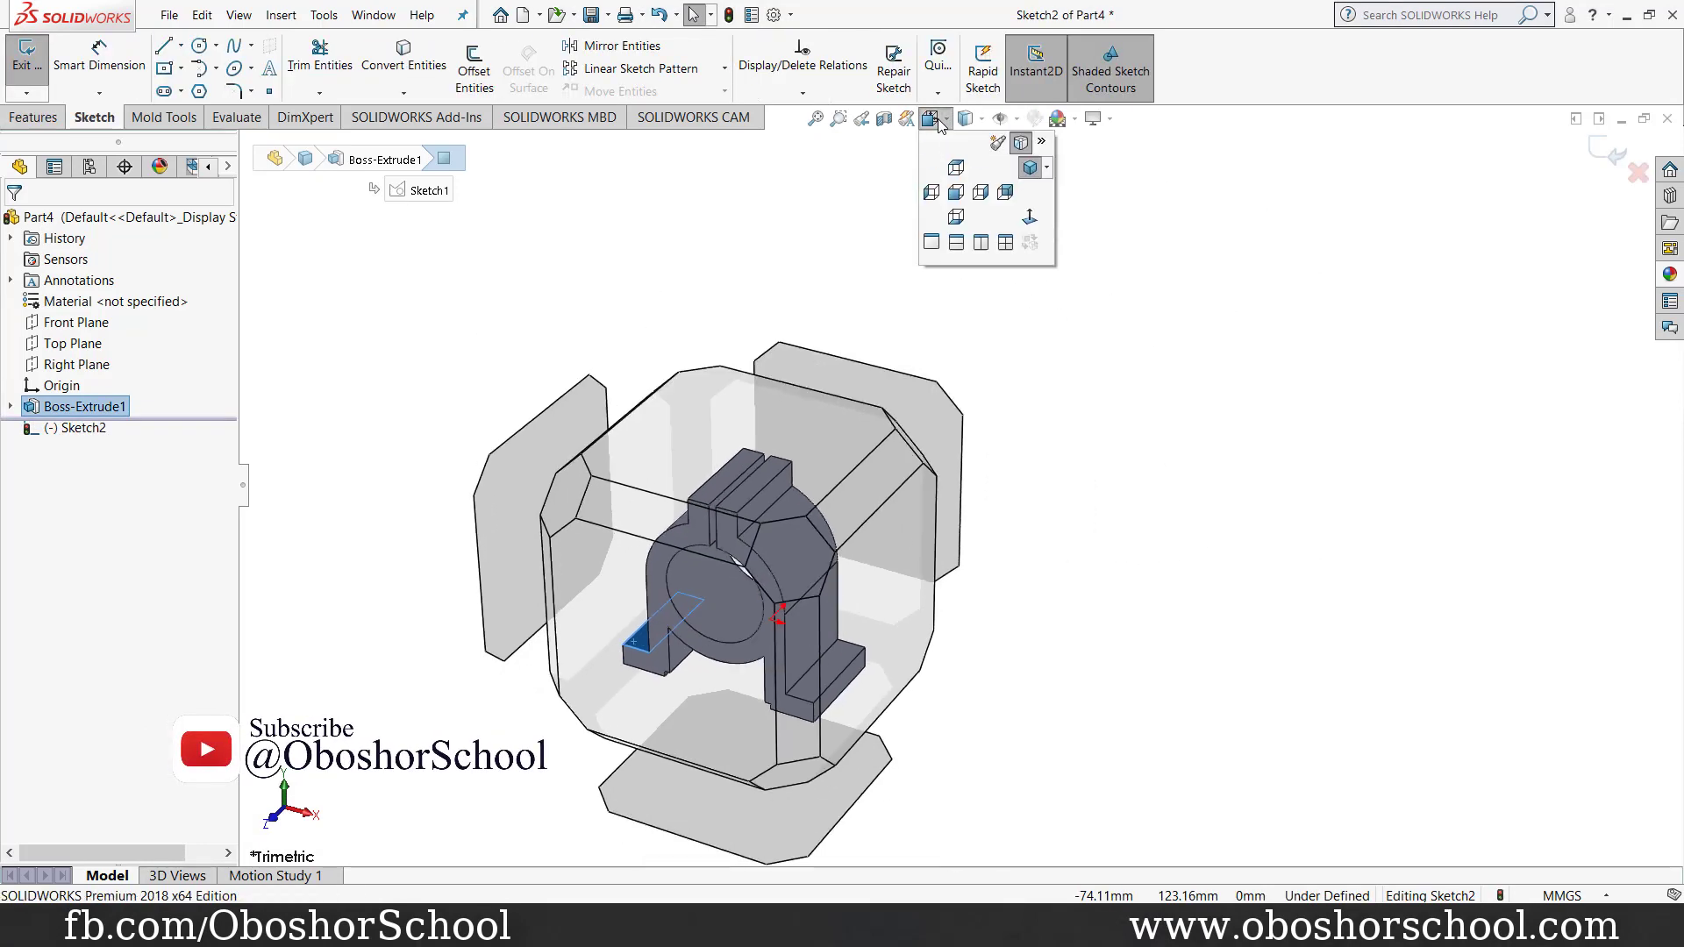
{"action": "left_click", "coordinate": [1031, 221]}
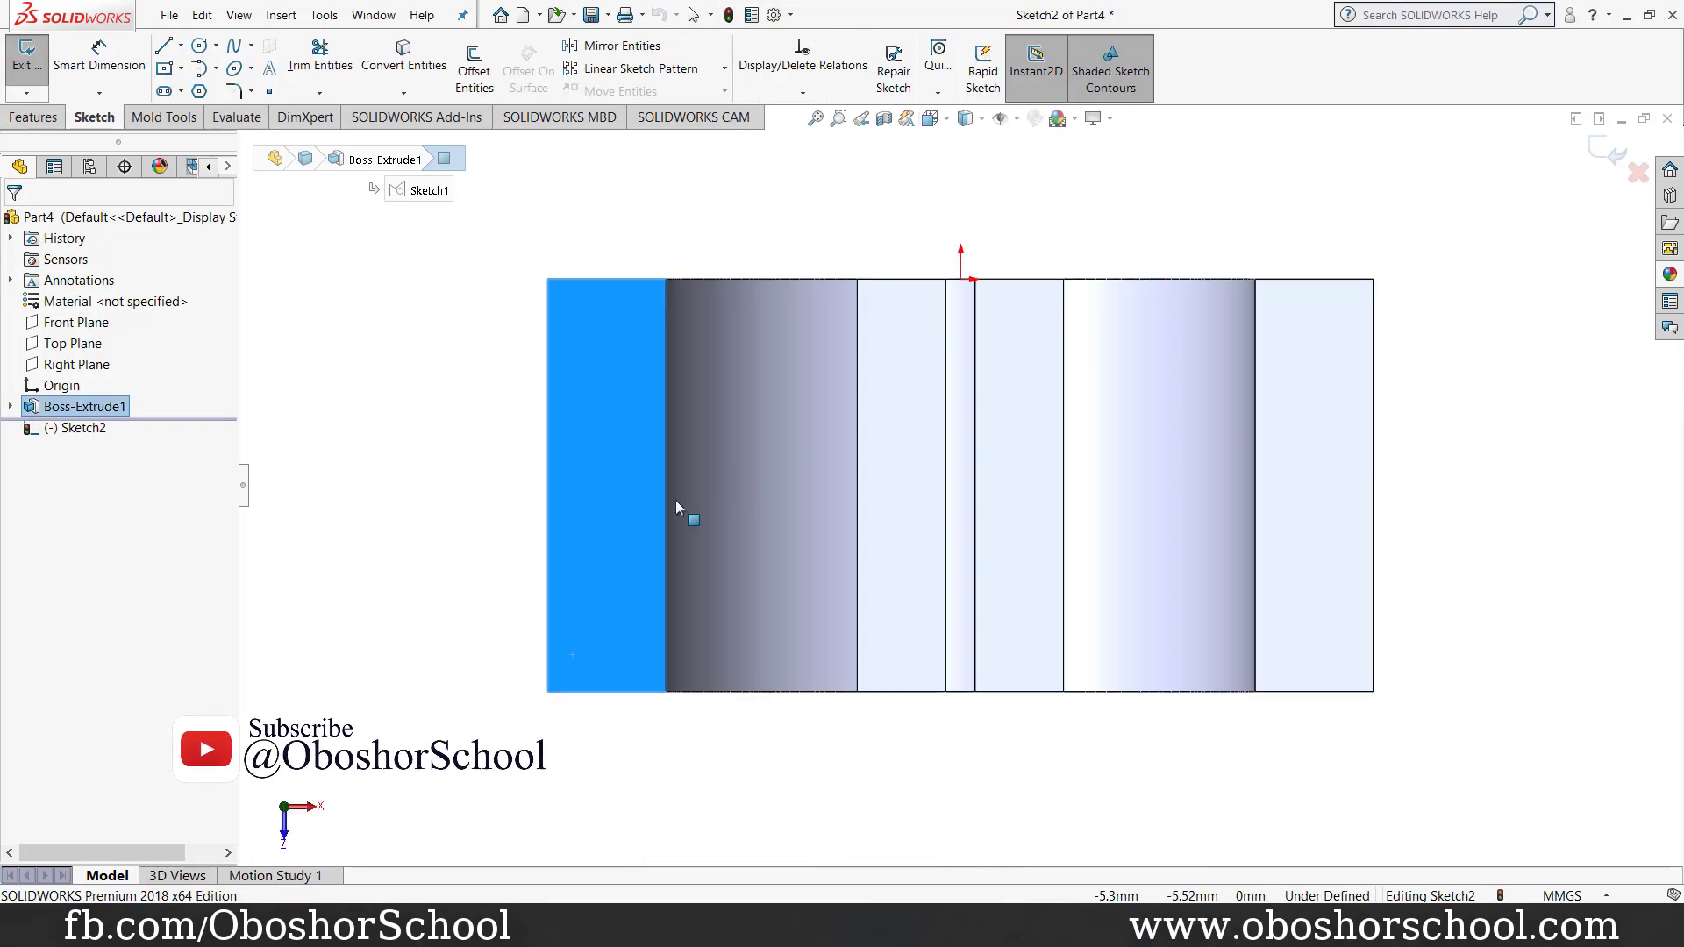
Step: Draw a vertical centerline from the face's top edge to its bottom edge
{"action": "left_click", "coordinate": [180, 46]}
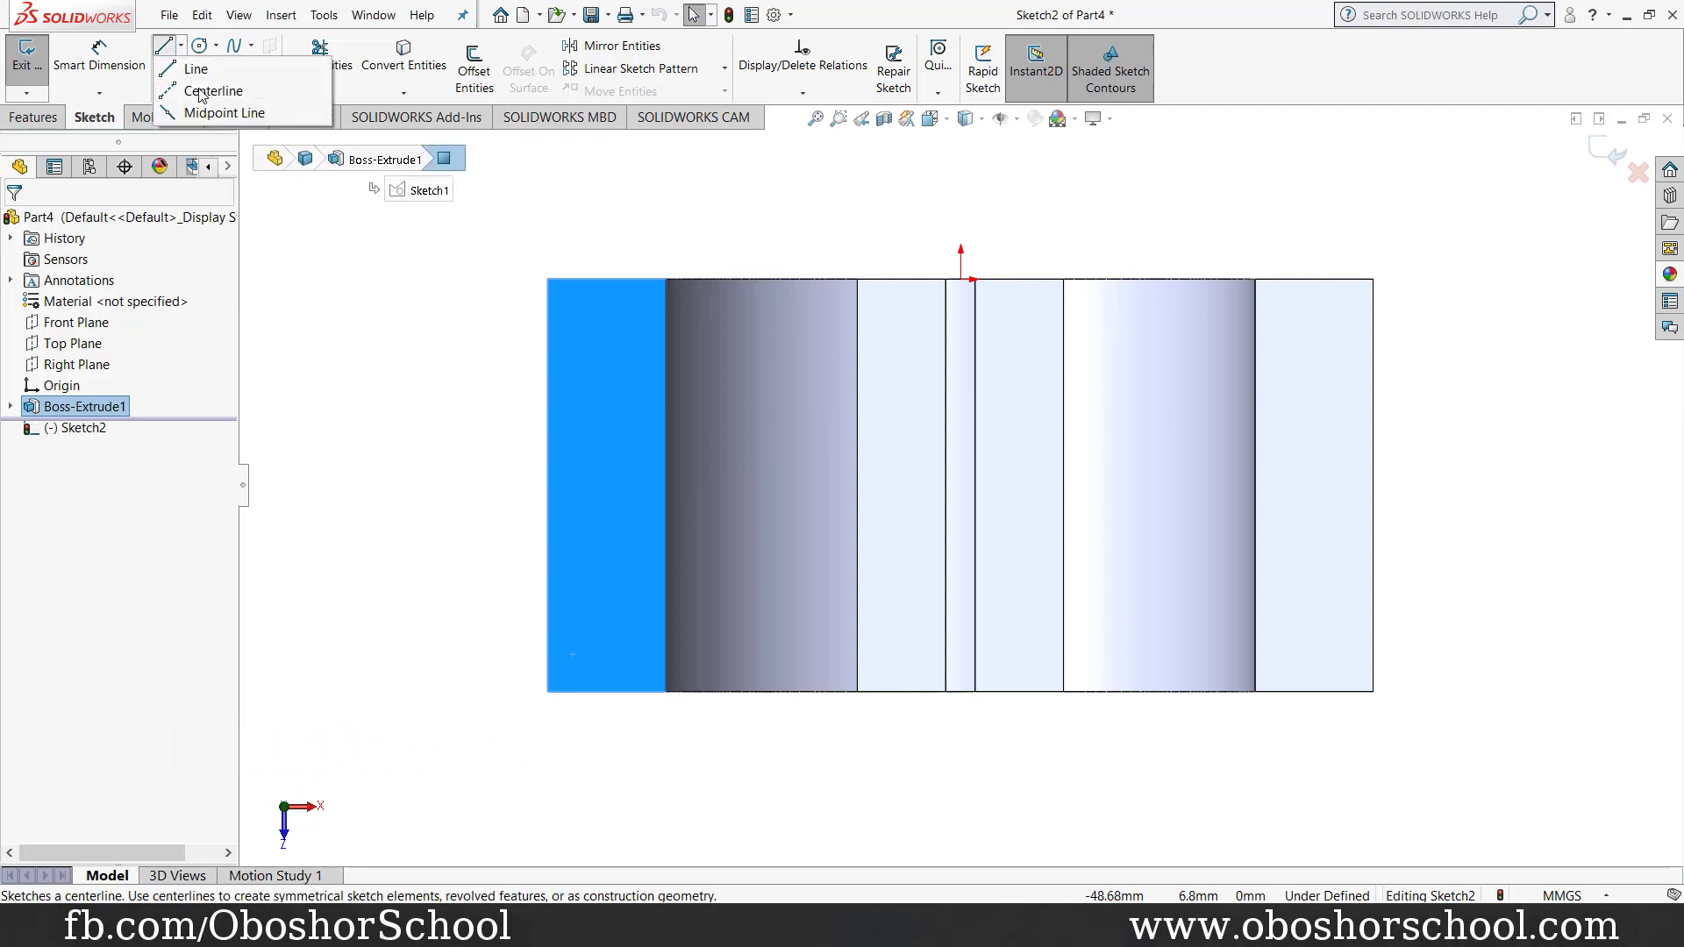
{"action": "left_click", "coordinate": [200, 87]}
{"action": "left_click_drag", "start_coordinate": [589, 279], "coordinate": [589, 700]}
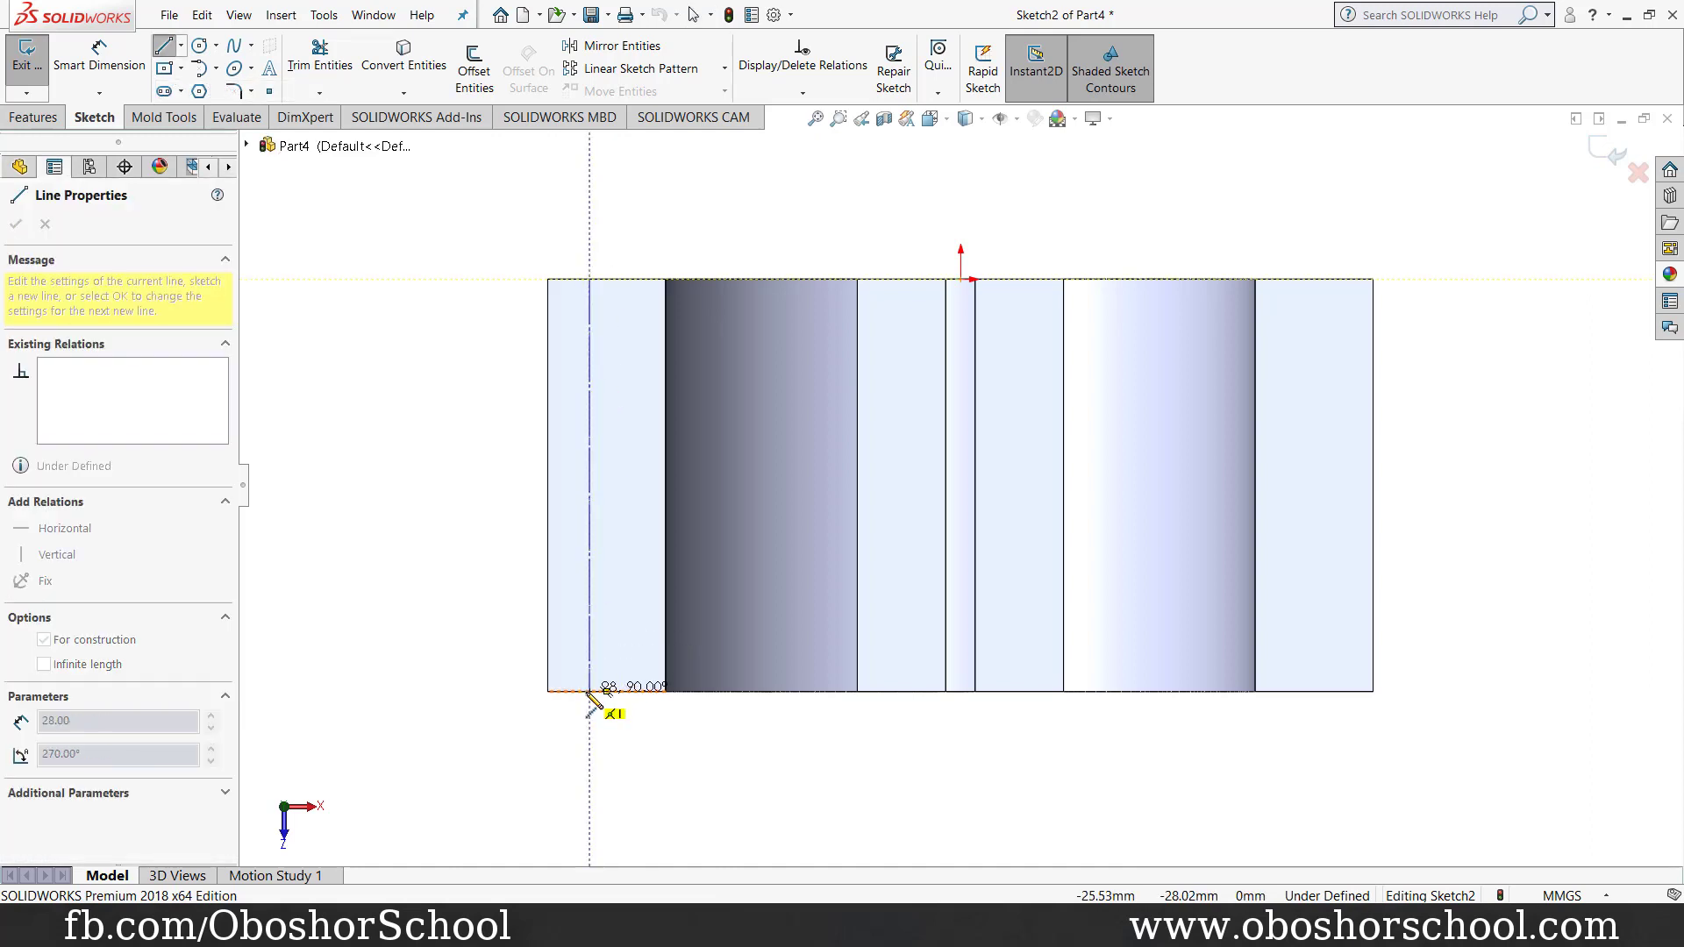
{"action": "right_click", "coordinate": [589, 711]}
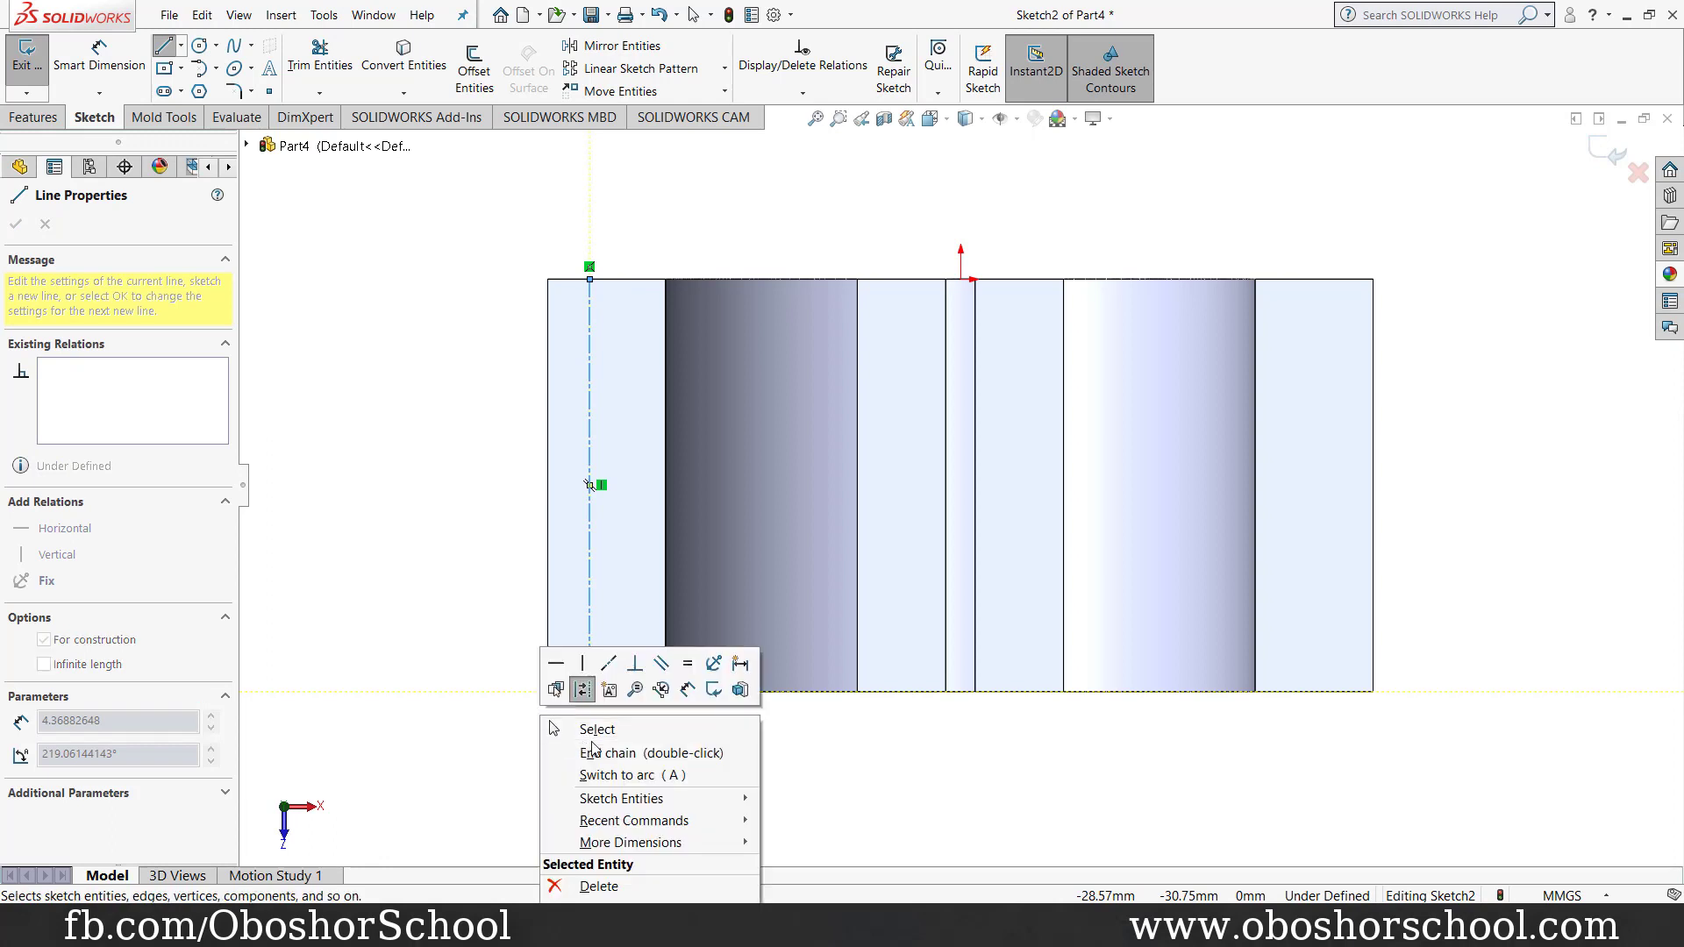
{"action": "left_click", "coordinate": [612, 735]}
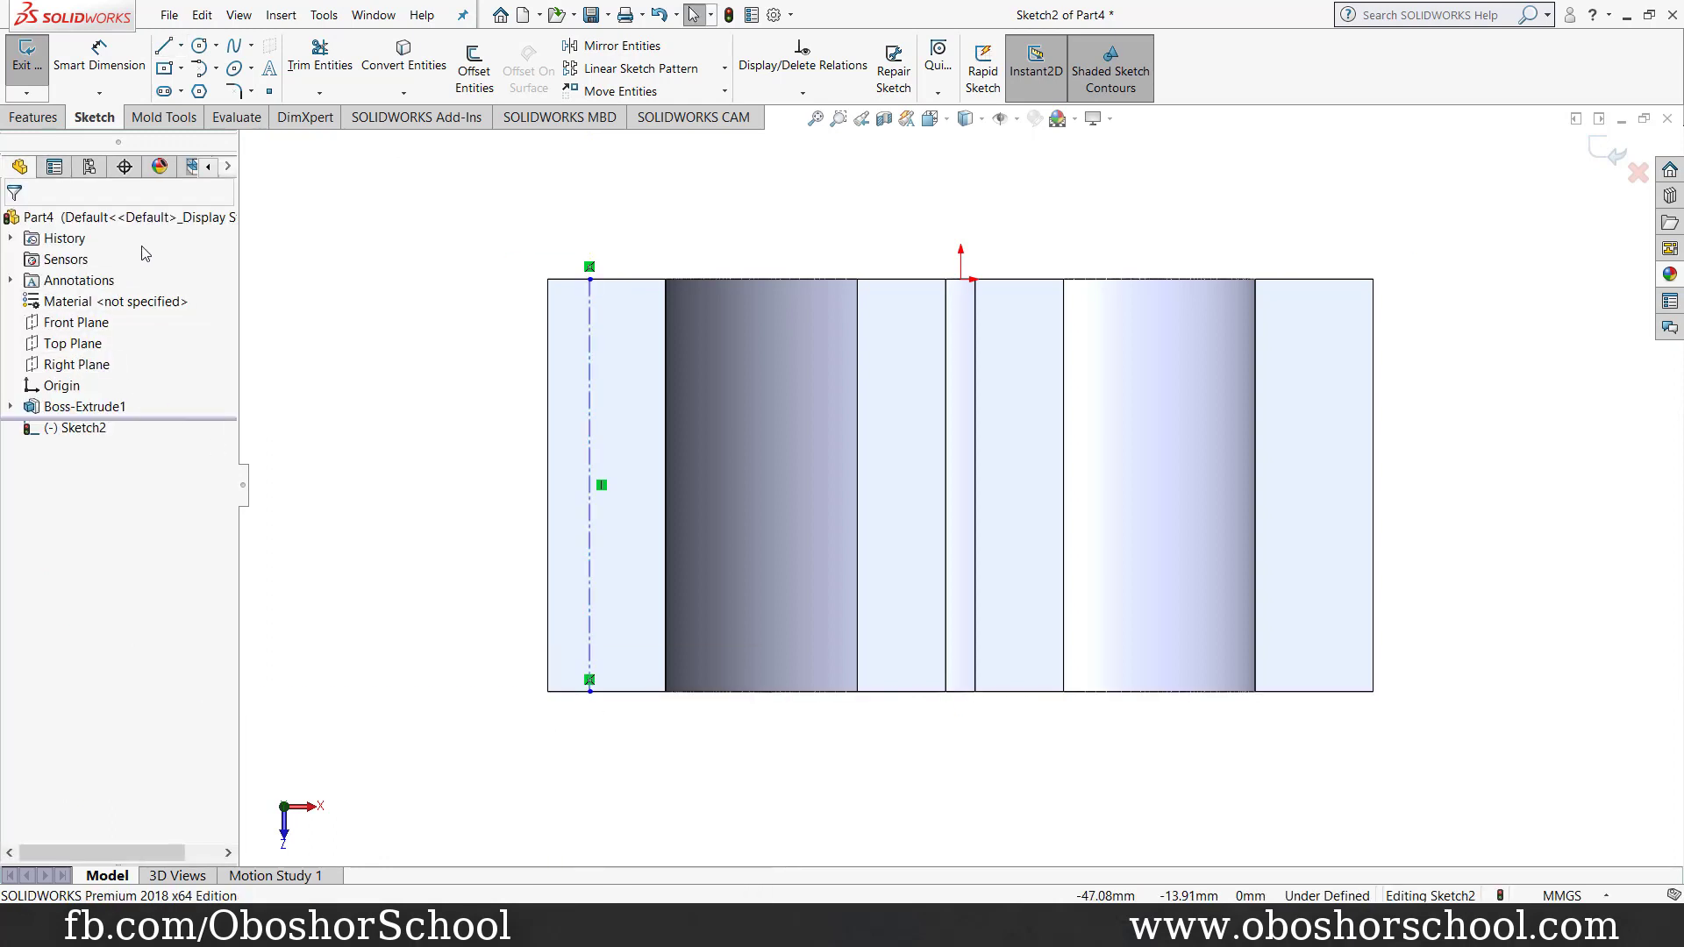
Step: Draw an upper and a lower circle on the centerline
{"action": "left_click", "coordinate": [199, 46]}
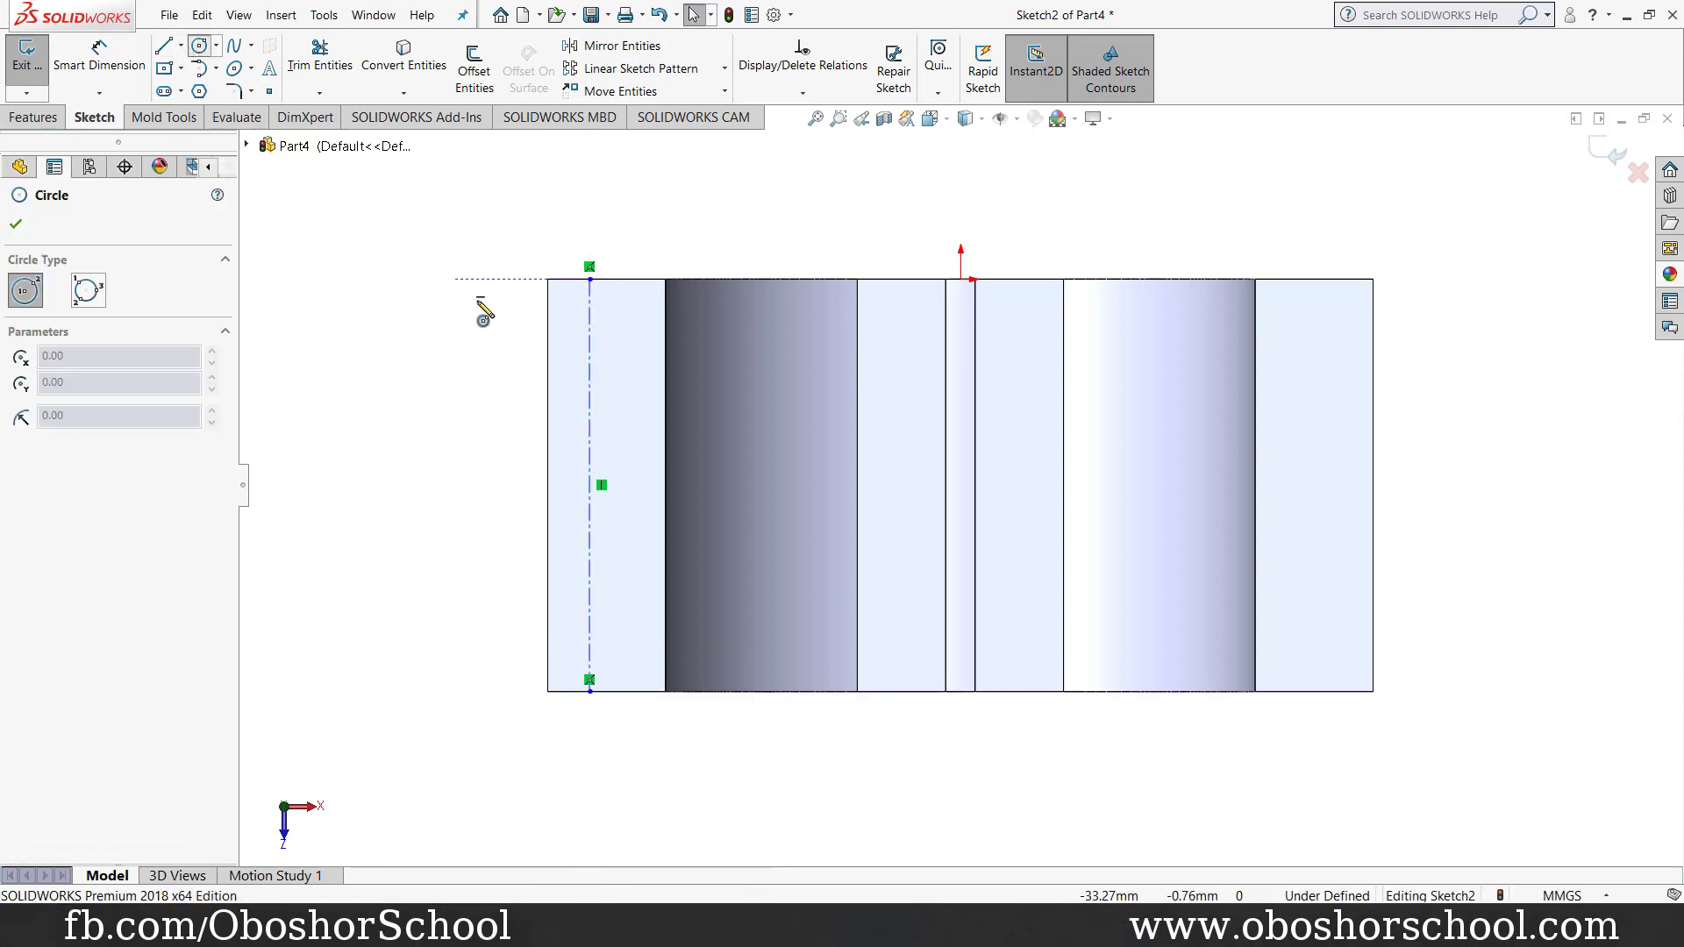
{"action": "left_click", "coordinate": [590, 346]}
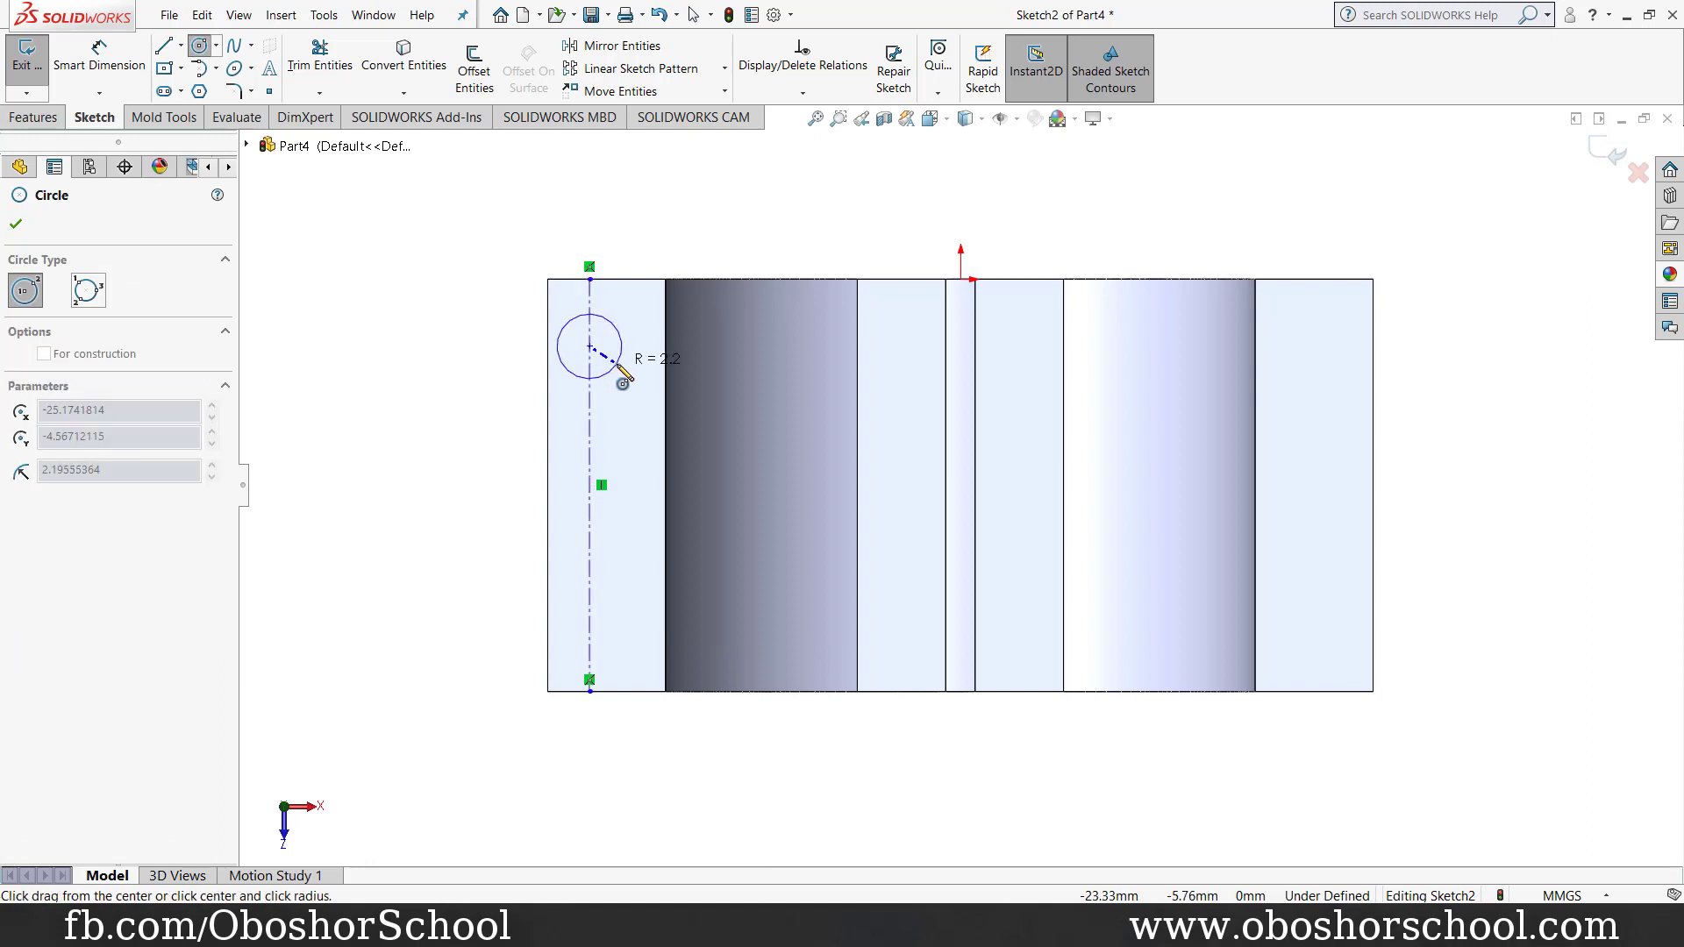
{"action": "left_click", "coordinate": [590, 576]}
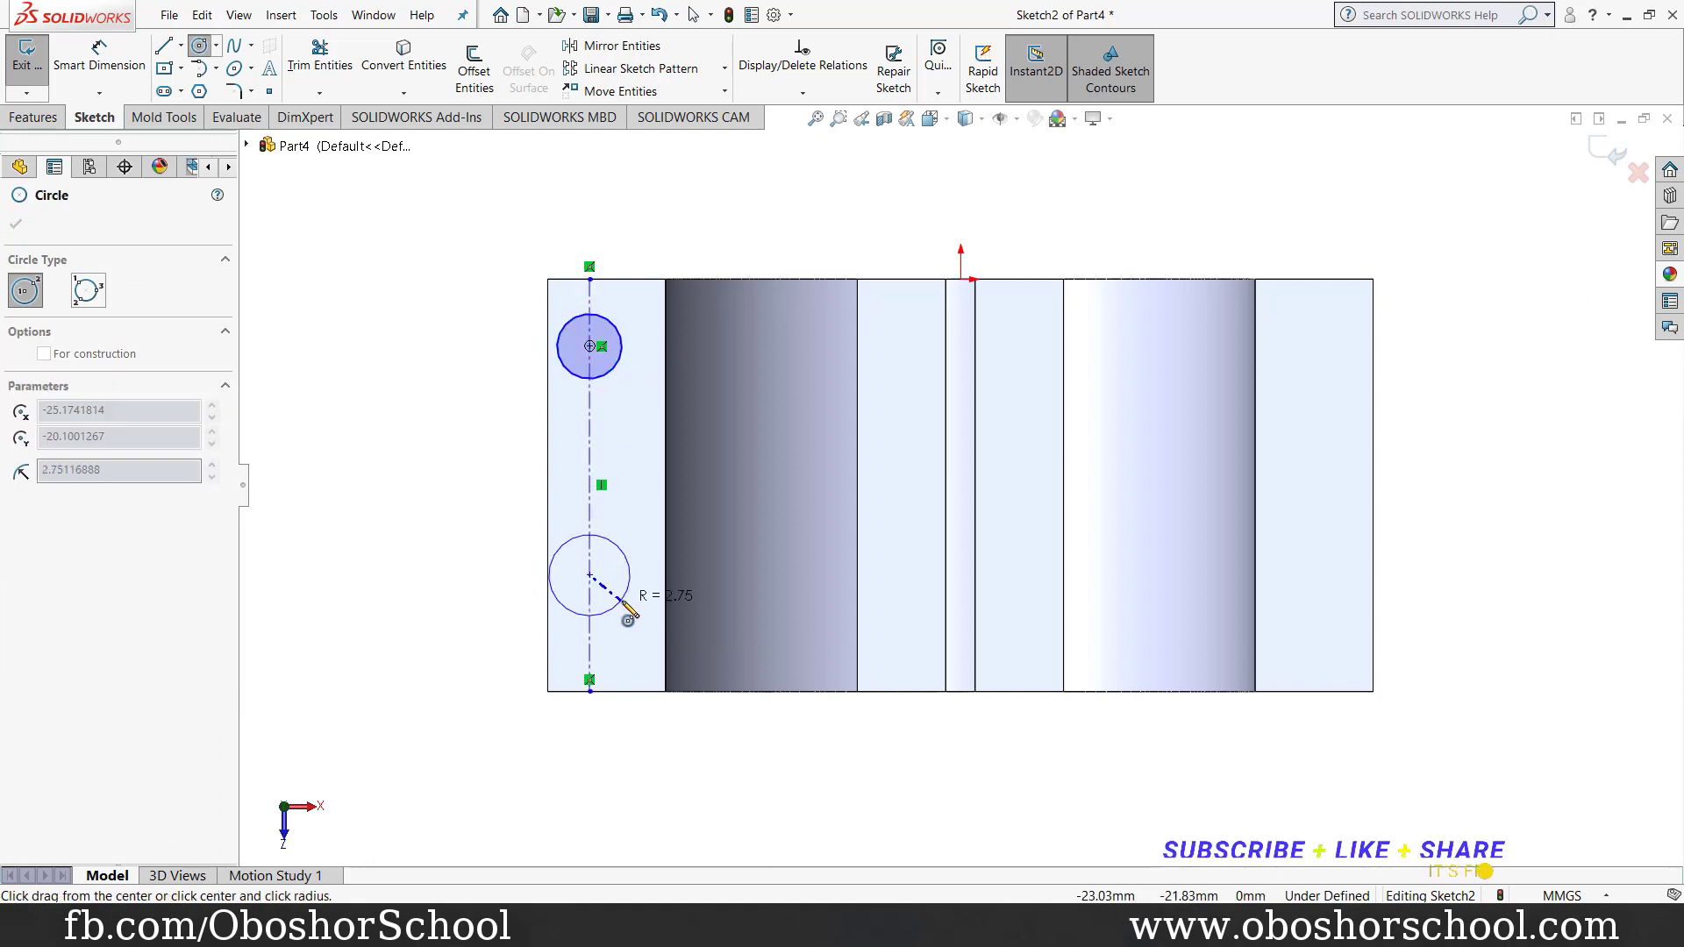
{"action": "left_click", "coordinate": [620, 601]}
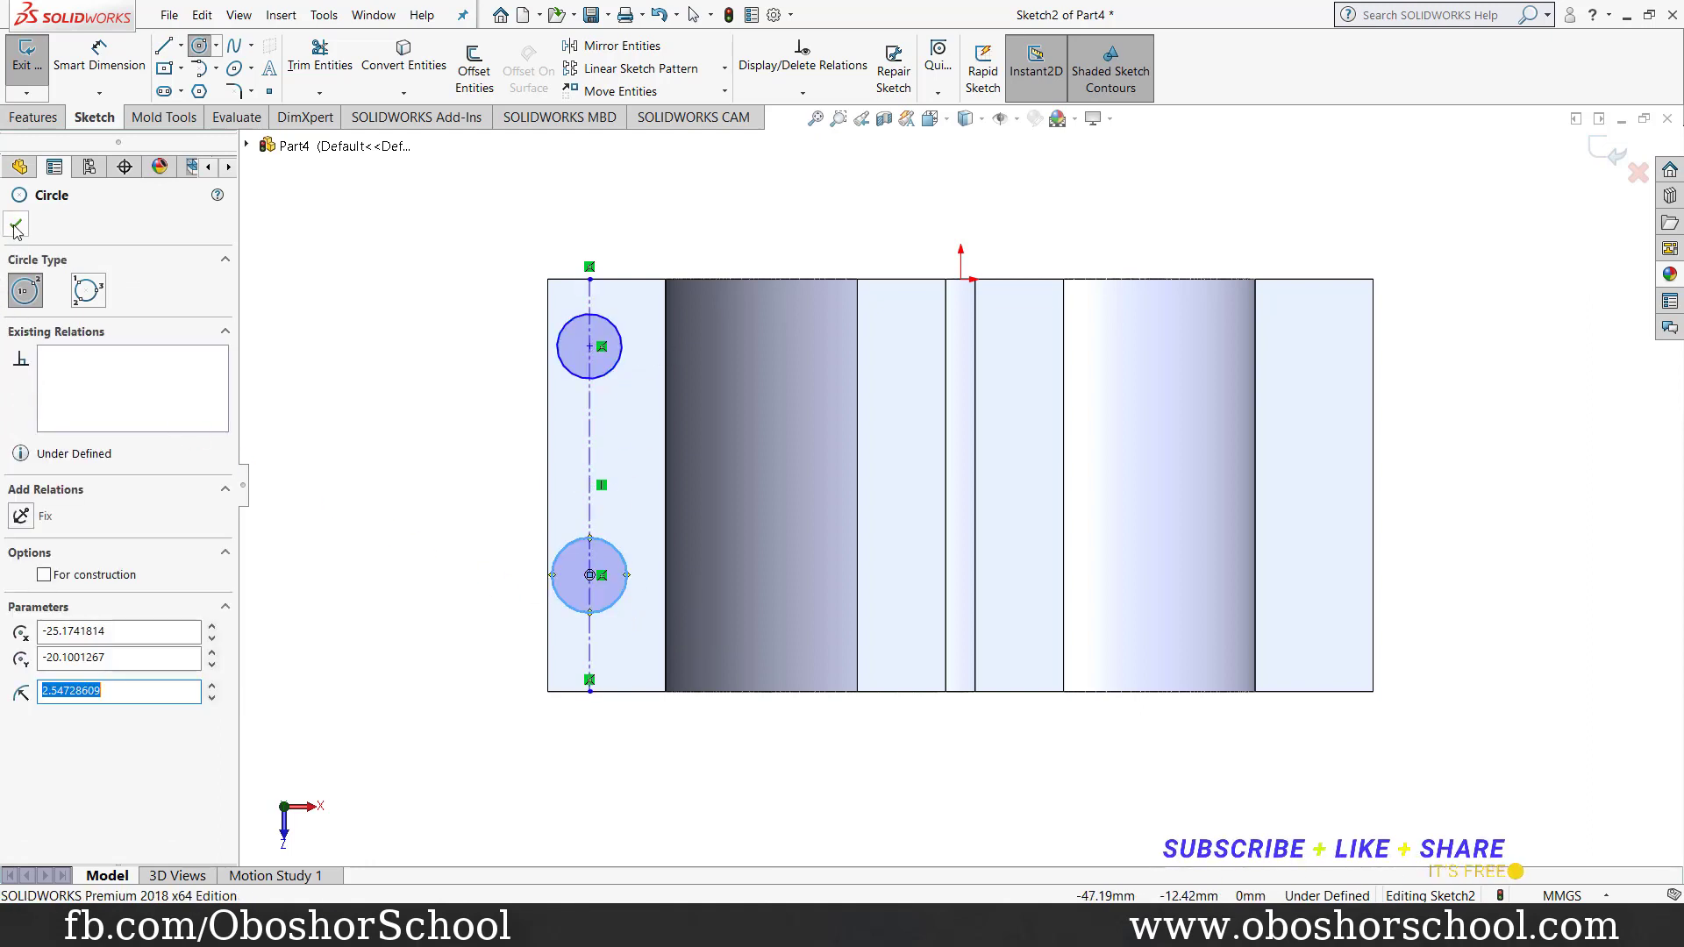
{"action": "left_click", "coordinate": [16, 227]}
Step: Dimension the upper circle: 4 from the left edge, Ø4, 5.5 from the top edge
{"action": "left_click", "coordinate": [98, 58]}
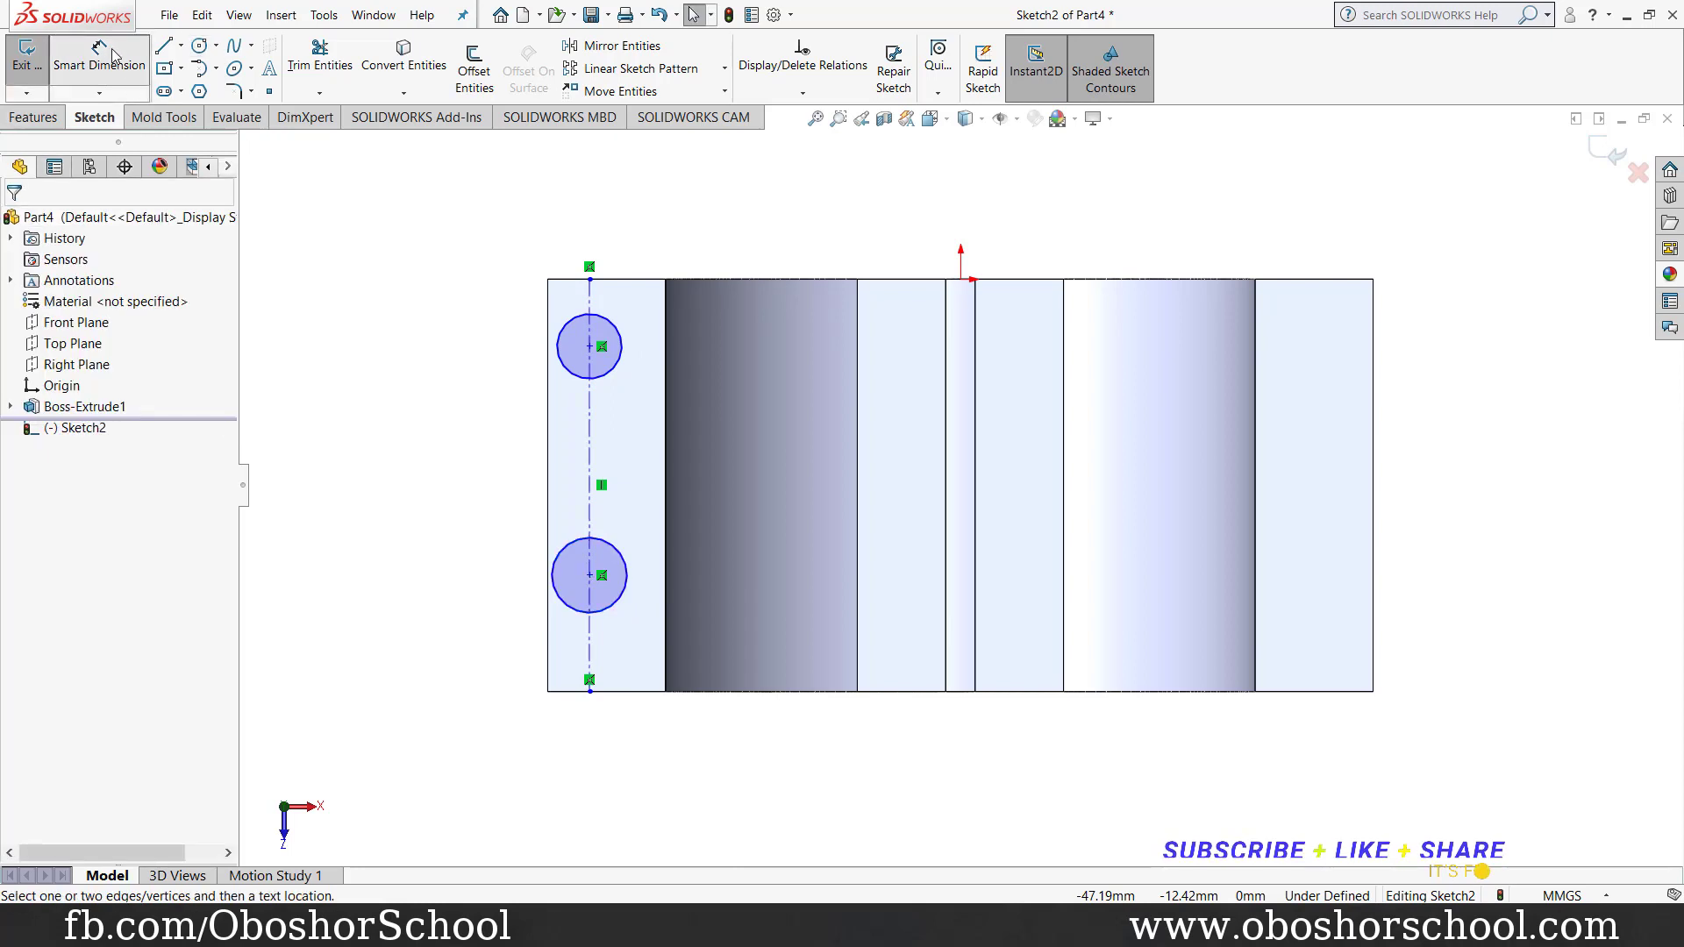
{"action": "left_click", "coordinate": [589, 347]}
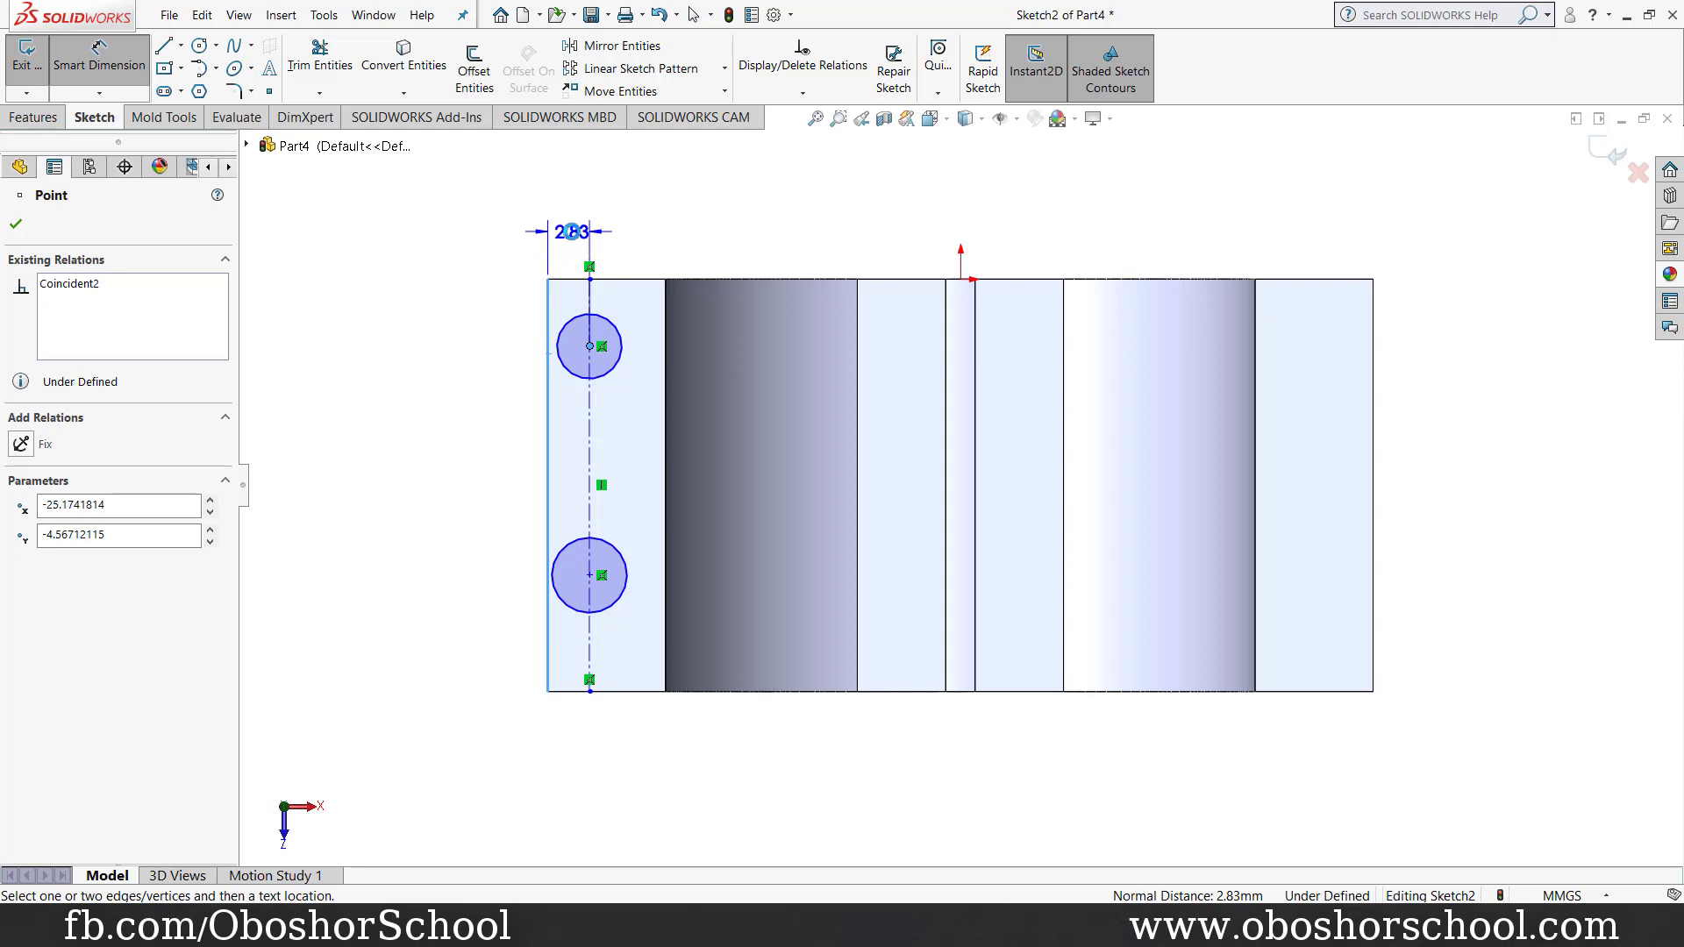
{"action": "left_click", "coordinate": [571, 231]}
{"action": "type", "text": "4"}
{"action": "key", "text": "Return"}
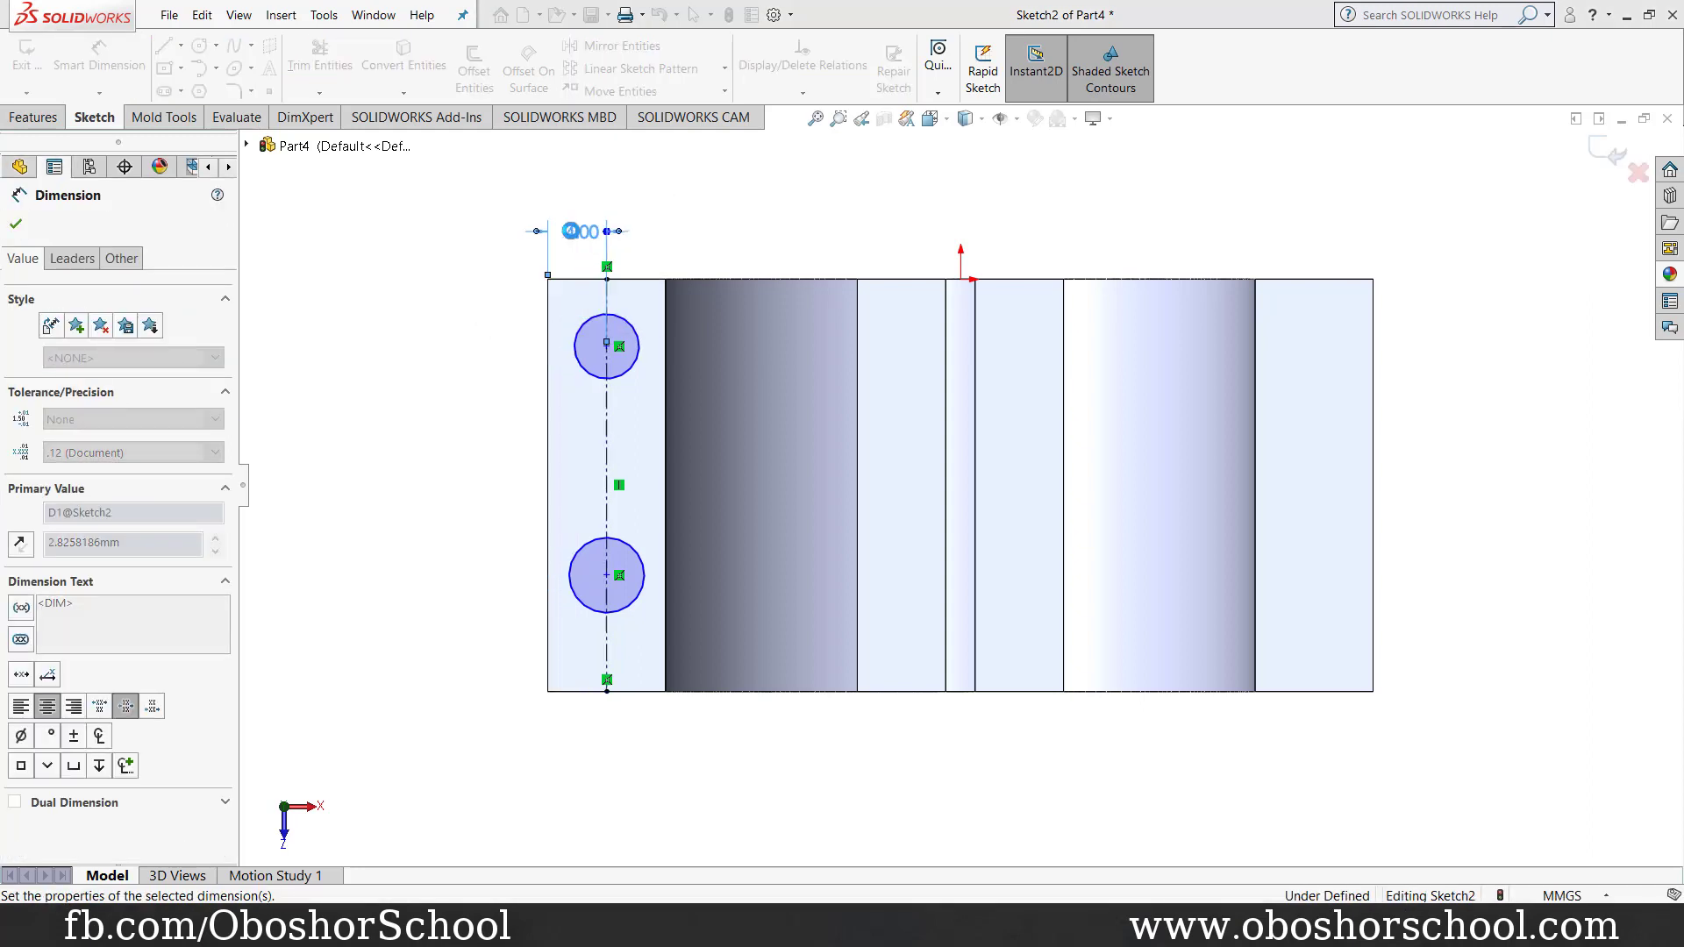
{"action": "left_click", "coordinate": [583, 342]}
{"action": "left_click", "coordinate": [461, 363]}
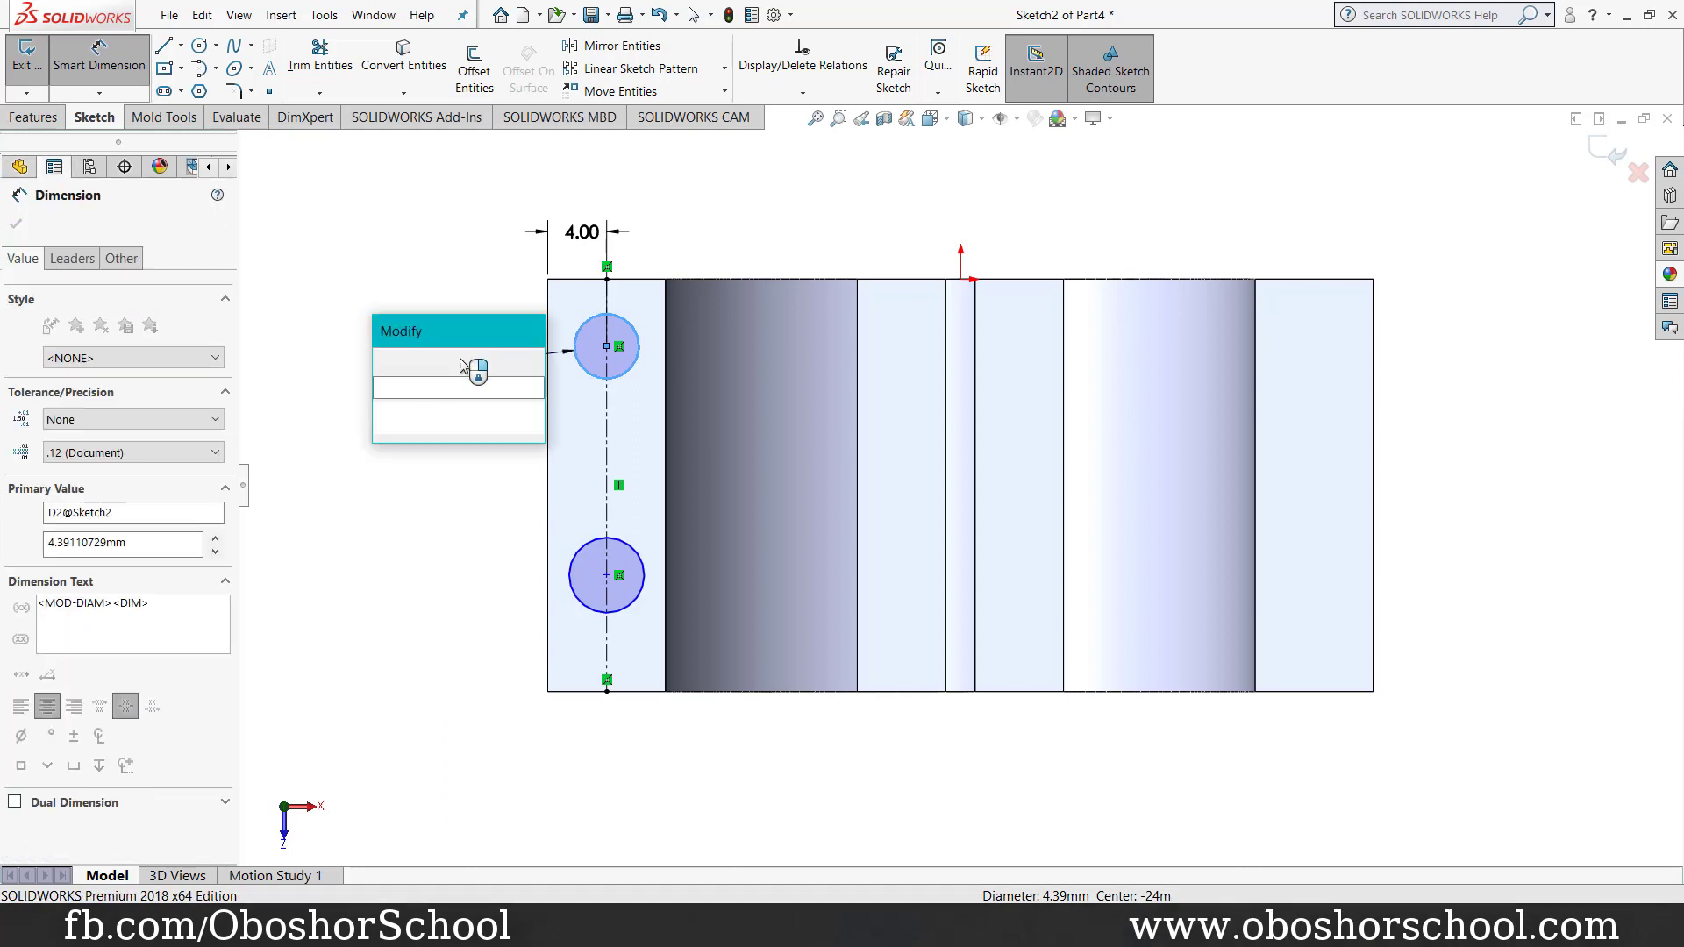
{"action": "type", "text": "4"}
{"action": "key", "text": "Return"}
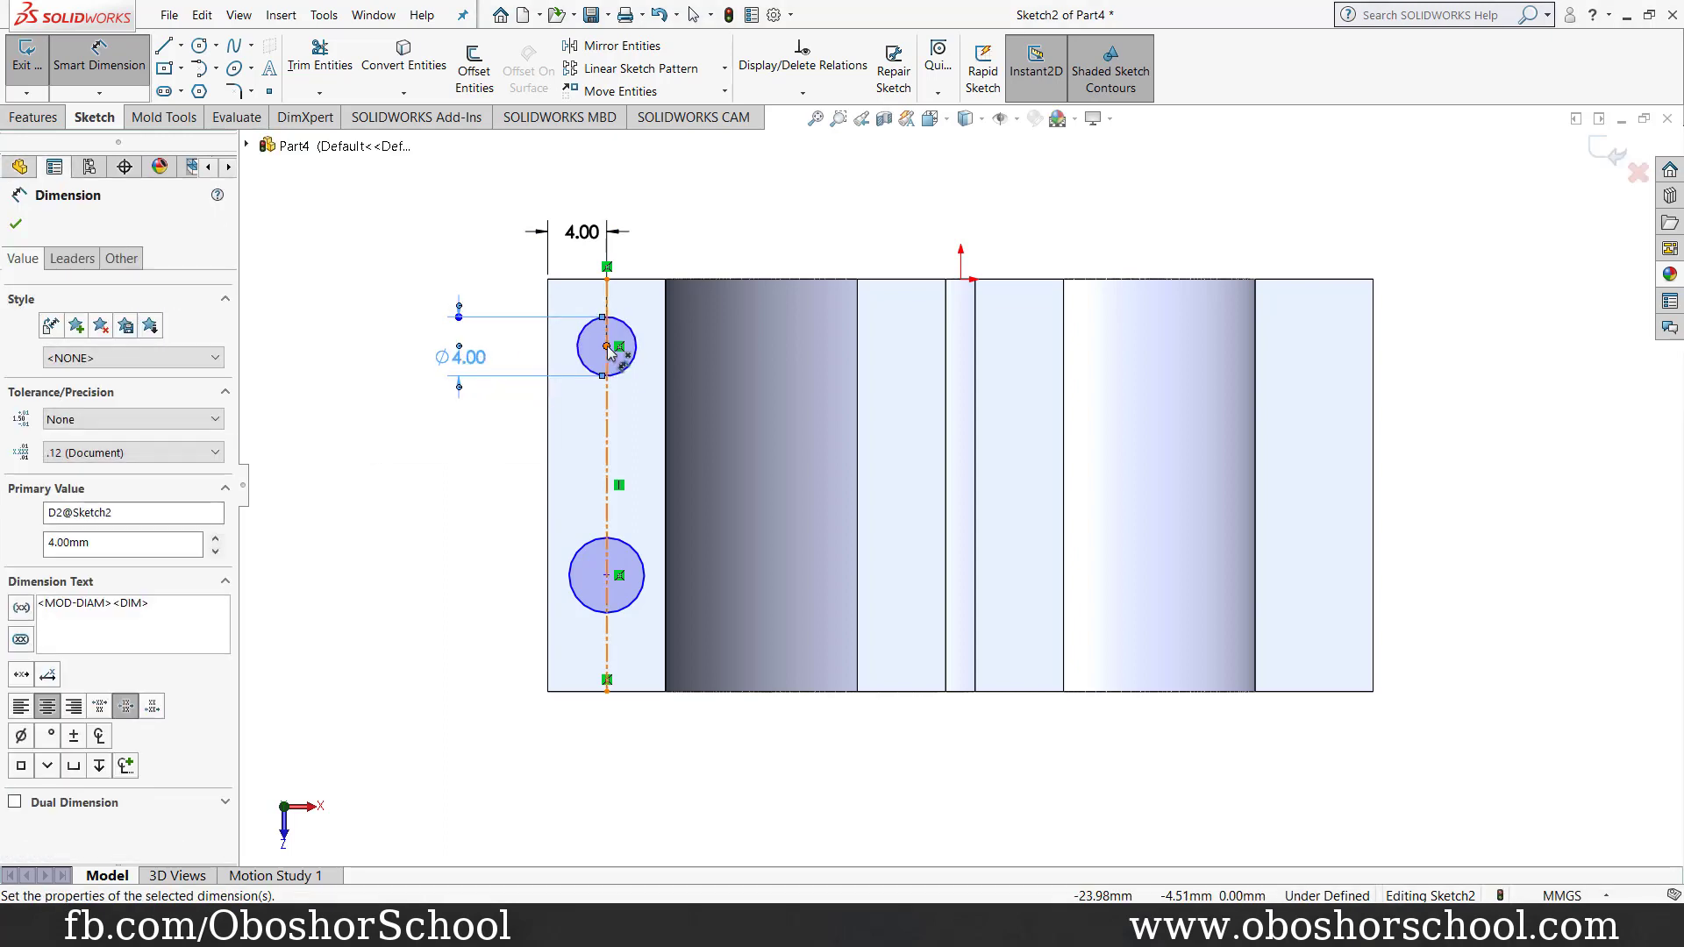
{"action": "left_click", "coordinate": [607, 314]}
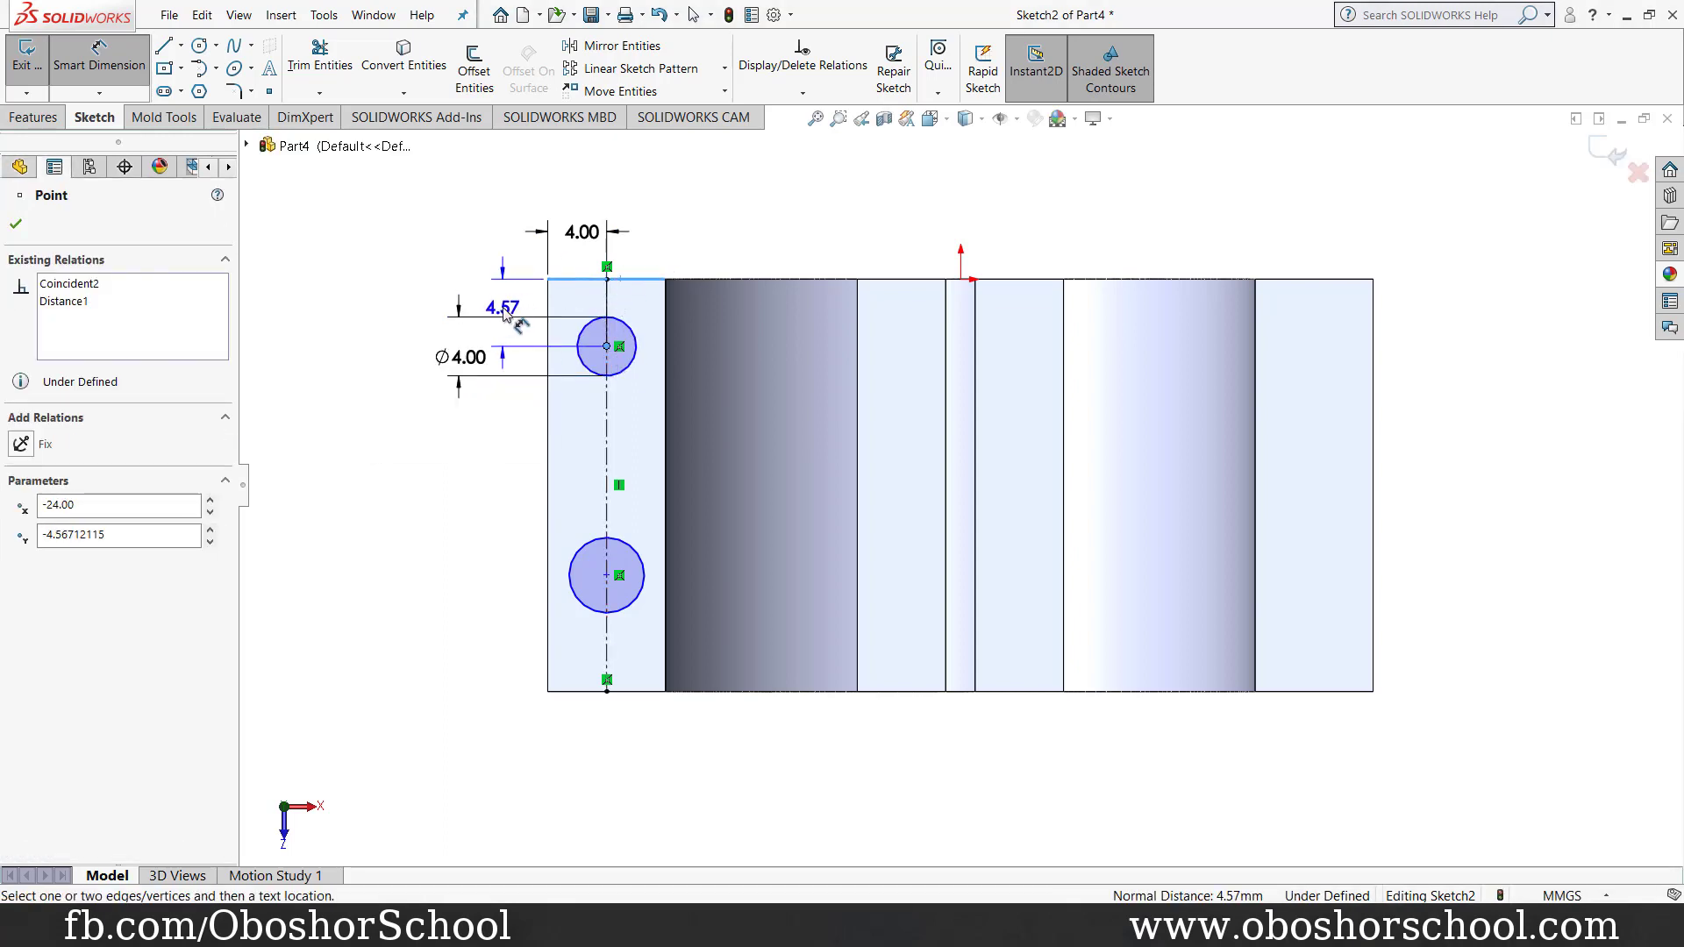
{"action": "left_click", "coordinate": [505, 314]}
{"action": "type", "text": "5.5"}
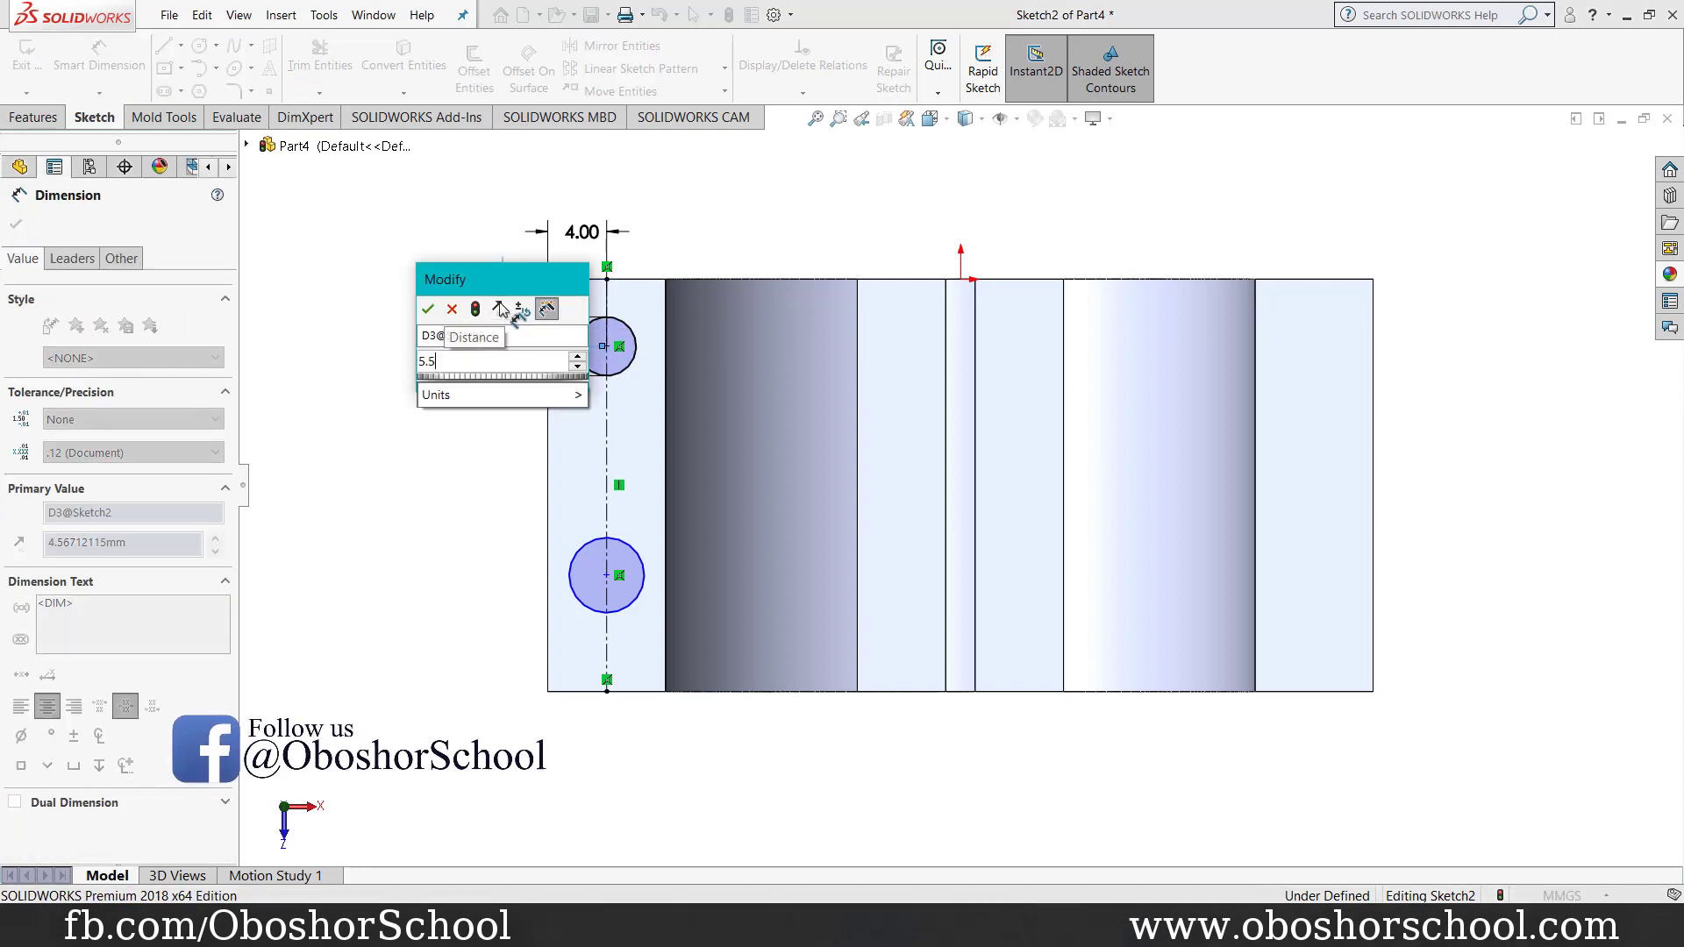
{"action": "key", "text": "Return"}
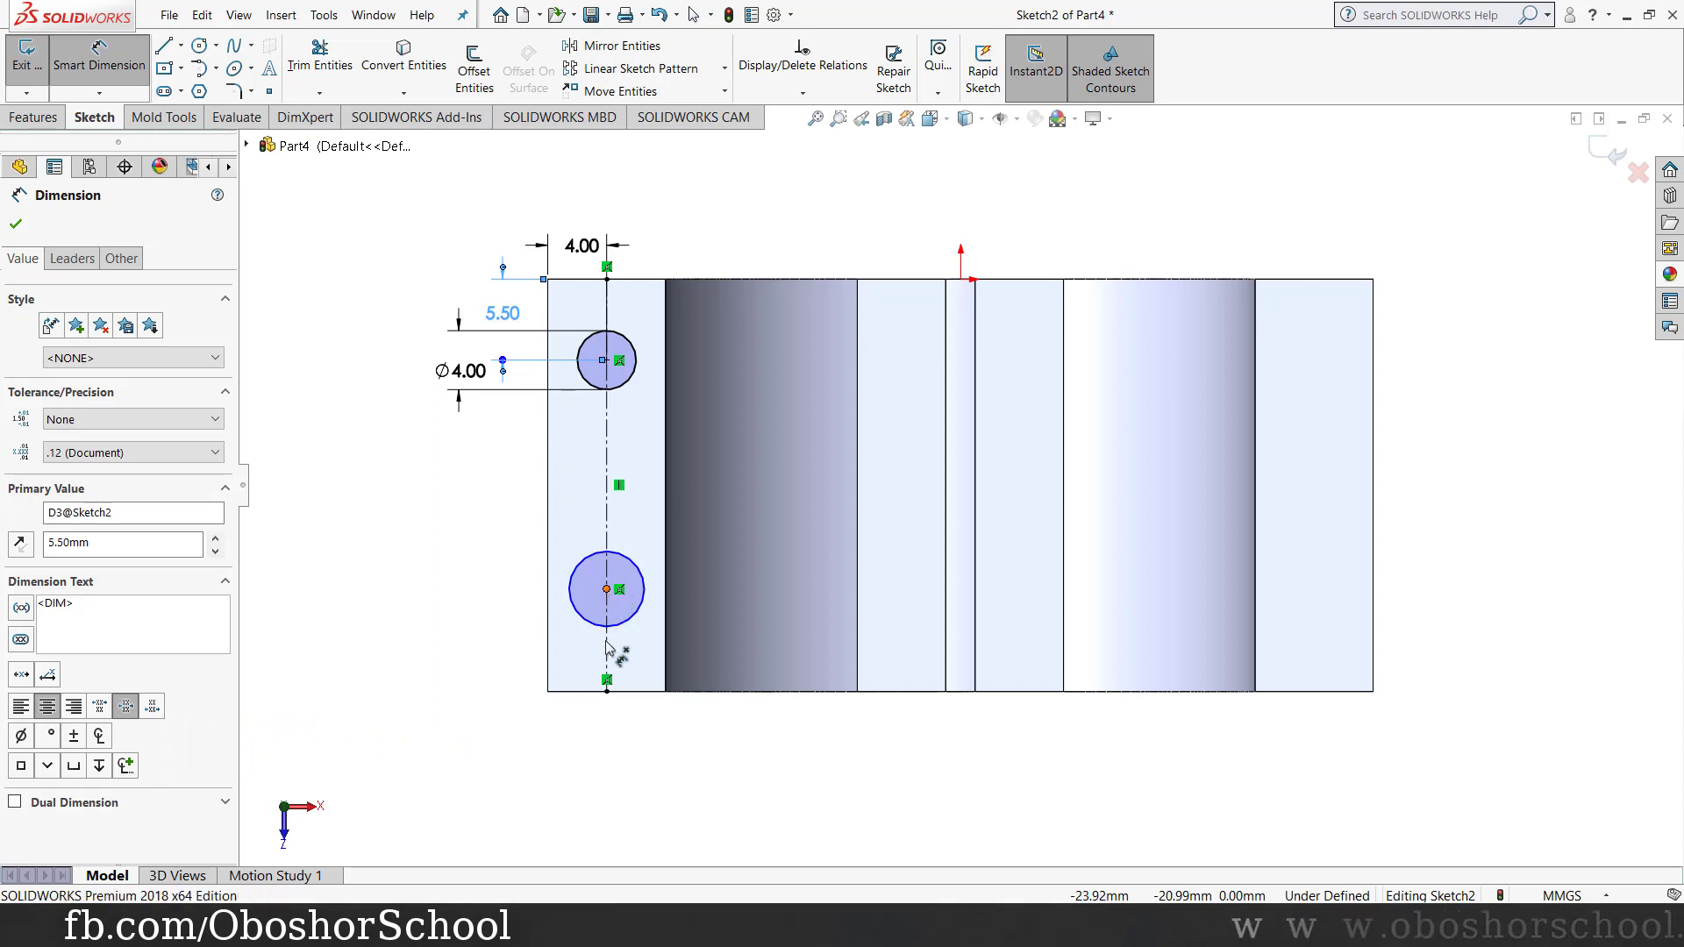
Step: Dimension the lower circle 5.5 from the bottom edge with a Ø4 diameter
{"action": "left_click", "coordinate": [607, 589]}
{"action": "left_click", "coordinate": [587, 694]}
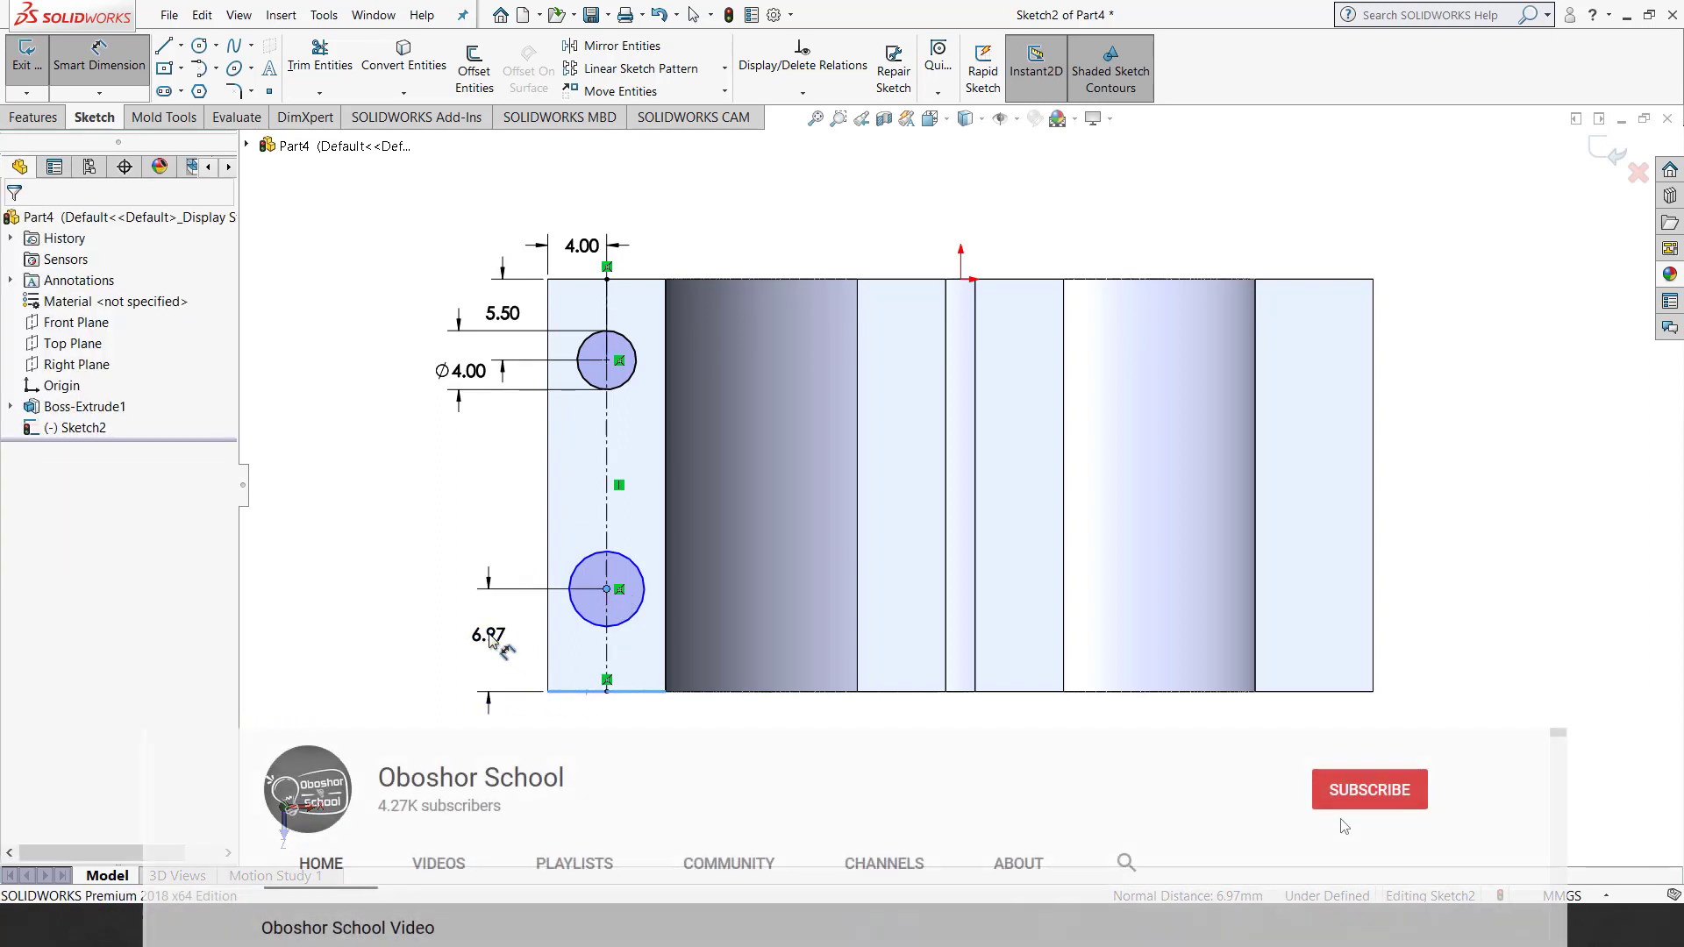
{"action": "left_click", "coordinate": [490, 641]}
{"action": "type", "text": "5.5"}
{"action": "key", "text": "Return"}
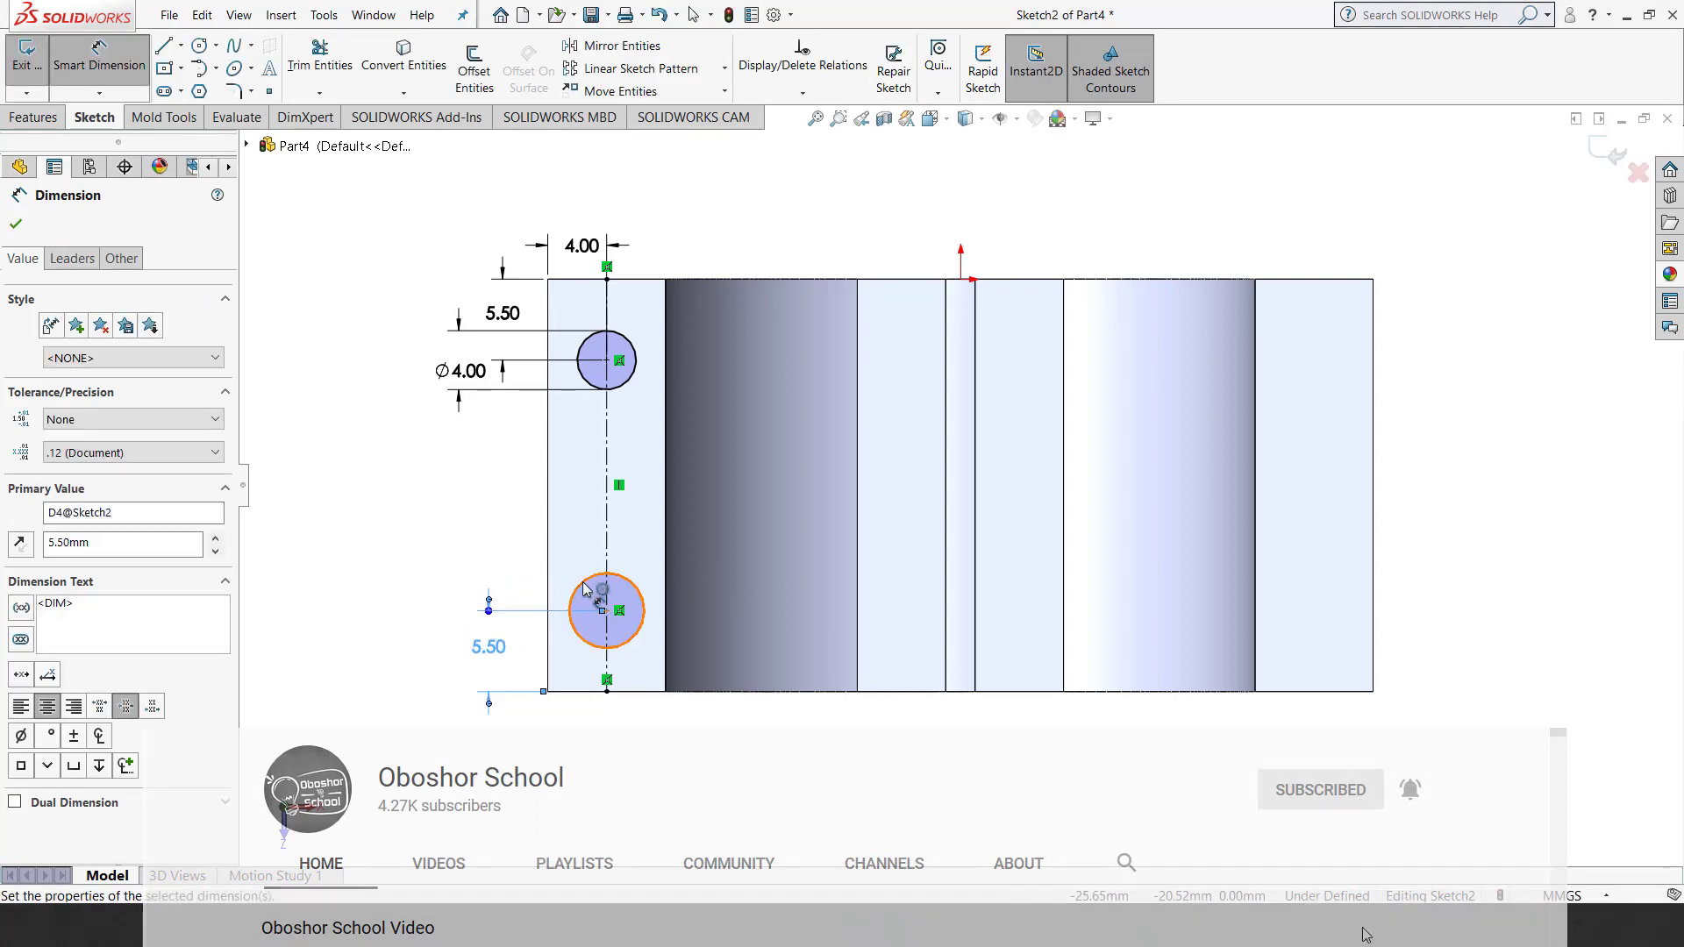
{"action": "left_click", "coordinate": [570, 605]}
{"action": "left_click", "coordinate": [453, 612]}
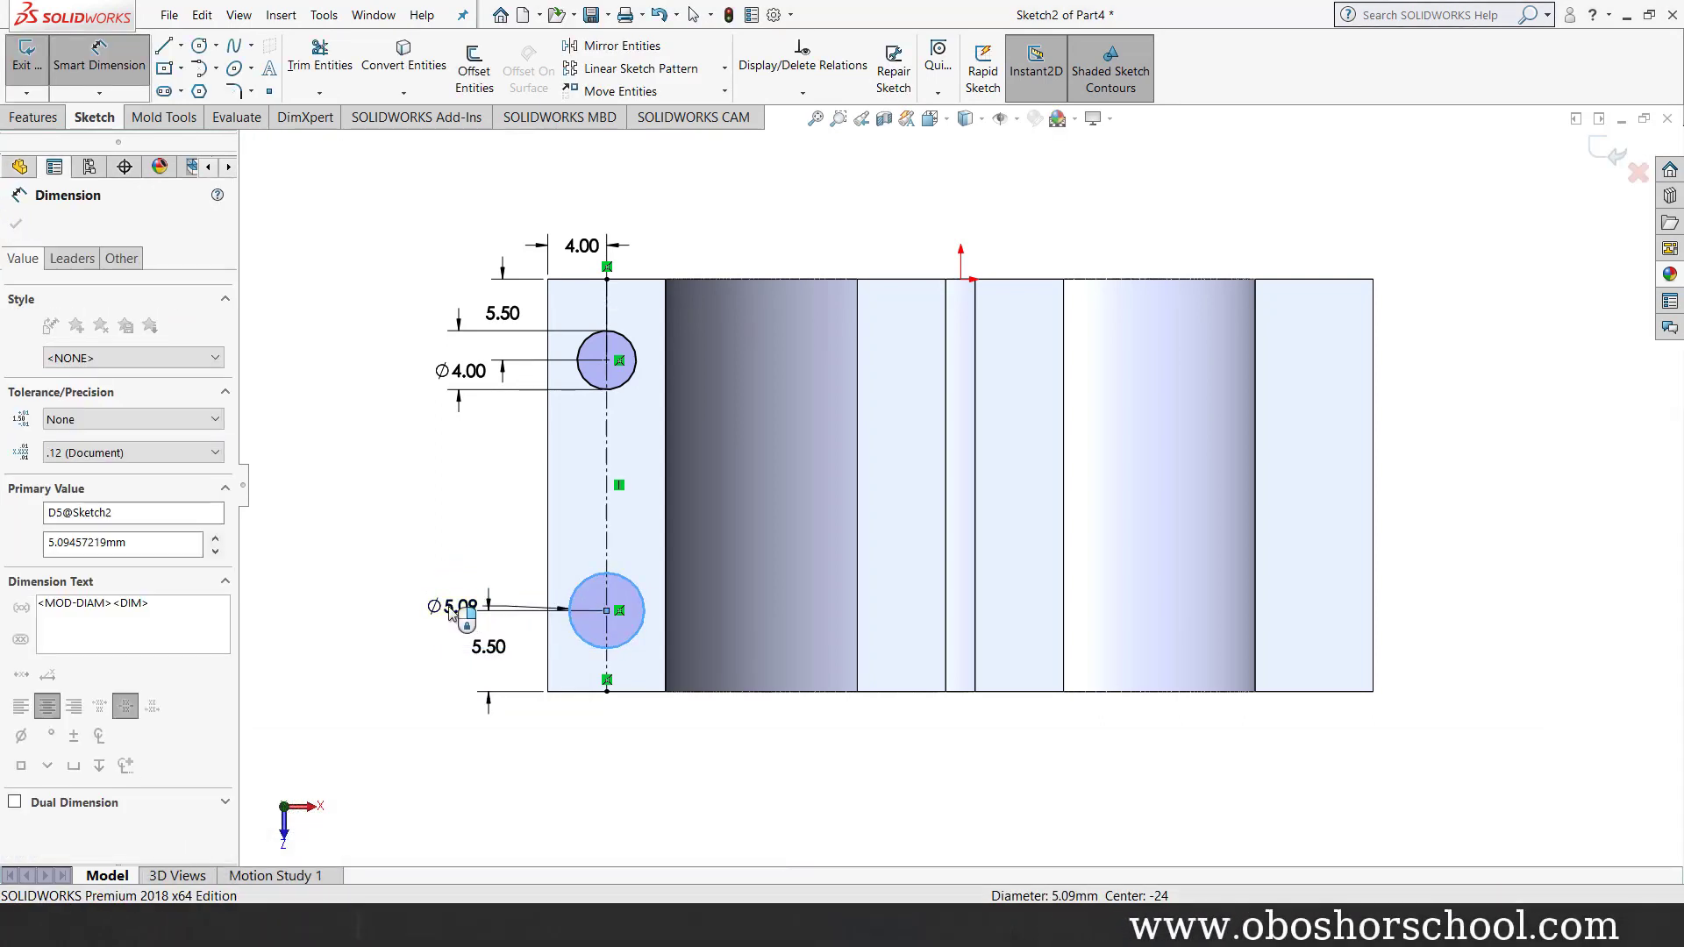
{"action": "type", "text": "4"}
{"action": "key", "text": "Return"}
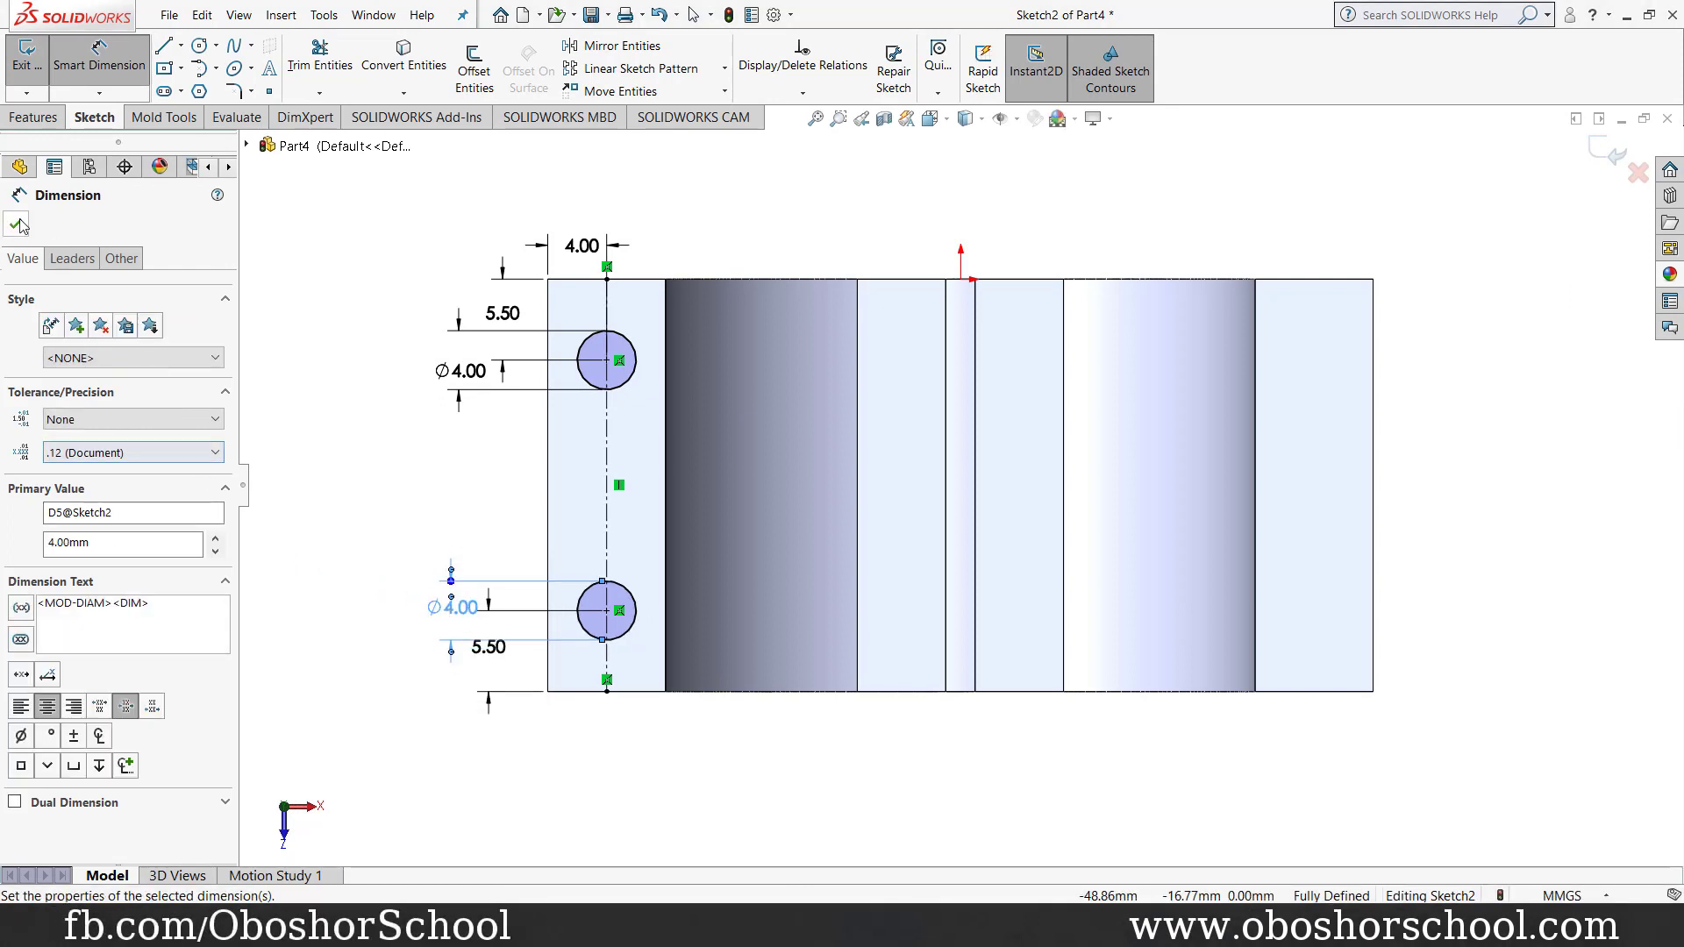
{"action": "key", "text": "Escape"}
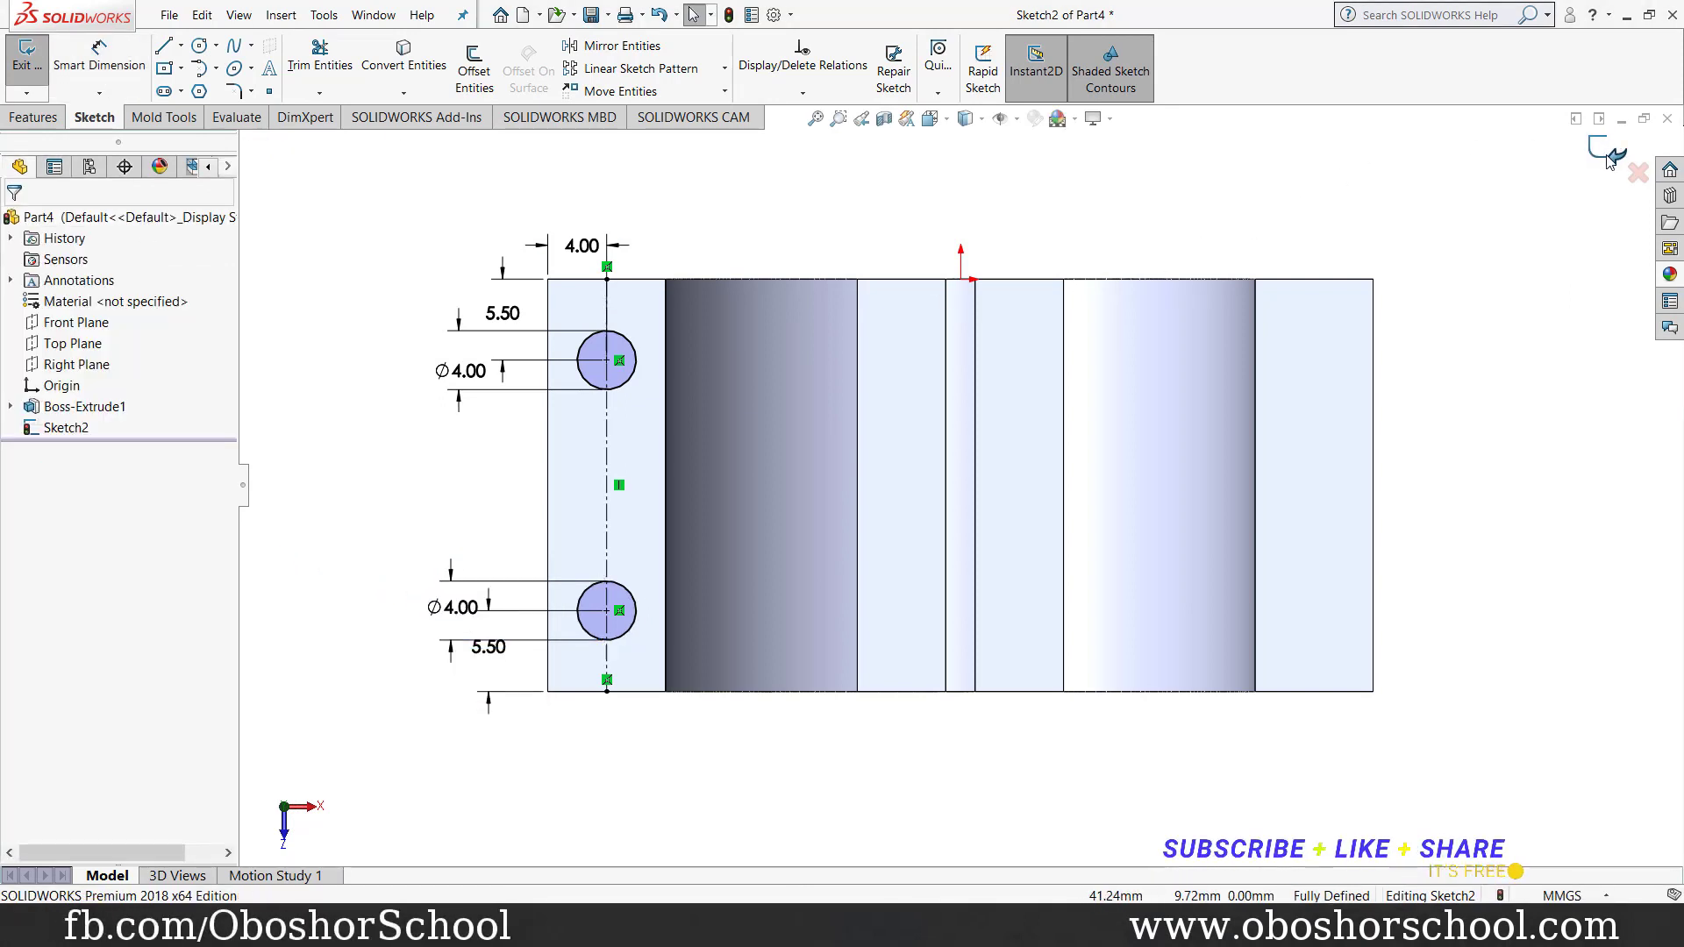
Step: Exit the sketch and extrude-cut the two 4 mm holes through the left ear
{"action": "left_click", "coordinate": [1610, 156]}
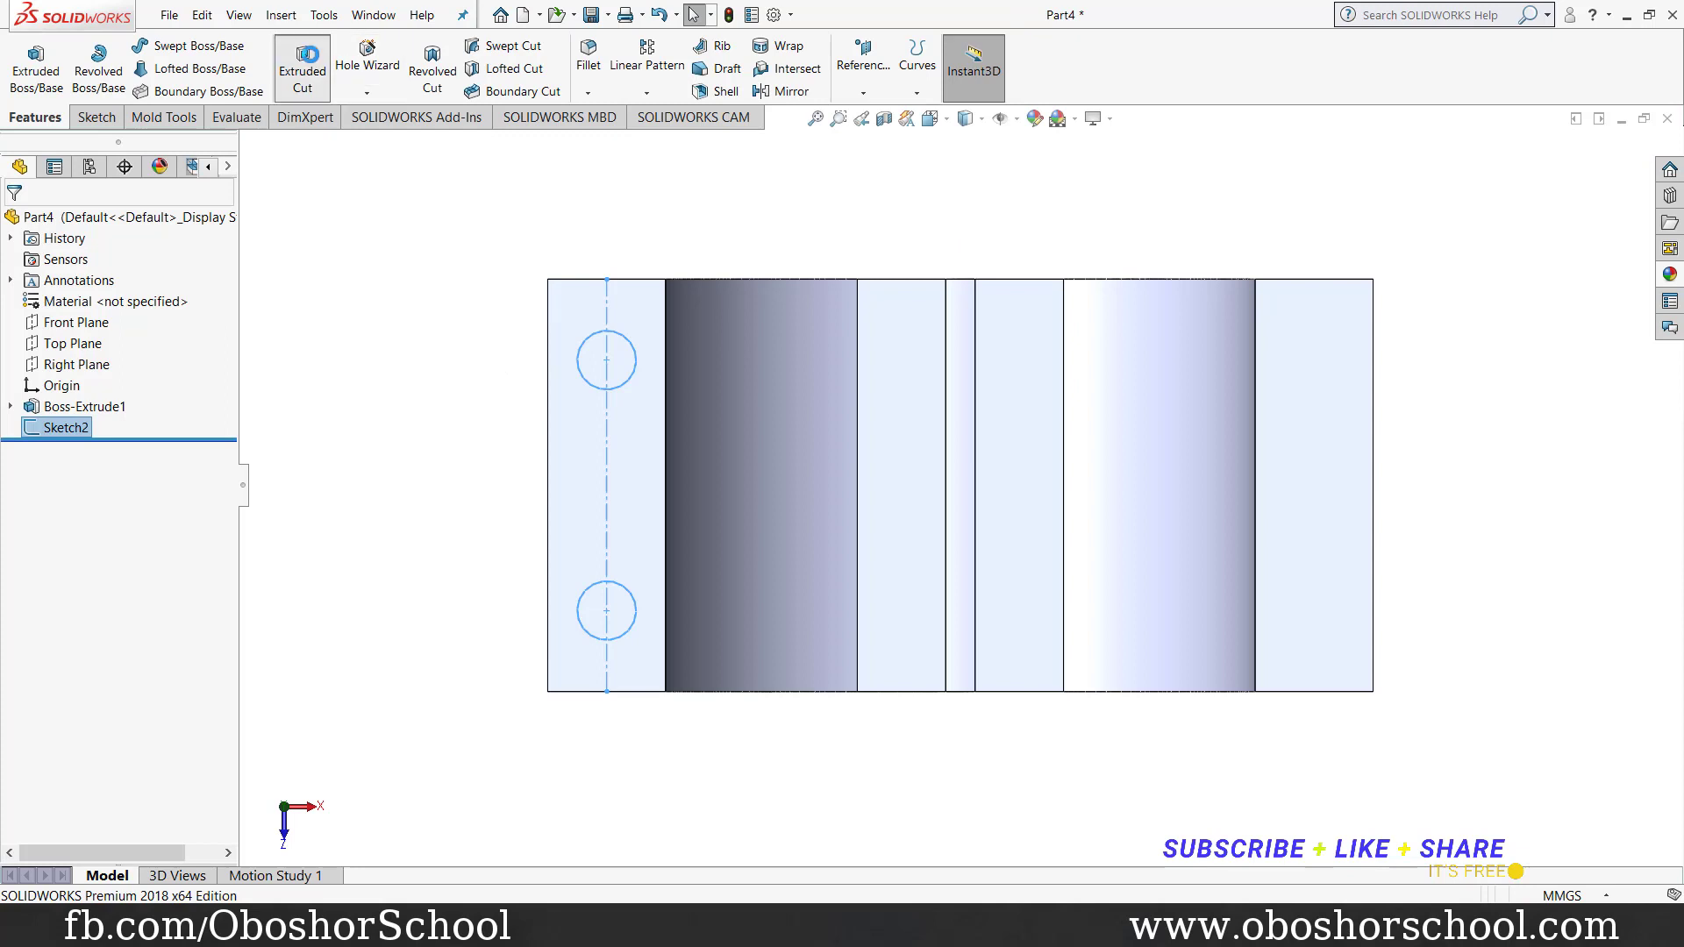
{"action": "left_click", "coordinate": [303, 61]}
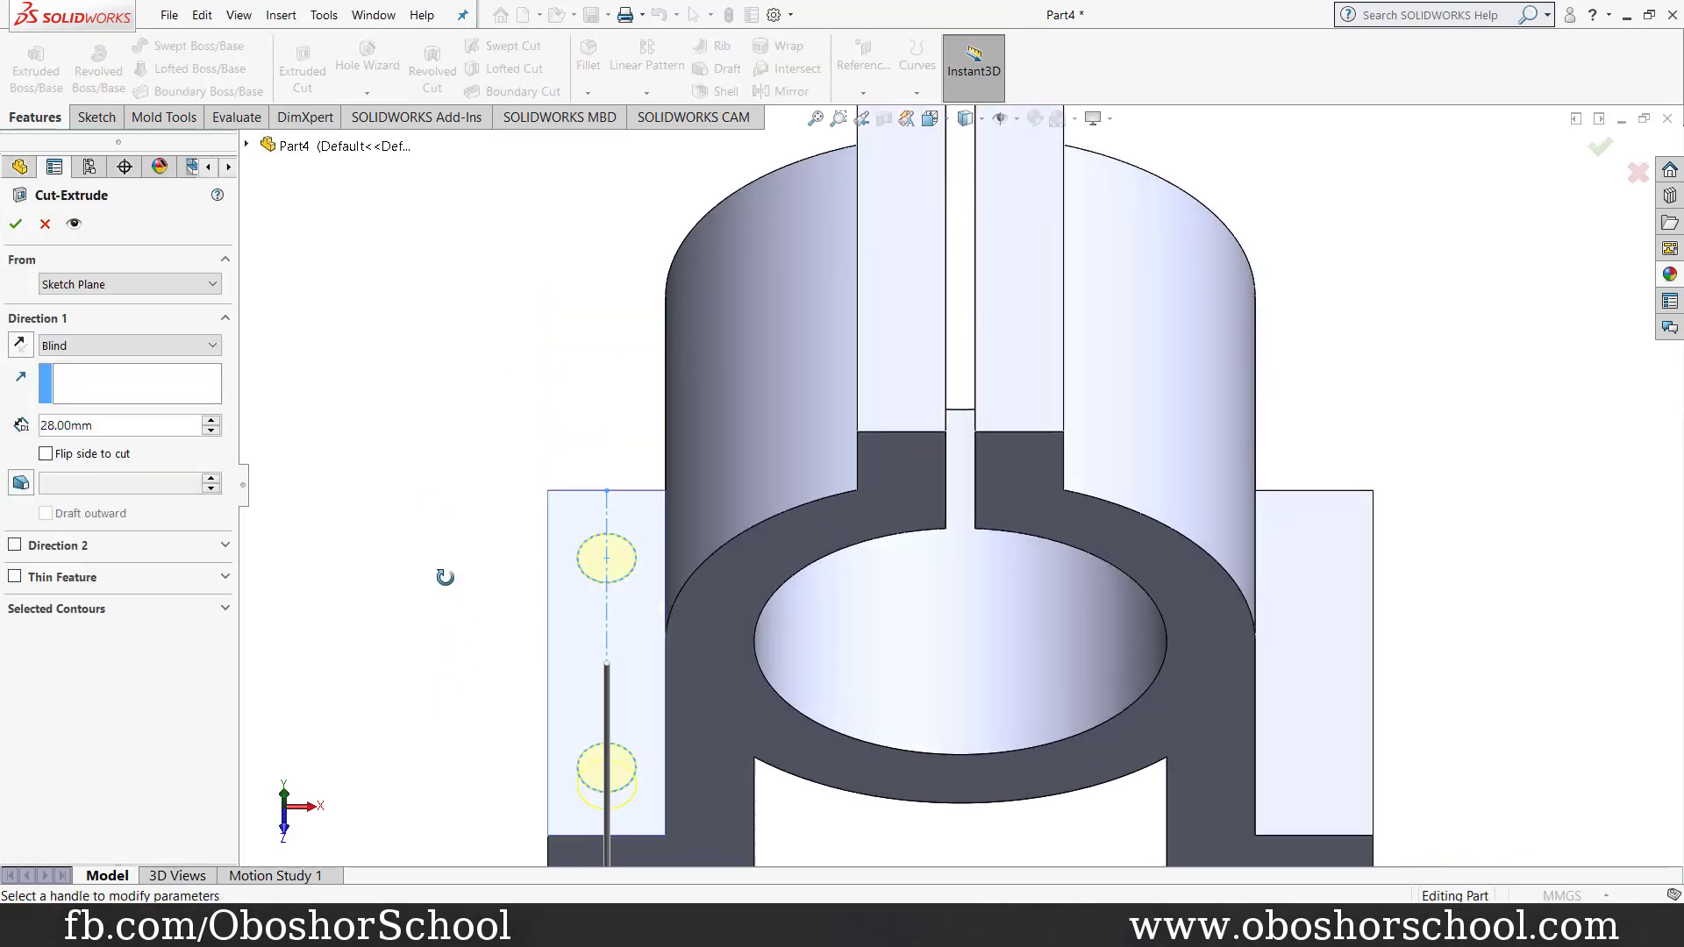
{"action": "left_click", "coordinate": [812, 121]}
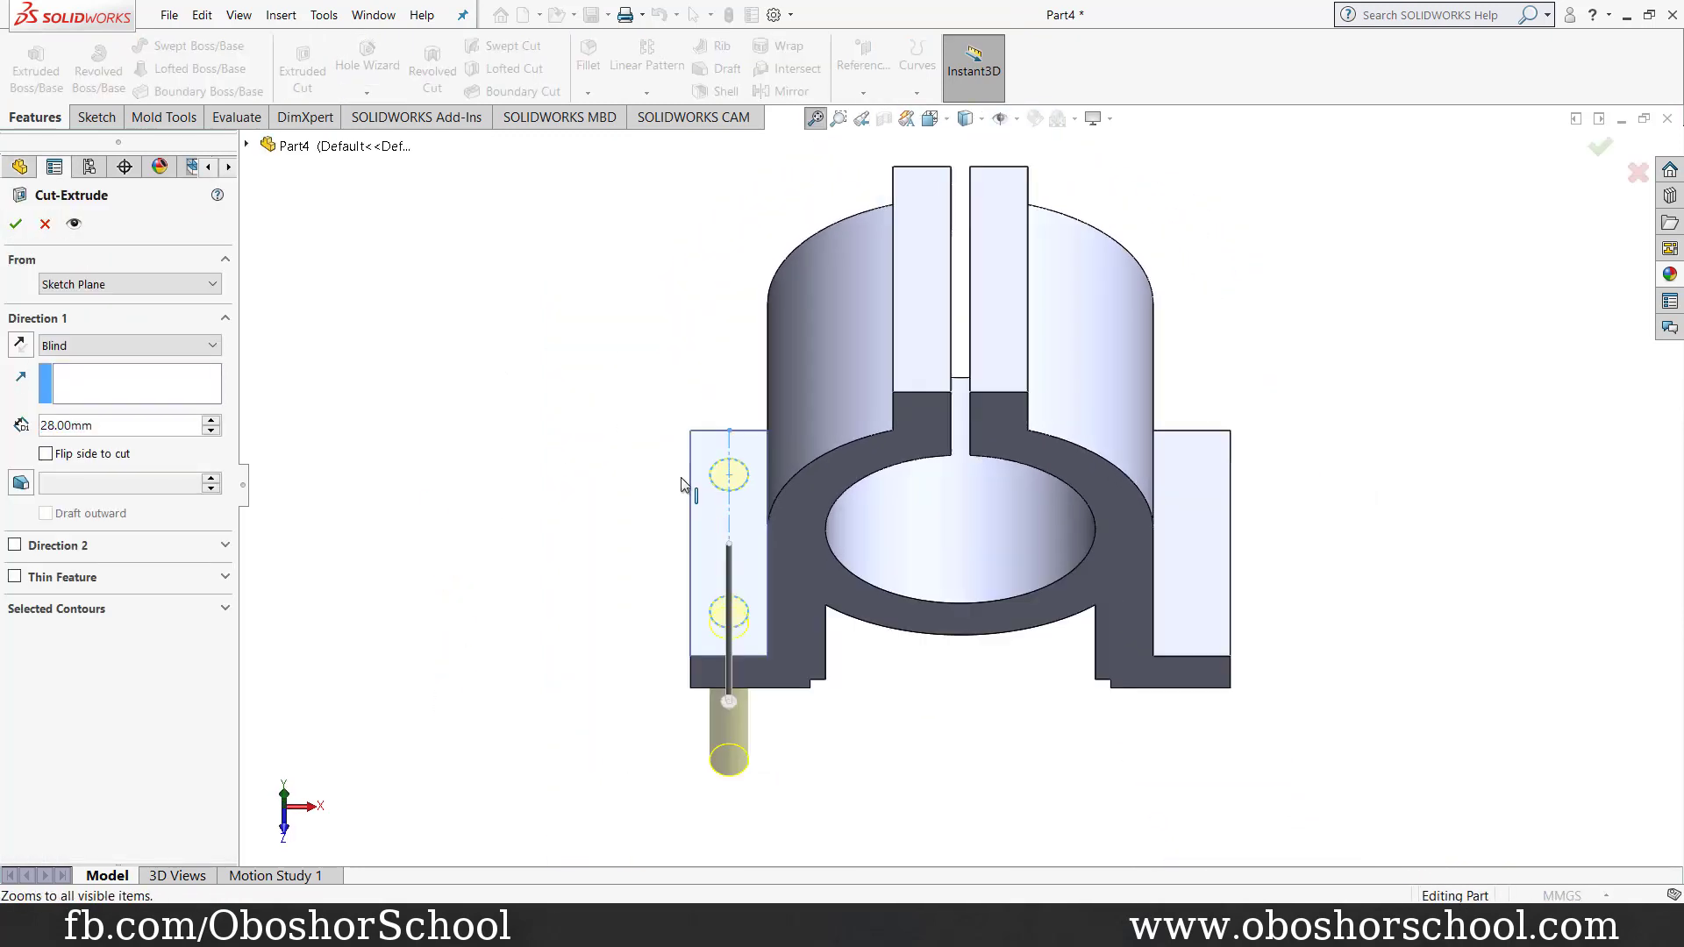
{"action": "middle_click_drag", "start_coordinate": [518, 653], "coordinate": [556, 559]}
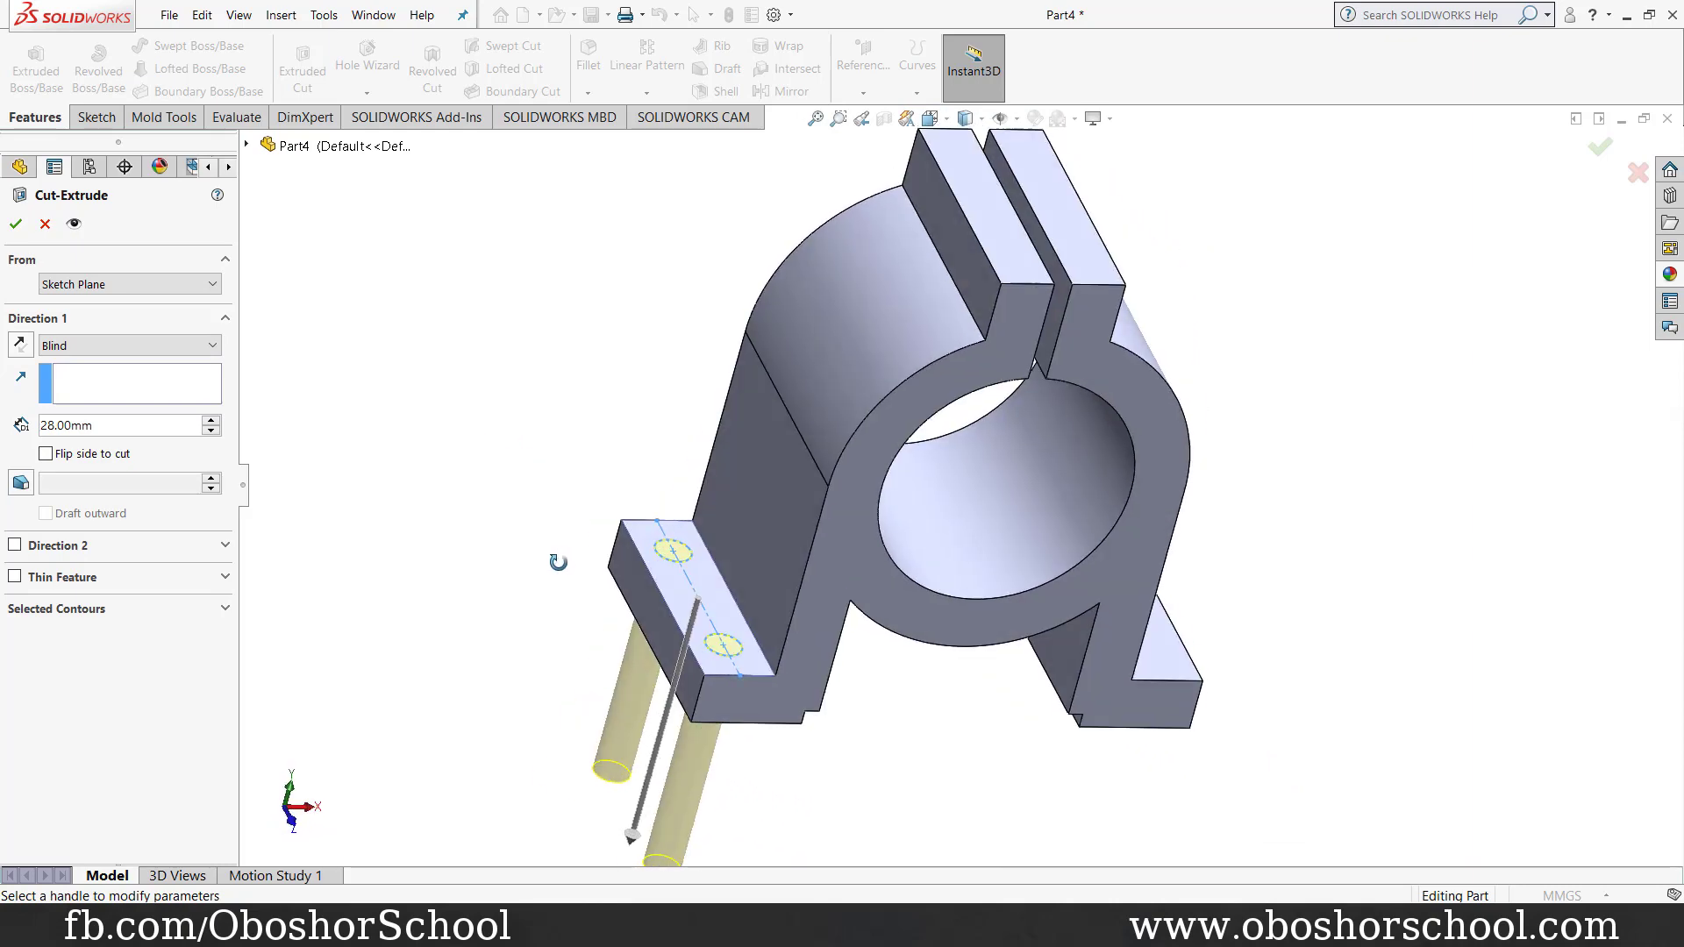
{"action": "left_click", "coordinate": [16, 224]}
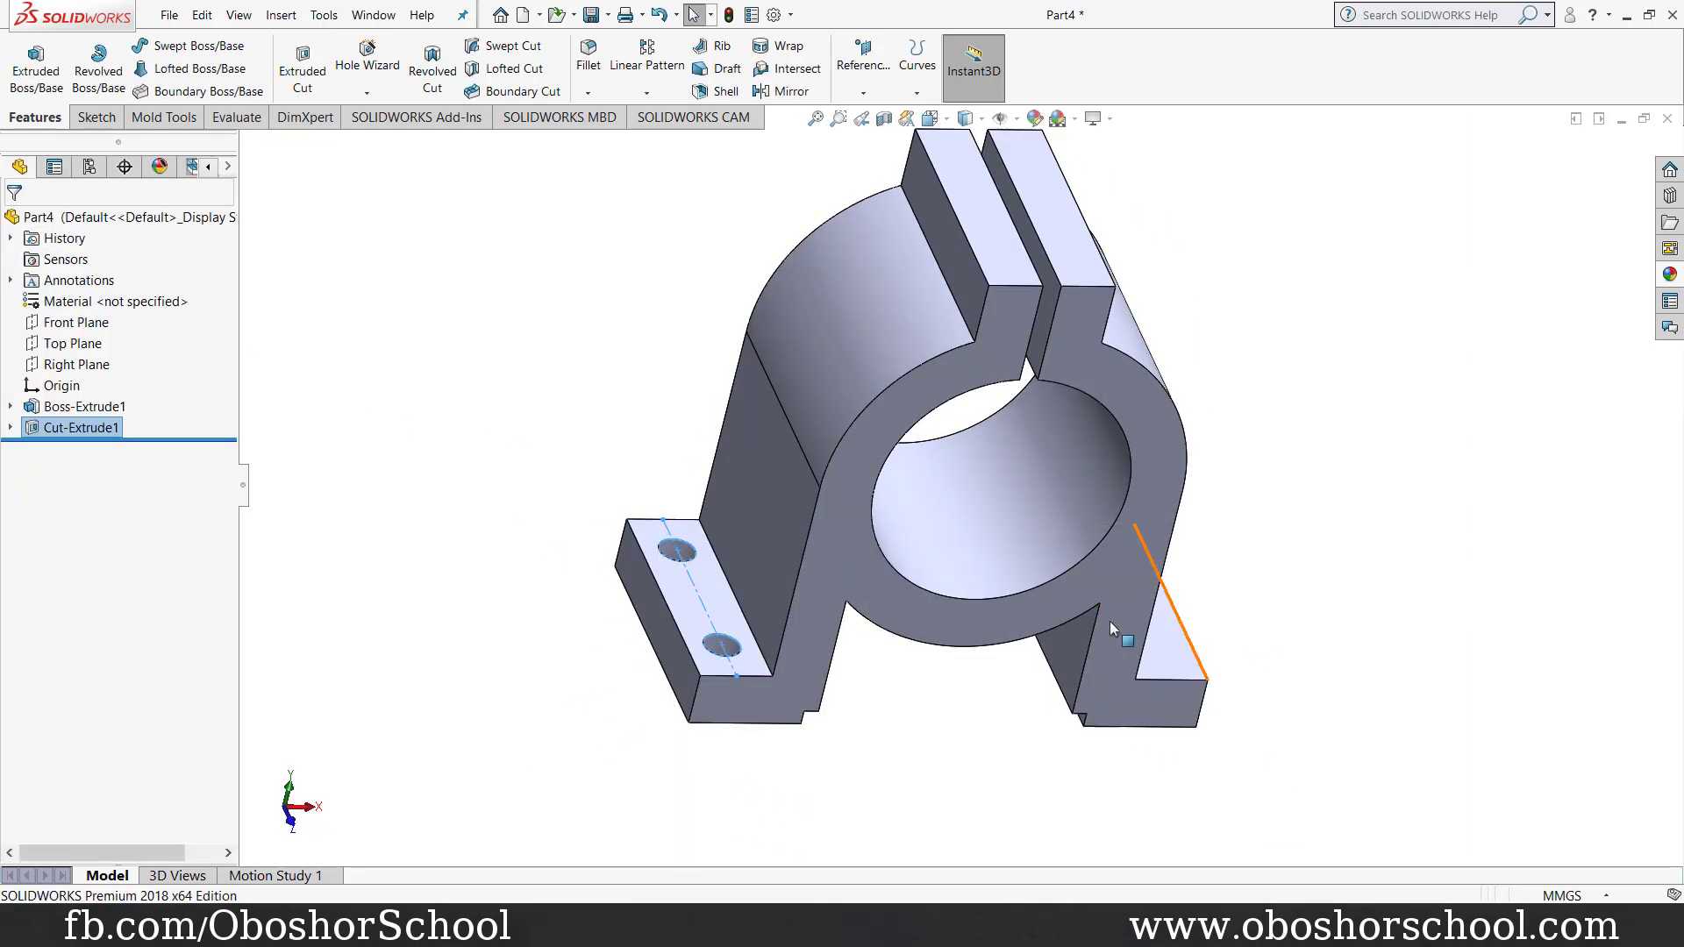
{"action": "left_click", "coordinate": [774, 93]}
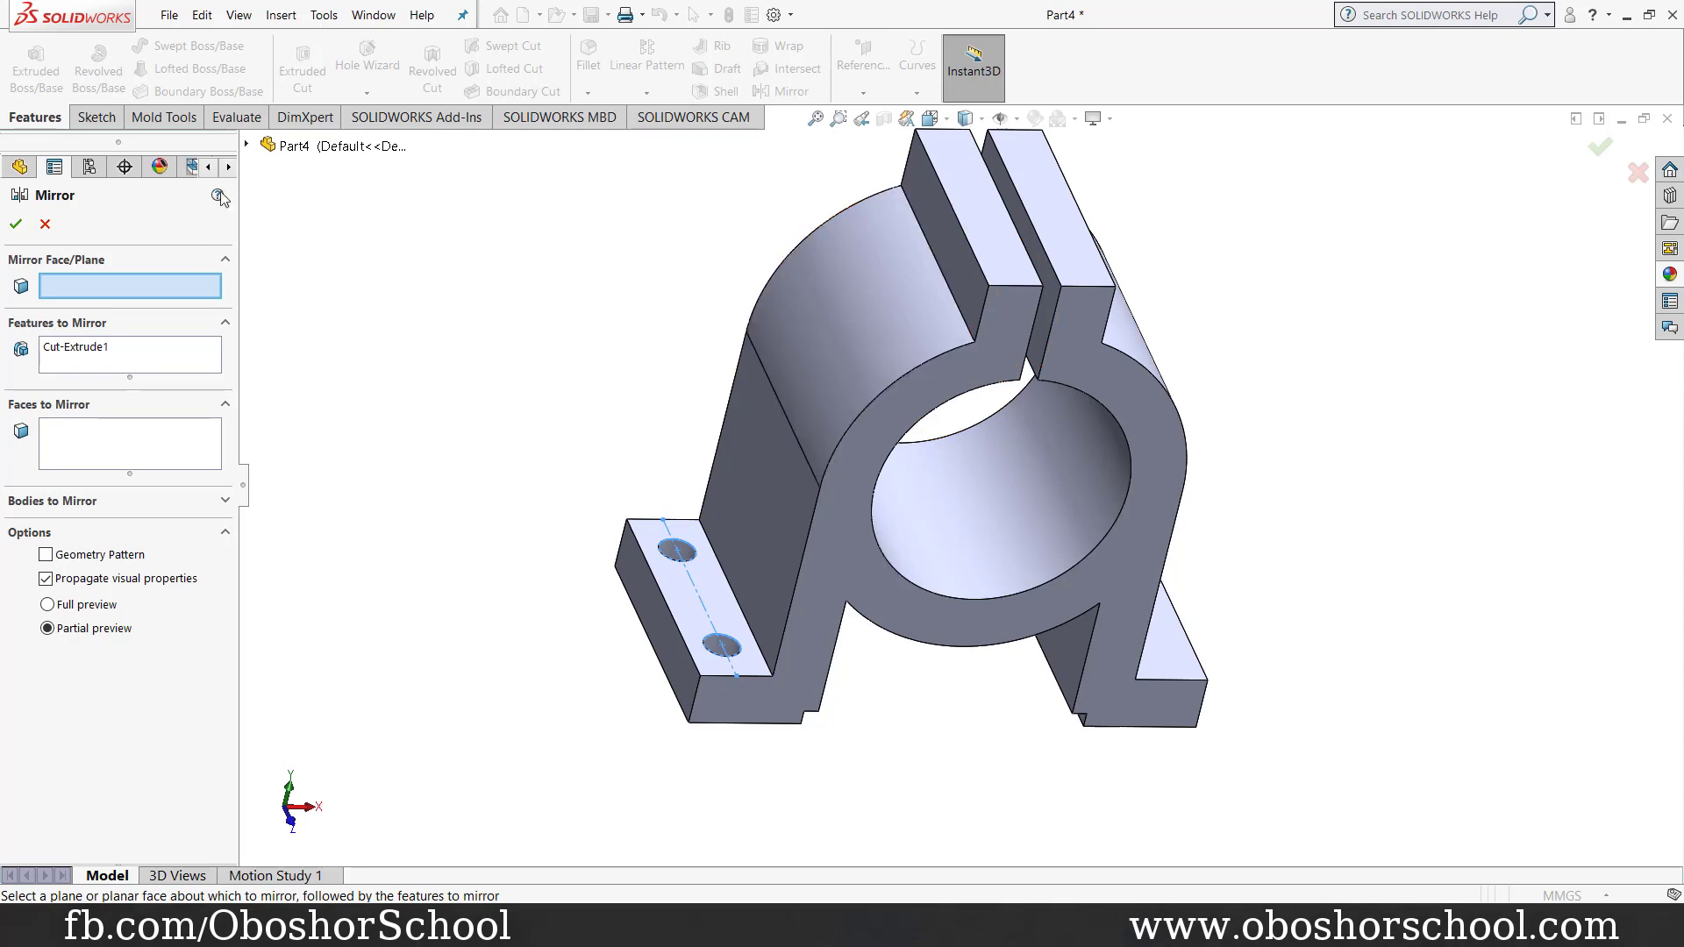
Step: Mirror Cut-Extrude1 about the Right Plane, then orbit to inspect both ears
{"action": "left_click", "coordinate": [247, 145]}
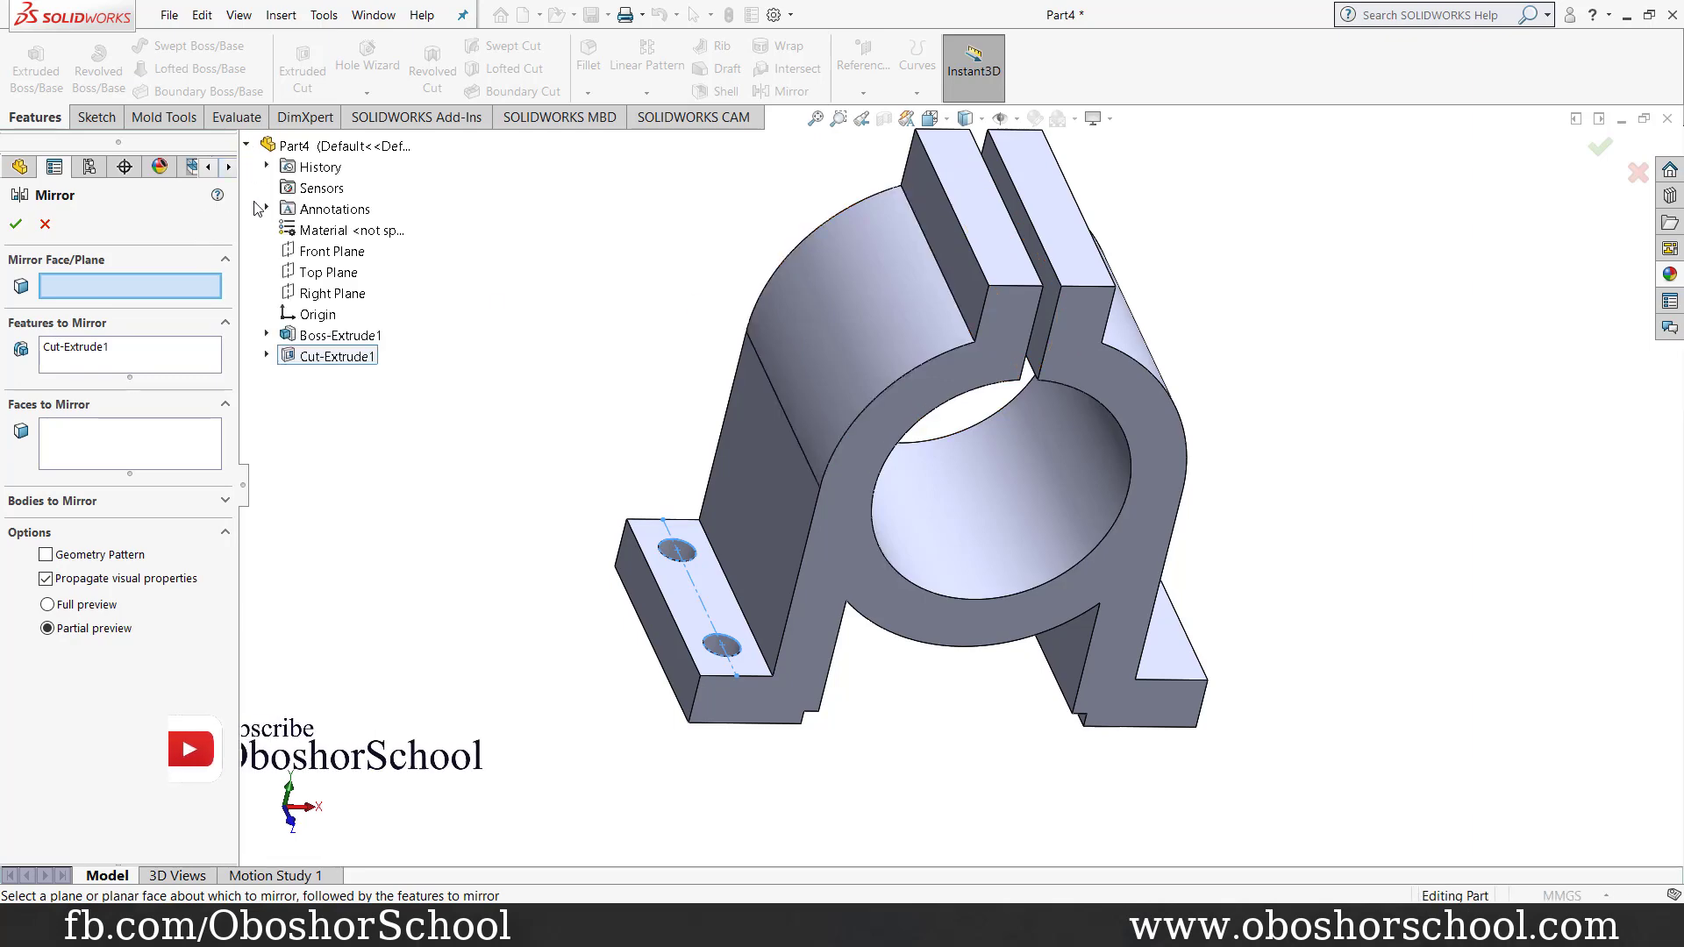
{"action": "left_click", "coordinate": [331, 295]}
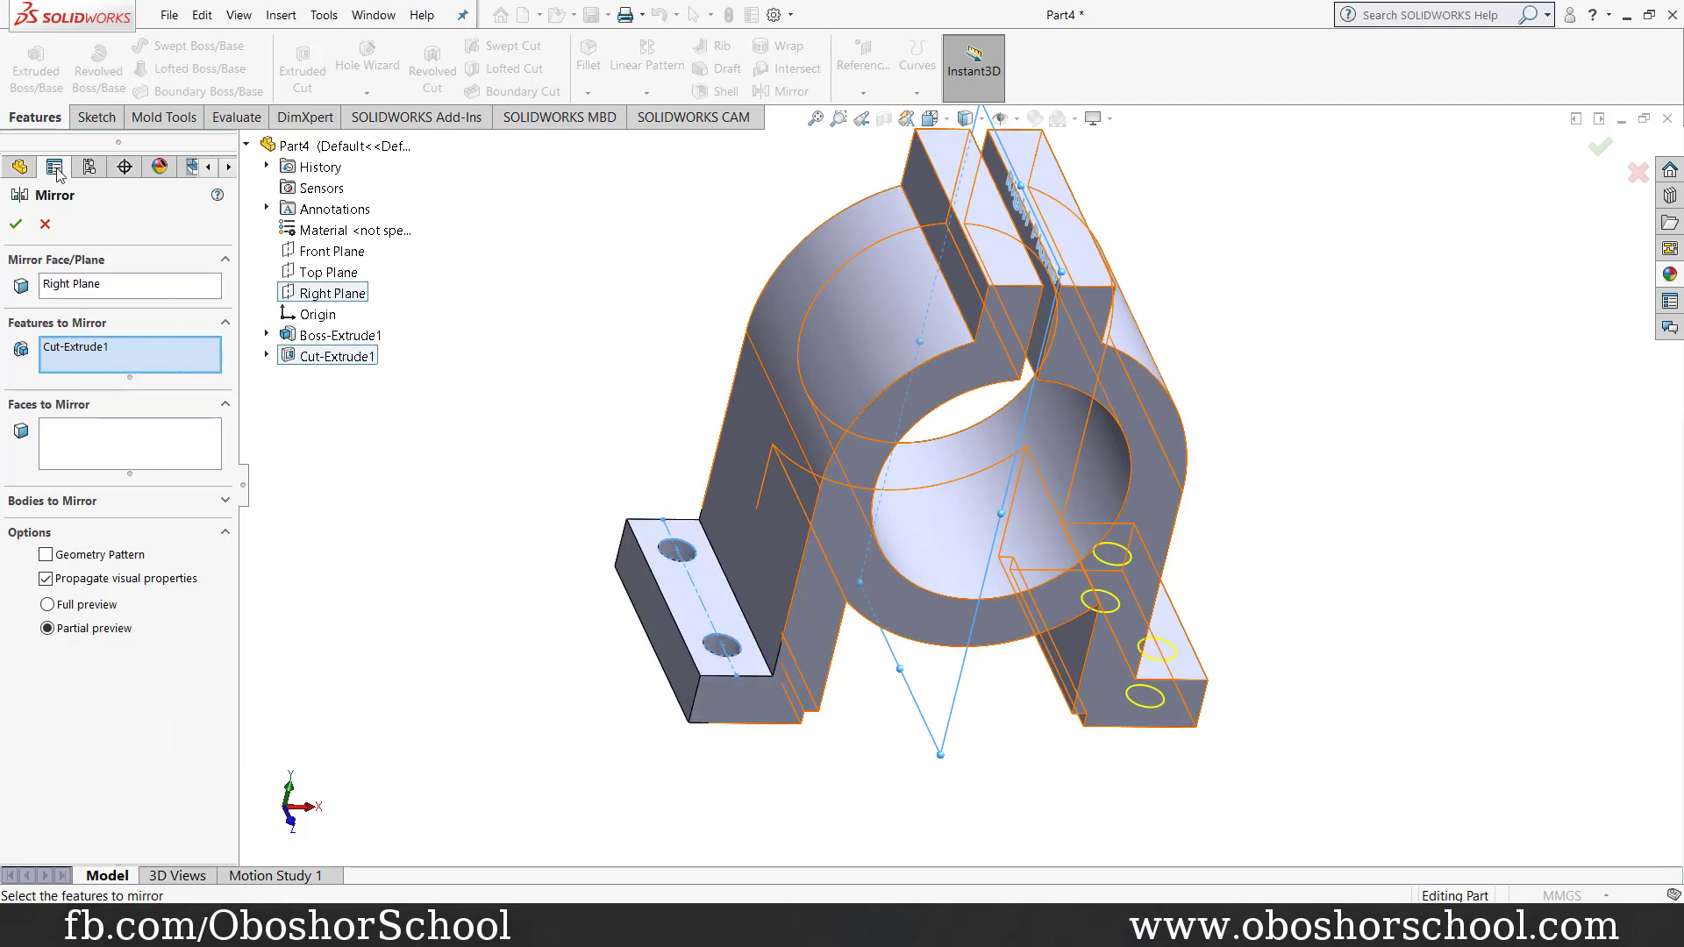
{"action": "left_click", "coordinate": [16, 226]}
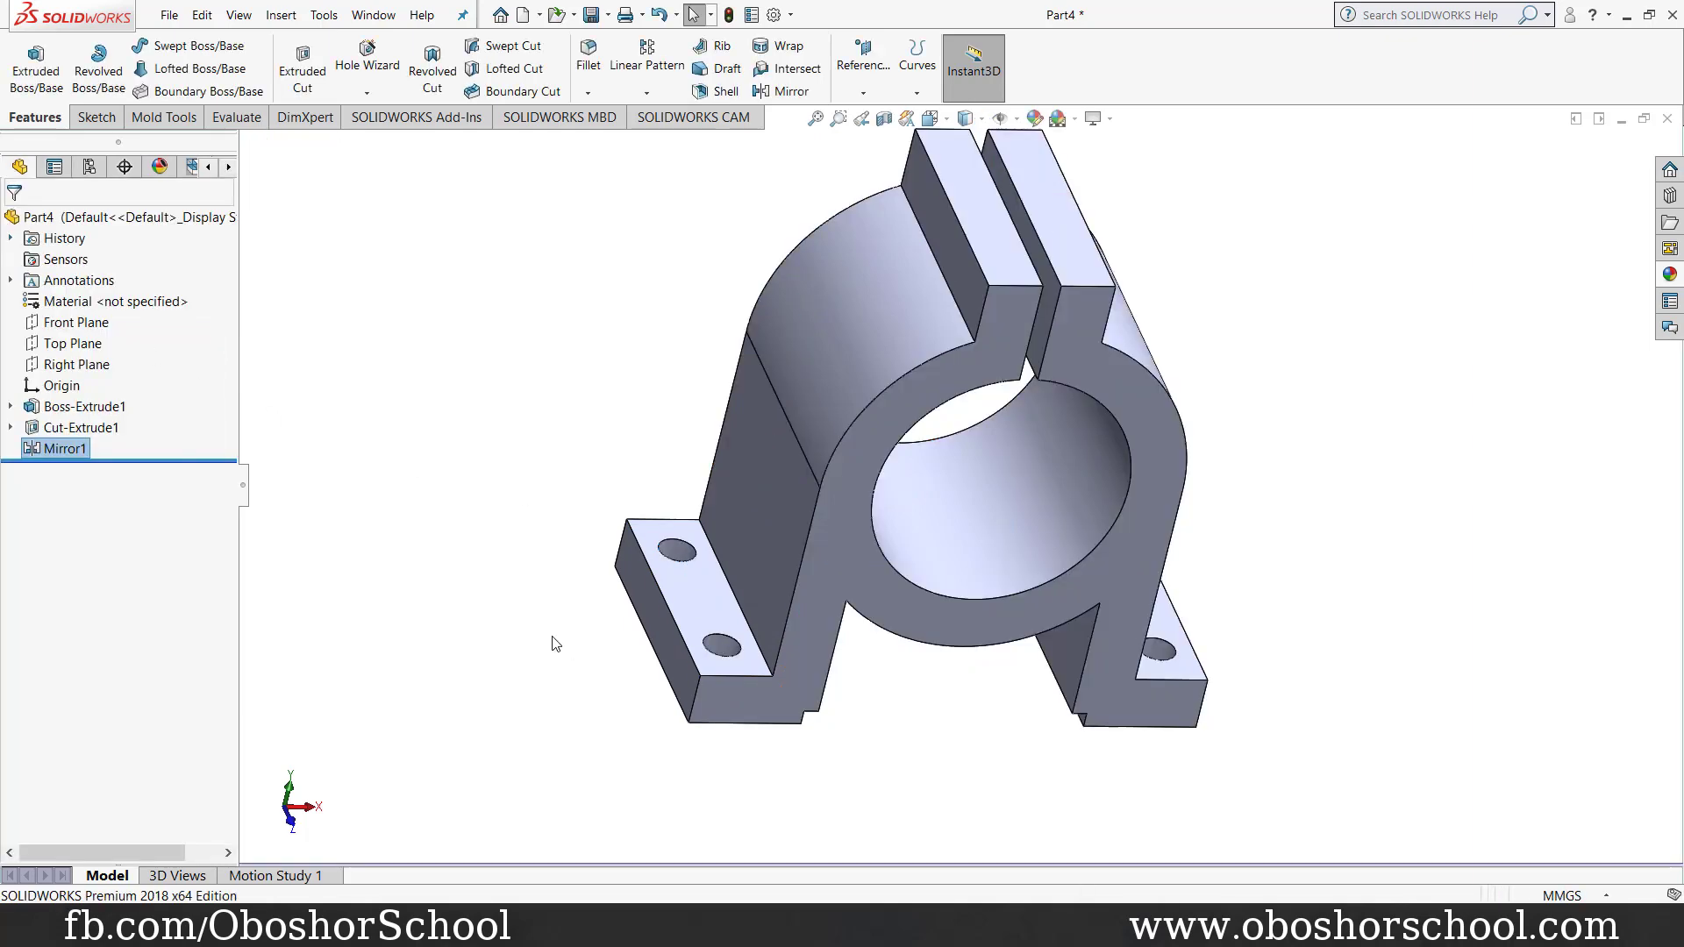
{"action": "mouse_move", "coordinate": [552, 639]}
{"action": "middle_mouse_down"}
{"action": "mouse_move", "coordinate": [470, 583]}
{"action": "mouse_move", "coordinate": [505, 680]}
{"action": "middle_mouse_up"}
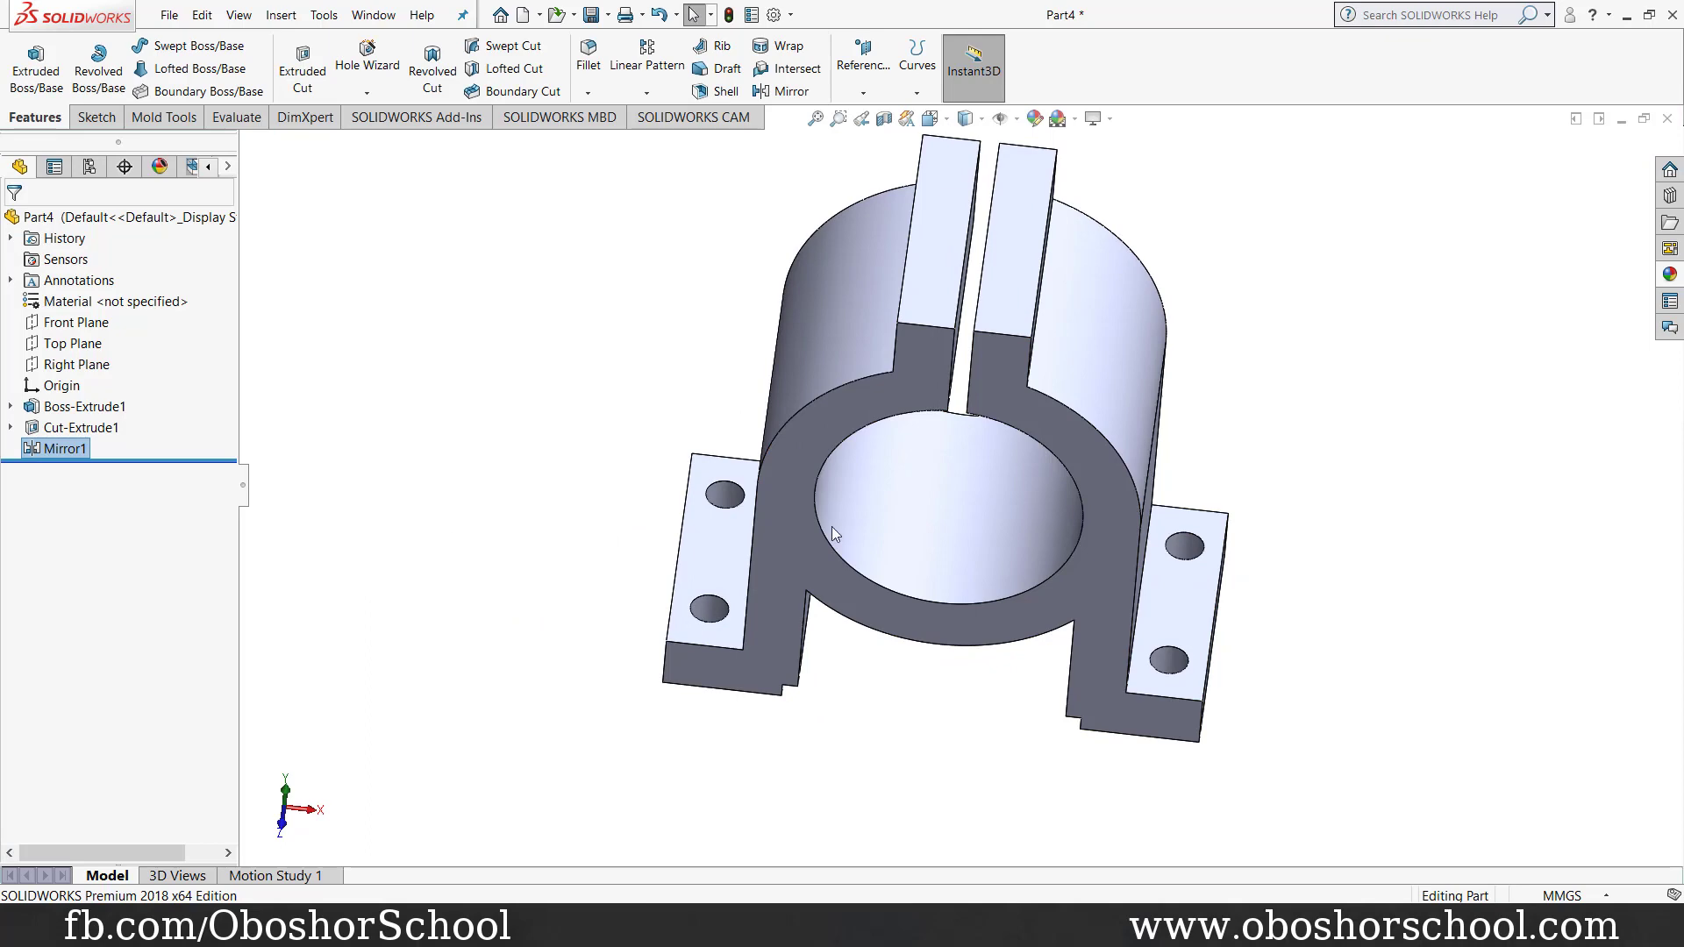
{"action": "mouse_move", "coordinate": [1544, 465]}
{"action": "middle_mouse_down"}
{"action": "mouse_move", "coordinate": [1334, 436]}
{"action": "mouse_move", "coordinate": [1023, 331]}
{"action": "middle_mouse_up"}
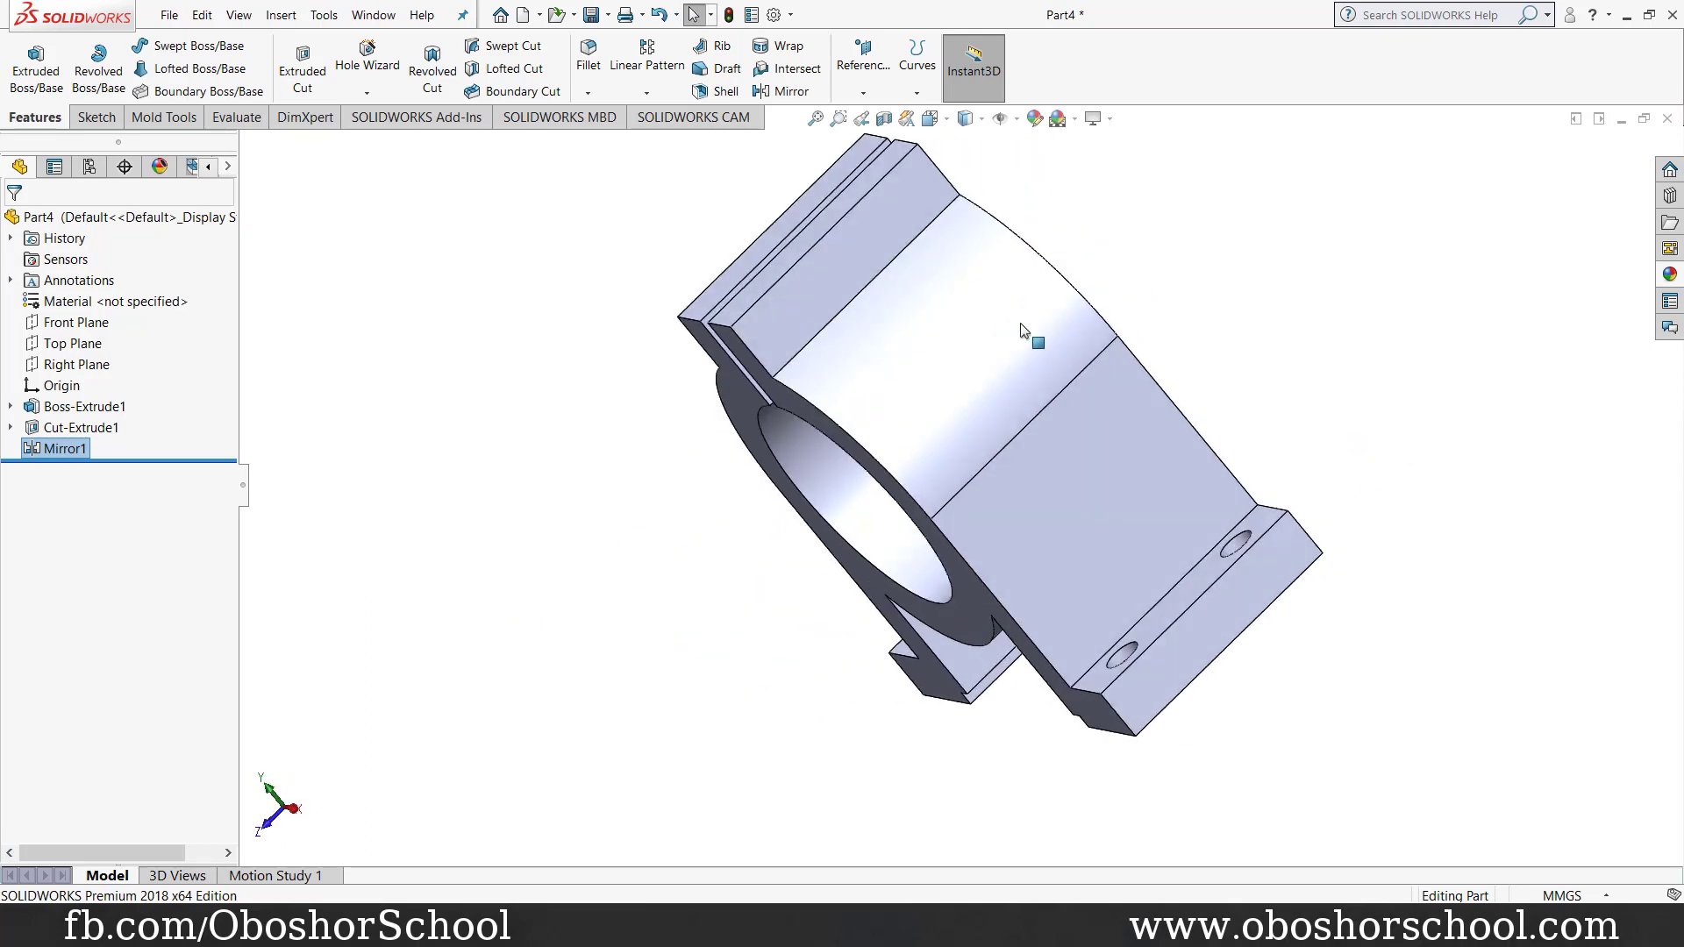
Step: Start Sketch3 on the flat upper face, view it Normal To, and check the reference drawing
{"action": "left_click", "coordinate": [862, 256]}
{"action": "left_click", "coordinate": [940, 204]}
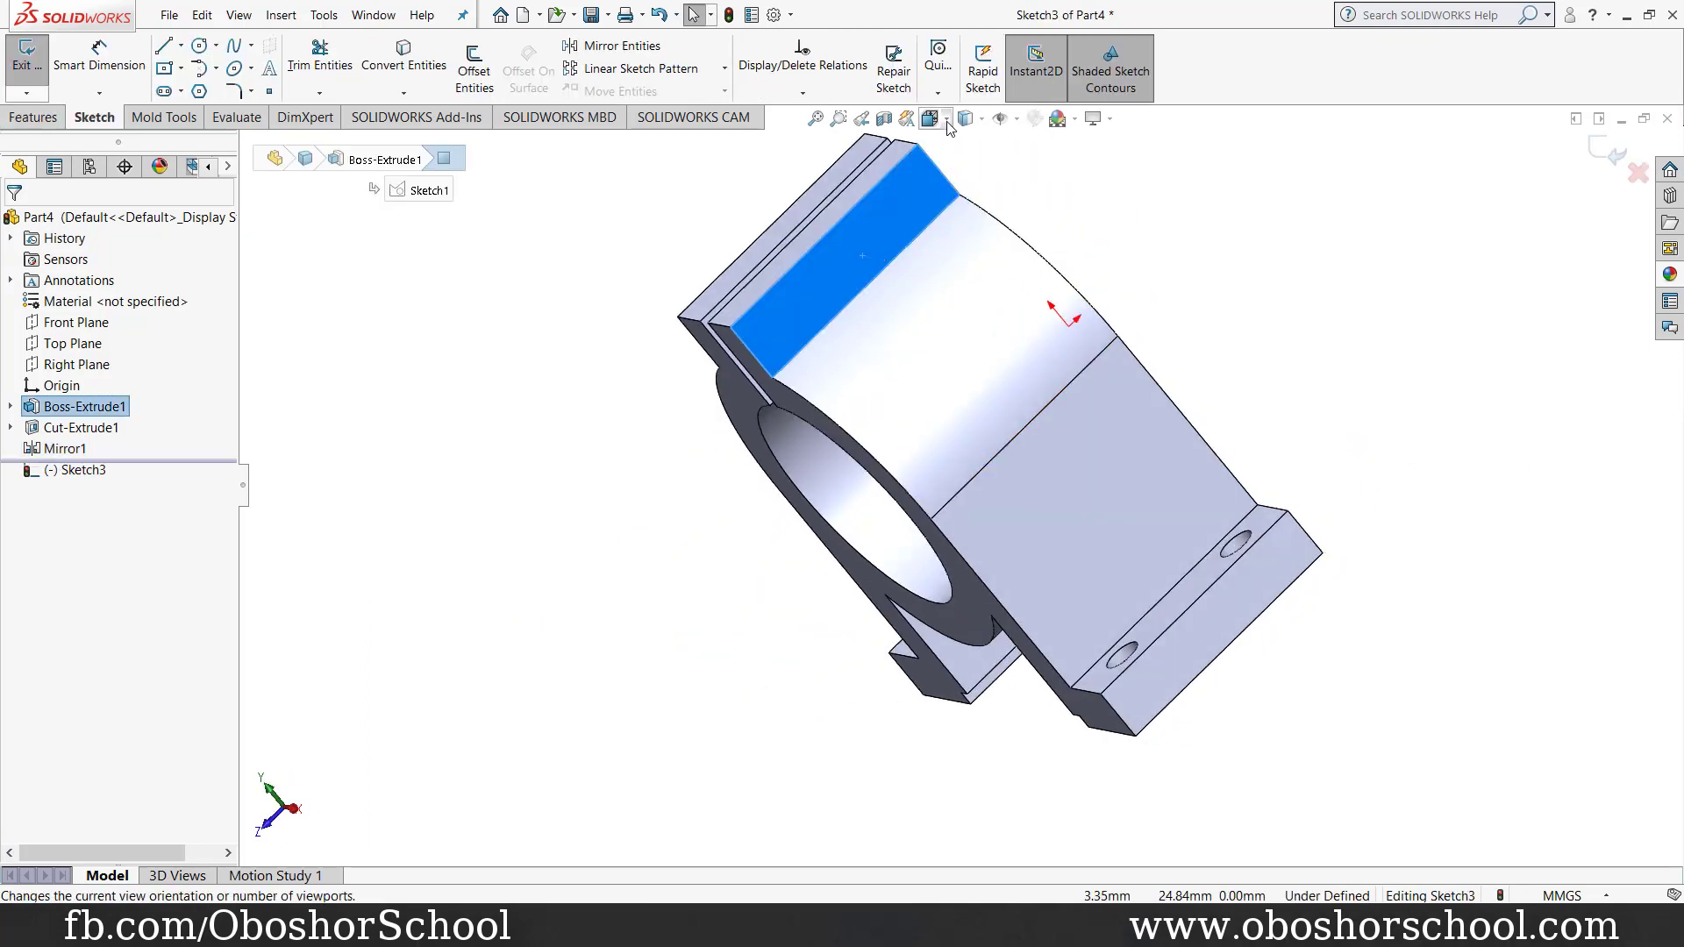
{"action": "left_click", "coordinate": [947, 123]}
{"action": "left_click", "coordinate": [1034, 217]}
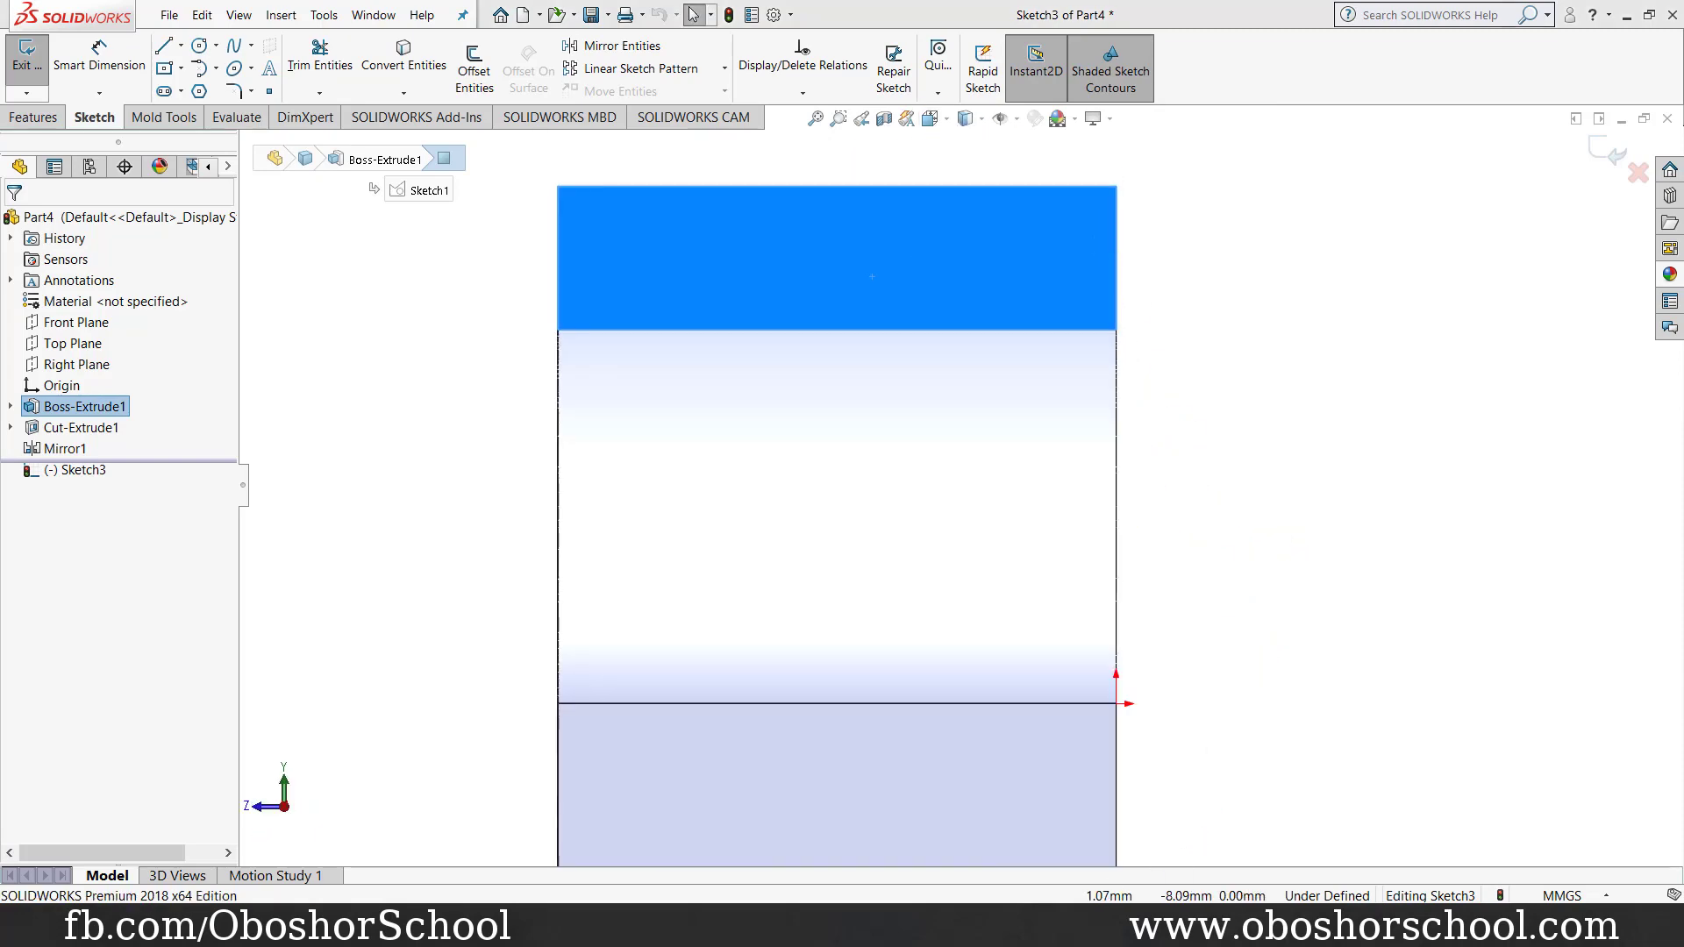
{"action": "key", "text": "alt+Tab"}
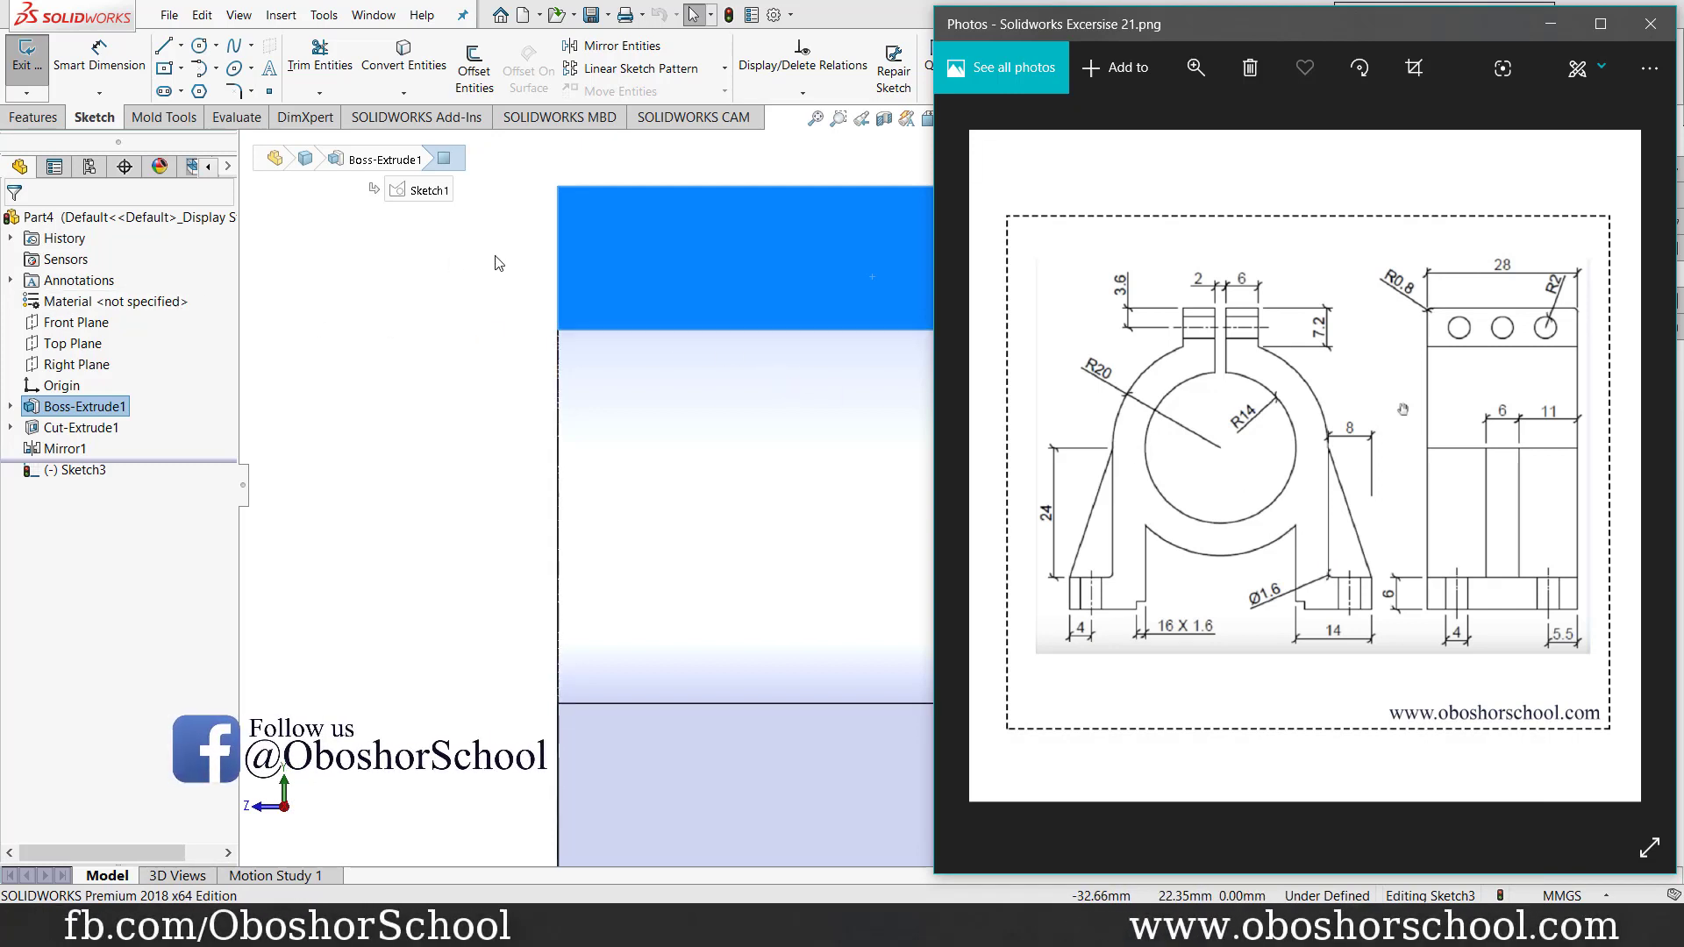
Step: Leave the reference drawing and return to Sketch3, opening the line-type choices
{"action": "left_click", "coordinate": [184, 55]}
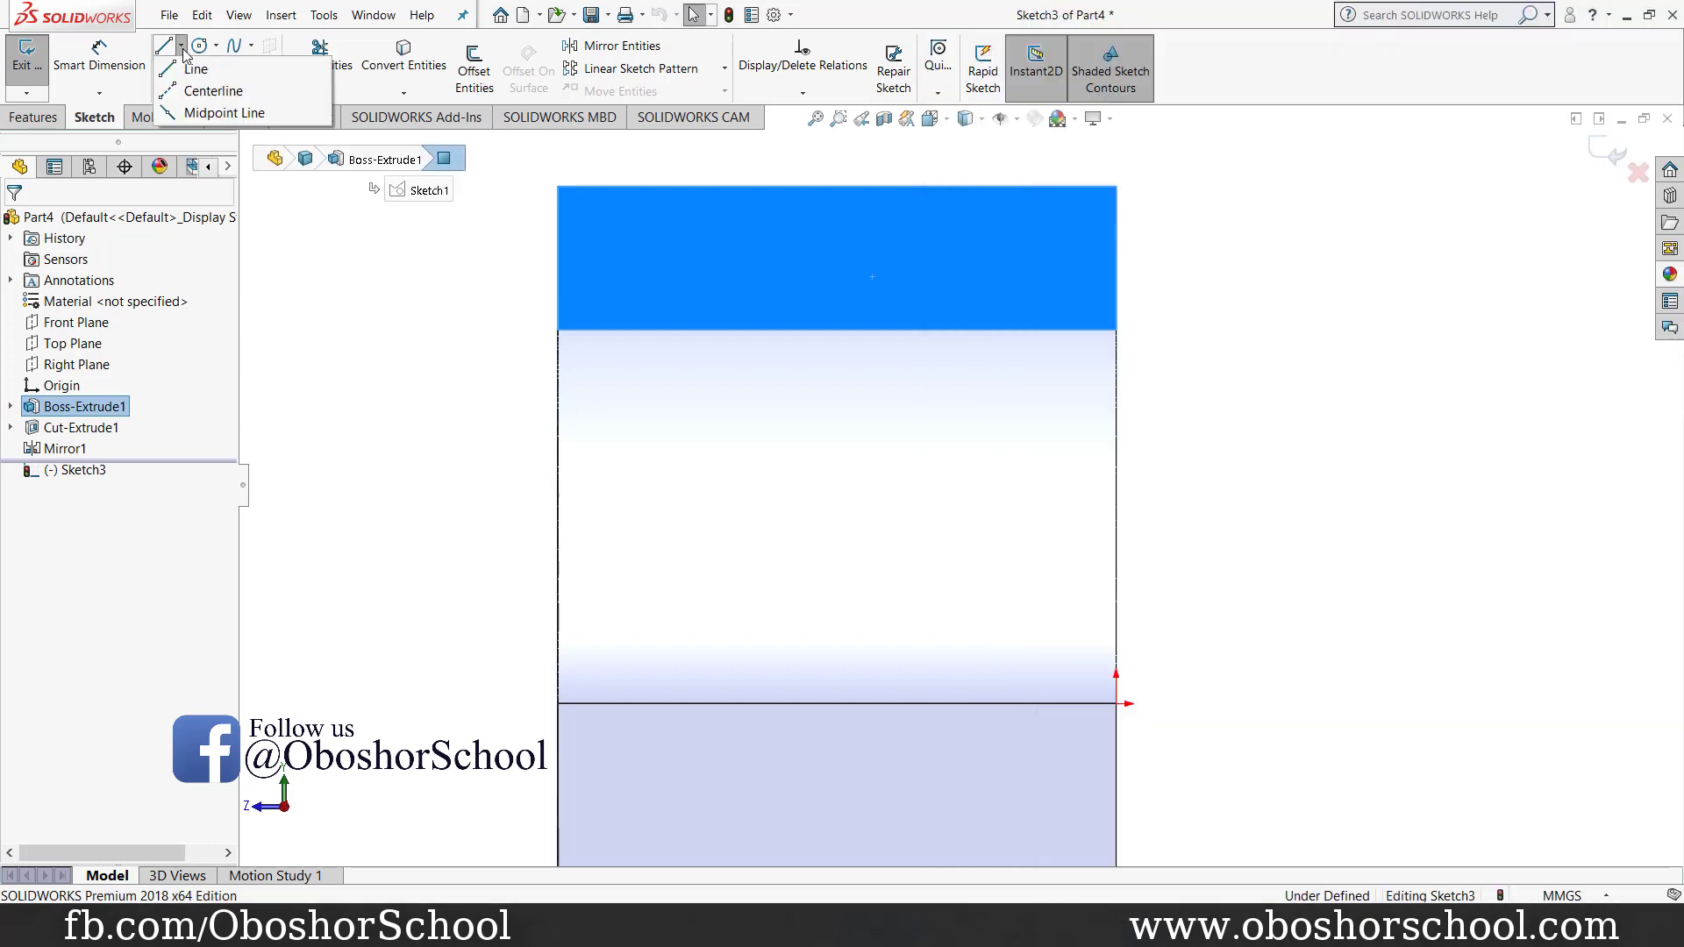
Step: Draw a horizontal centerline across the upper face from left edge to right edge
{"action": "left_click", "coordinate": [209, 87]}
{"action": "left_click", "coordinate": [558, 244]}
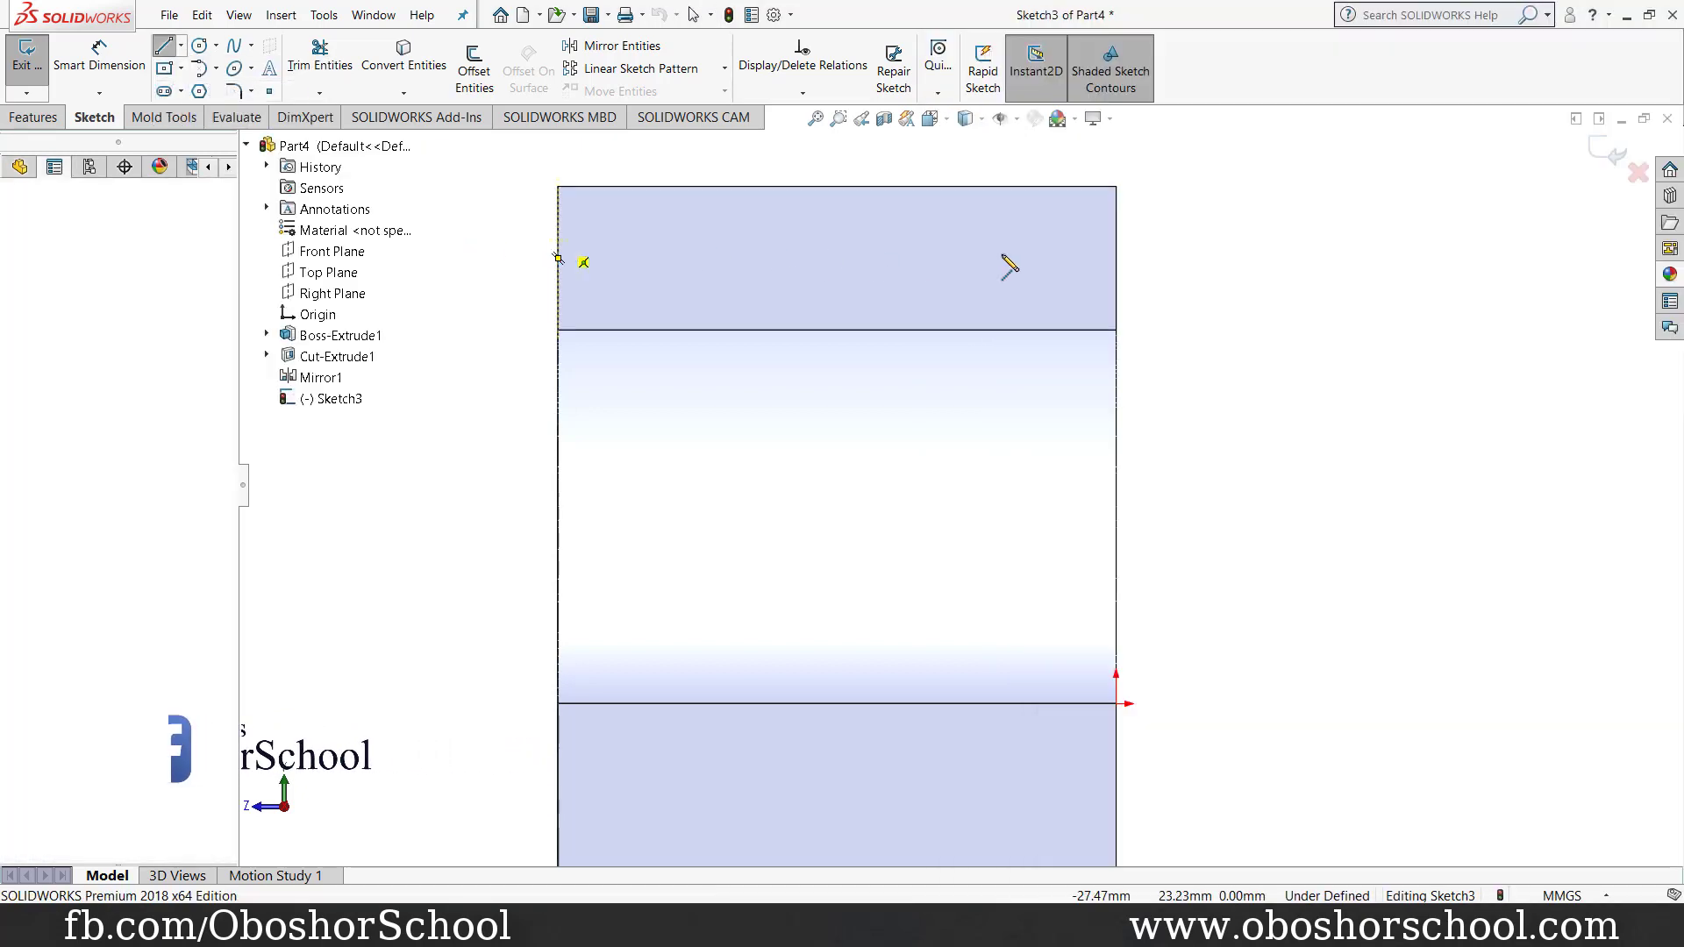
{"action": "left_click", "coordinate": [1115, 241]}
{"action": "right_click", "coordinate": [1263, 279]}
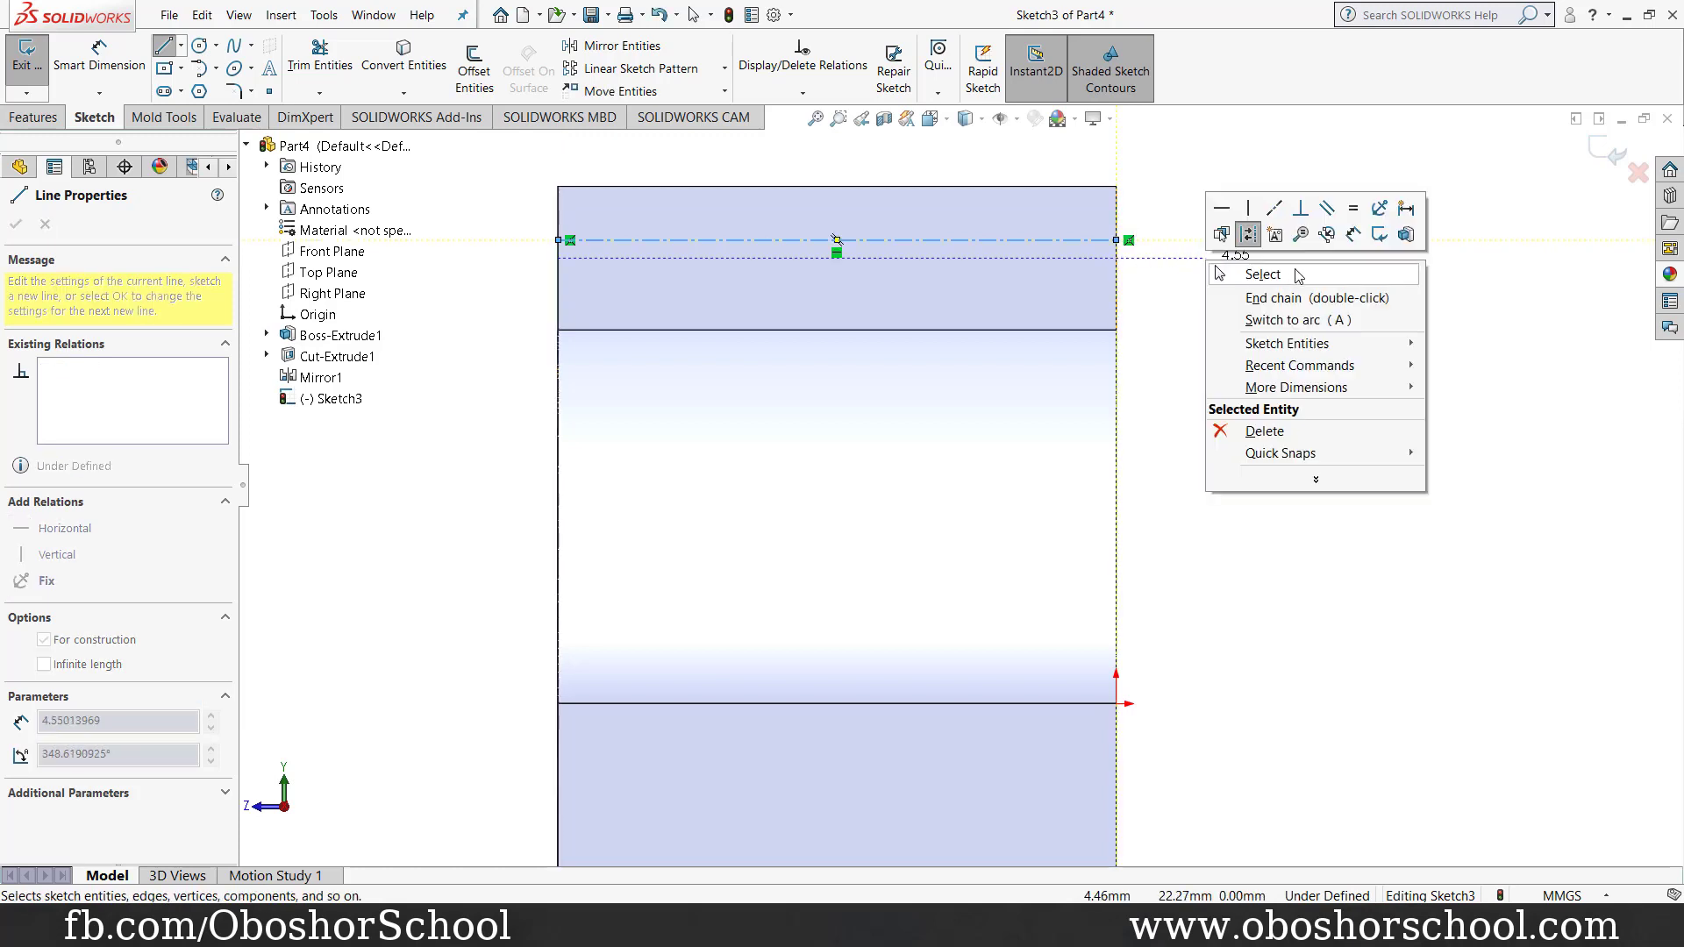
{"action": "left_click", "coordinate": [1238, 276]}
{"action": "key", "text": "Escape"}
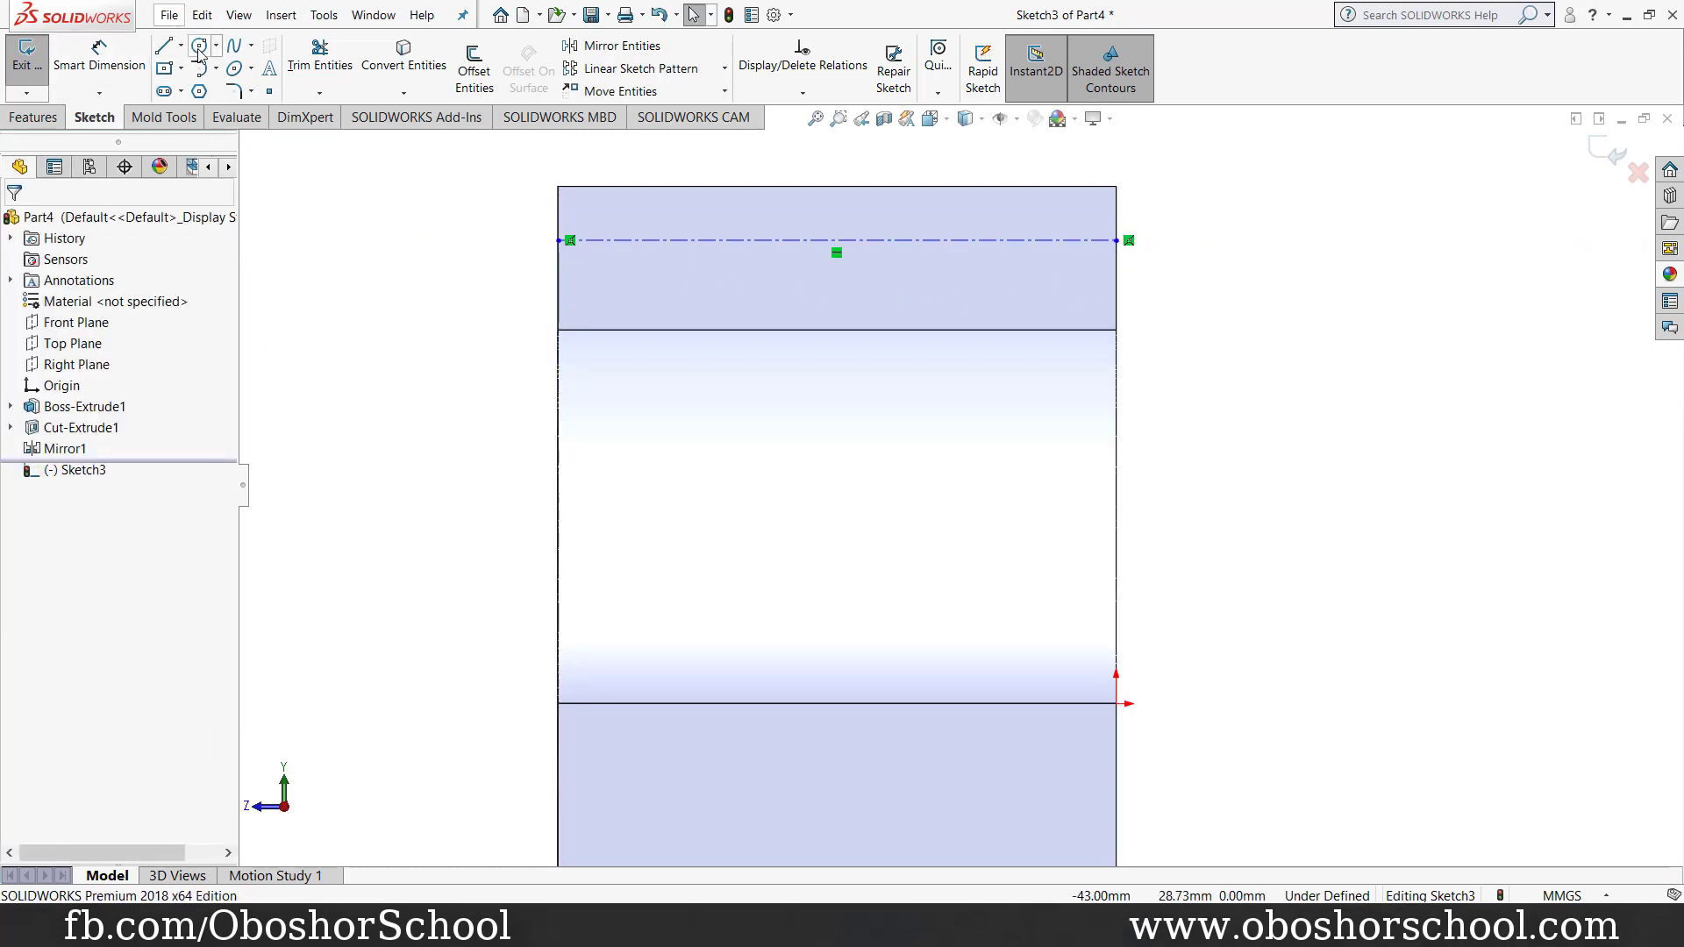
Step: Place three differently sized circles along the centerline: middle, right and left
{"action": "left_click", "coordinate": [200, 48]}
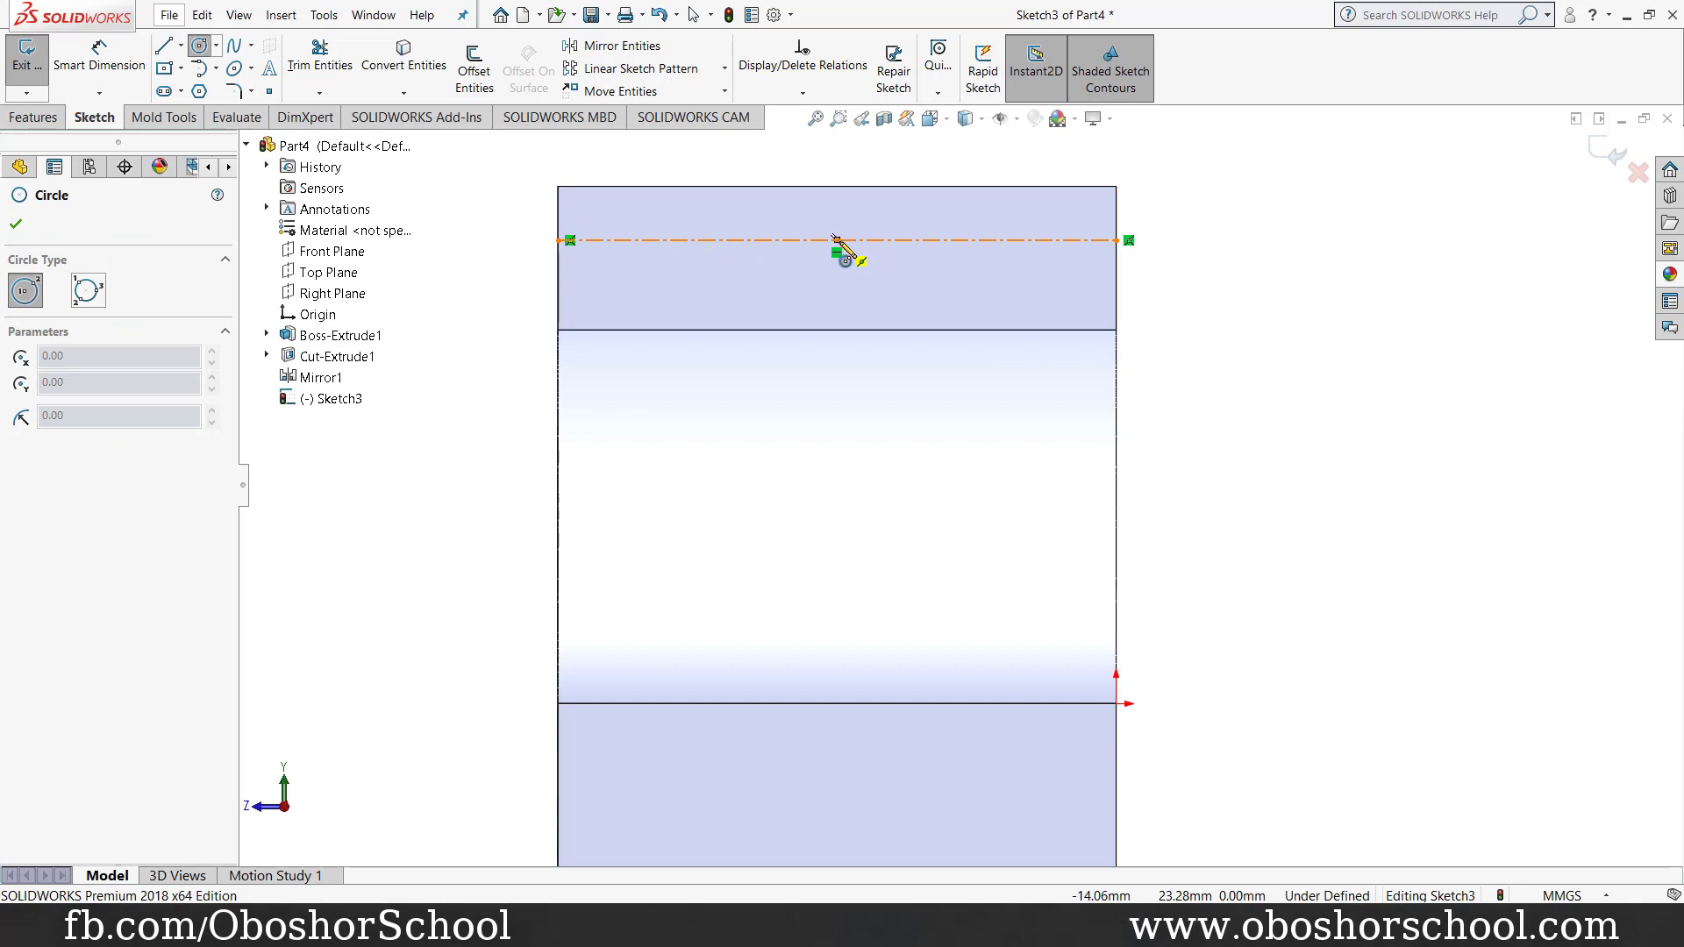
{"action": "left_click", "coordinate": [836, 240]}
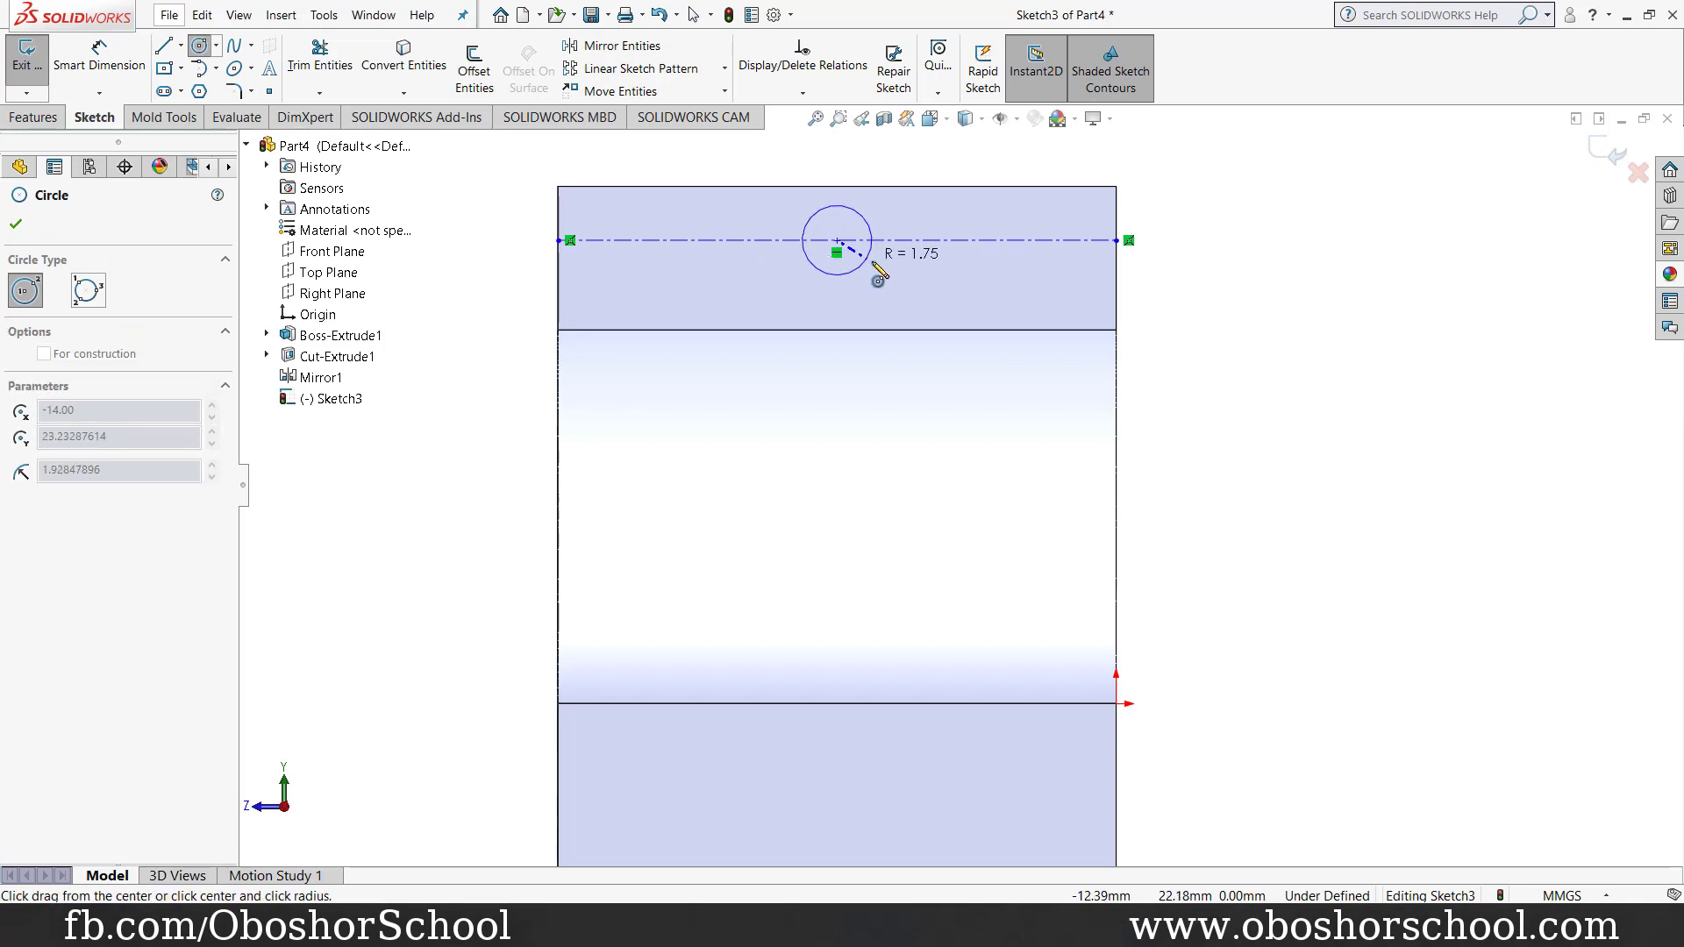
{"action": "left_click", "coordinate": [987, 240]}
{"action": "left_click", "coordinate": [1040, 274]}
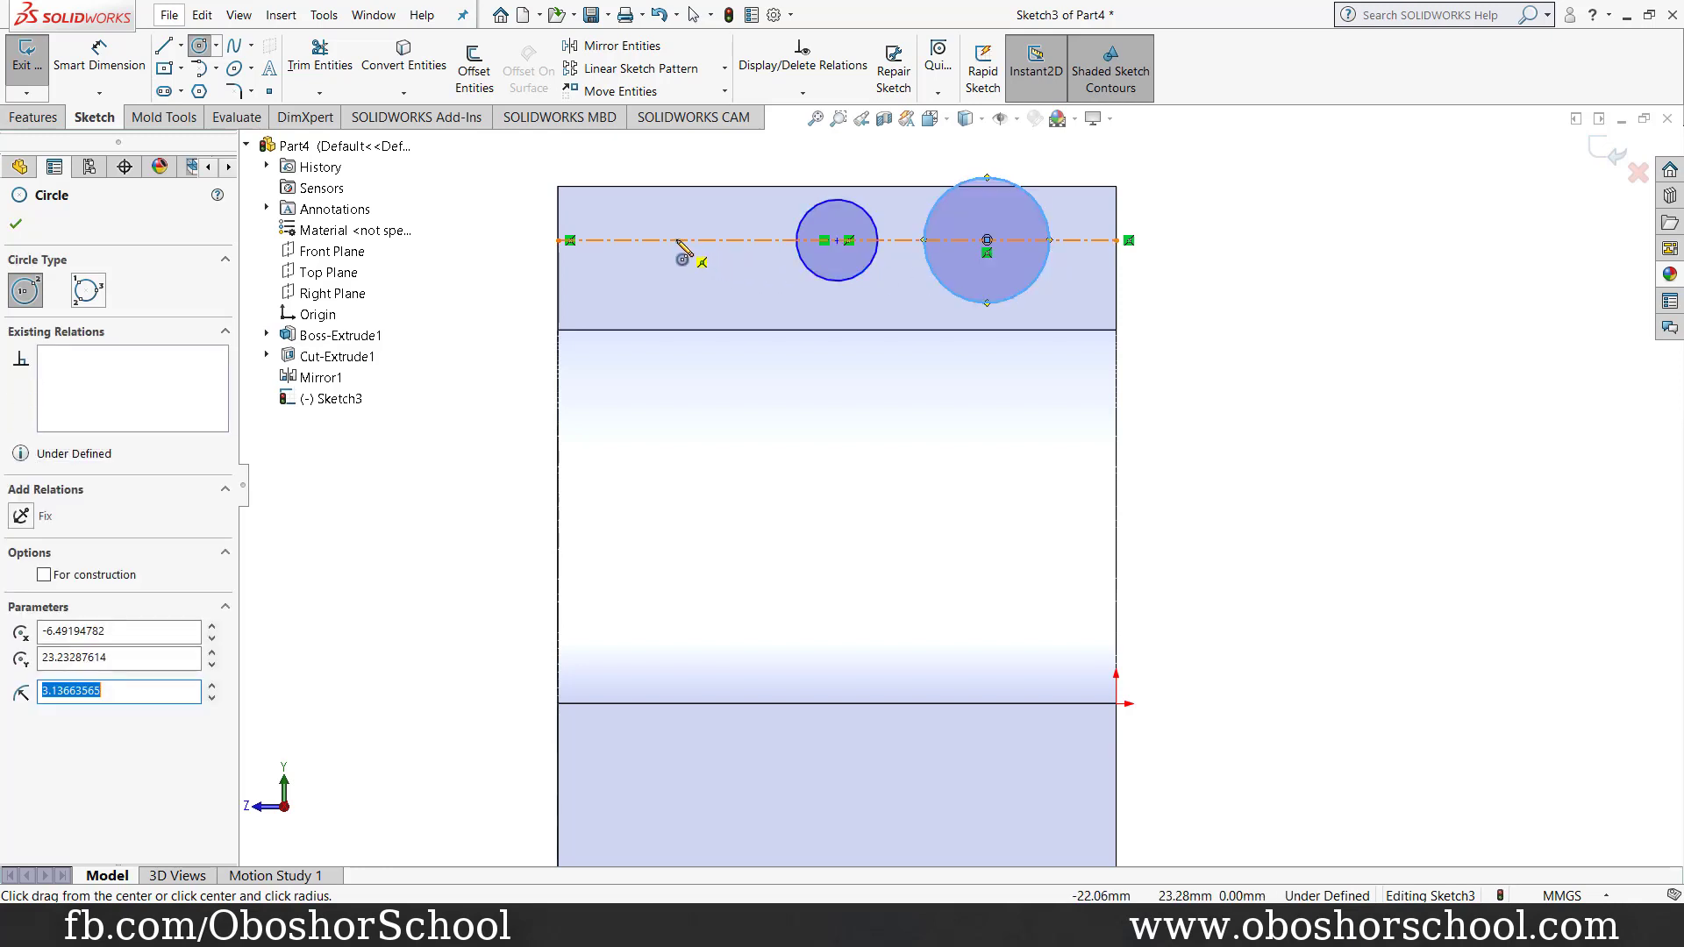
{"action": "left_click", "coordinate": [676, 240]}
{"action": "left_click", "coordinate": [717, 264]}
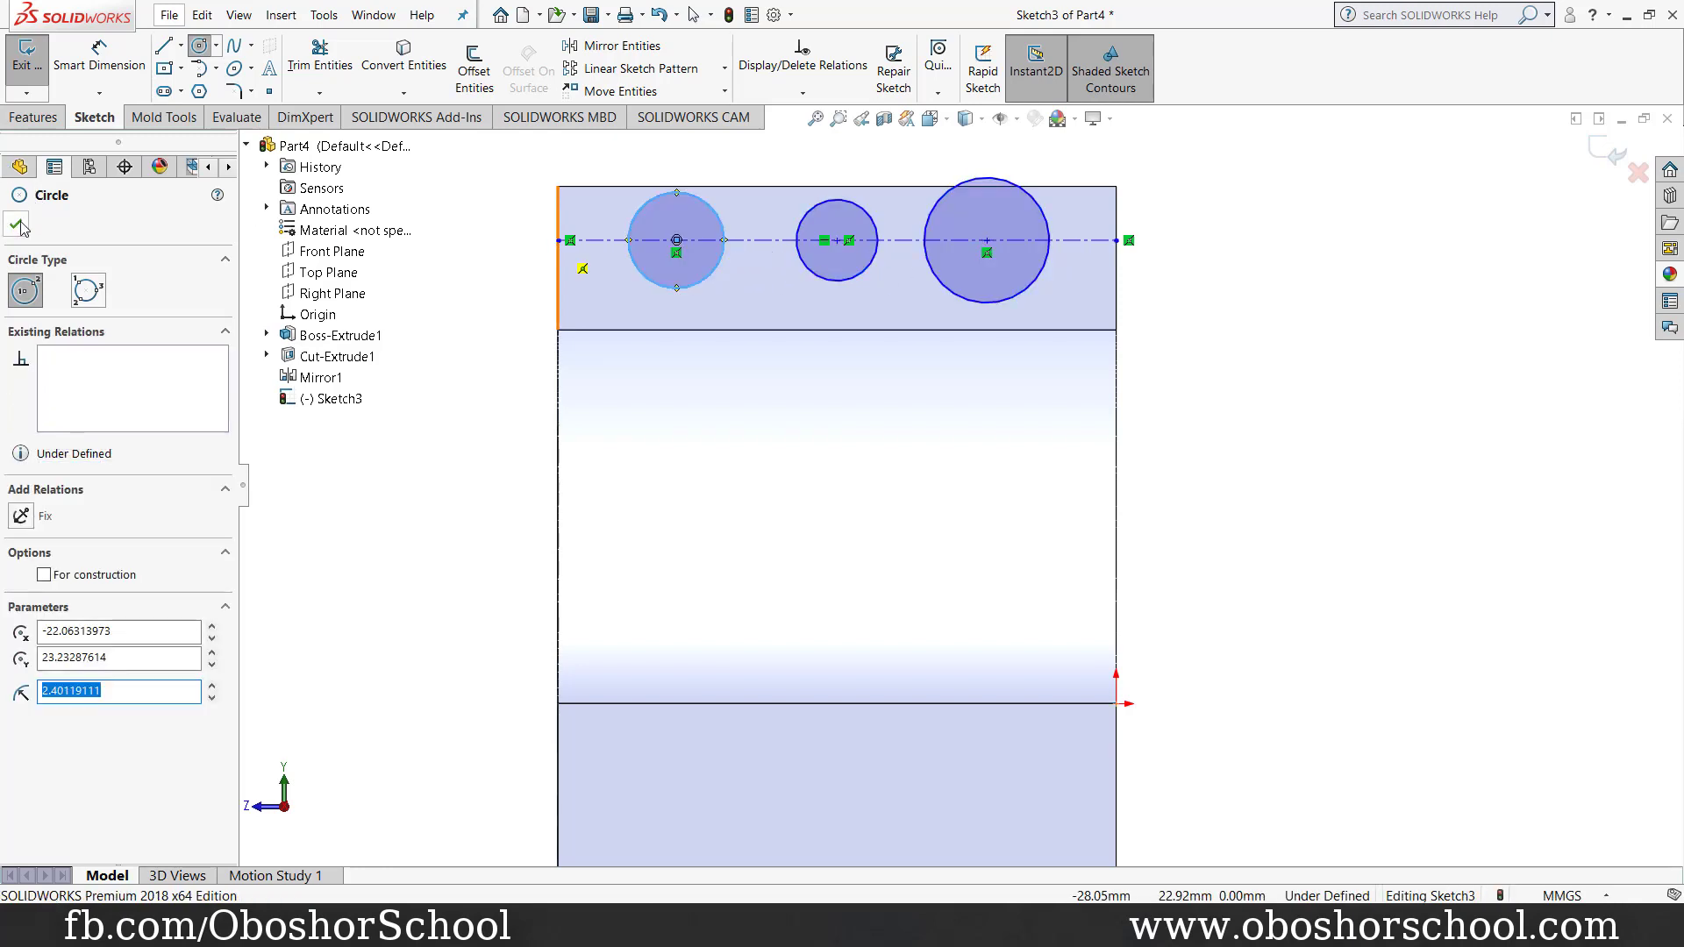
{"action": "left_click", "coordinate": [18, 225]}
{"action": "left_click", "coordinate": [99, 54]}
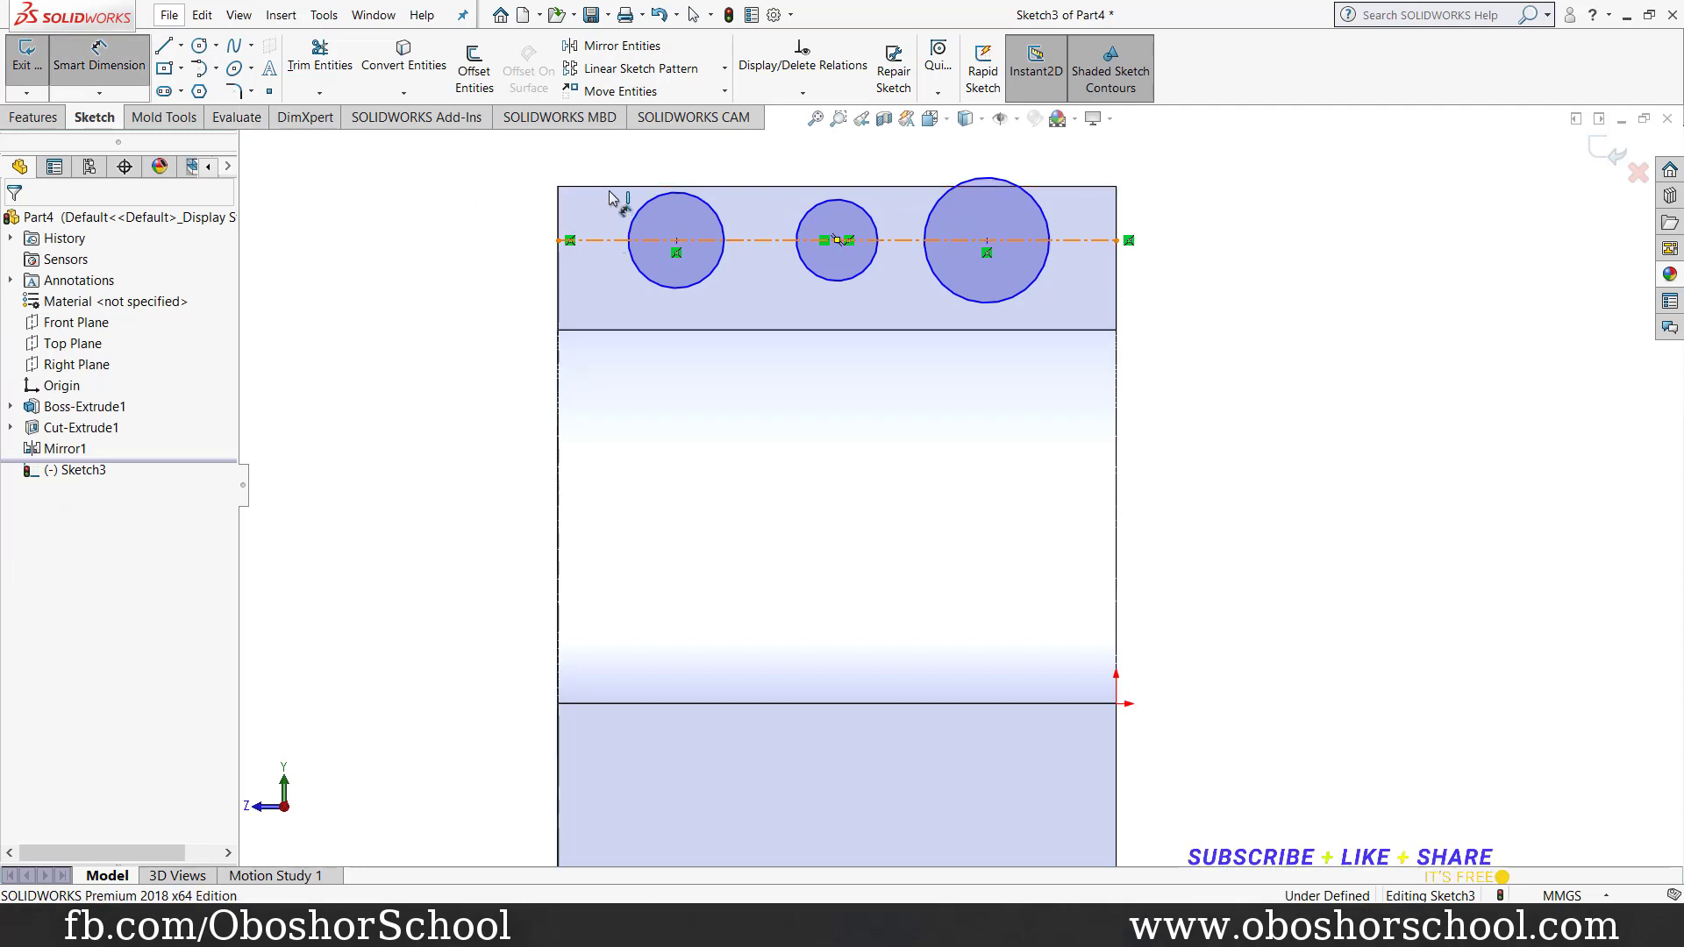
Step: Dimension the centerline 3.6 below the top edge and the left-to-middle spacing 7
{"action": "left_click", "coordinate": [614, 240]}
{"action": "left_click", "coordinate": [605, 186]}
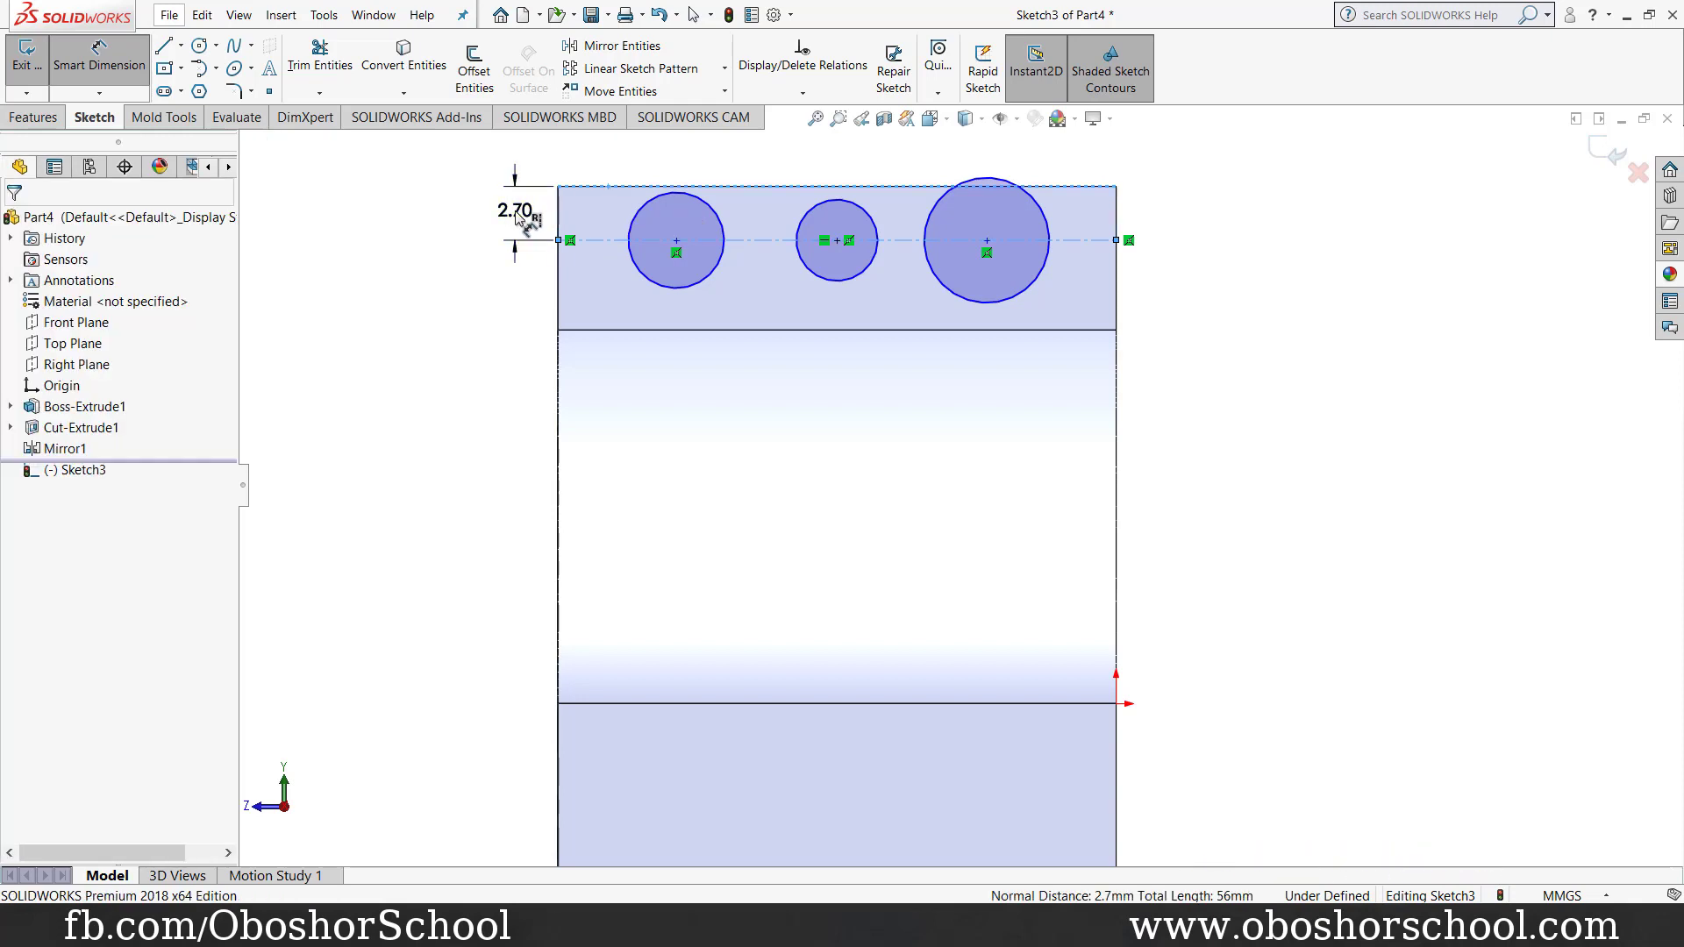
{"action": "left_click", "coordinate": [518, 218]}
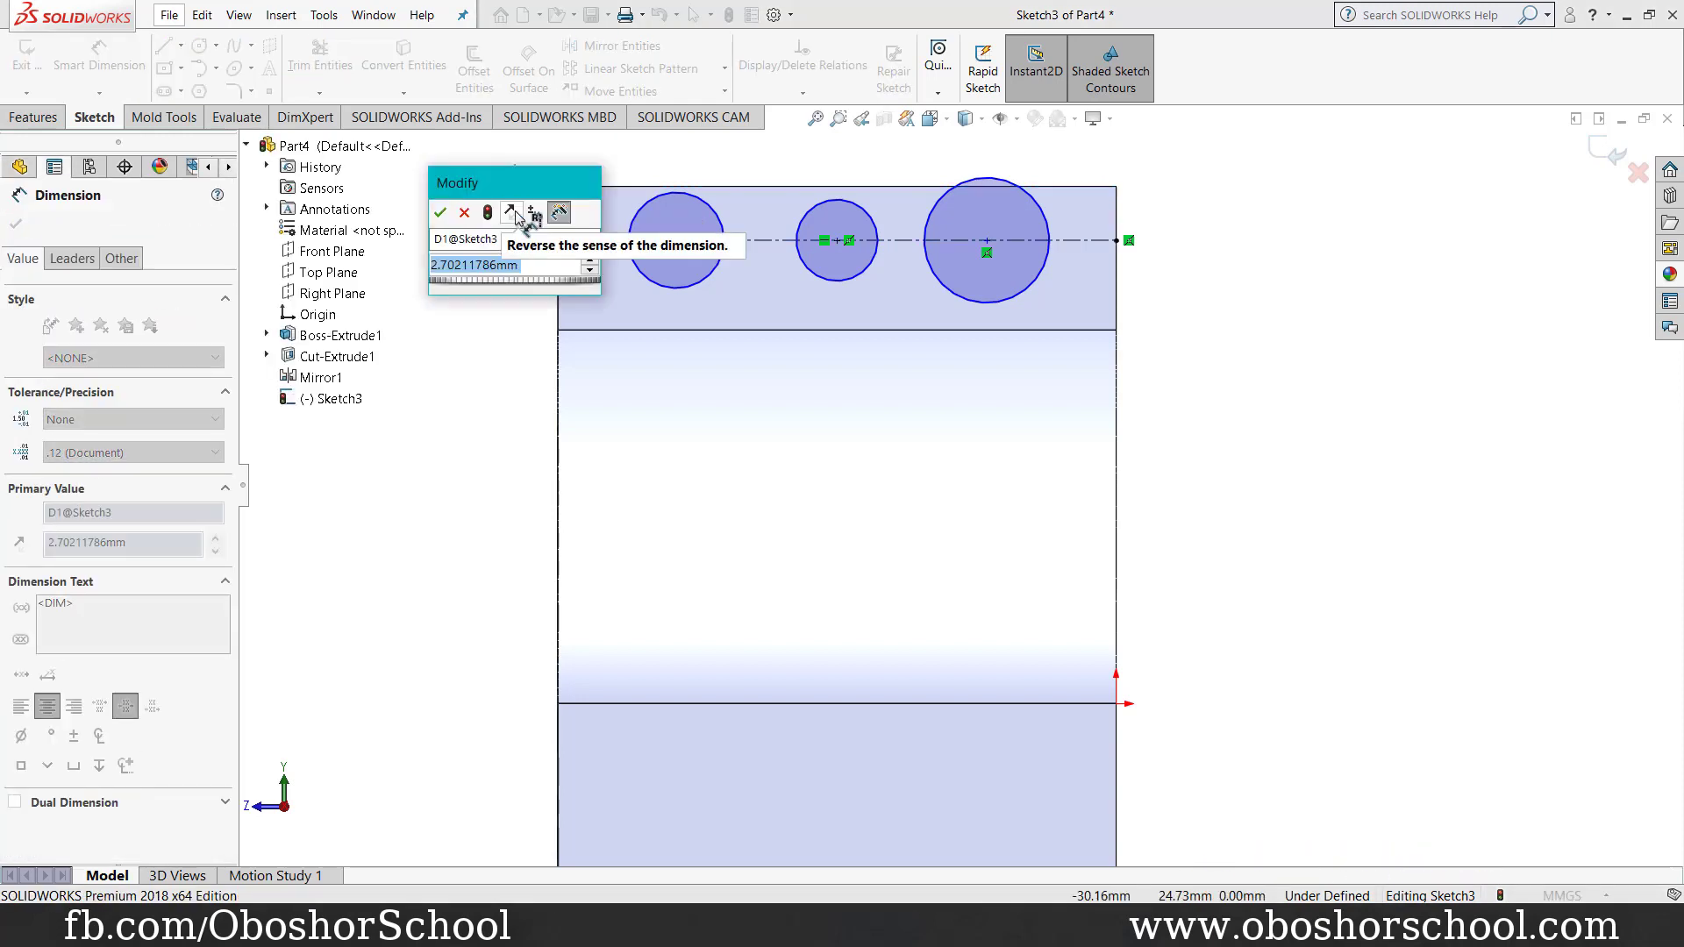
{"action": "type", "text": "3.6"}
{"action": "key", "text": "Return"}
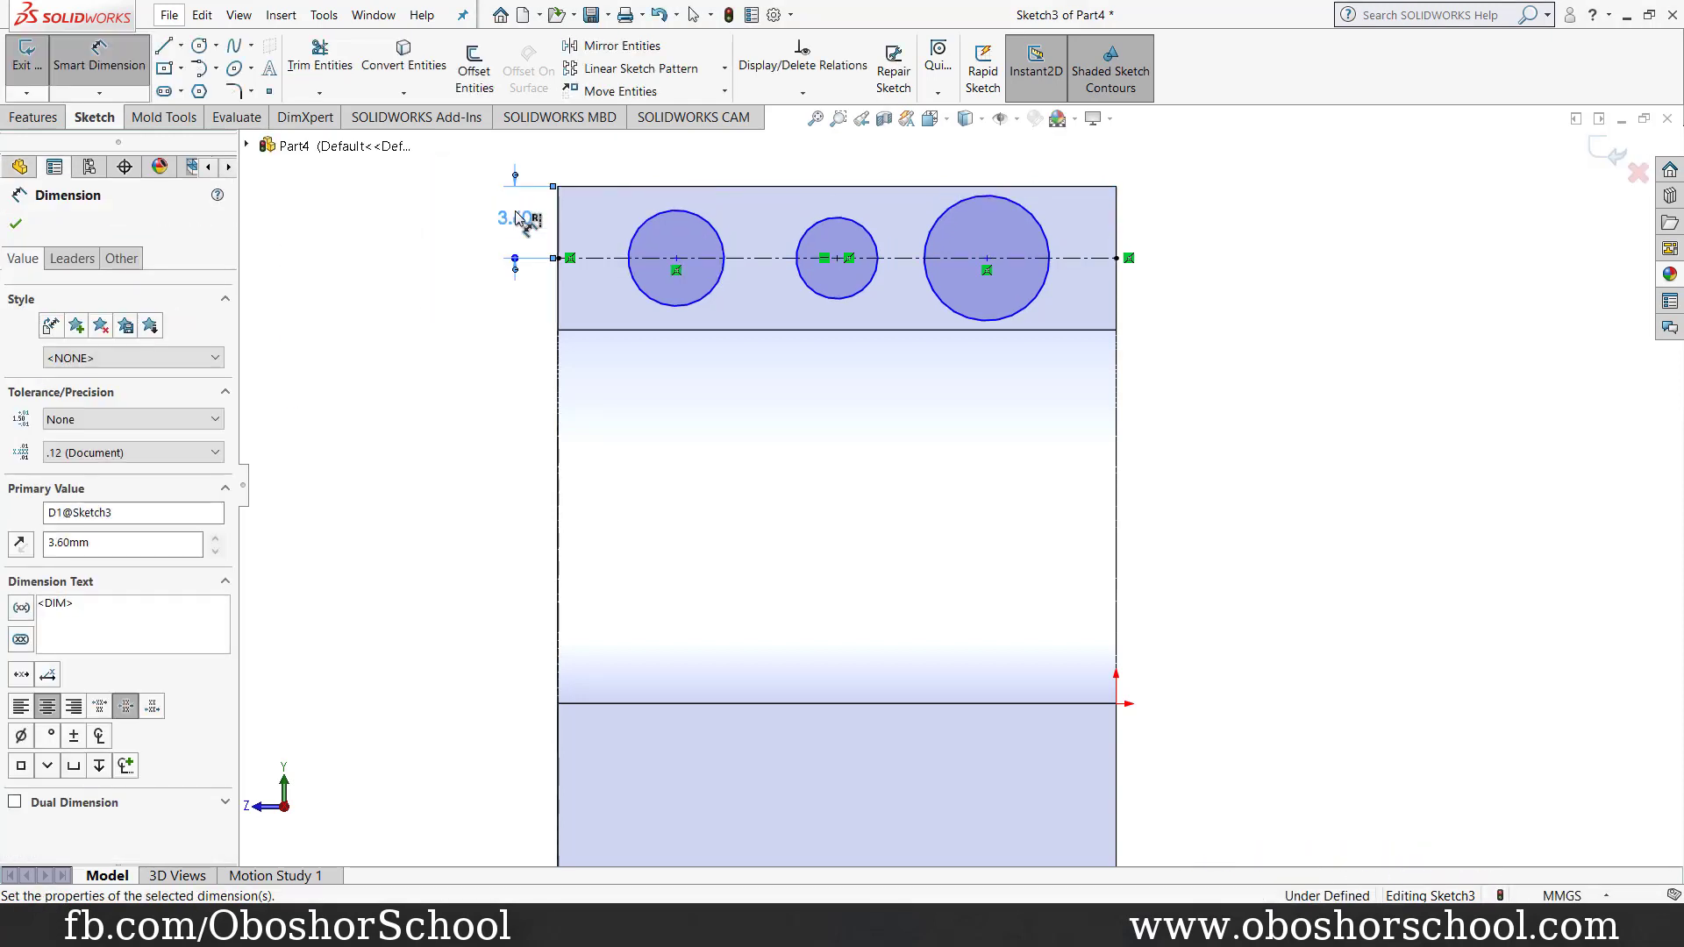
{"action": "left_click", "coordinate": [678, 260]}
{"action": "left_click", "coordinate": [837, 258]}
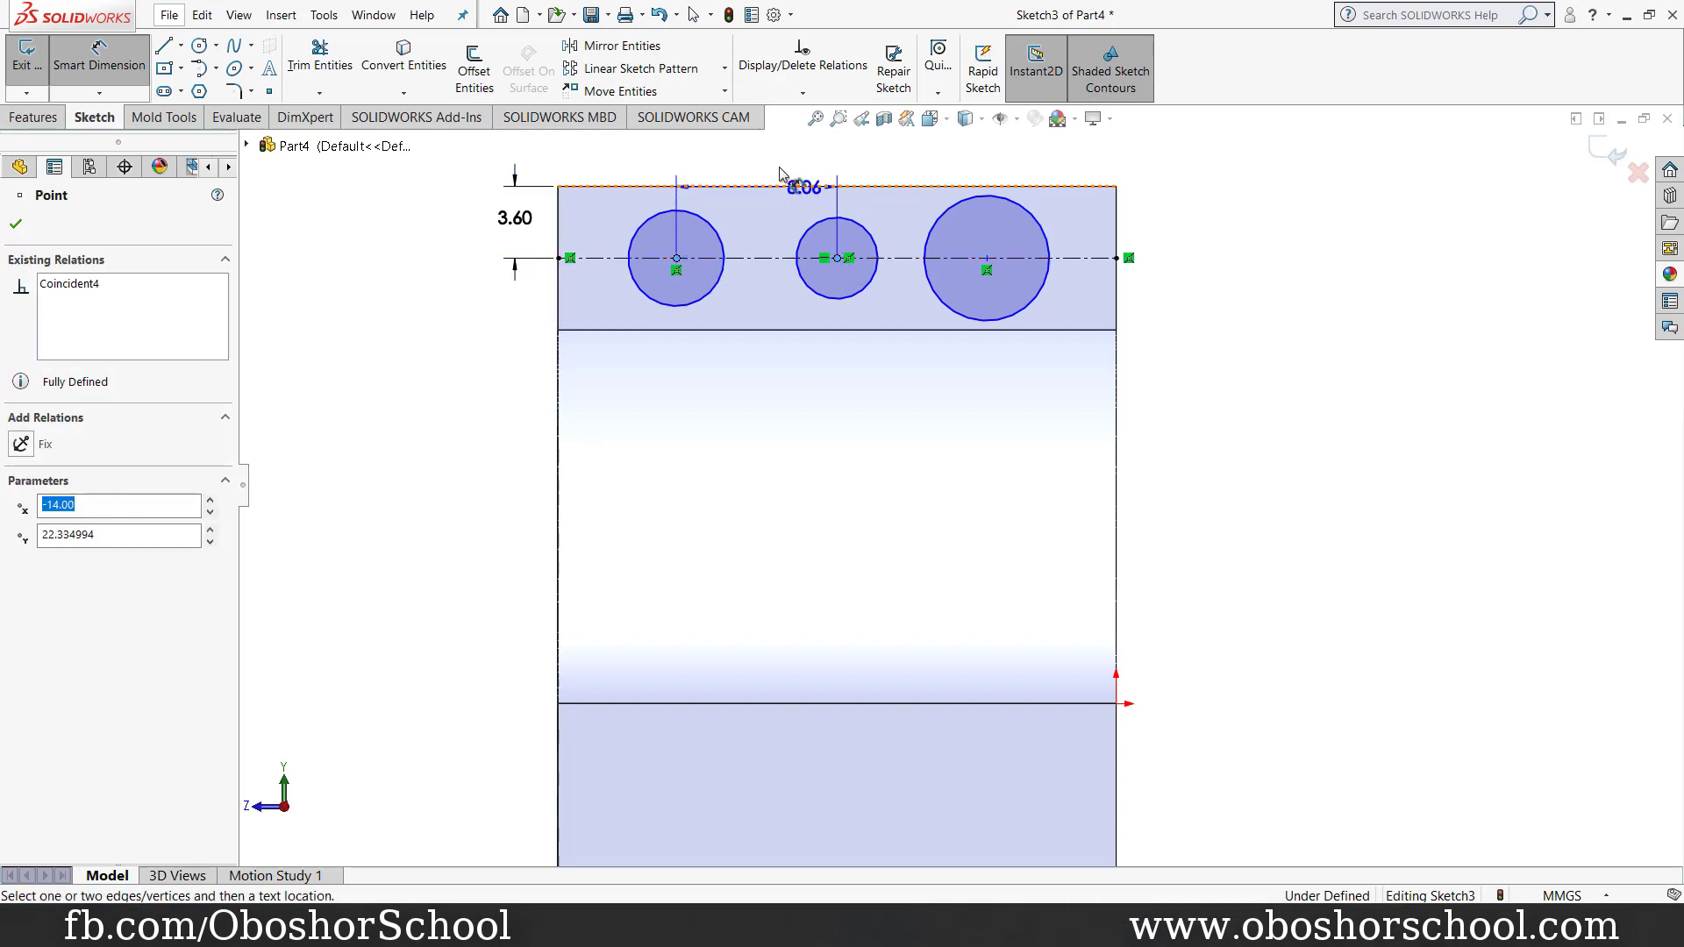
{"action": "left_click", "coordinate": [765, 162]}
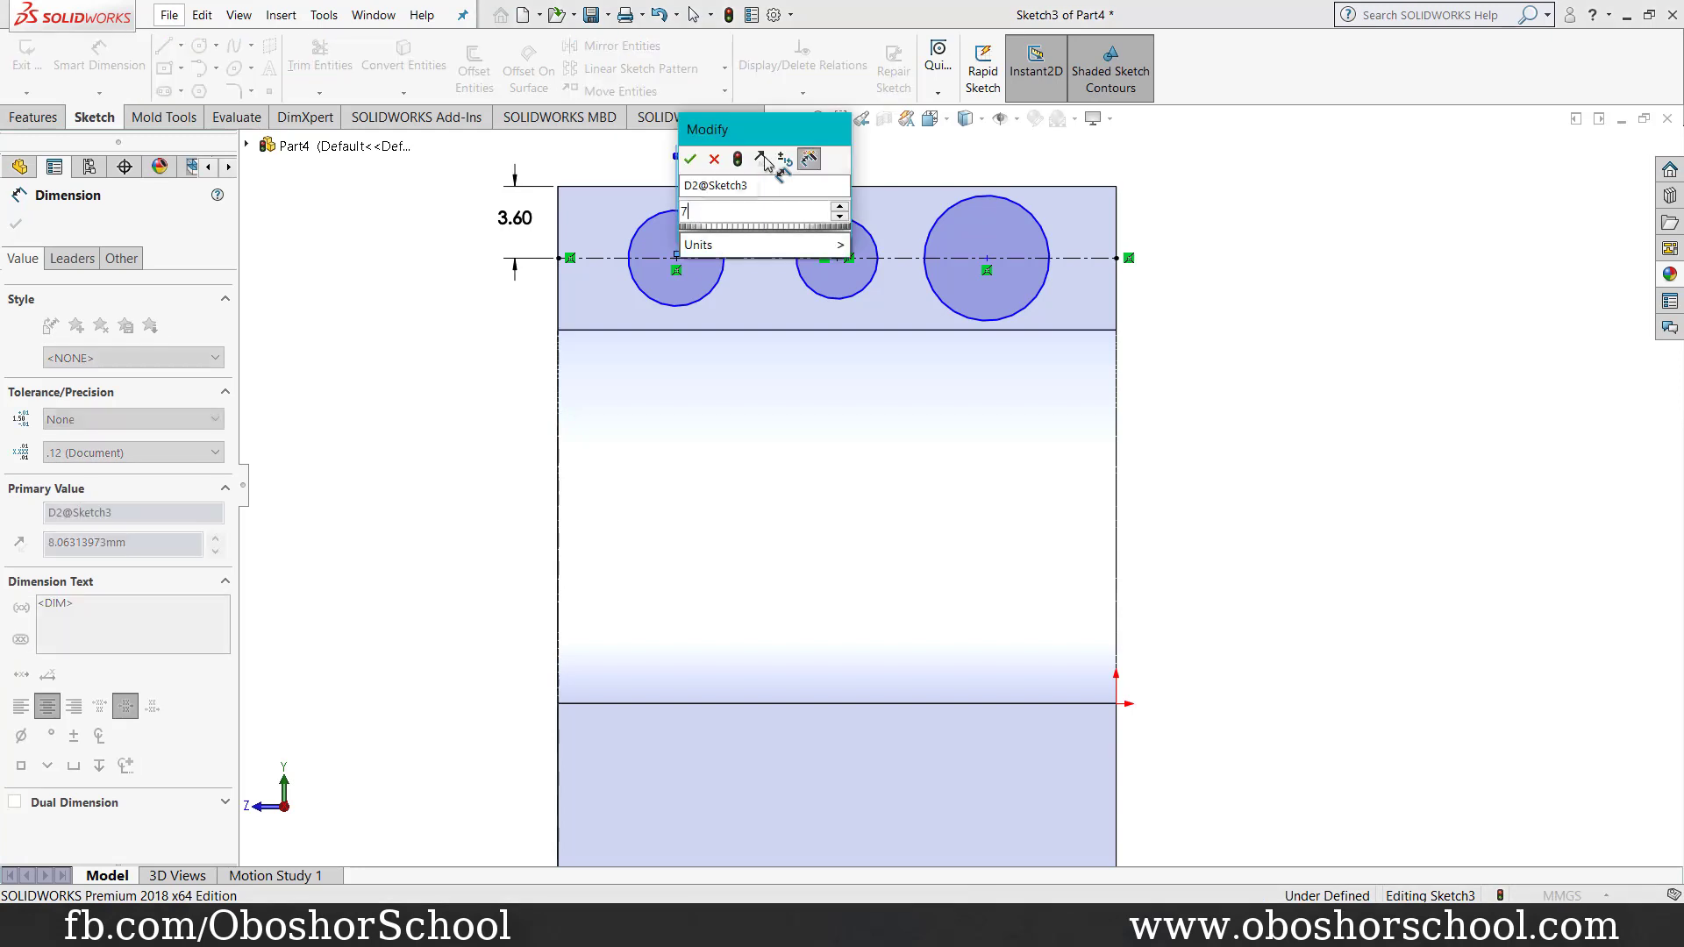
{"action": "type", "text": "7"}
{"action": "key", "text": "Return"}
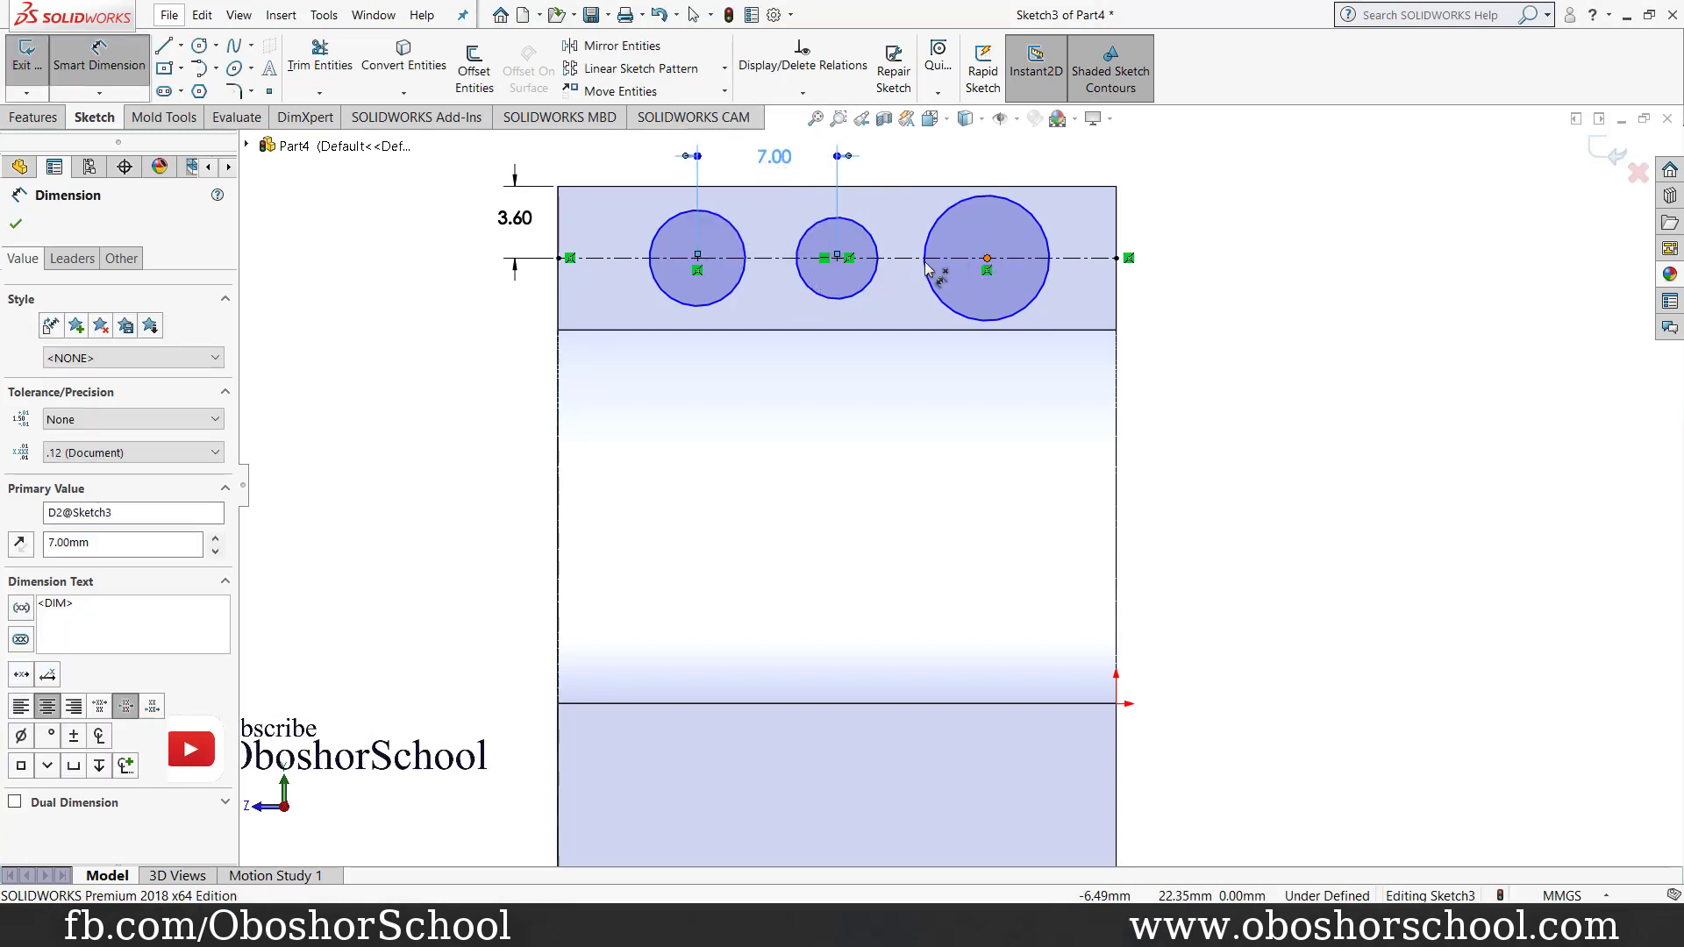
Step: Set the middle-to-right spacing to 7 and the left circle diameter to 4
{"action": "left_click", "coordinate": [838, 258]}
{"action": "left_click", "coordinate": [986, 258]}
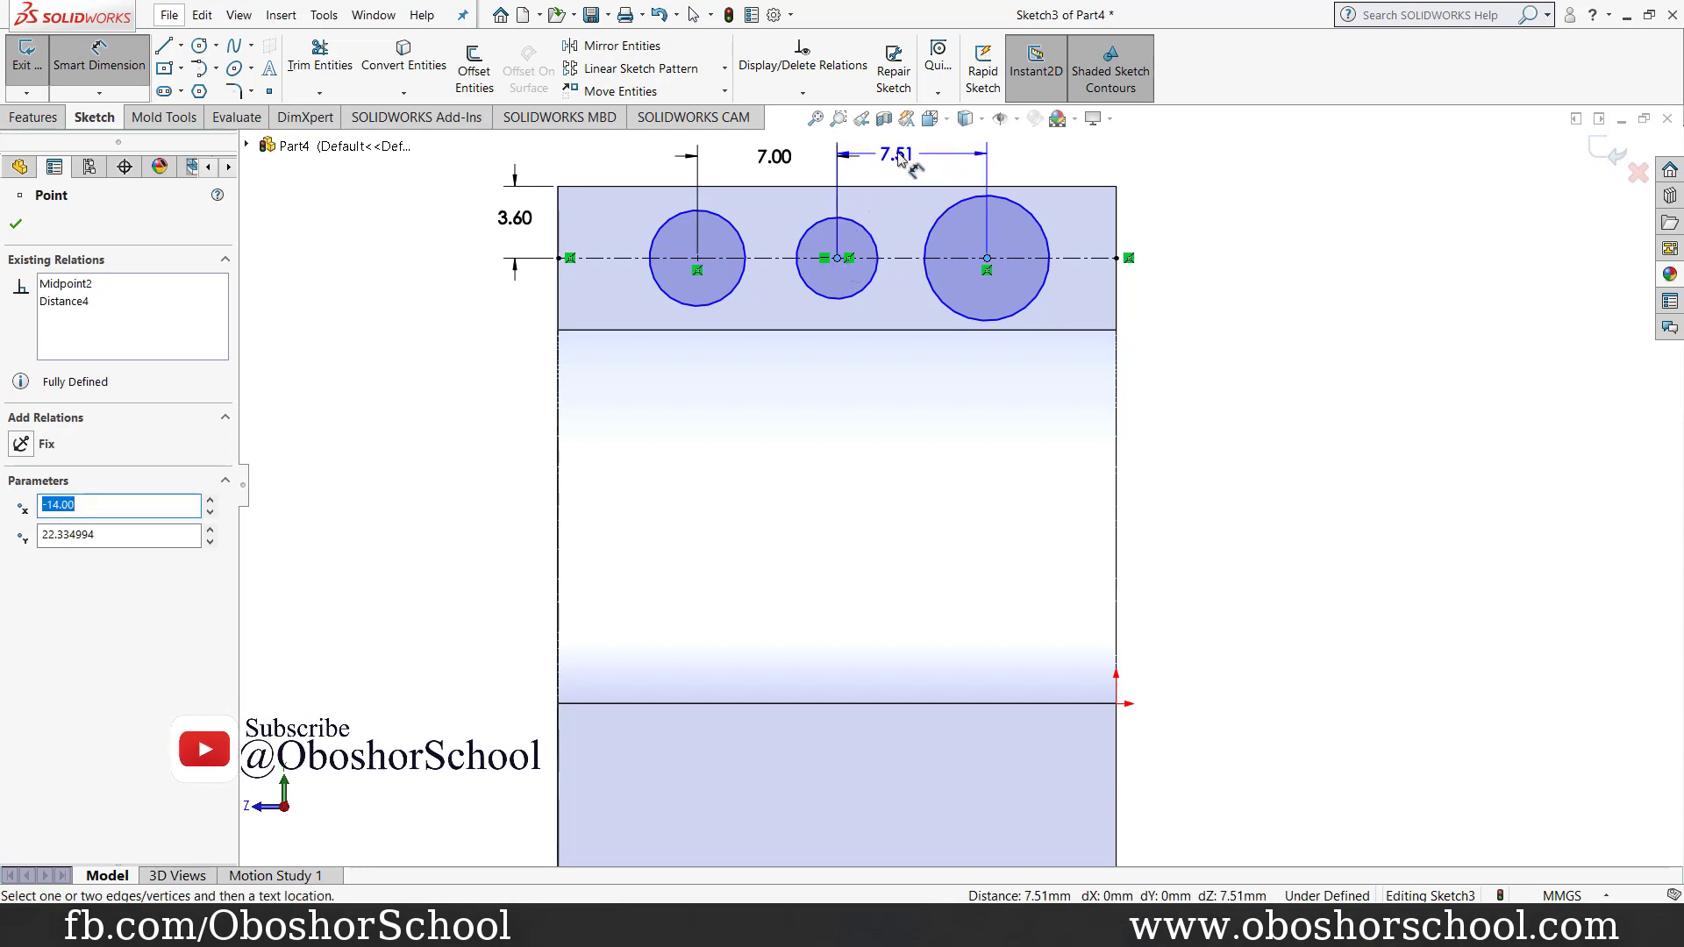
{"action": "left_click", "coordinate": [893, 156]}
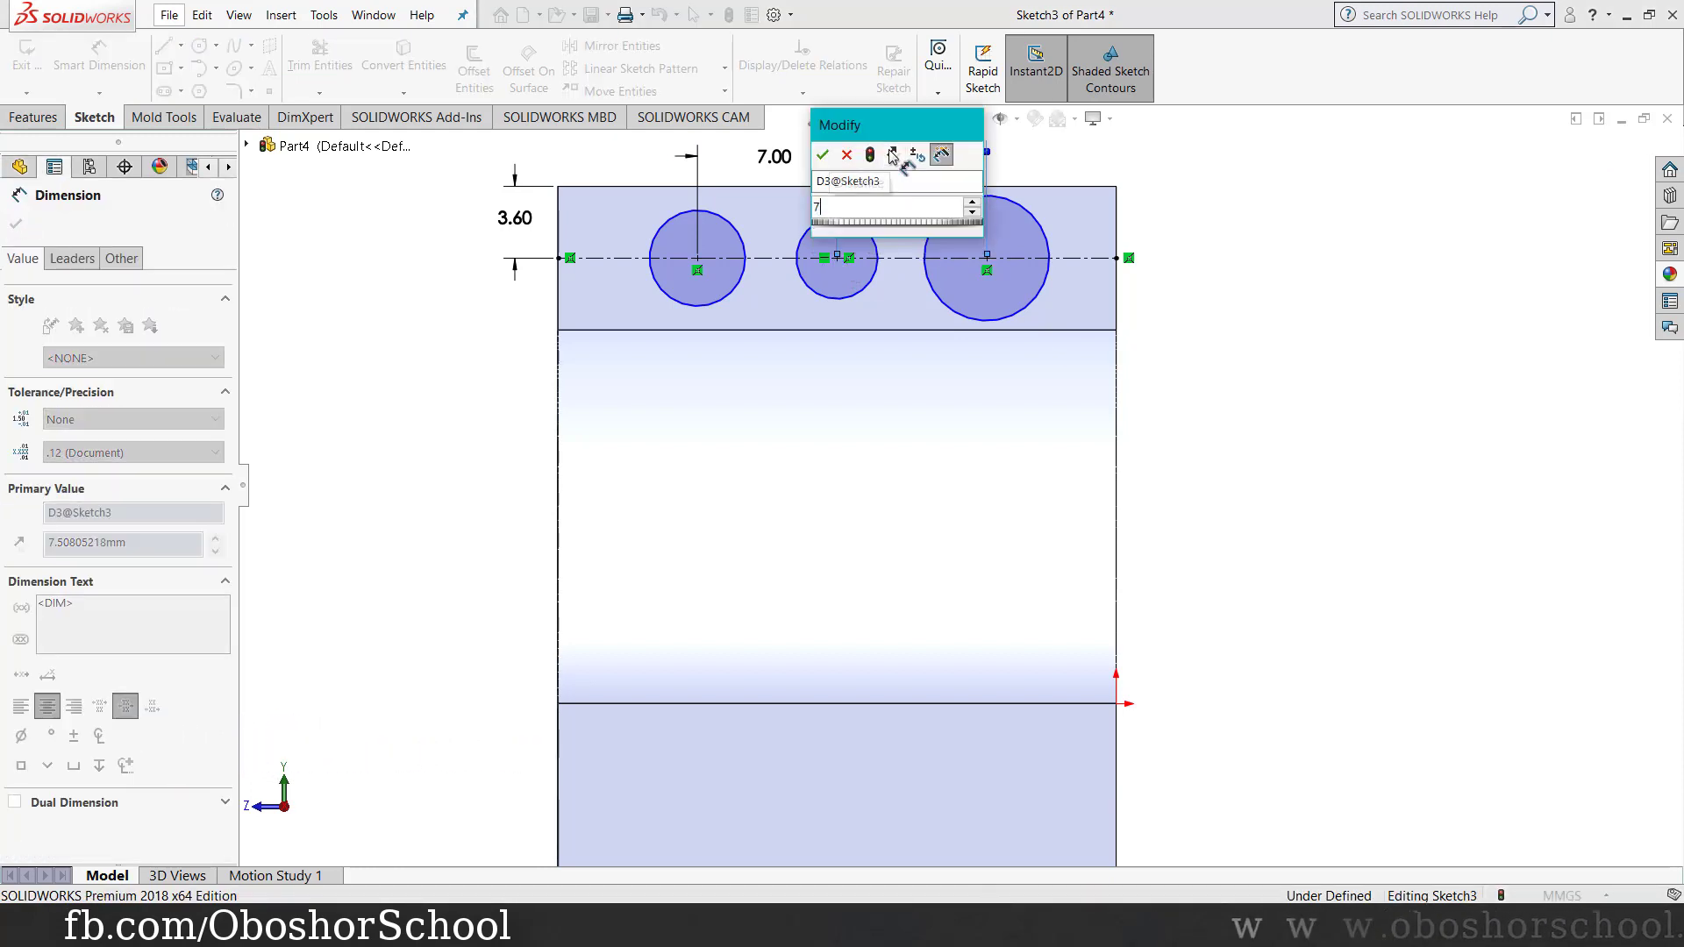
{"action": "type", "text": "7"}
{"action": "key", "text": "Return"}
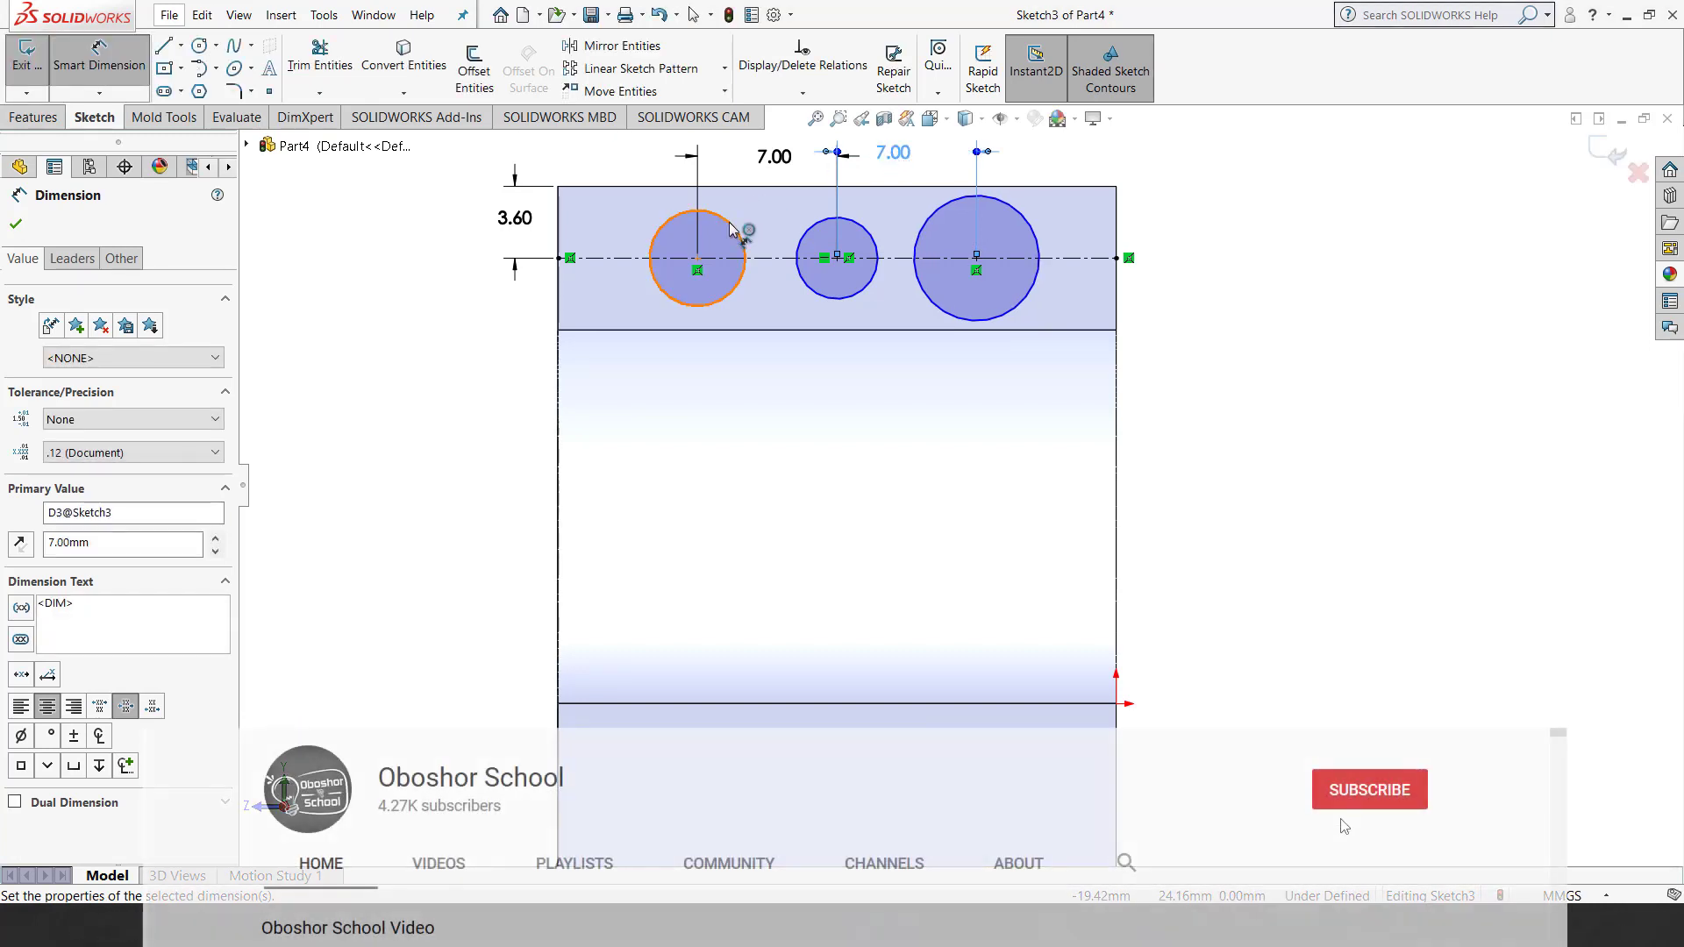
{"action": "left_click", "coordinate": [733, 223]}
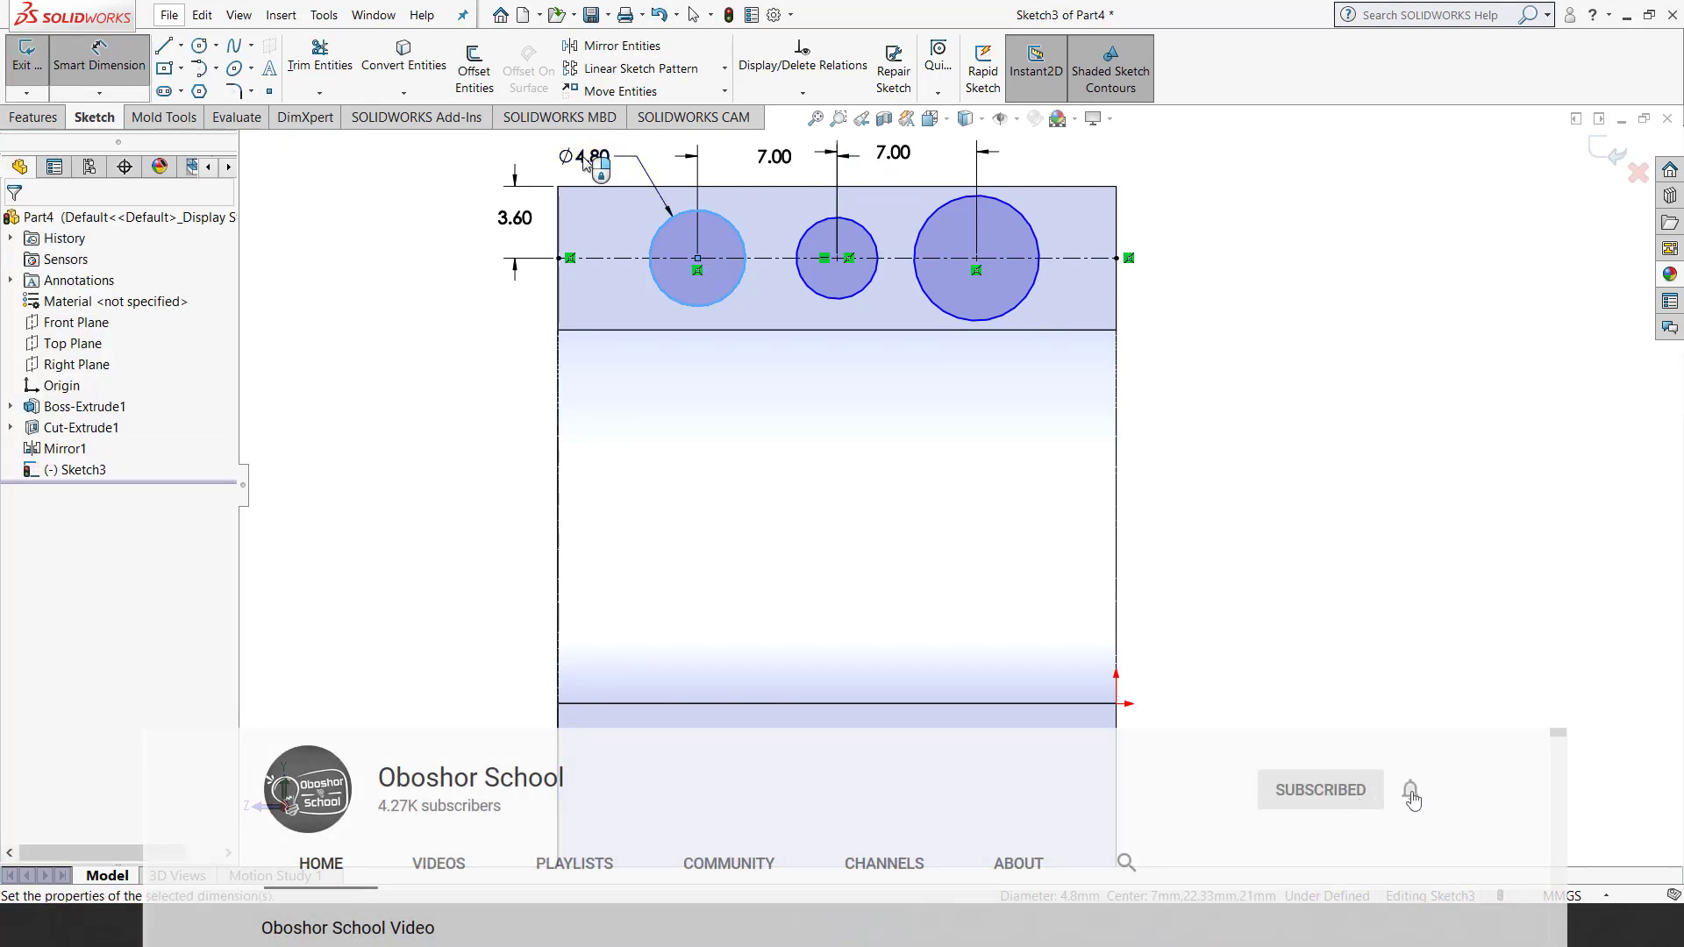
{"action": "left_click", "coordinate": [585, 163]}
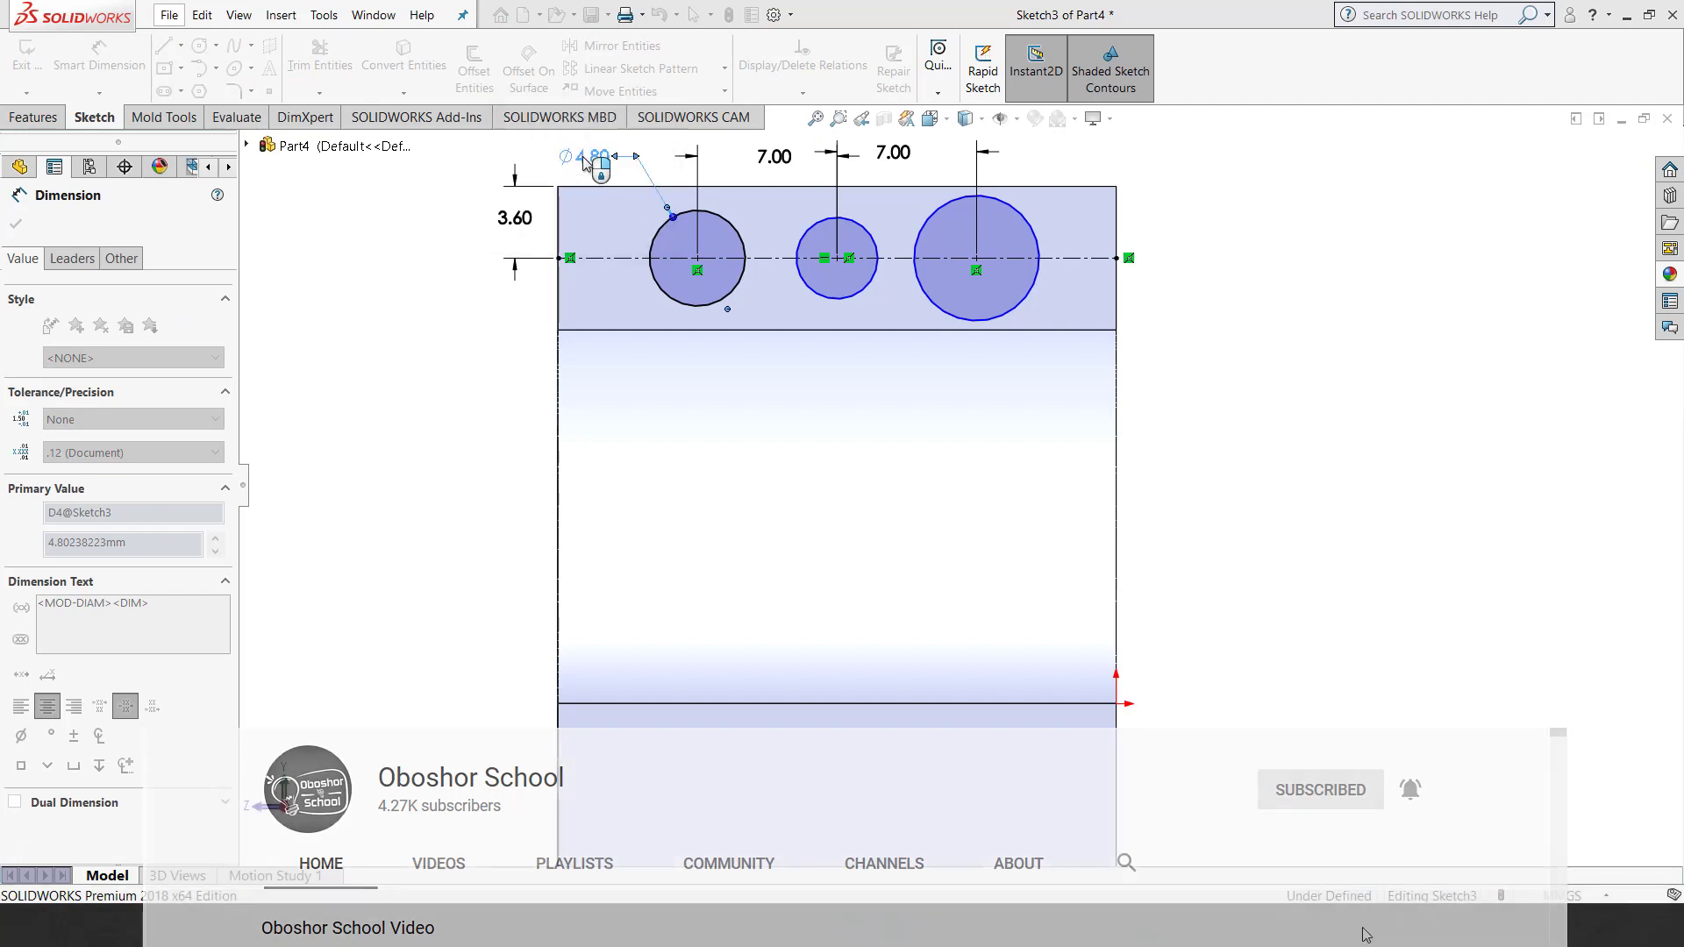
{"action": "type", "text": "4.00mm"}
{"action": "key", "text": "Return"}
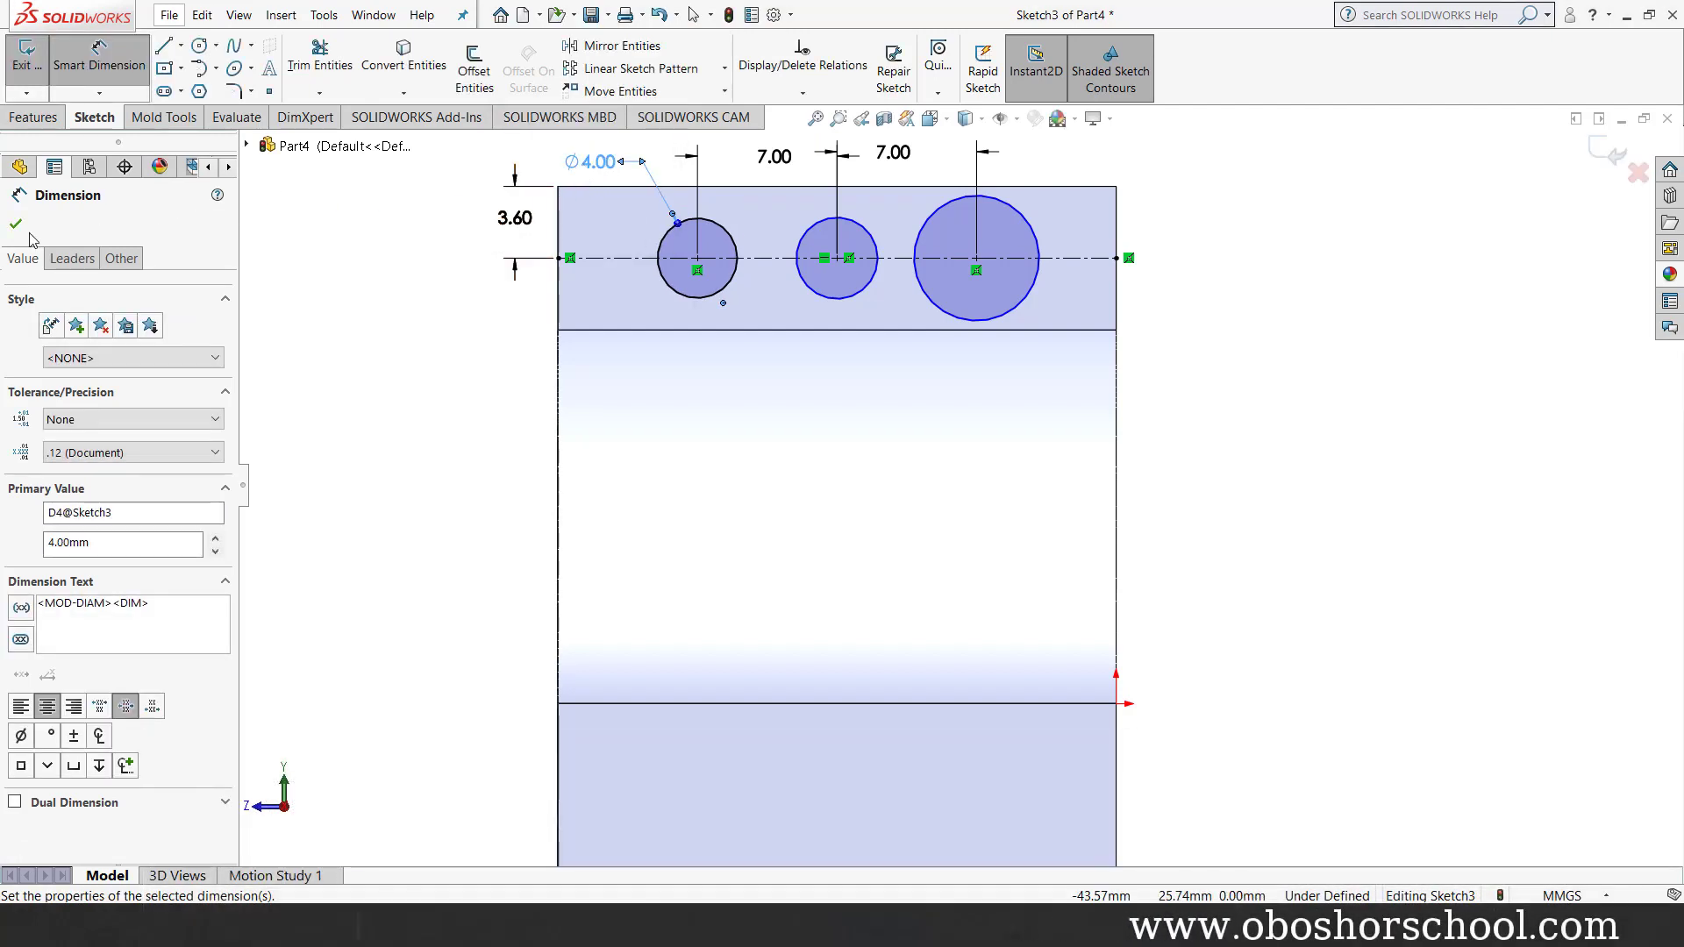
Step: Give the three circles an Equal relation so all are Ø4
{"action": "left_click", "coordinate": [16, 224]}
{"action": "key", "text": "Escape"}
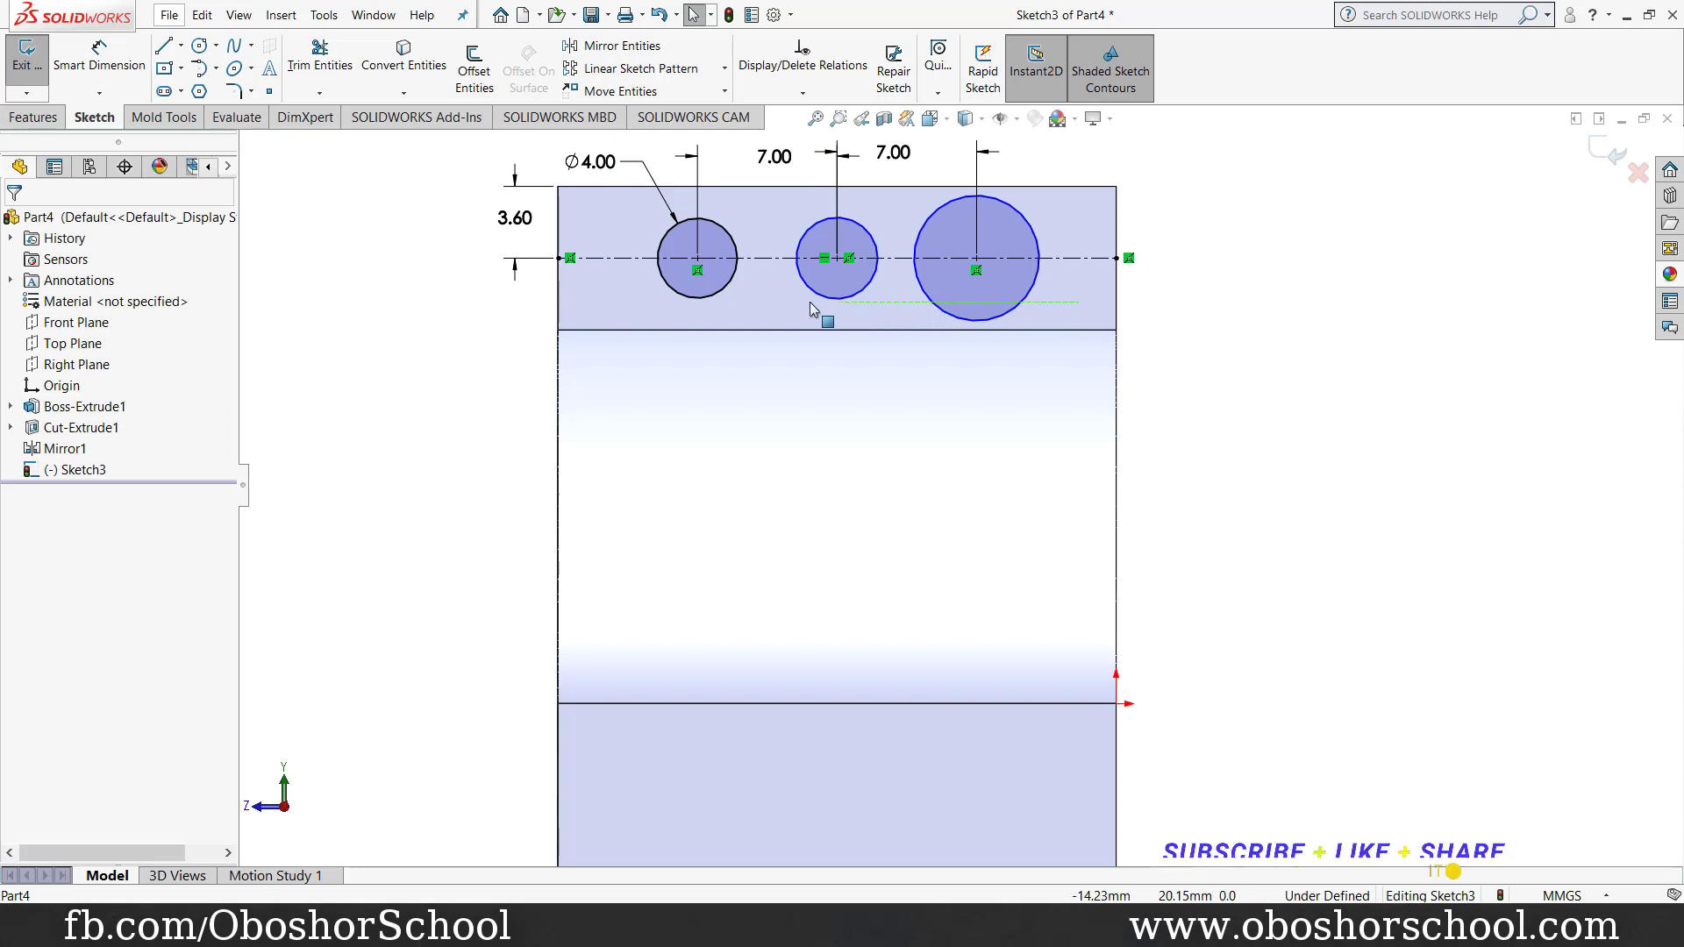
{"action": "left_click_drag", "start_coordinate": [811, 308], "coordinate": [656, 284]}
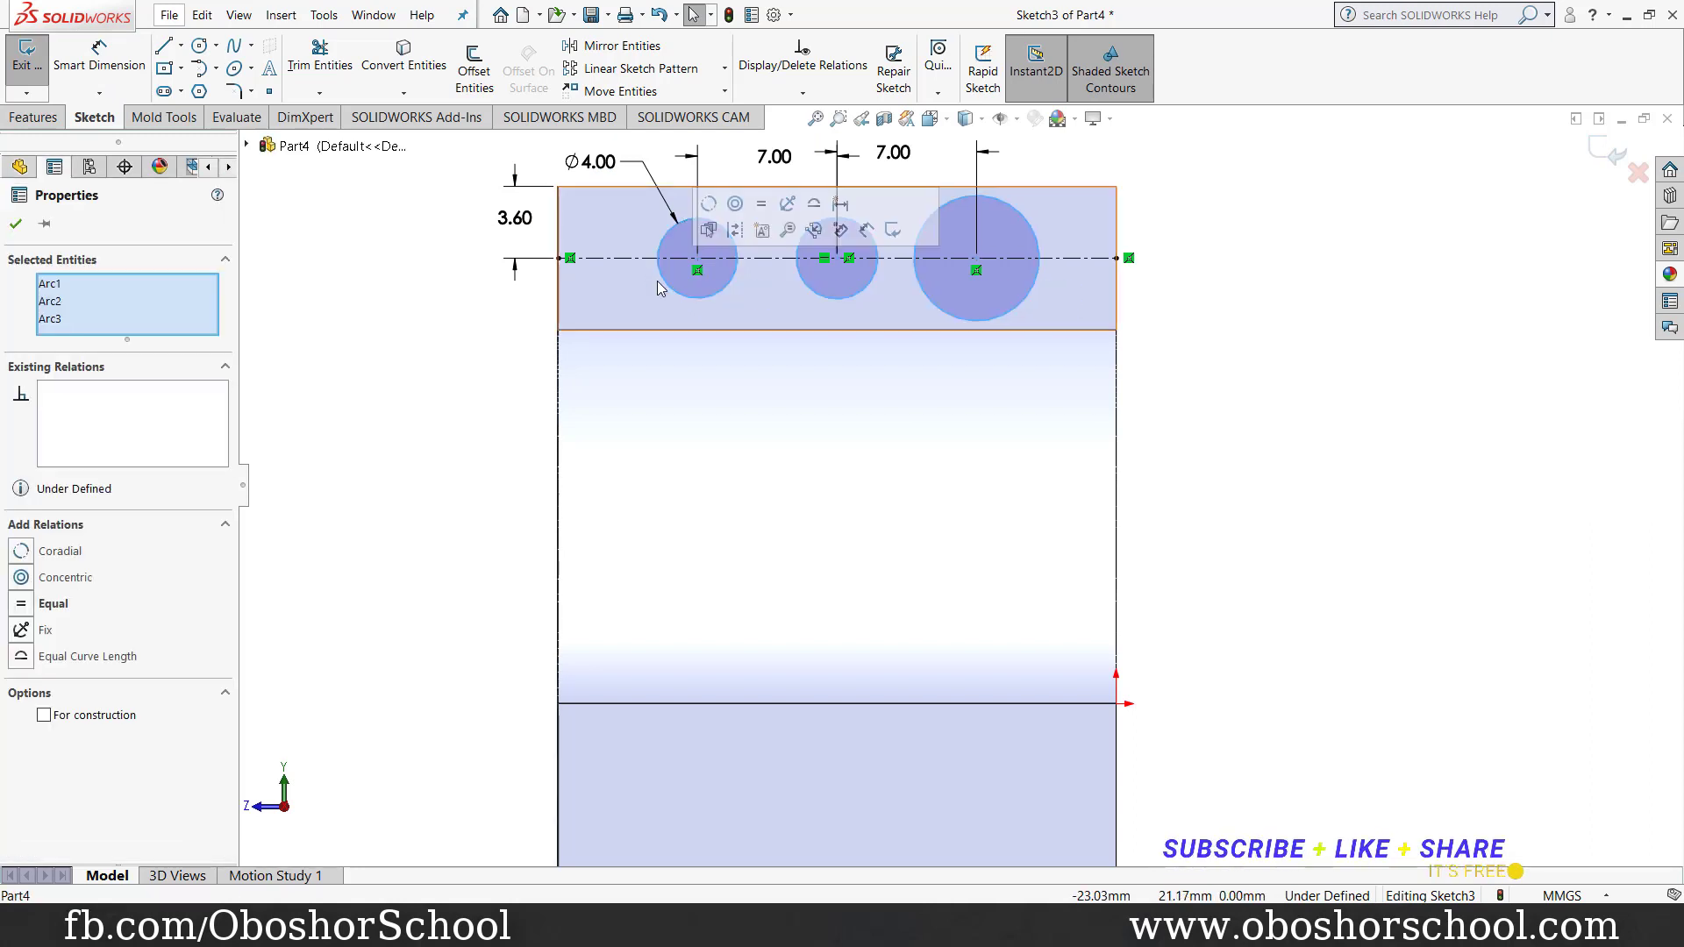
{"action": "left_click", "coordinate": [761, 207]}
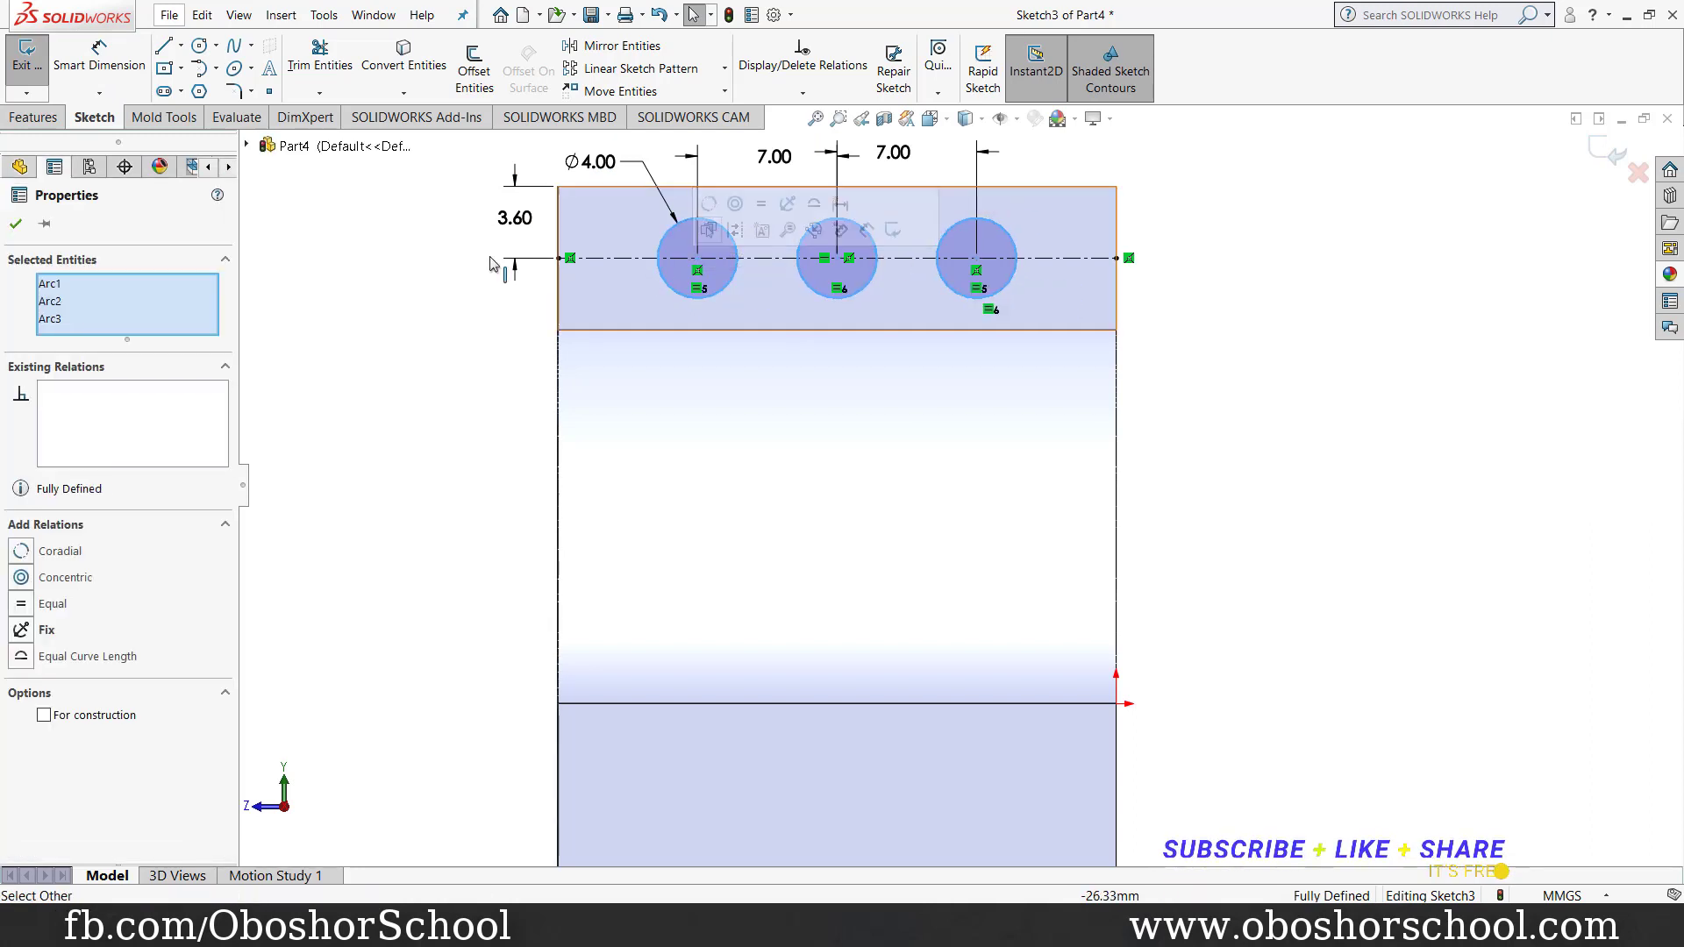
{"action": "left_click", "coordinate": [16, 223]}
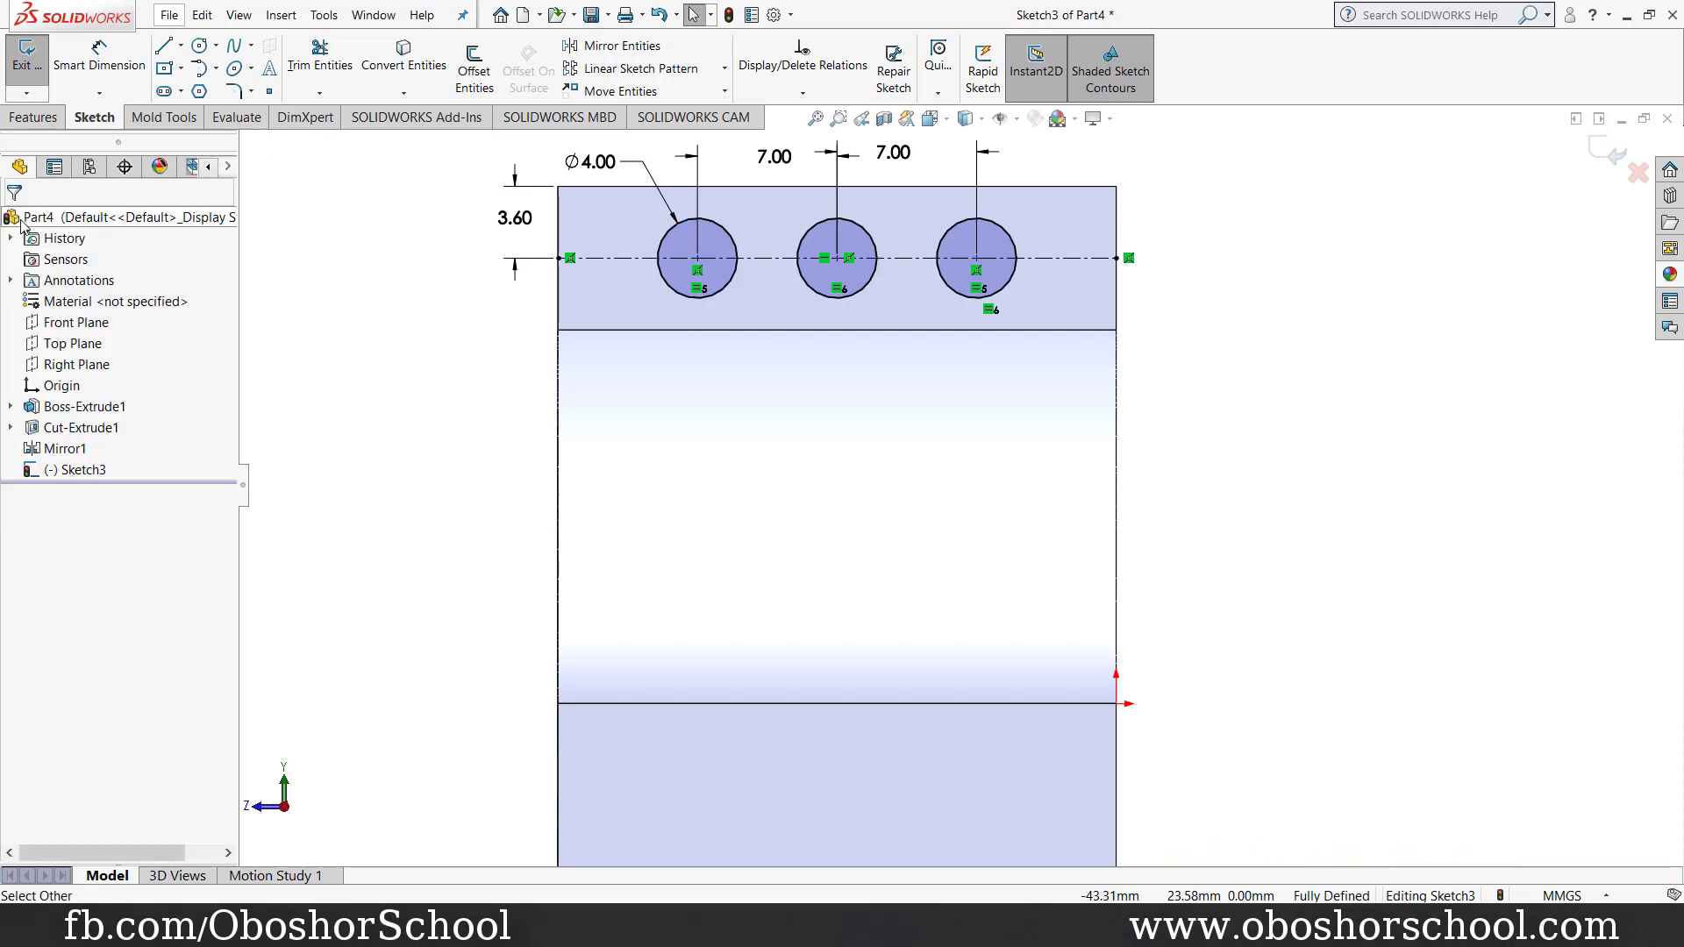
Step: Extrude-cut Sketch3's three Ø4 mm holes Through All across both clamp ears
{"action": "left_click", "coordinate": [1618, 157]}
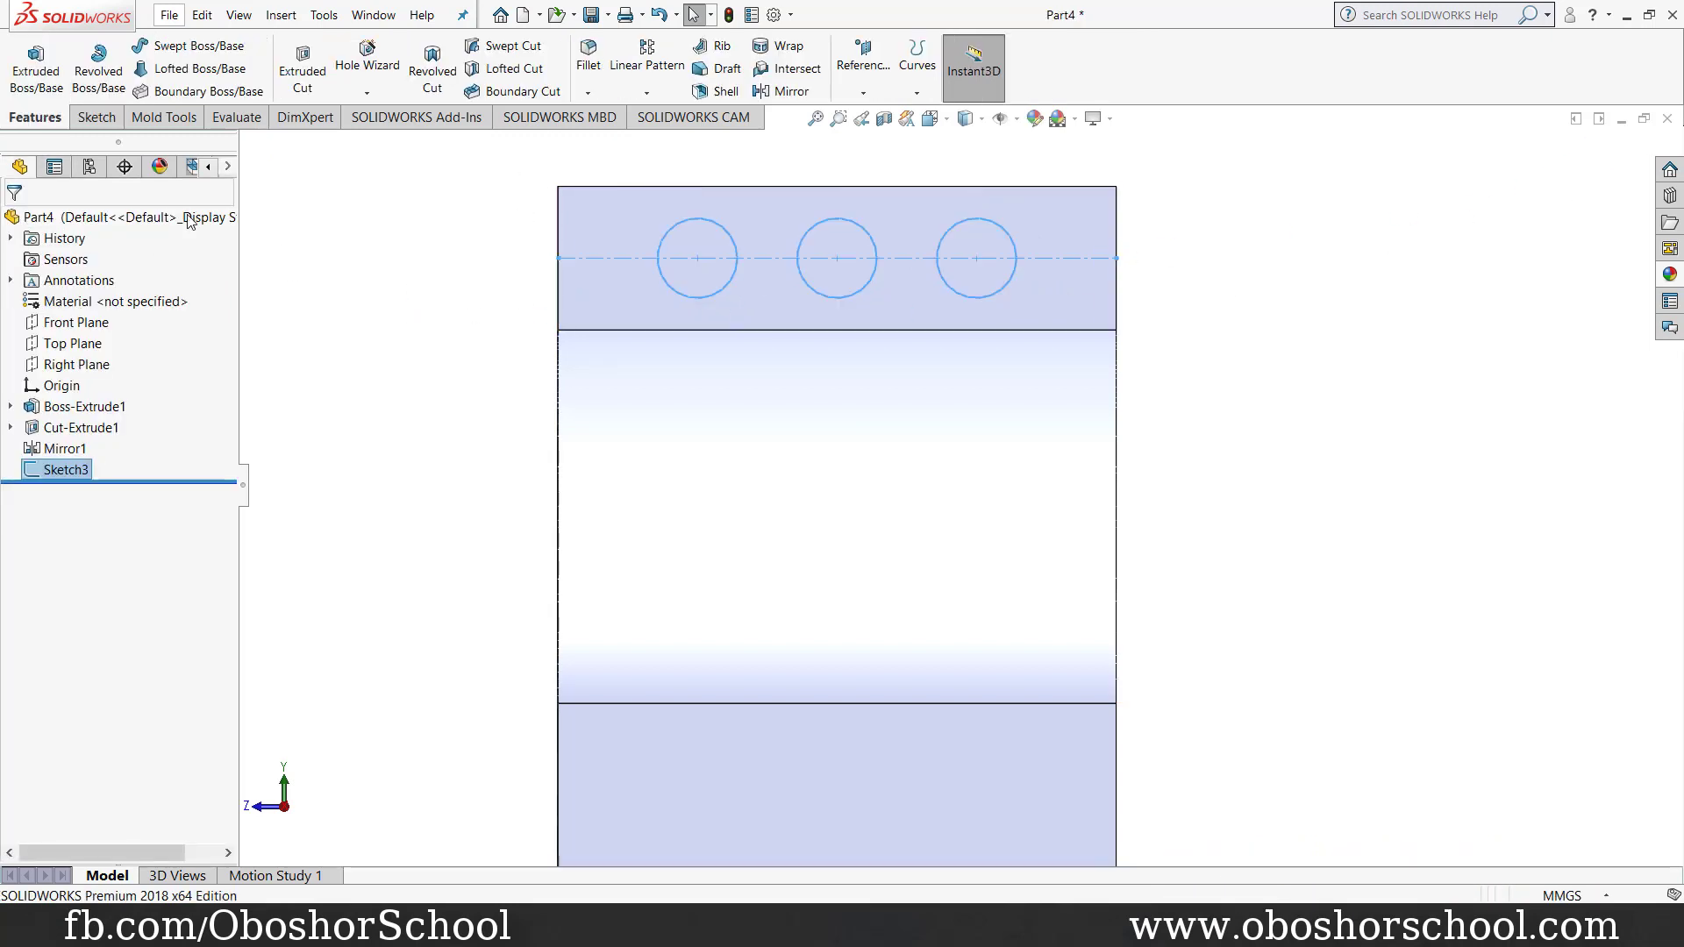
{"action": "left_click", "coordinate": [310, 78]}
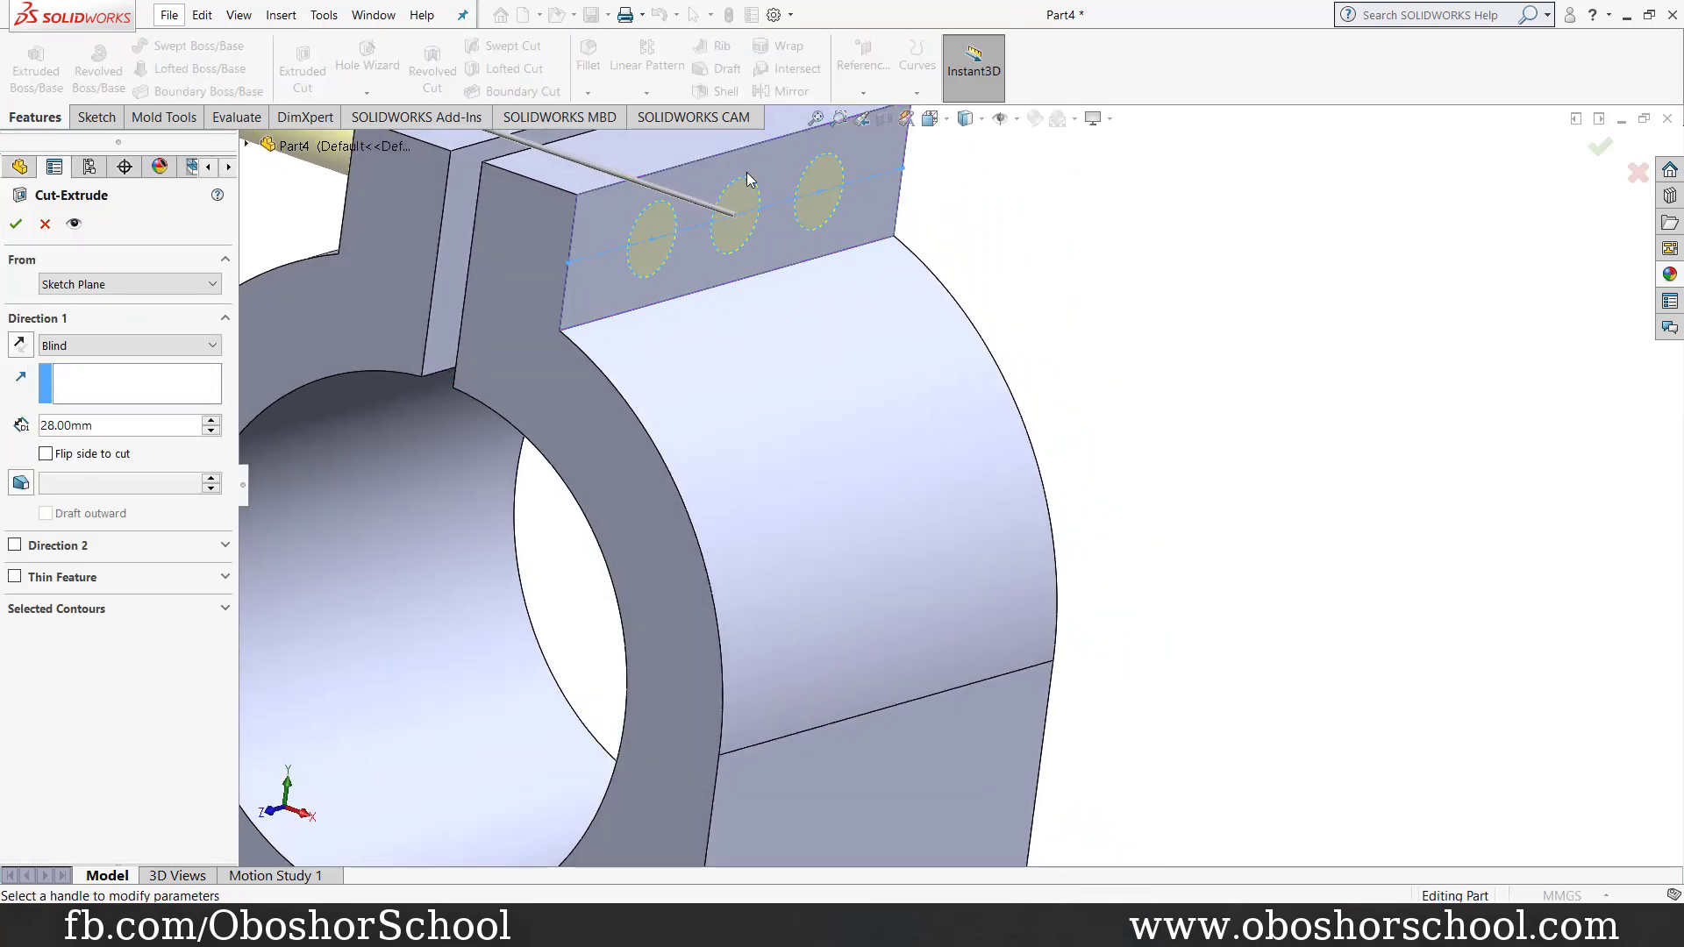
{"action": "left_click", "coordinate": [822, 119]}
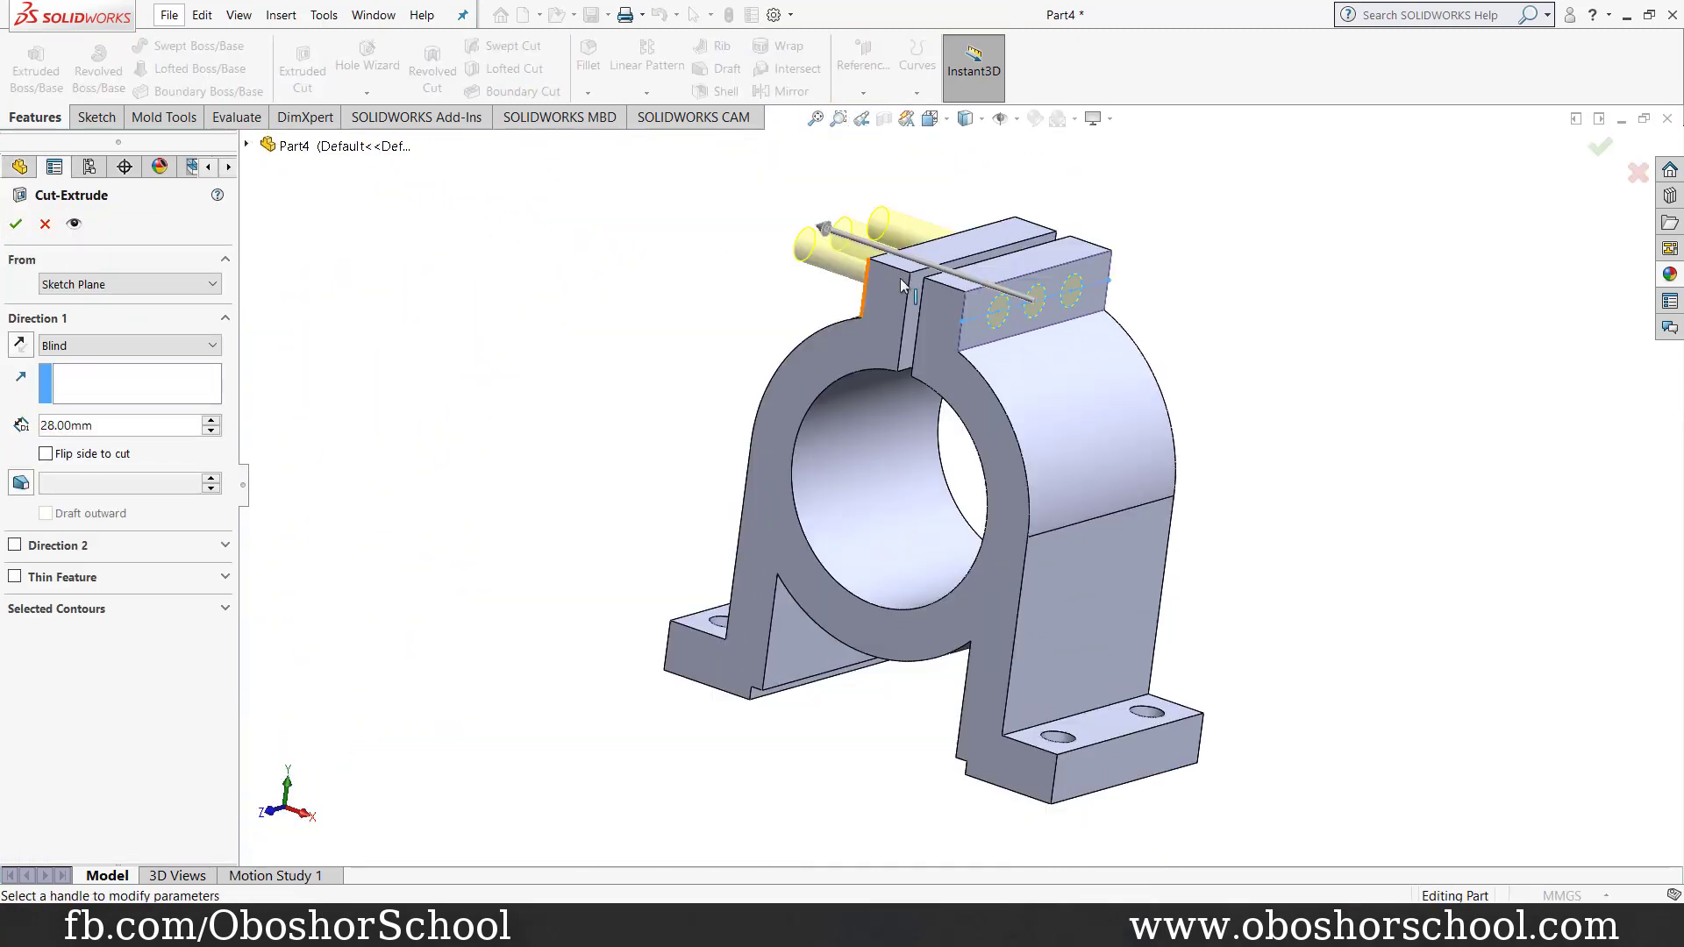
{"action": "middle_click_drag", "start_coordinate": [663, 322], "coordinate": [699, 449]}
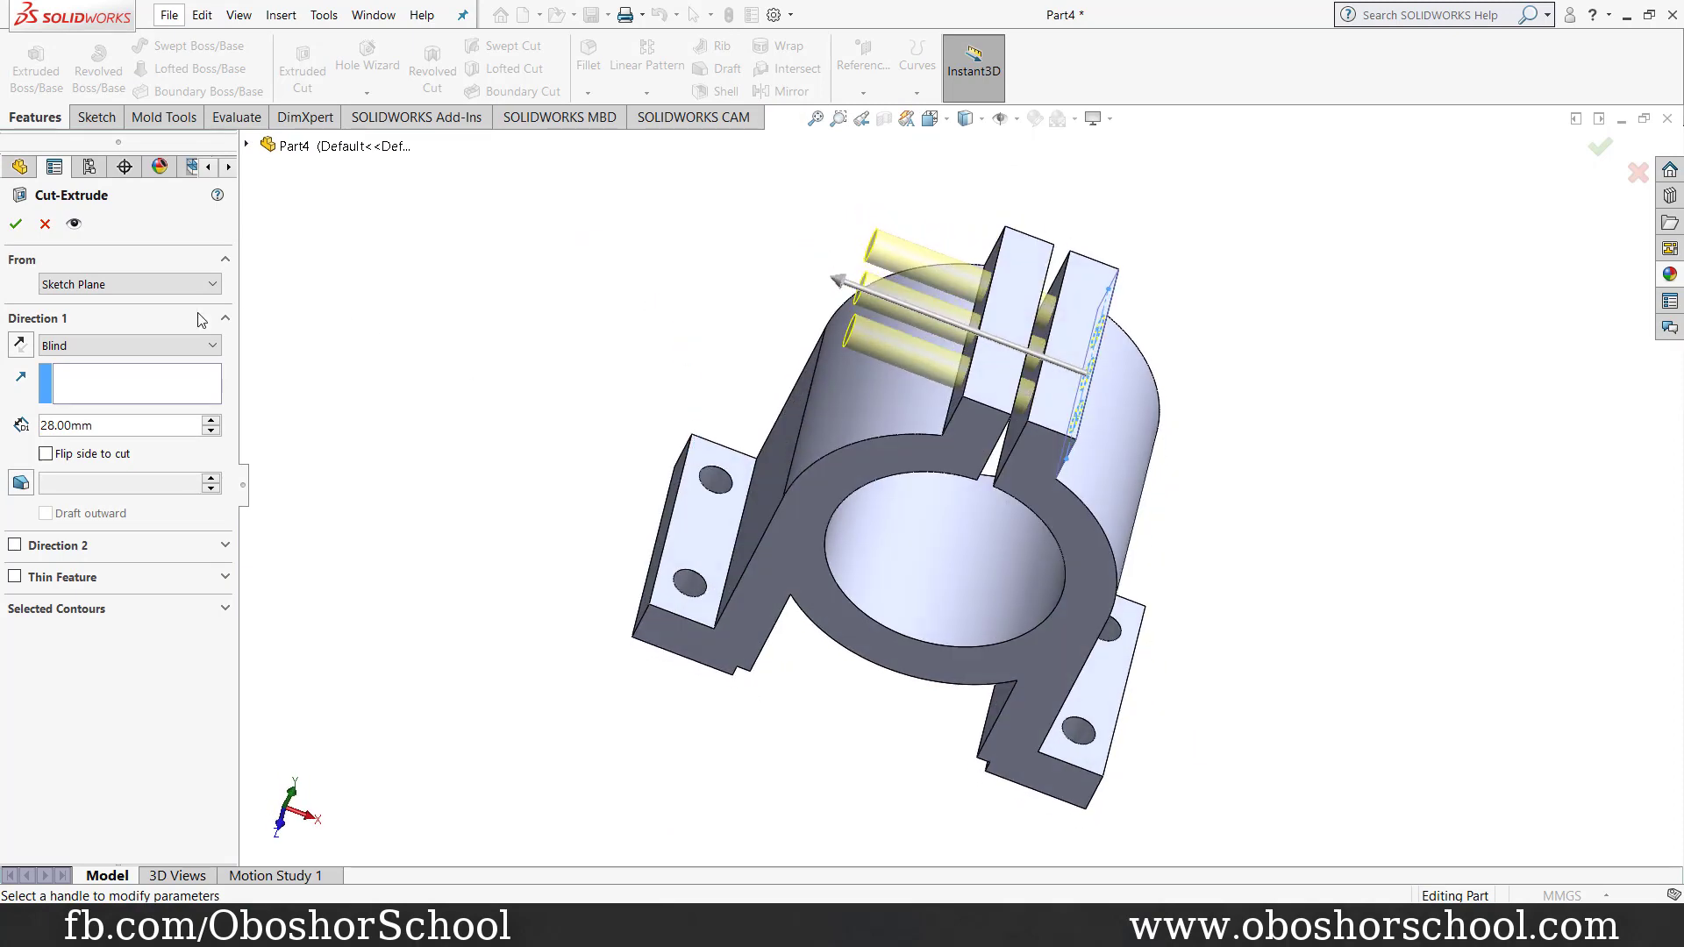
{"action": "left_click", "coordinate": [140, 344]}
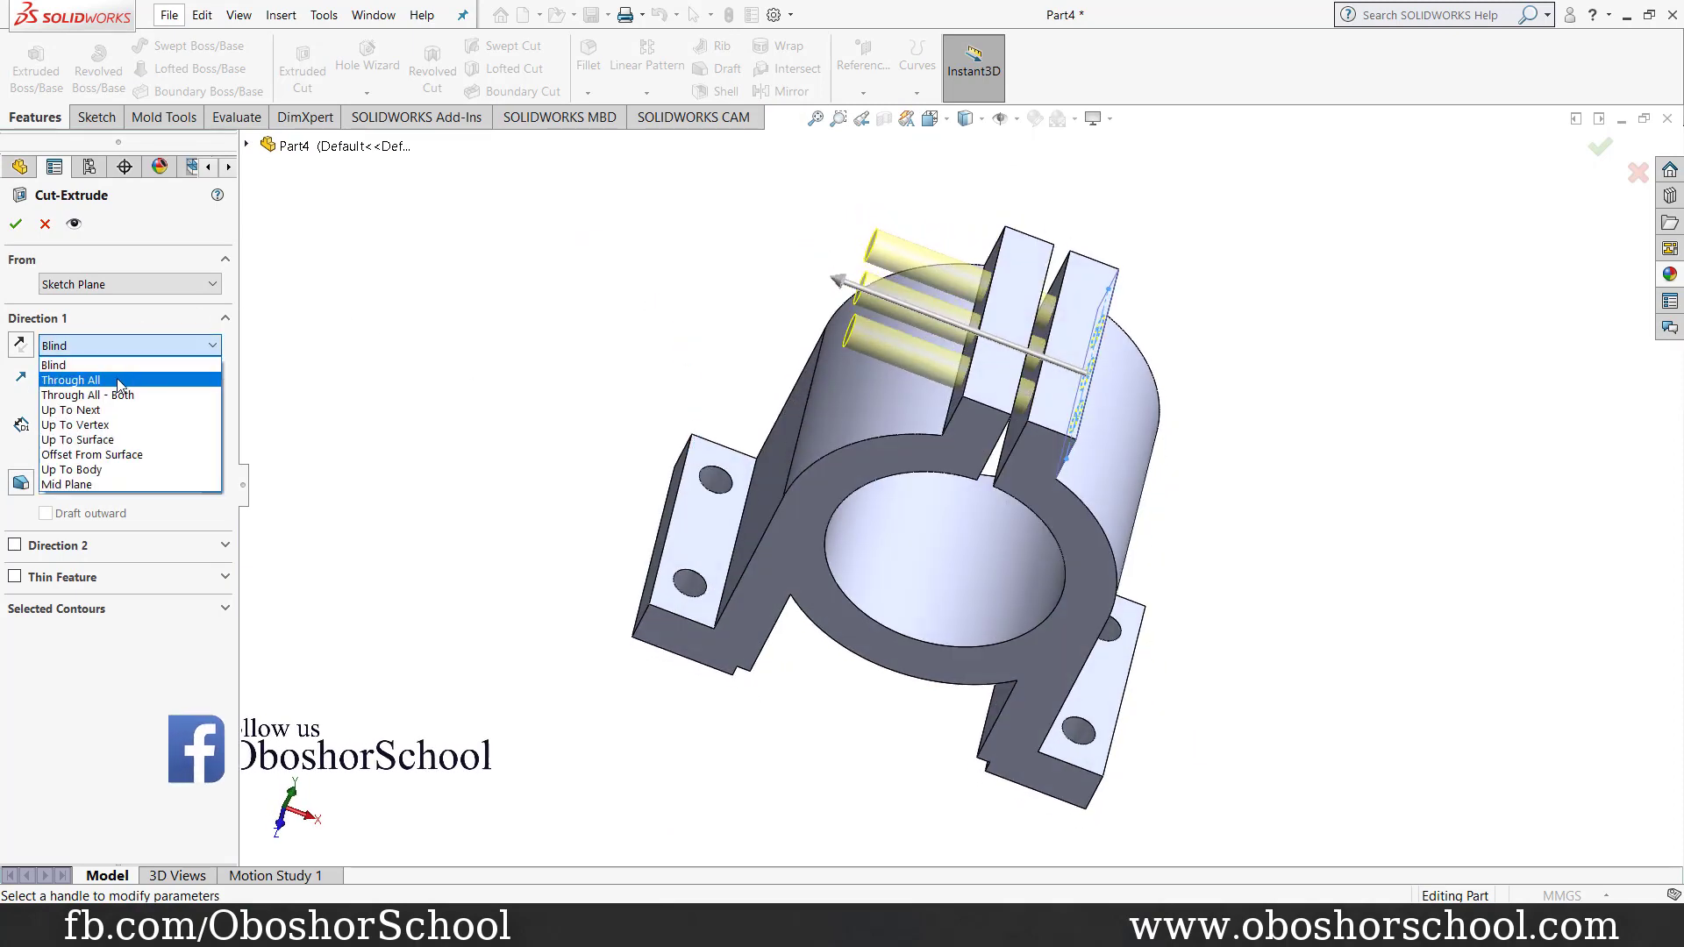
{"action": "left_click", "coordinate": [195, 375]}
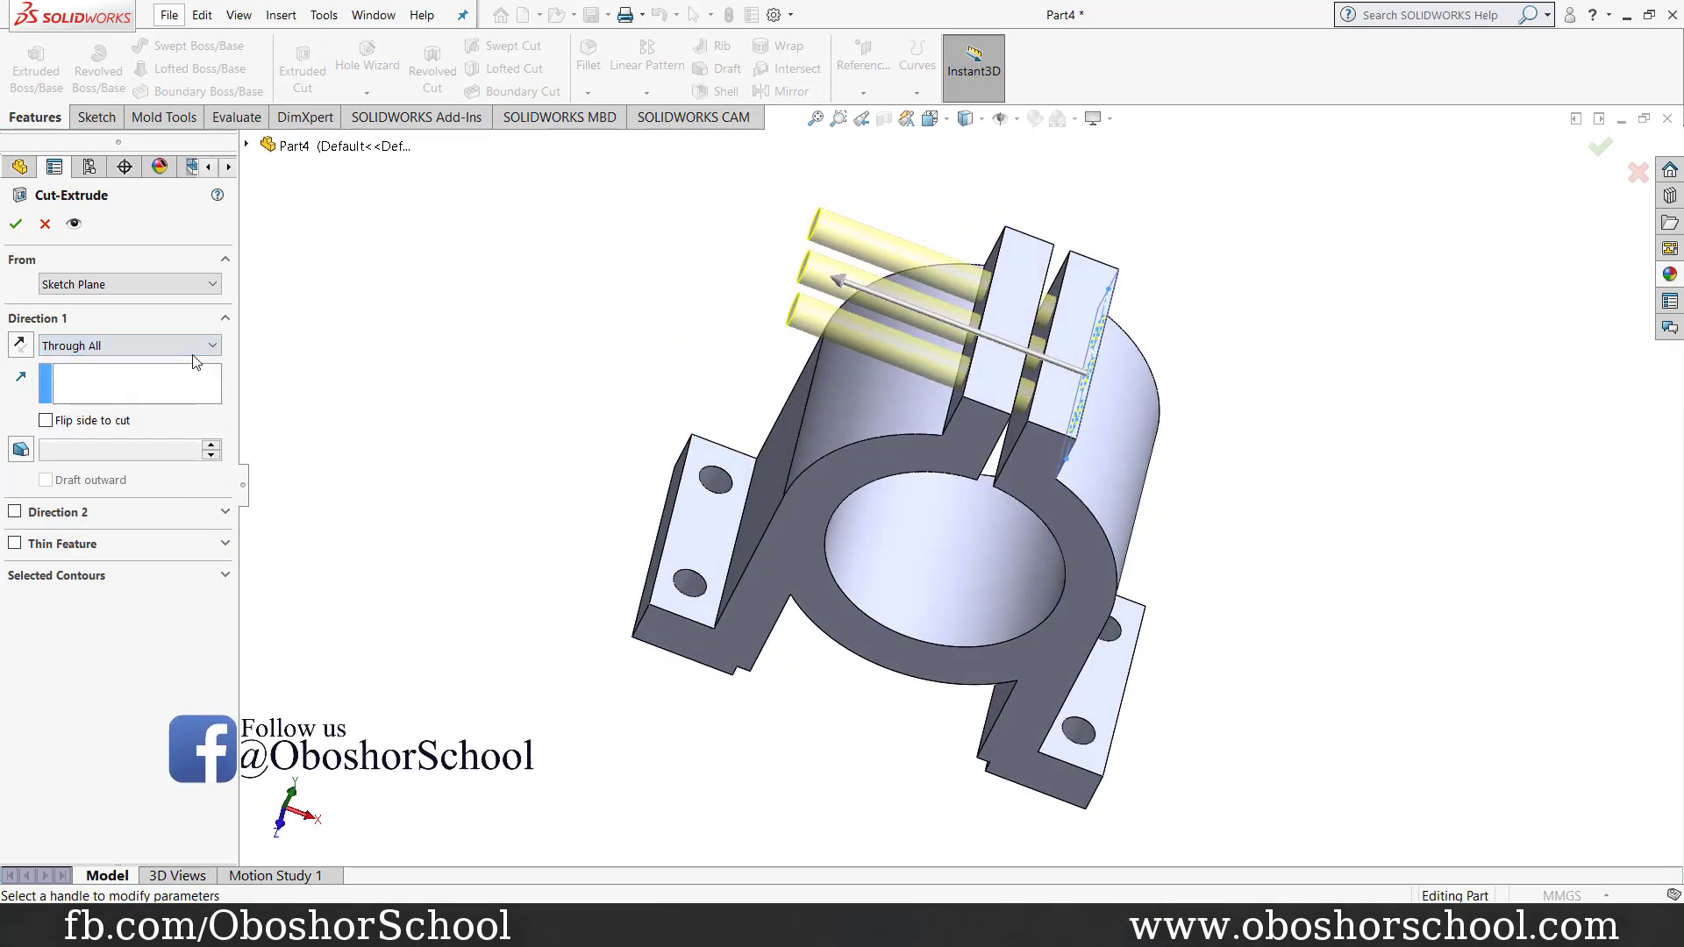
{"action": "left_click", "coordinate": [16, 225]}
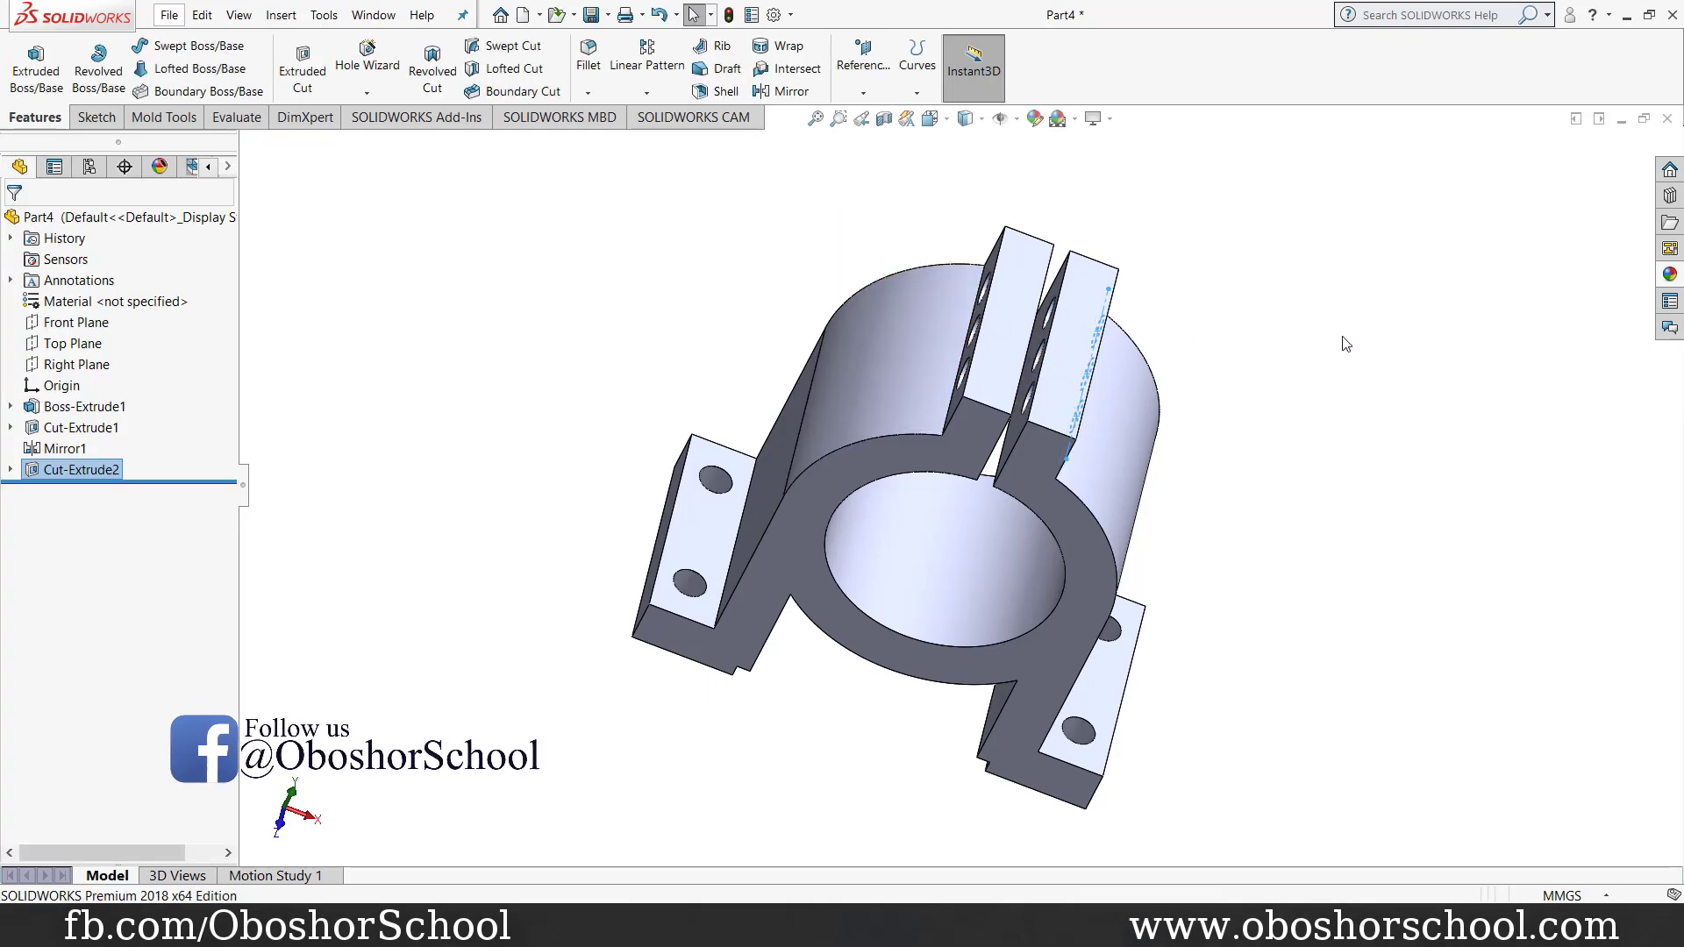
{"action": "mouse_move", "coordinate": [1346, 344]}
{"action": "middle_mouse_down"}
{"action": "mouse_move", "coordinate": [1290, 240]}
{"action": "mouse_move", "coordinate": [1222, 245]}
{"action": "mouse_move", "coordinate": [1254, 220]}
{"action": "middle_mouse_up"}
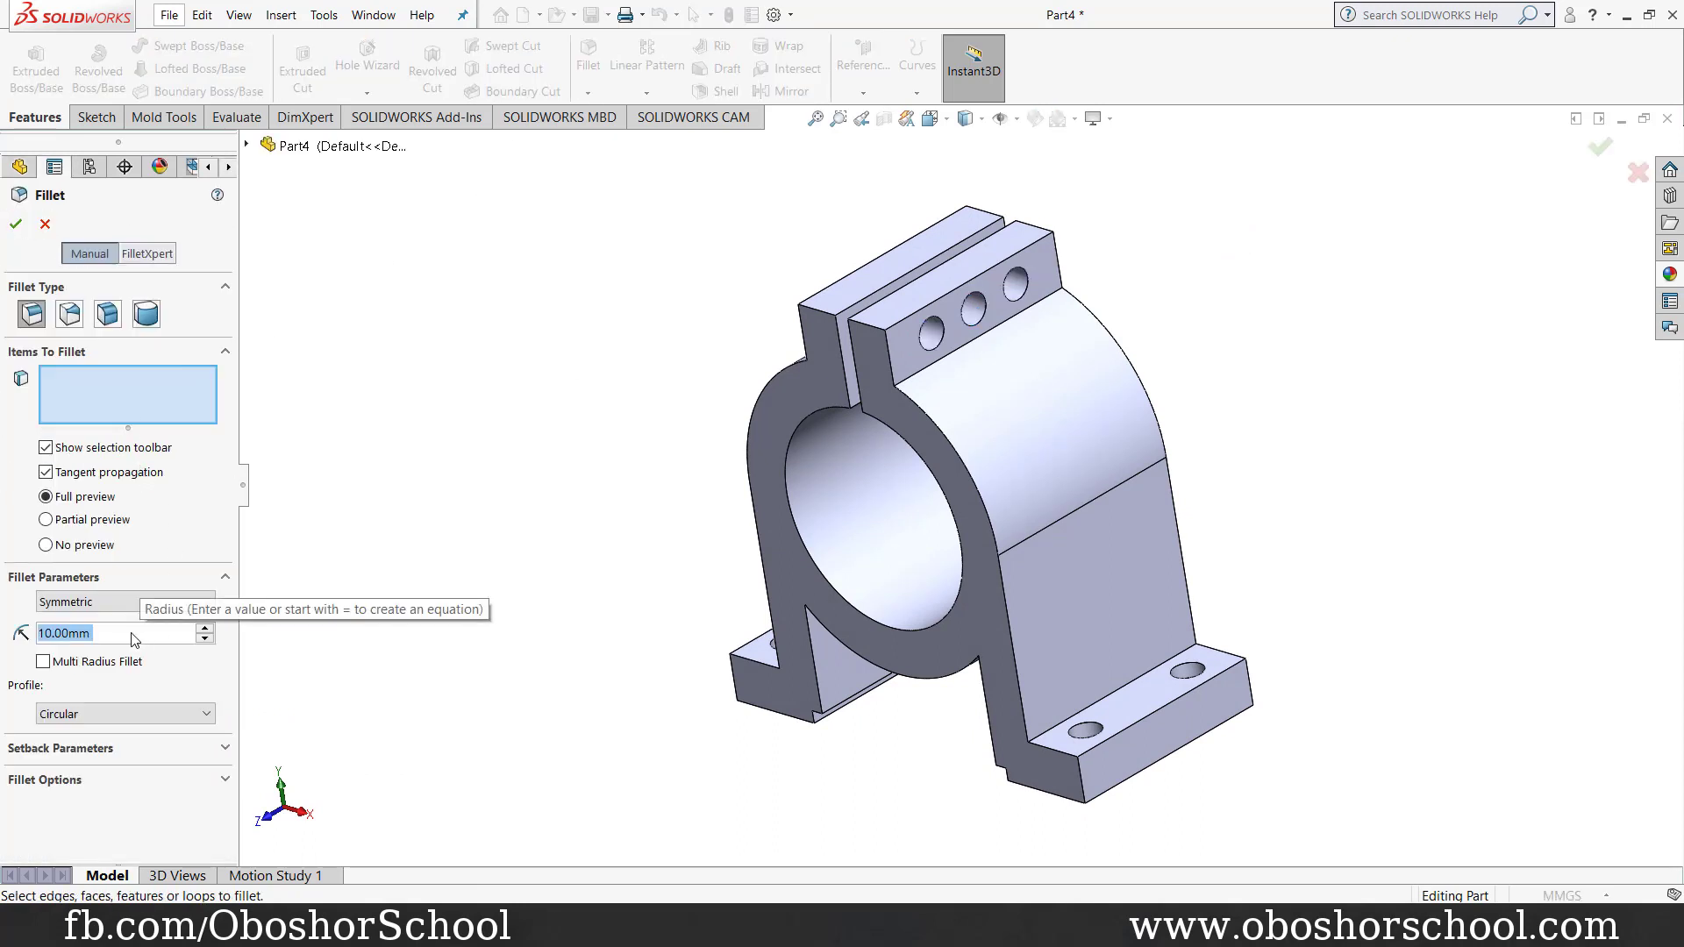
Step: Set the fillet radius to 0.80 mm and select both foot-joint edges
{"action": "key", "text": "BackSpace"}
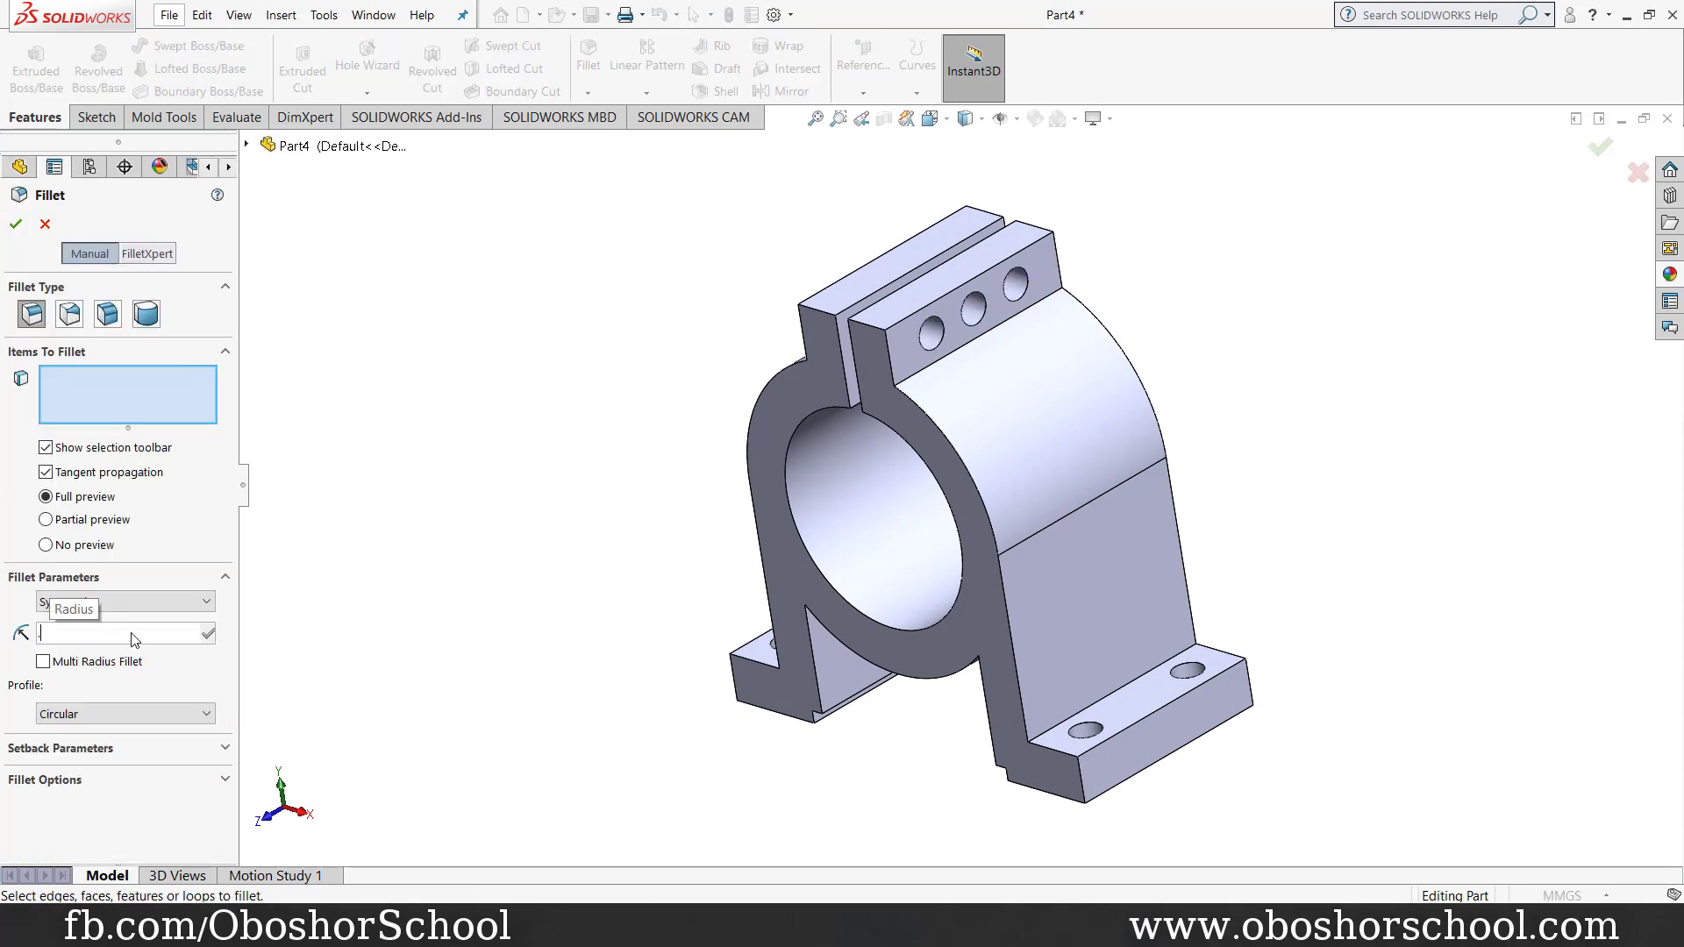
{"action": "type", "text": "8"}
{"action": "key", "text": "Return"}
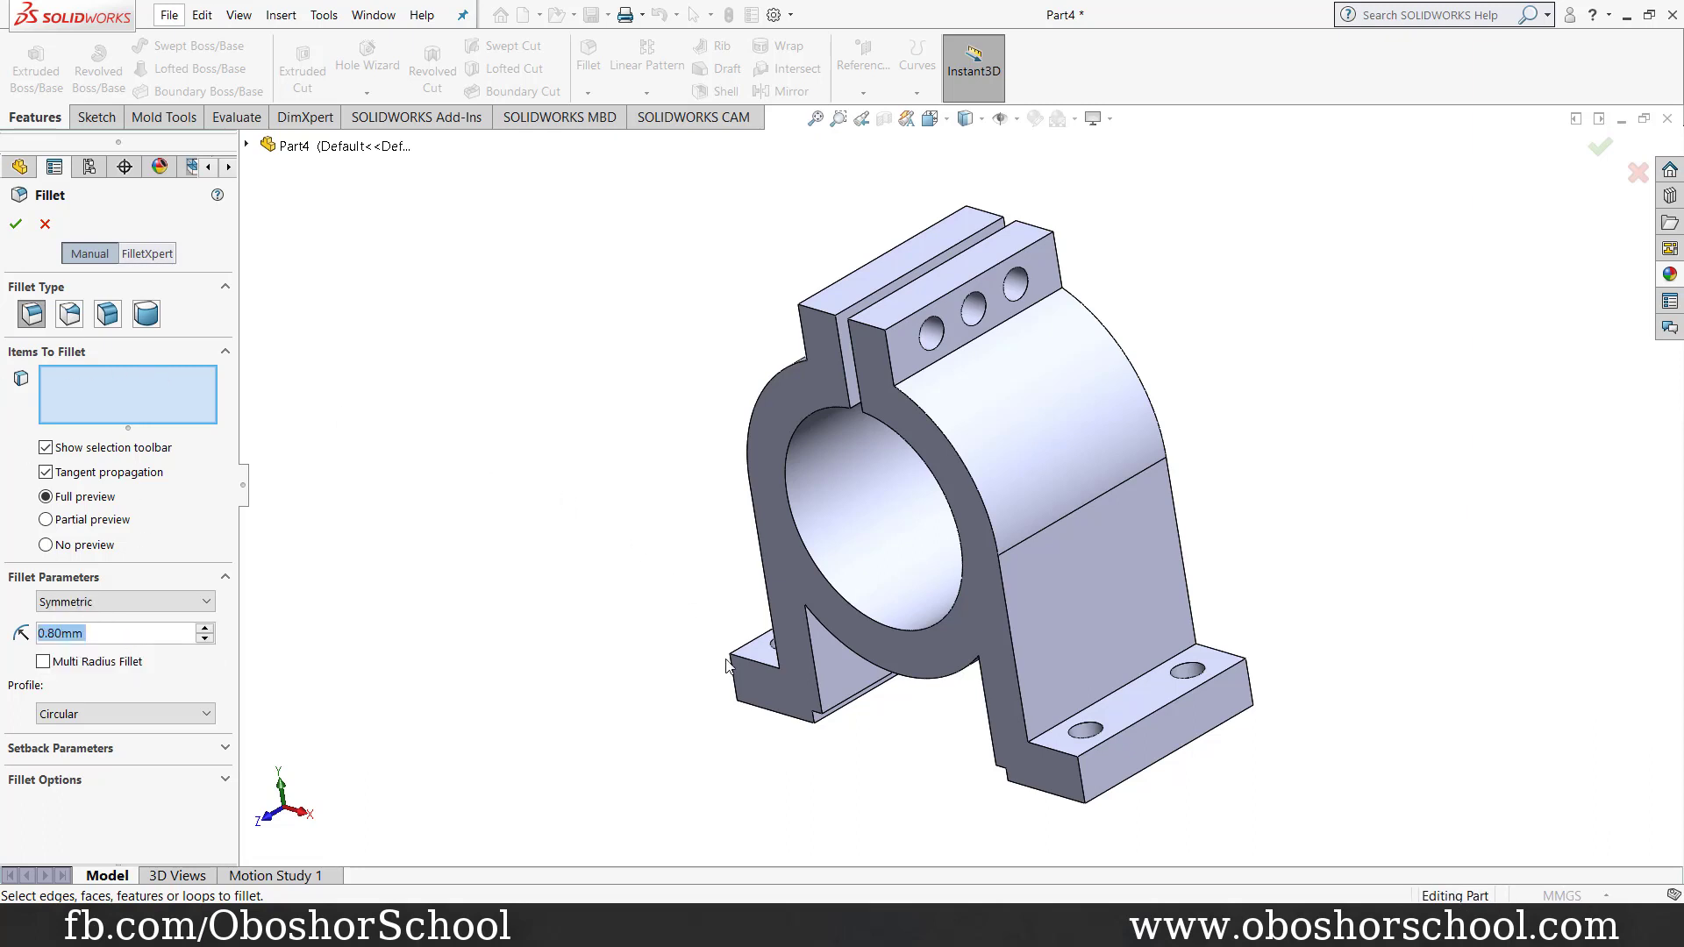
{"action": "left_click", "coordinate": [1080, 722]}
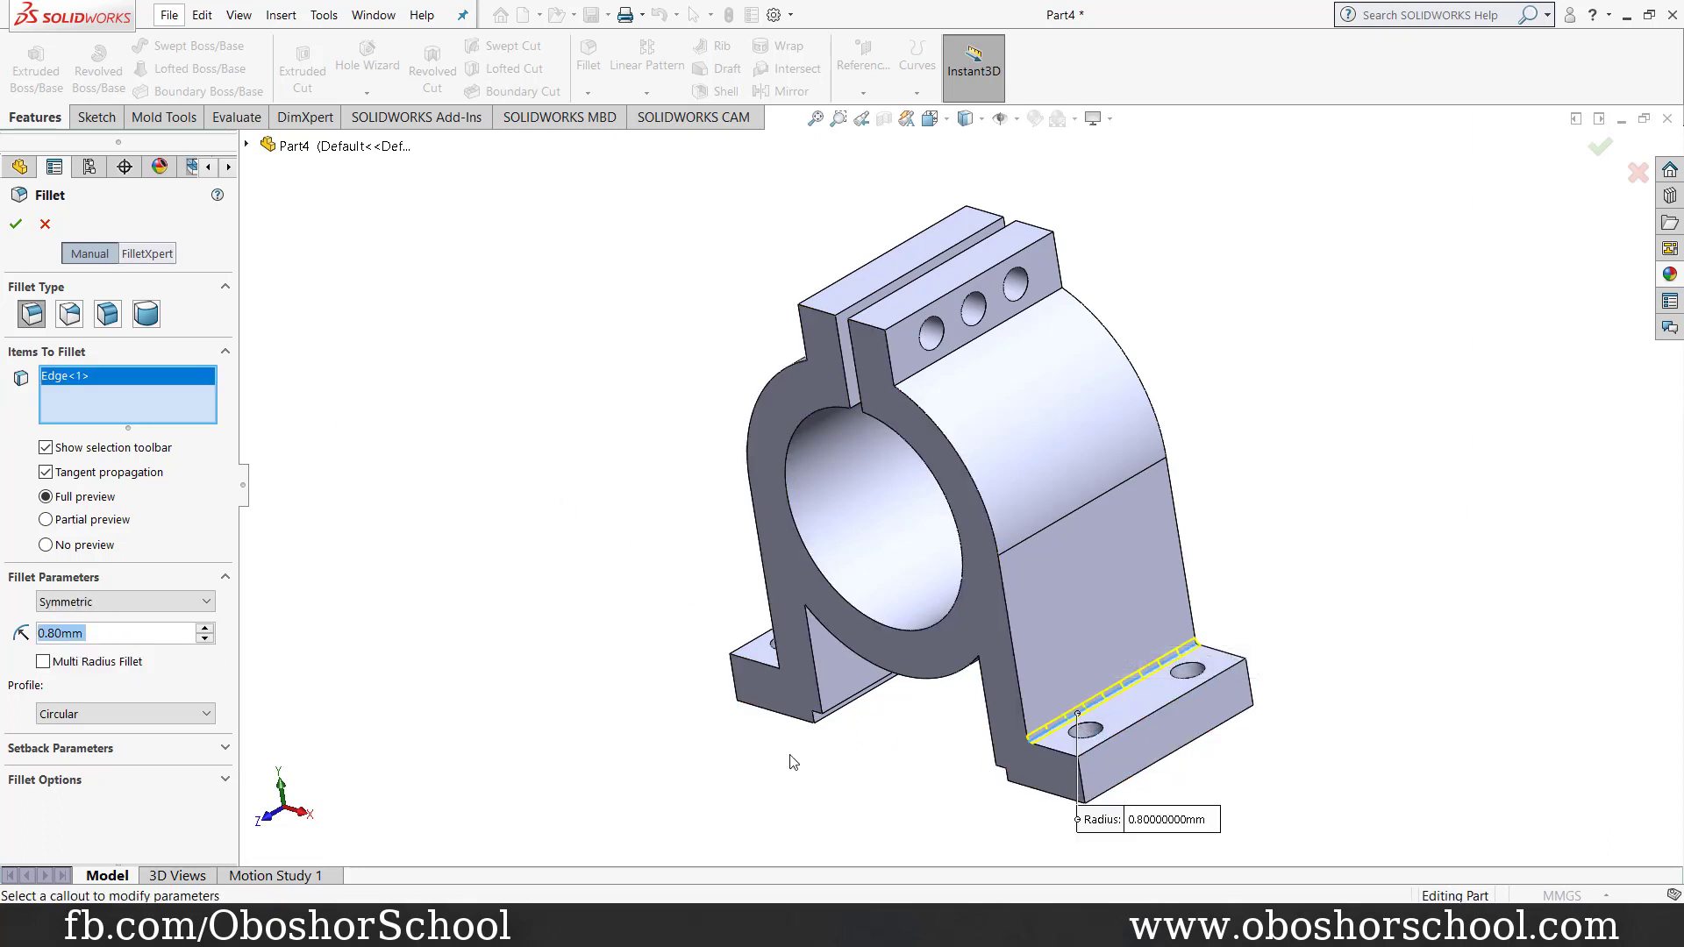
{"action": "middle_click_drag", "start_coordinate": [611, 756], "coordinate": [756, 646]}
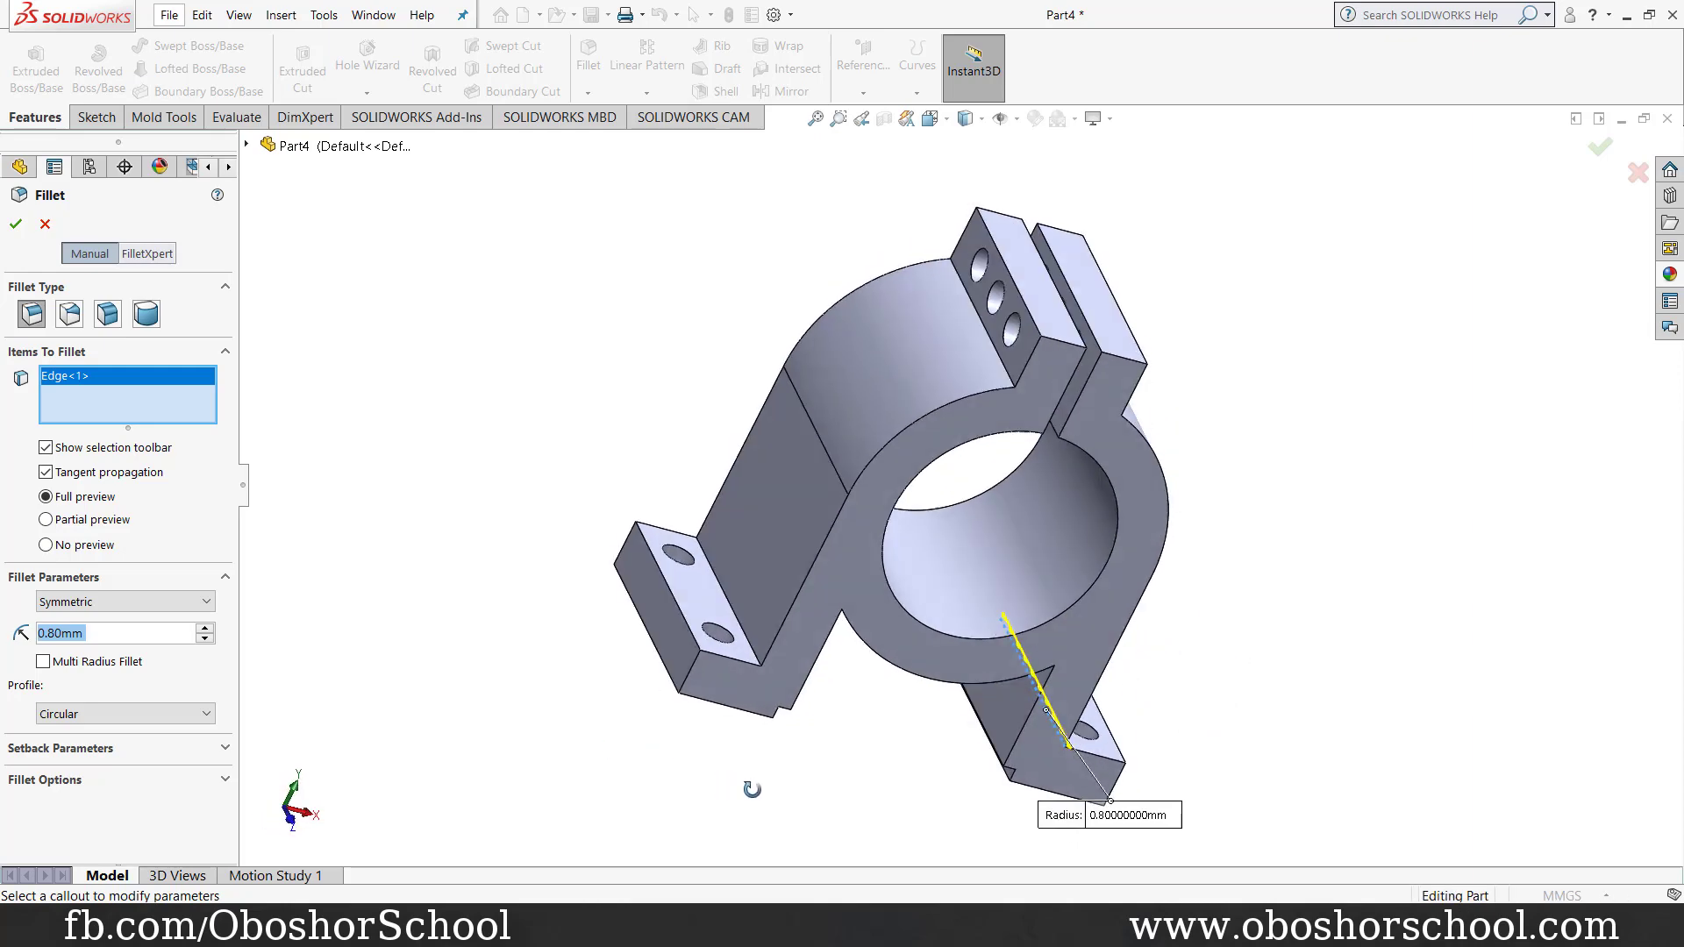
{"action": "left_click", "coordinate": [752, 646]}
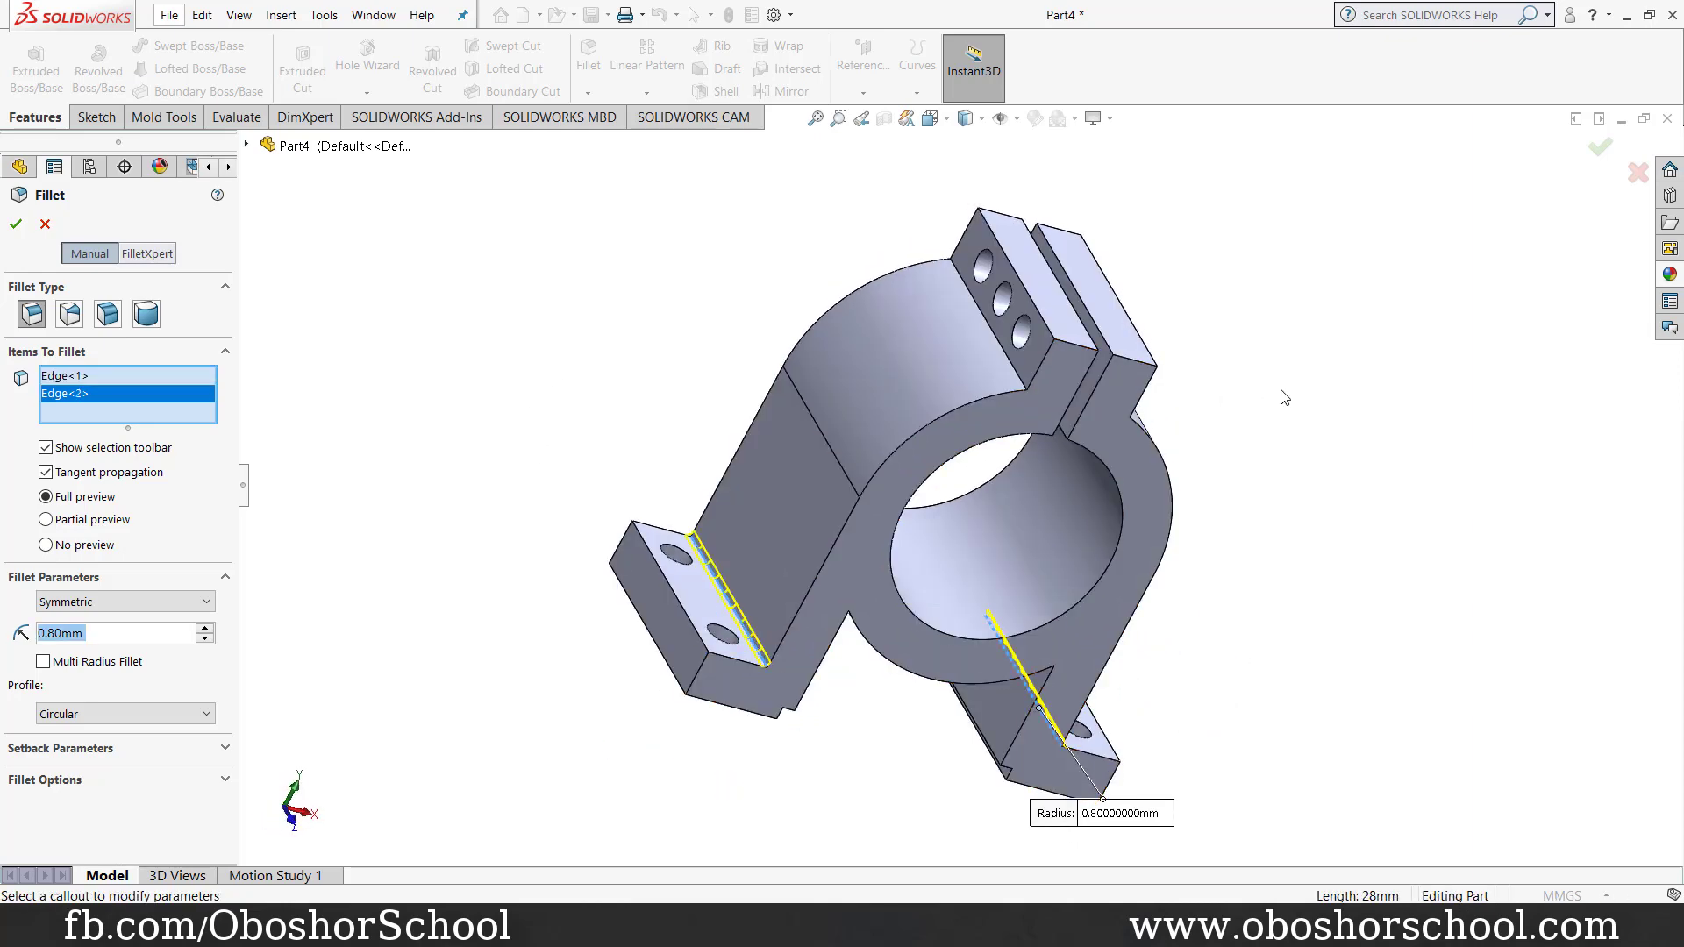
Step: Add the two slot-top edges and two clamp-ear top edges to the fillet
{"action": "middle_click_drag", "start_coordinate": [1284, 397], "coordinate": [1075, 401]}
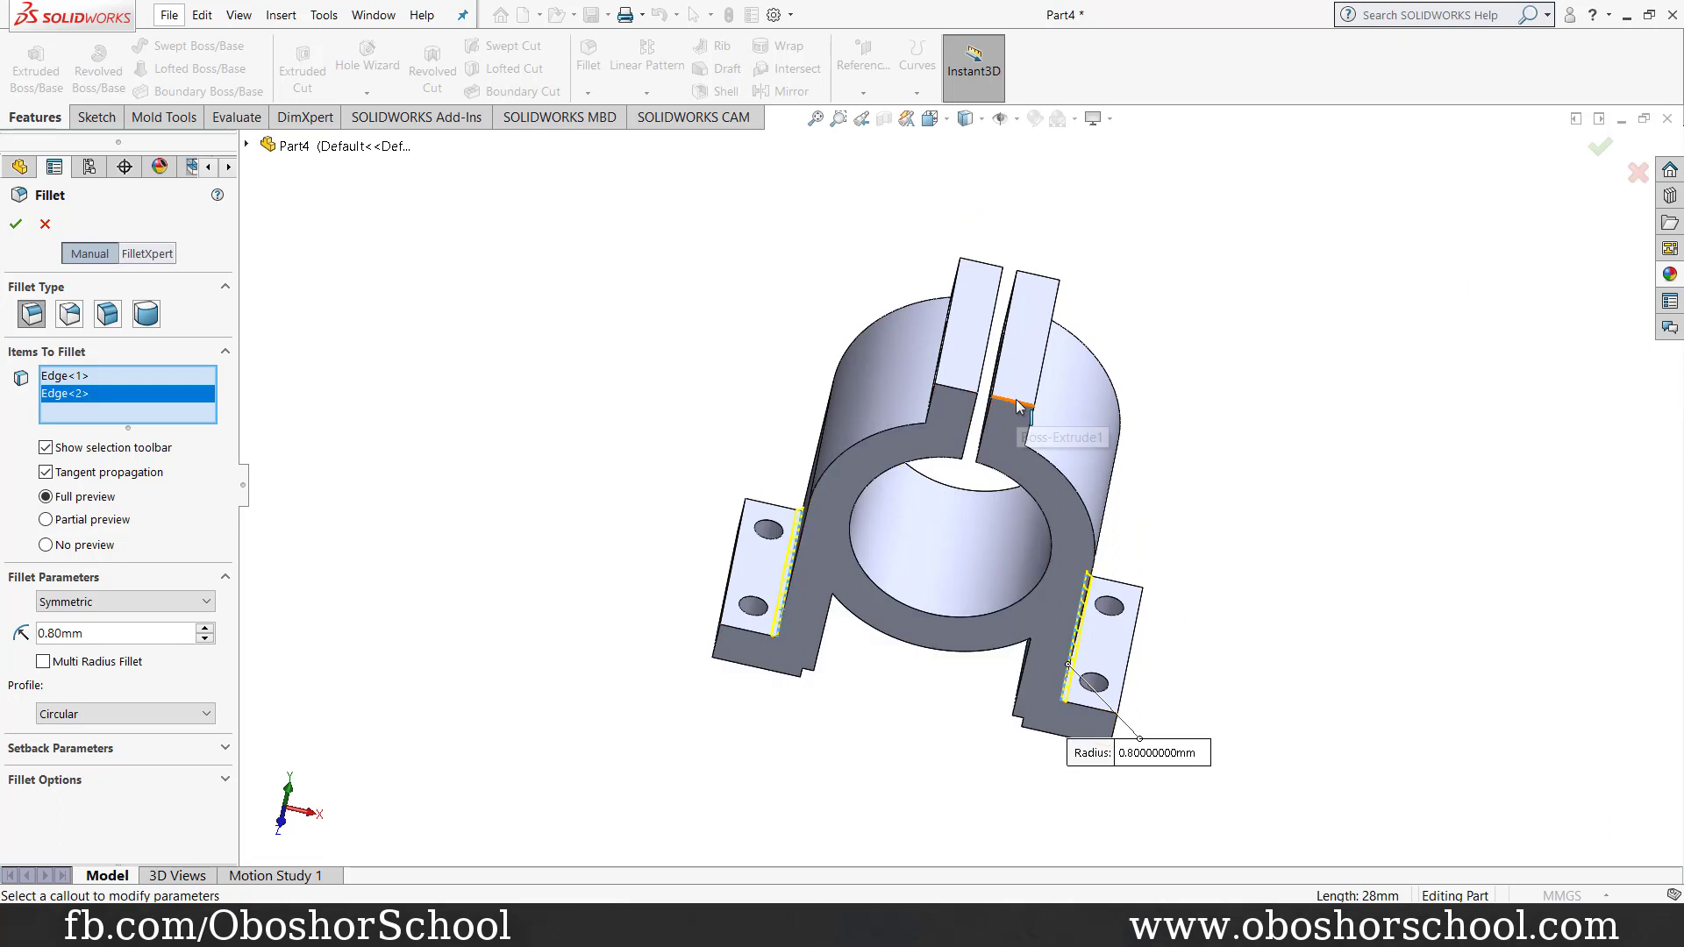
{"action": "left_click", "coordinate": [1017, 404]}
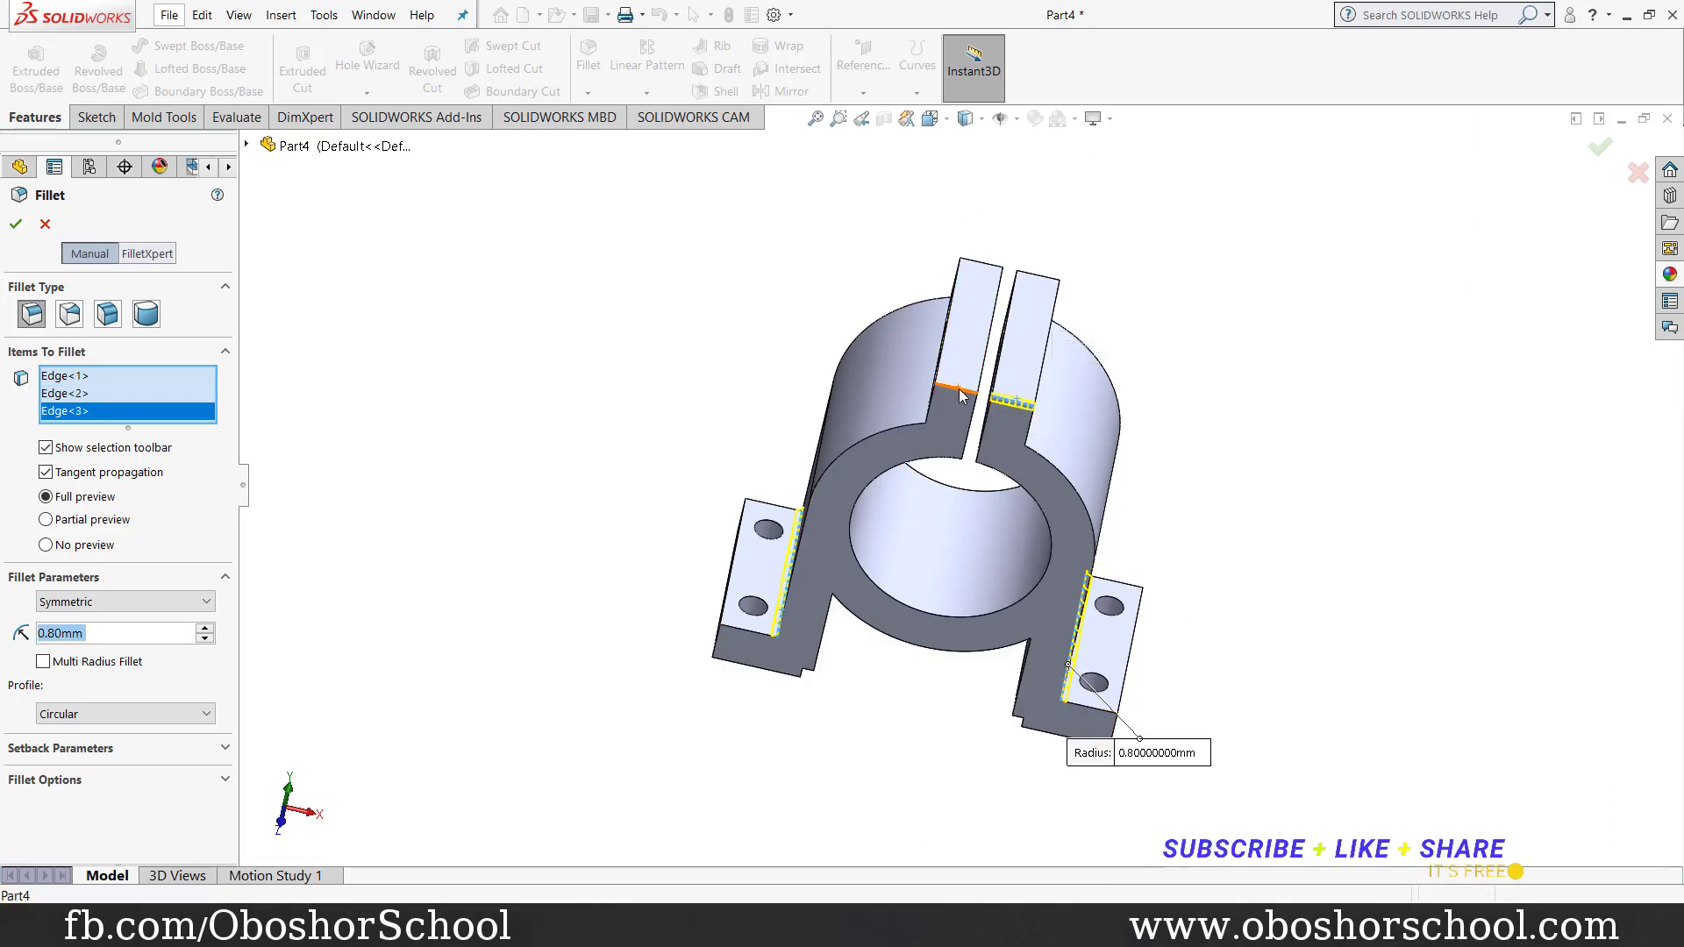
{"action": "left_click", "coordinate": [956, 387]}
{"action": "mouse_move", "coordinate": [1243, 344]}
{"action": "middle_mouse_down"}
{"action": "mouse_move", "coordinate": [1214, 462]}
{"action": "mouse_move", "coordinate": [1006, 391]}
{"action": "middle_mouse_up"}
{"action": "scroll", "coordinate": [1006, 391], "scroll_direction": "down", "scroll_amount": 5}
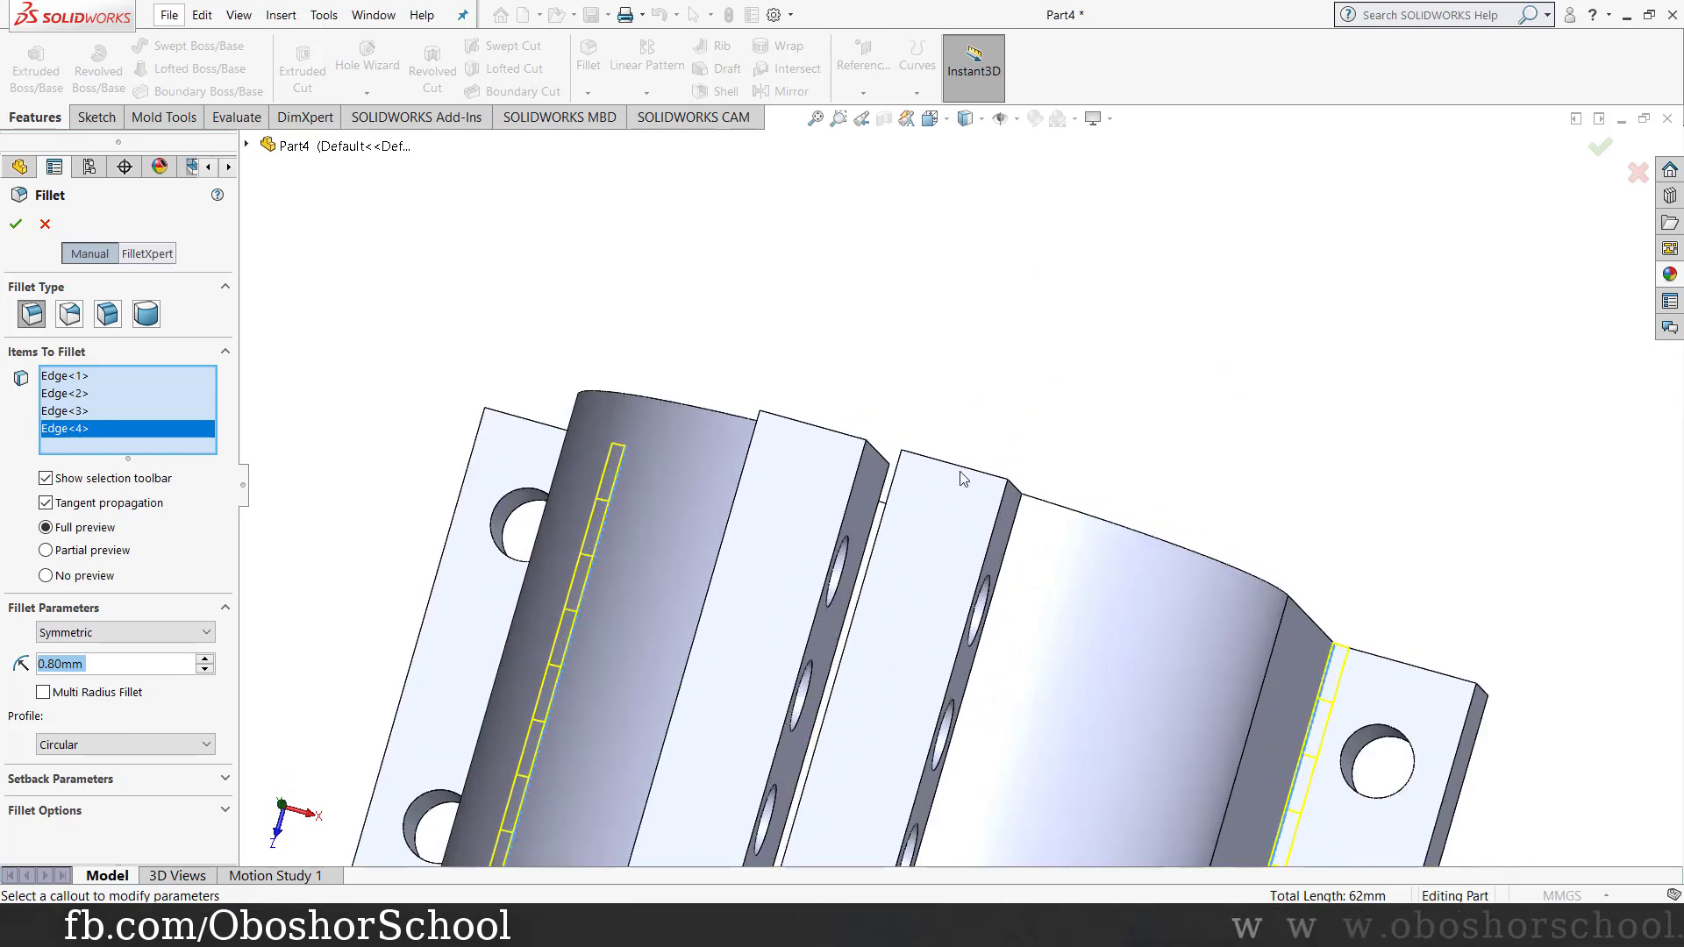
{"action": "left_click", "coordinate": [906, 457]}
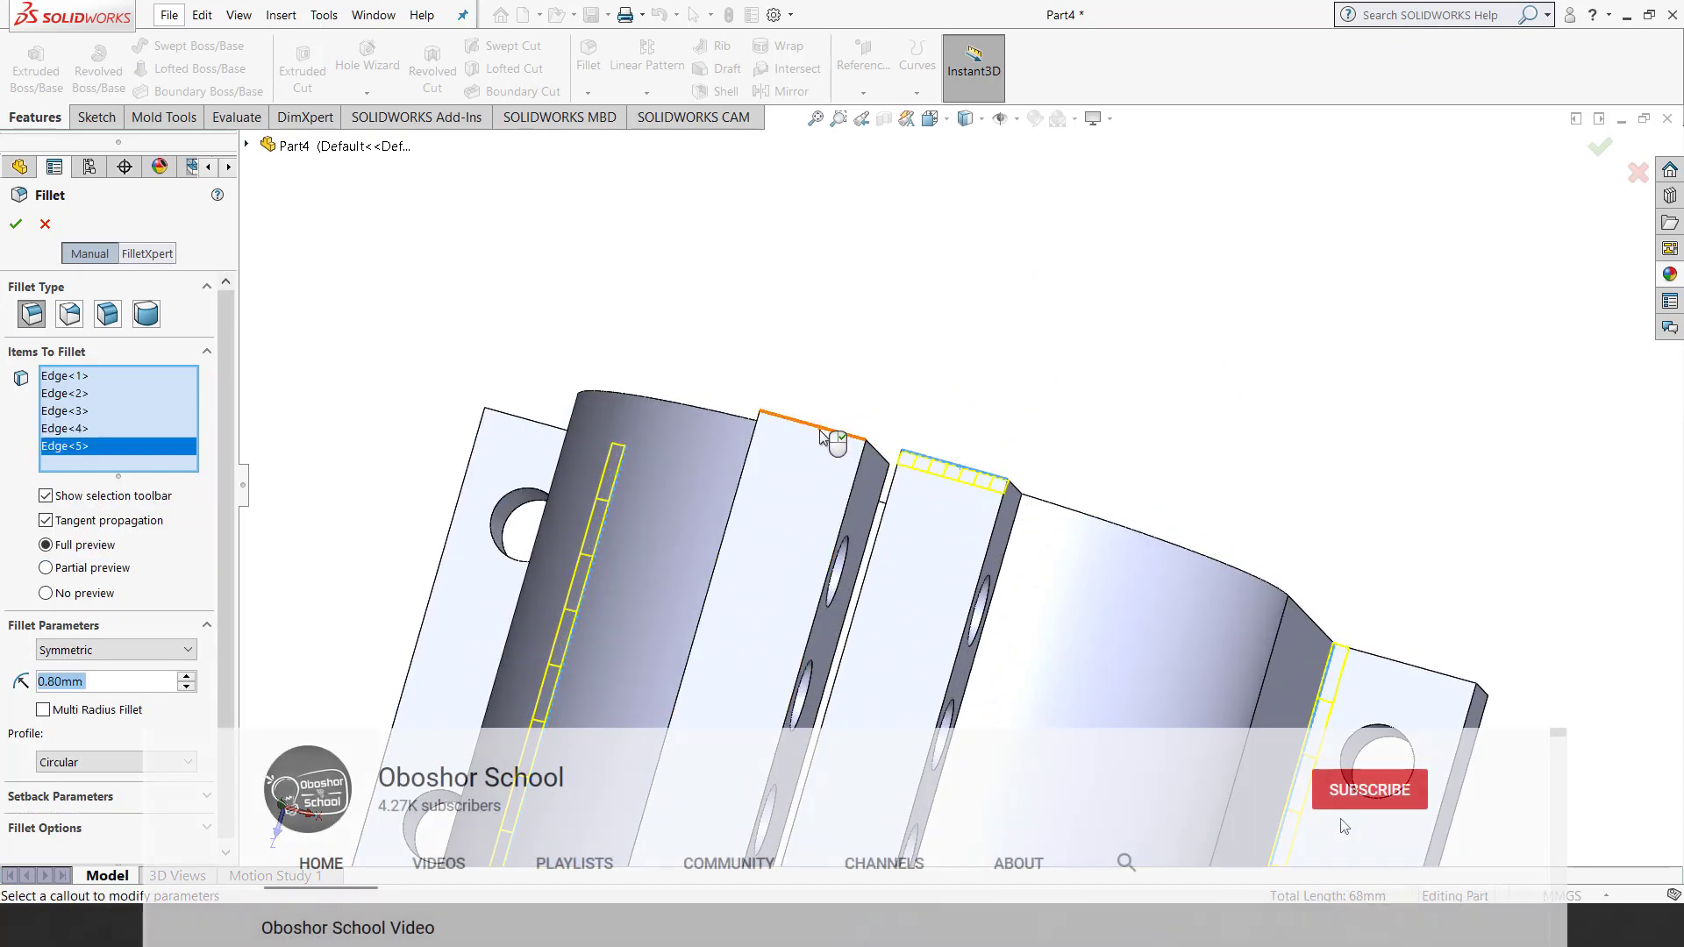
{"action": "left_click", "coordinate": [822, 434]}
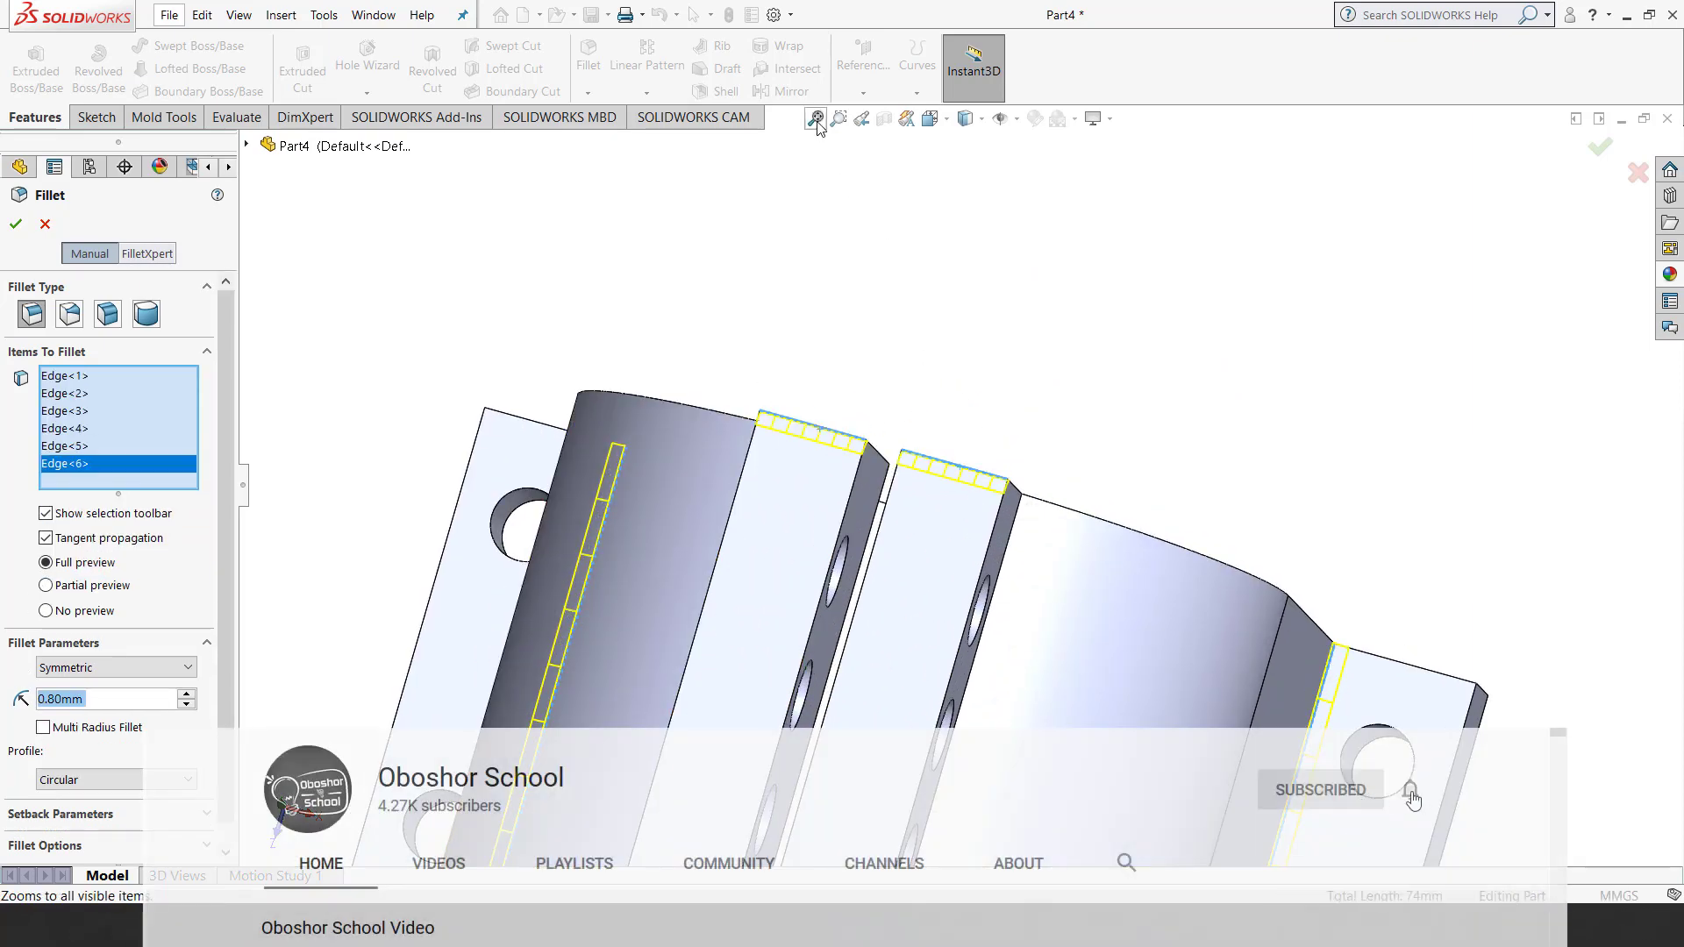
Step: Create Fillet1 with all chosen edges and return to a front view
{"action": "middle_click_drag", "start_coordinate": [824, 145], "coordinate": [527, 264]}
{"action": "left_click", "coordinate": [16, 225]}
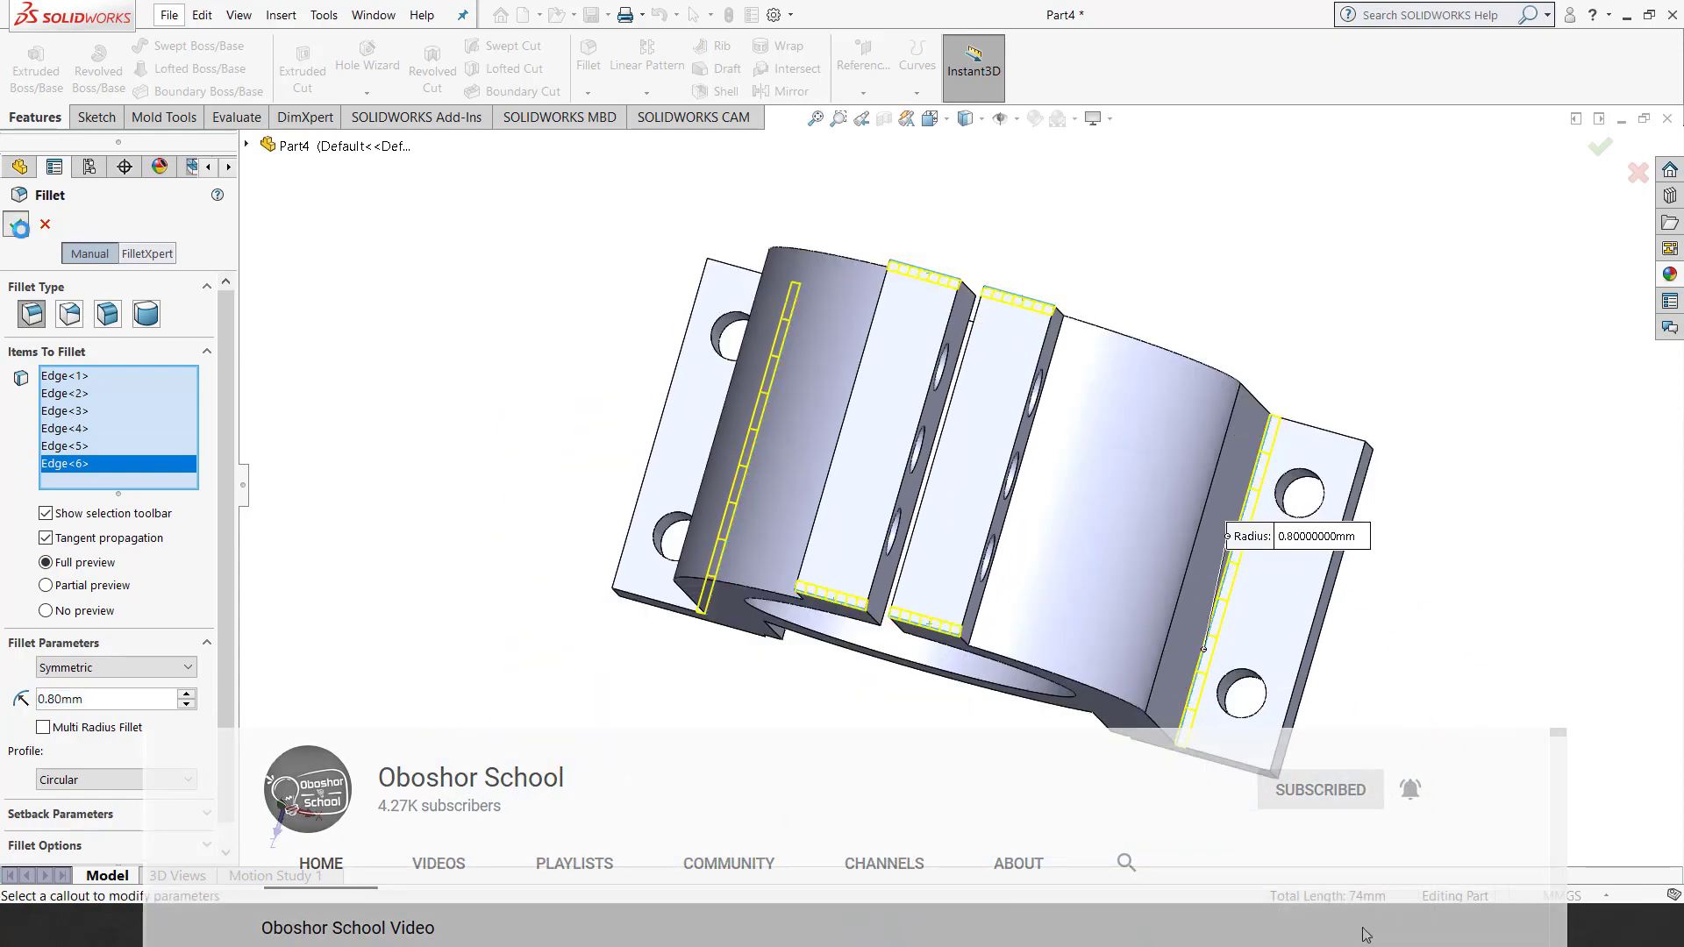
{"action": "mouse_move", "coordinate": [639, 639]}
{"action": "middle_mouse_down"}
{"action": "mouse_move", "coordinate": [646, 585]}
{"action": "mouse_move", "coordinate": [591, 451]}
{"action": "mouse_move", "coordinate": [402, 391]}
{"action": "mouse_move", "coordinate": [639, 518]}
{"action": "mouse_move", "coordinate": [679, 519]}
{"action": "mouse_move", "coordinate": [767, 613]}
{"action": "mouse_move", "coordinate": [705, 566]}
{"action": "middle_mouse_up"}
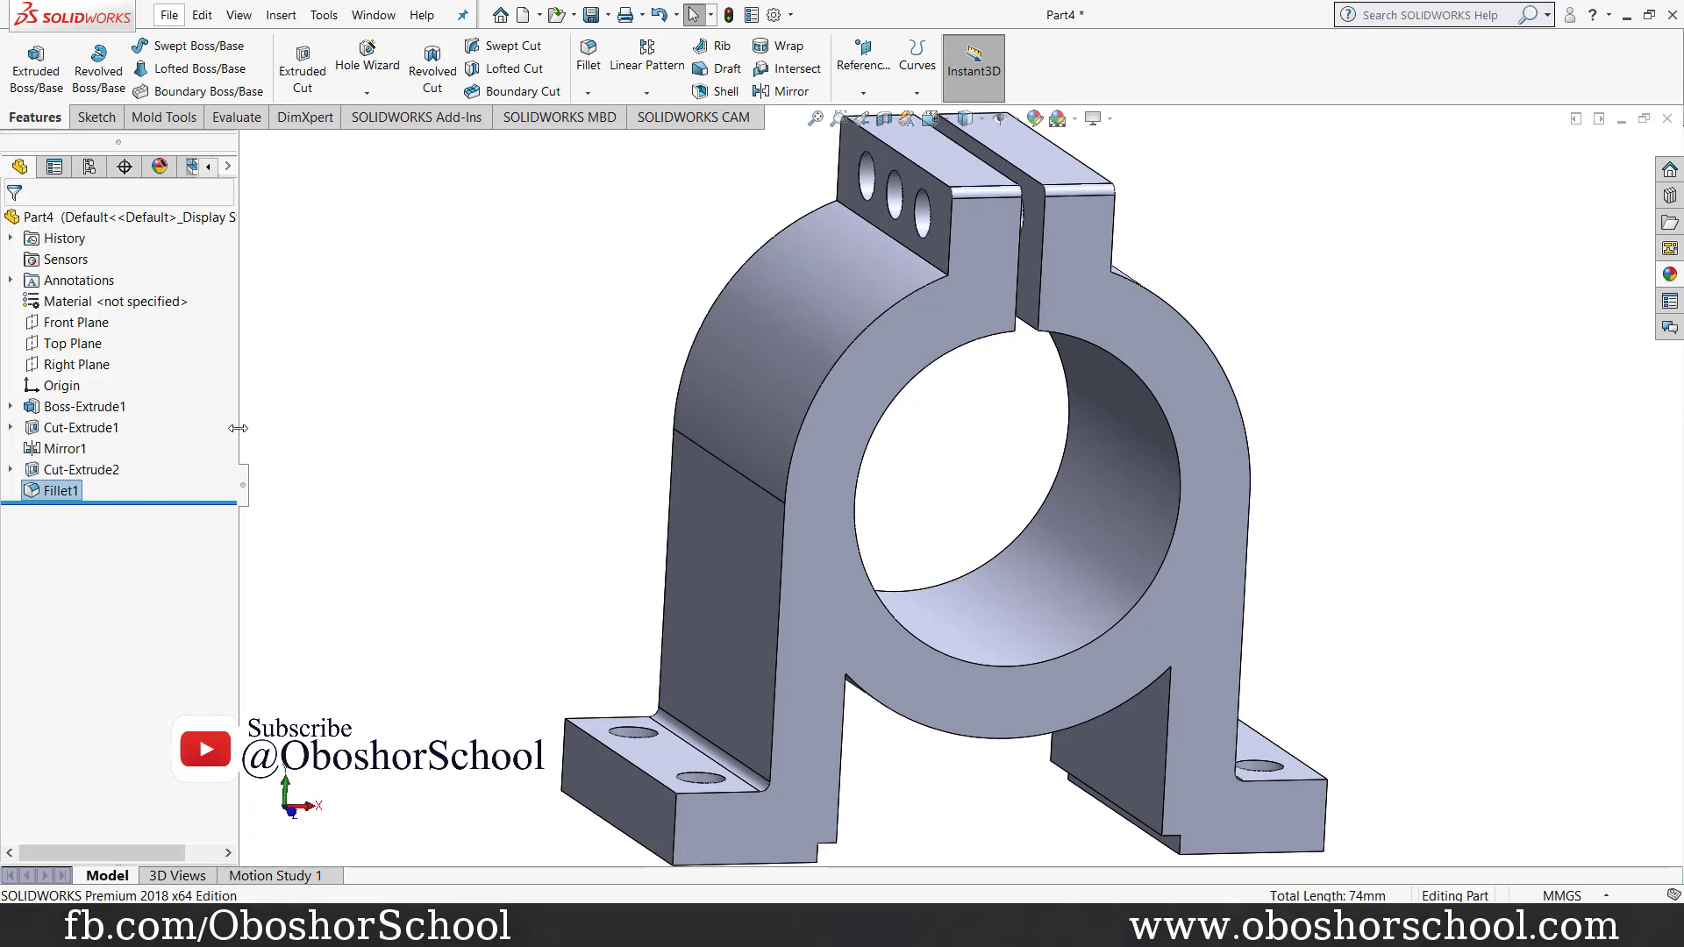
{"action": "left_click", "coordinate": [169, 224]}
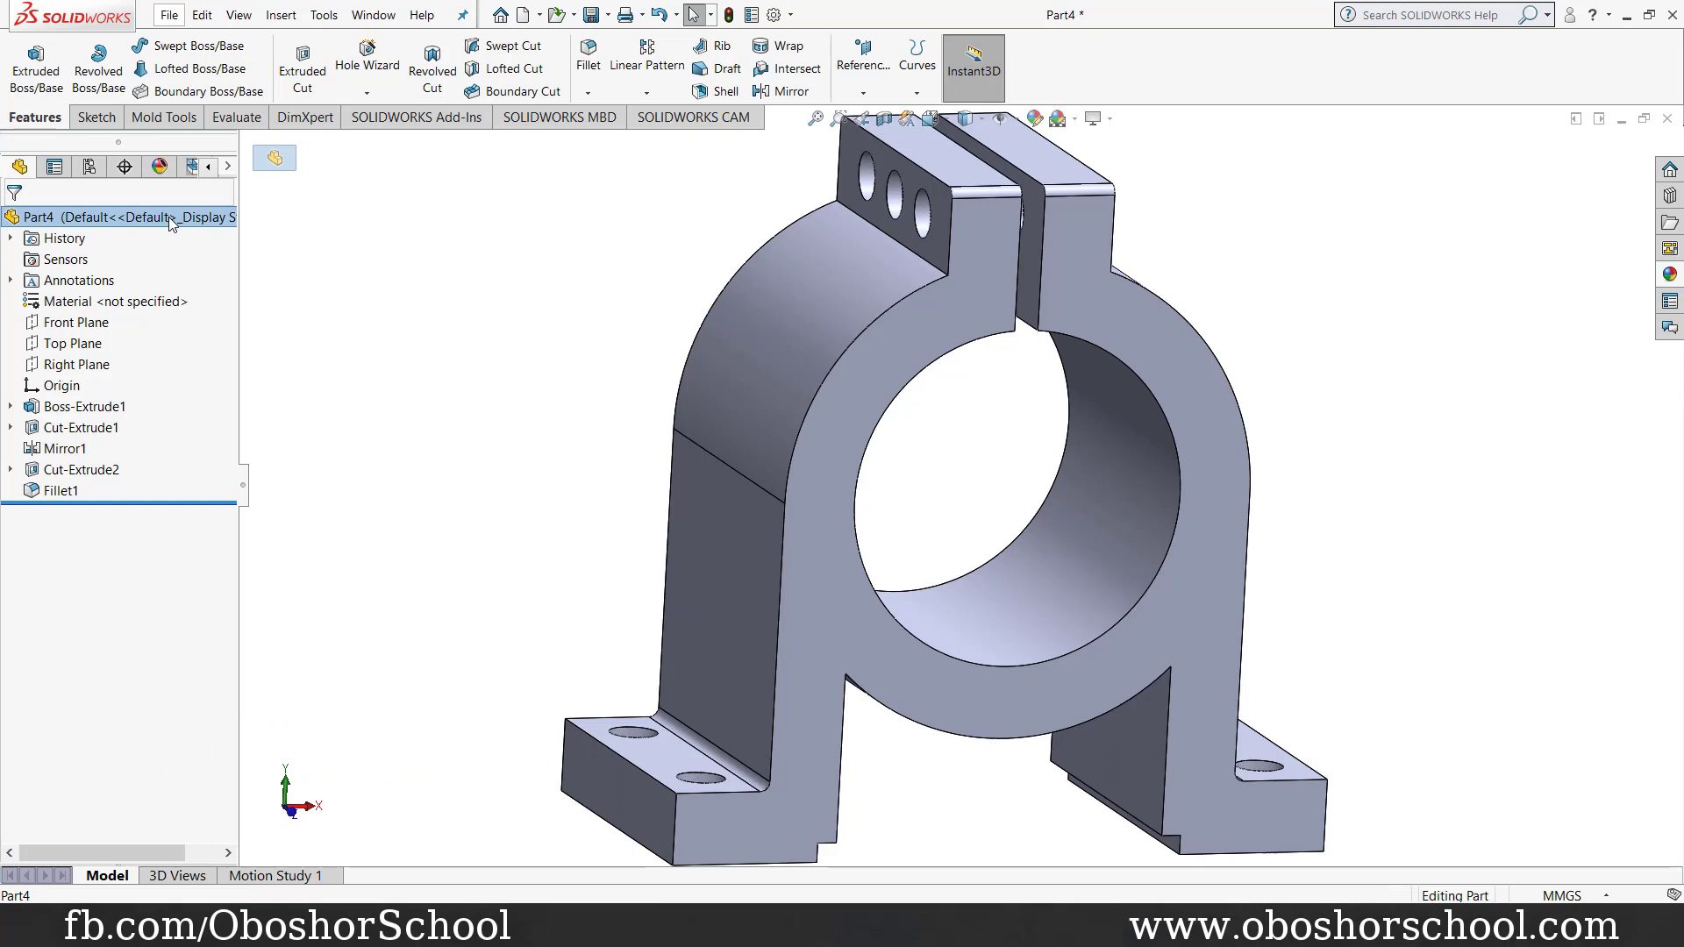
Step: Open the whole part's appearance editor and try a brushed steel look
{"action": "right_click", "coordinate": [168, 219]}
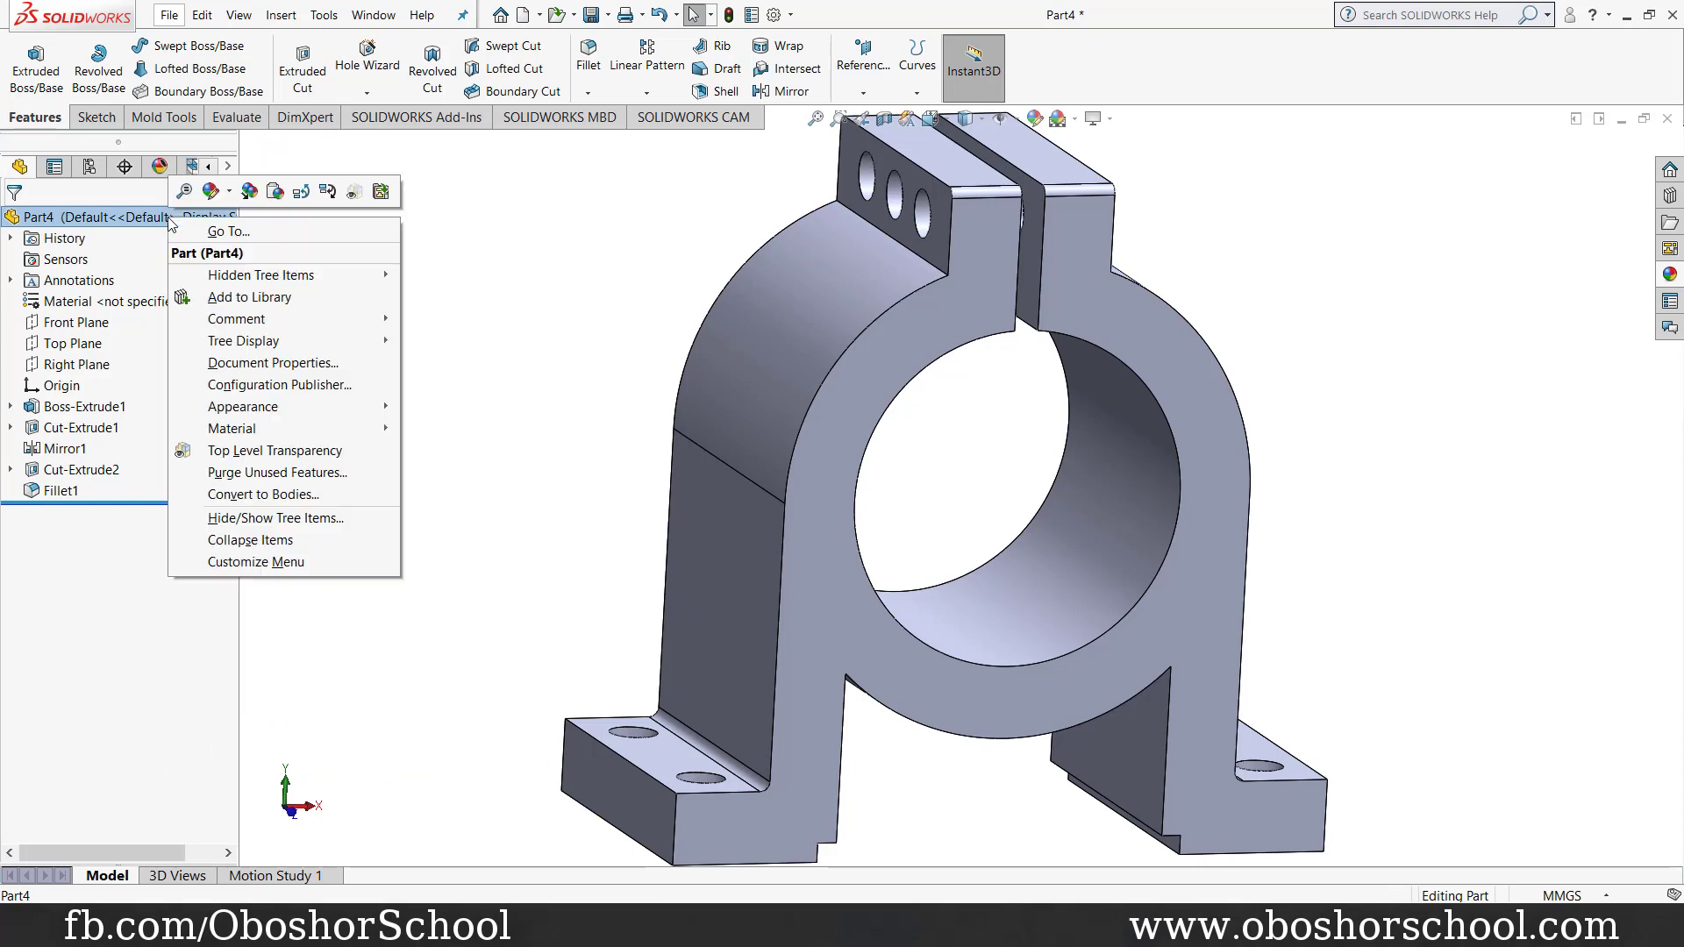
{"action": "left_click", "coordinate": [231, 200]}
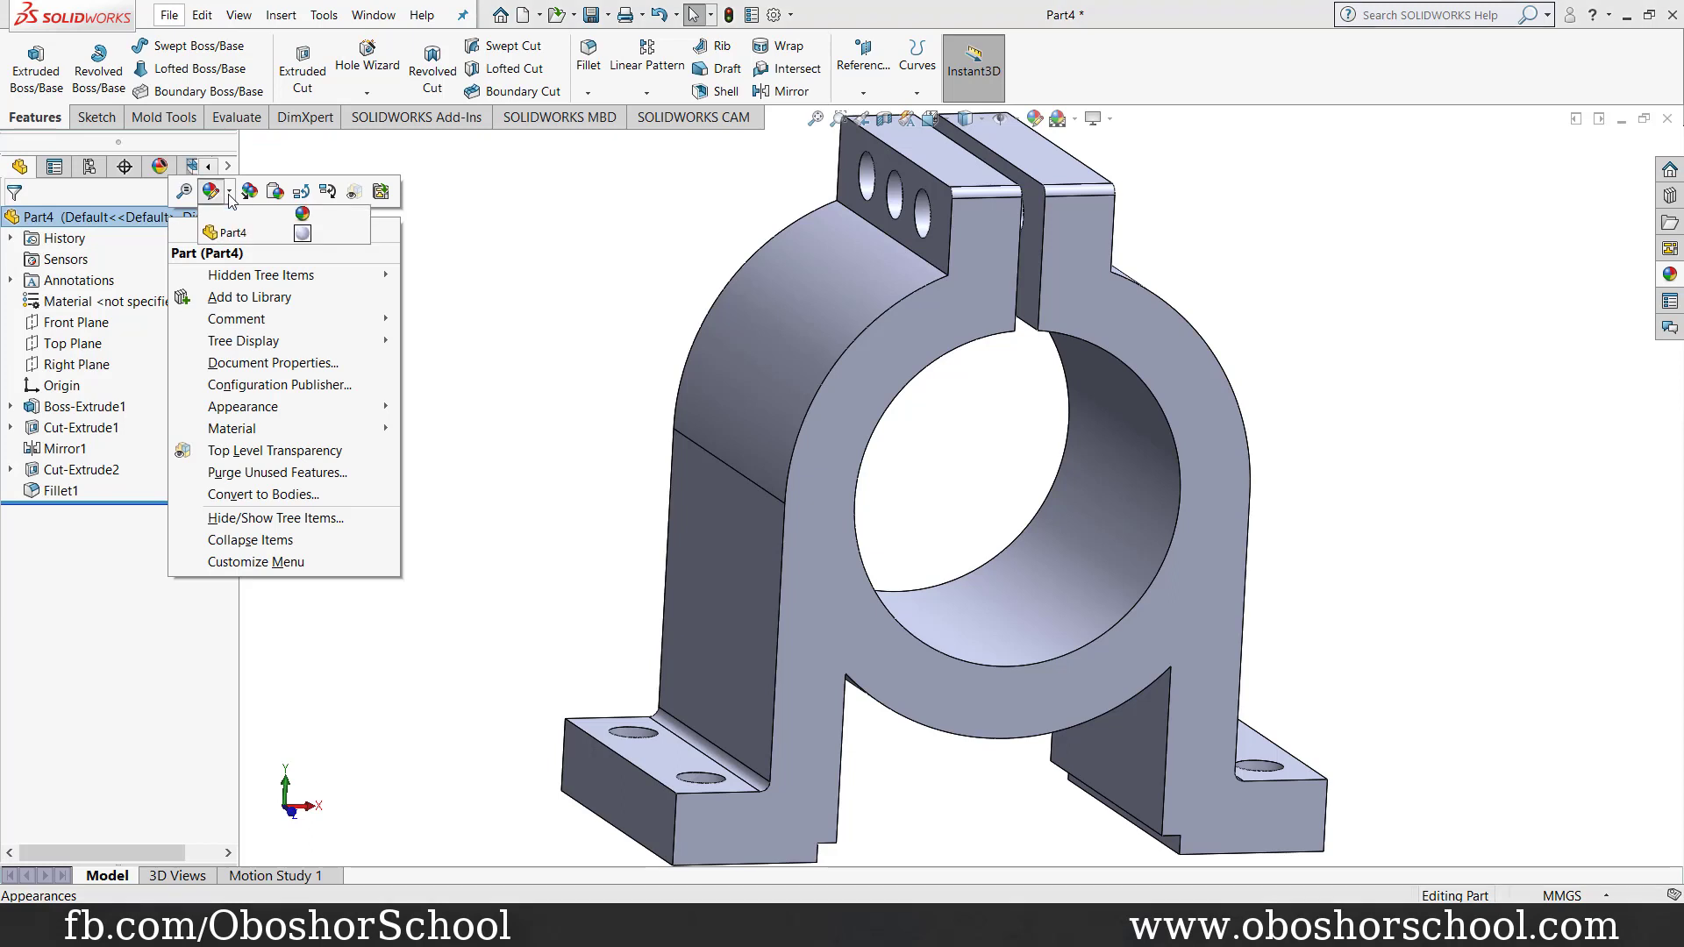
{"action": "left_click", "coordinate": [230, 231]}
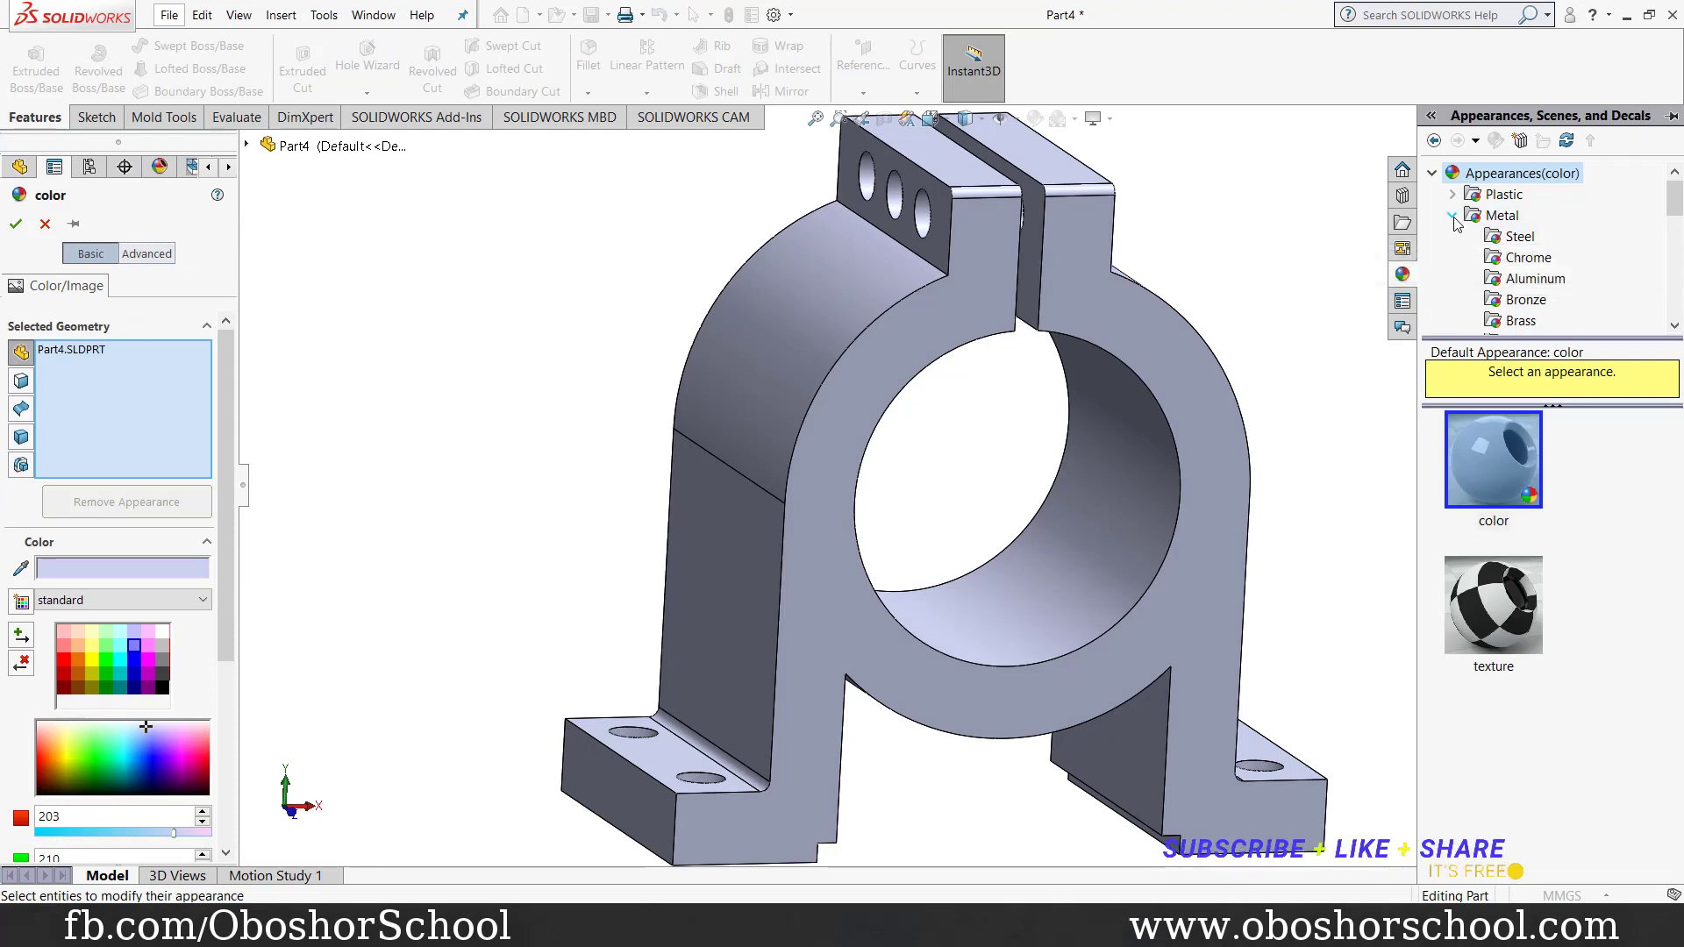
{"action": "left_click", "coordinate": [1513, 239]}
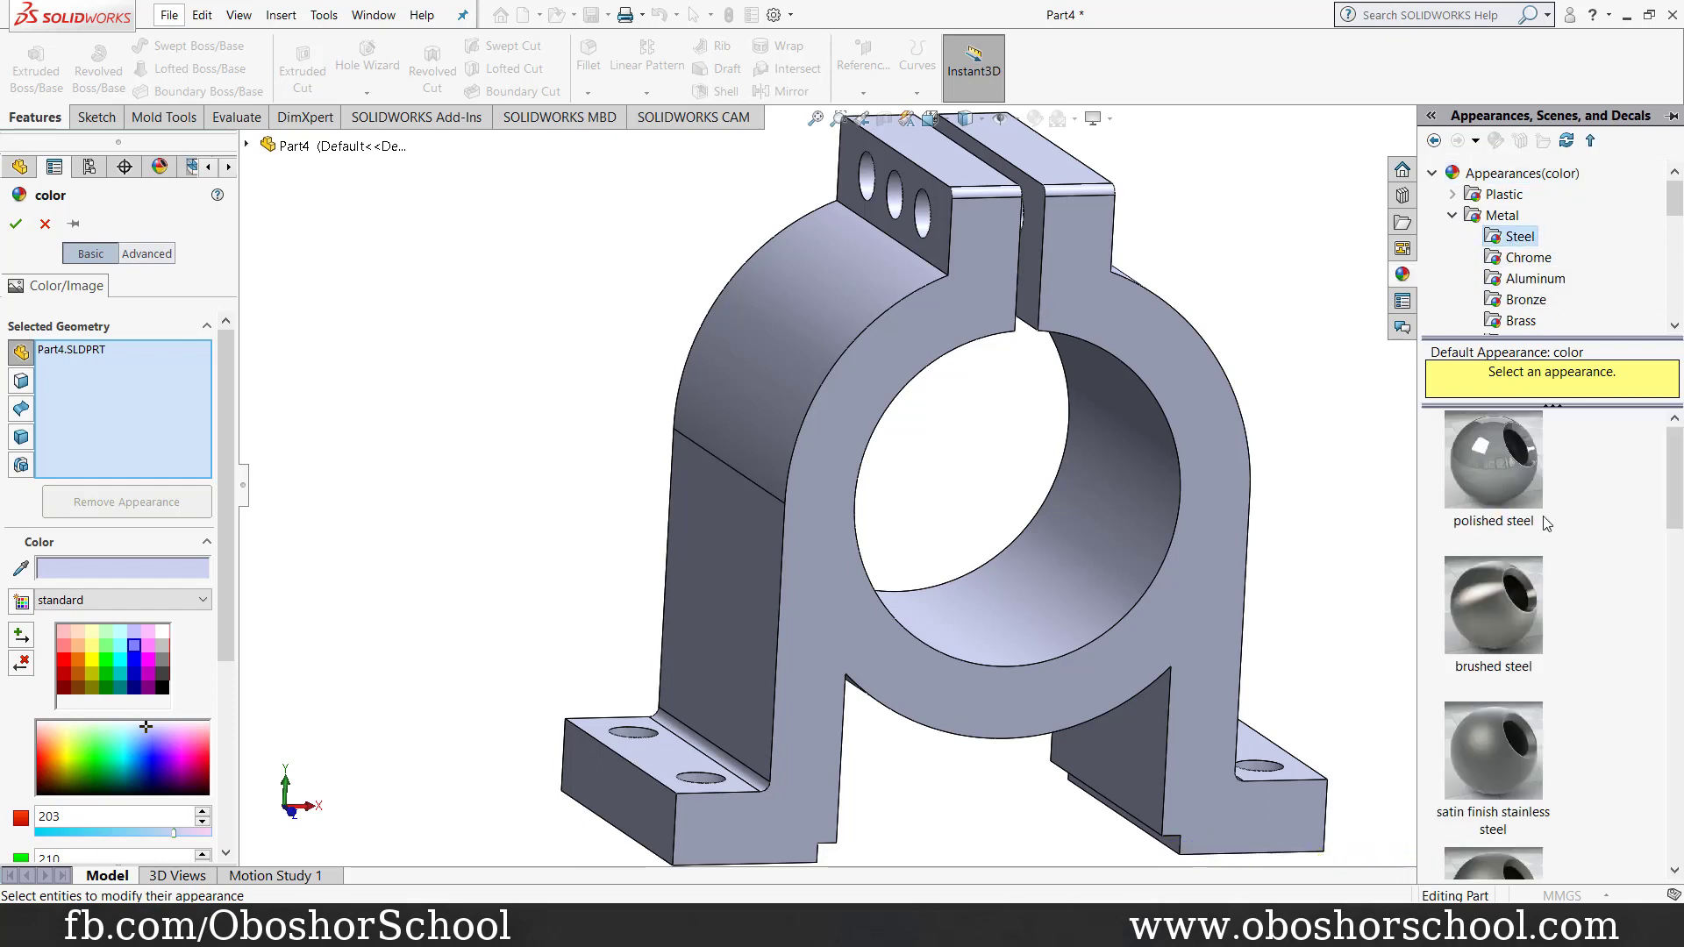
{"action": "left_click", "coordinate": [1518, 610]}
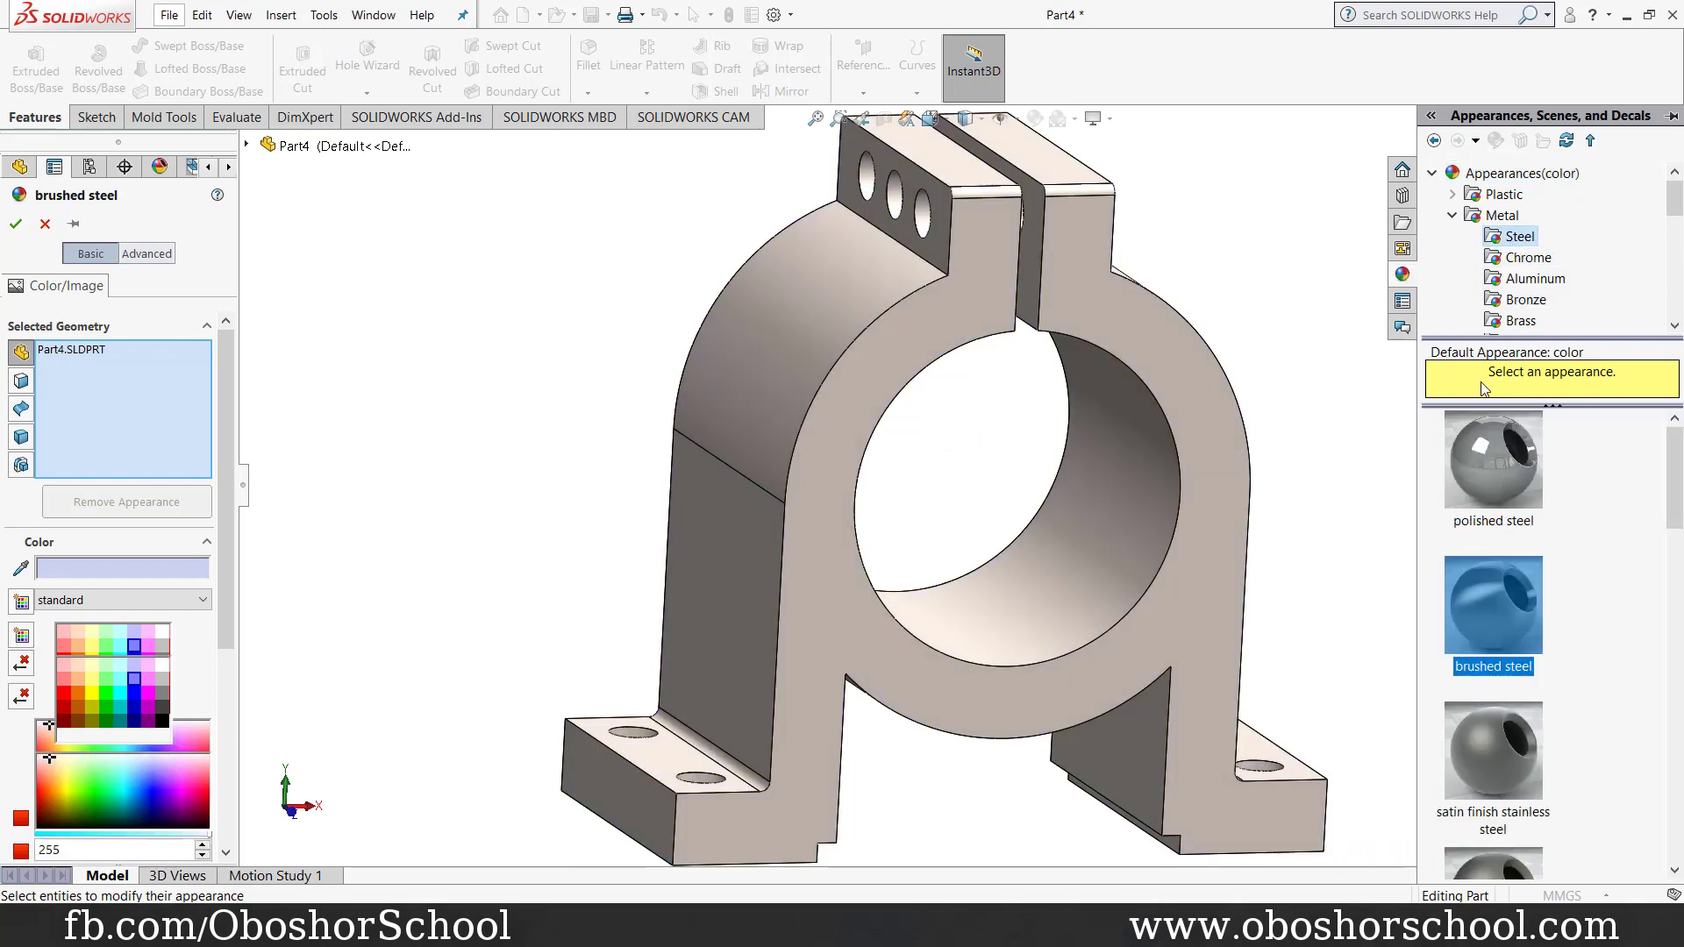
{"action": "left_click_drag", "start_coordinate": [1673, 209], "coordinate": [1673, 224]}
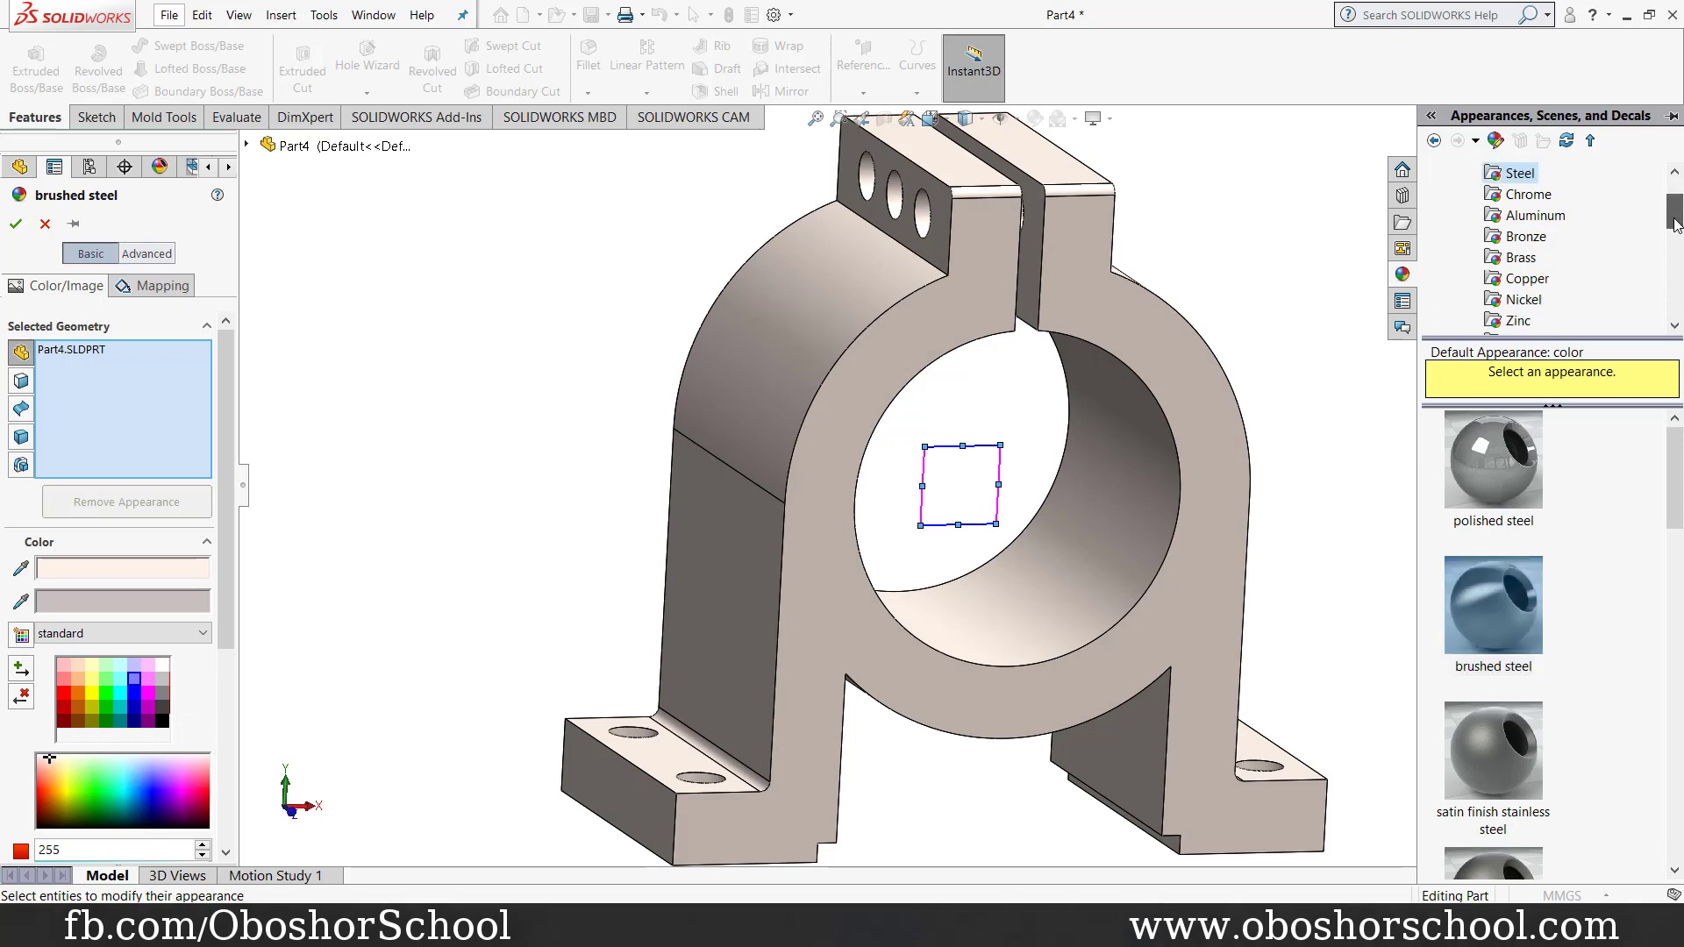
Step: Apply satin finish copper from the Copper appearances to the whole part and confirm
{"action": "left_click", "coordinate": [1517, 279]}
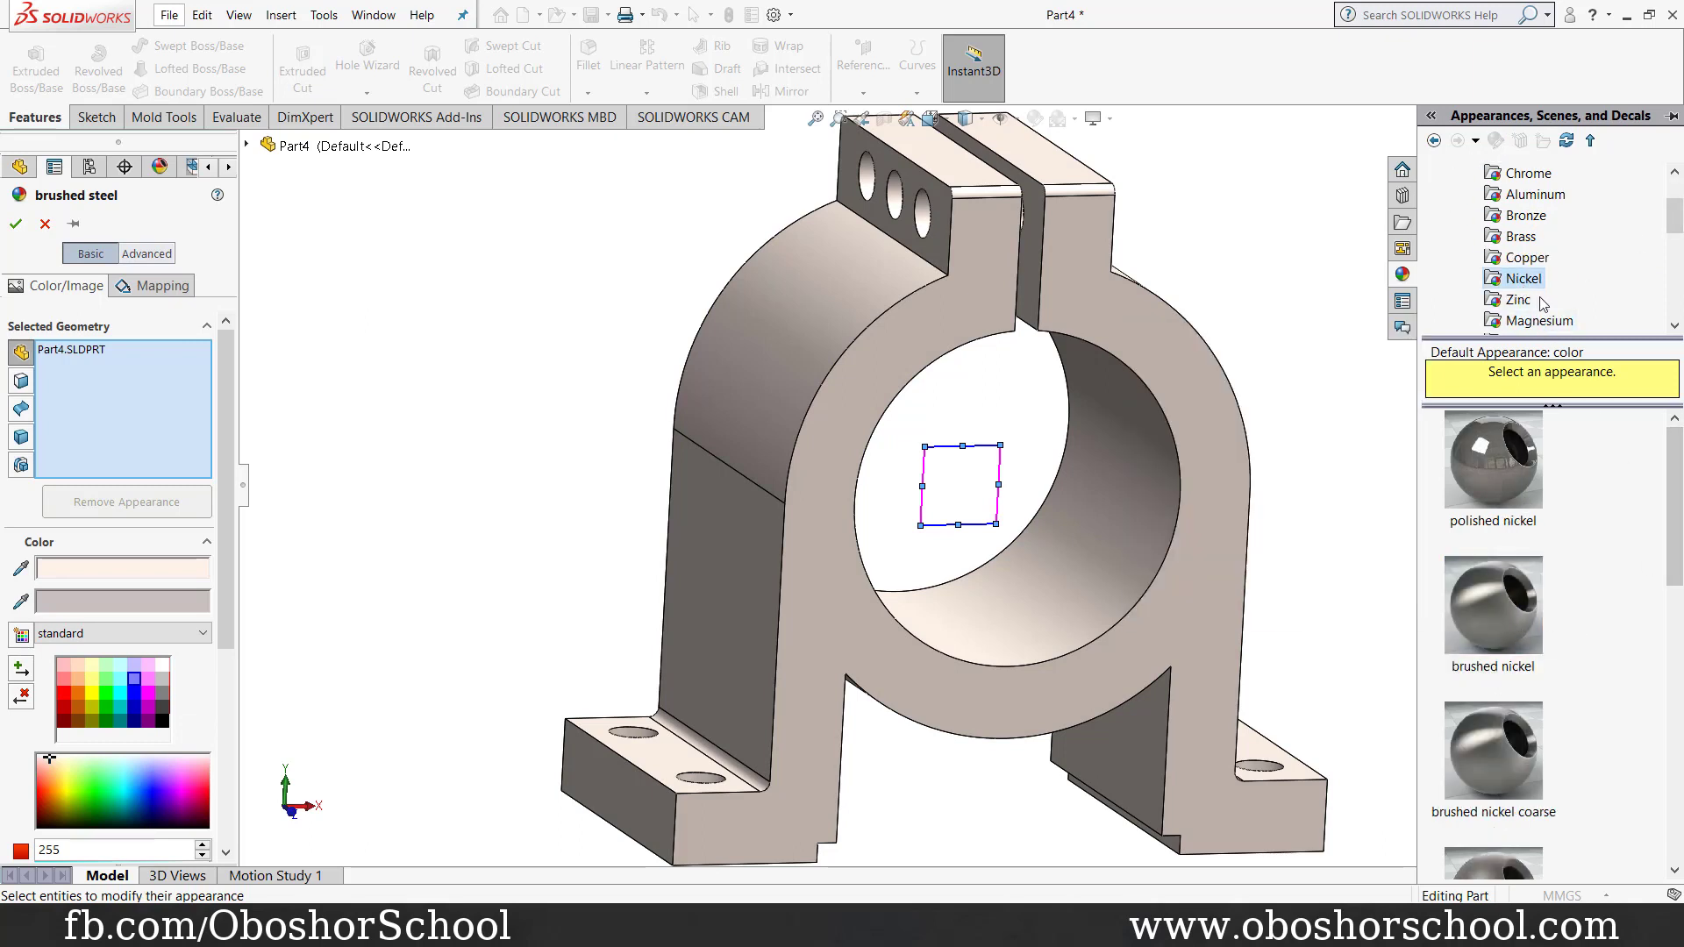
{"action": "left_click", "coordinate": [1526, 259]}
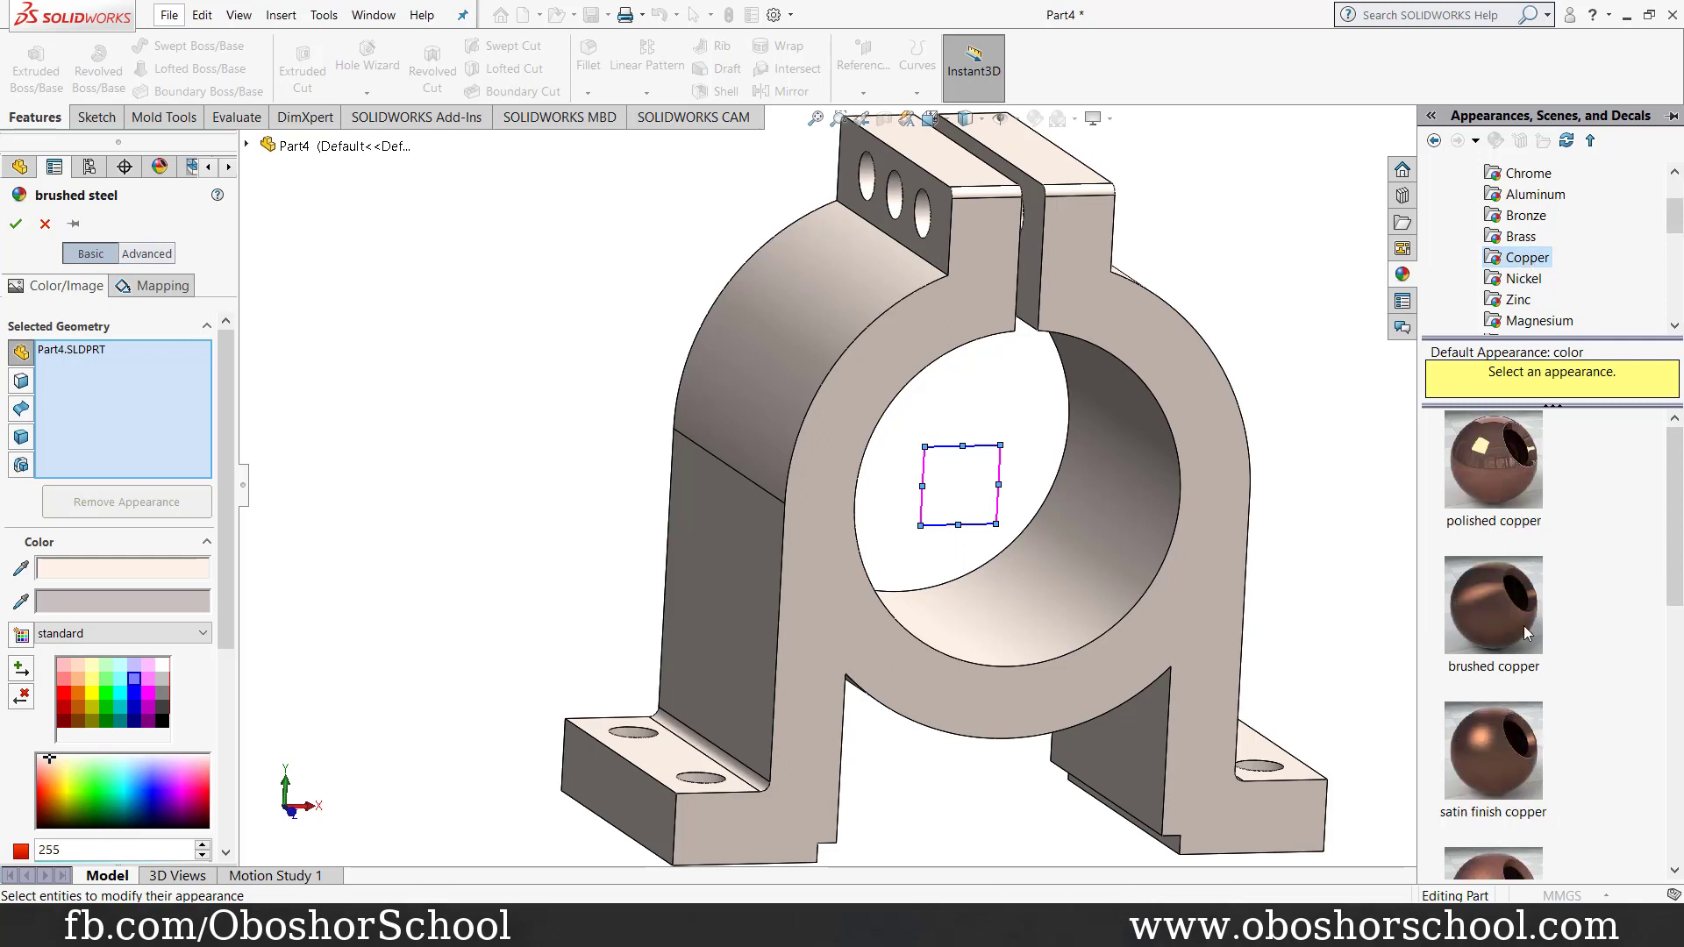
{"action": "left_click", "coordinate": [1491, 608]}
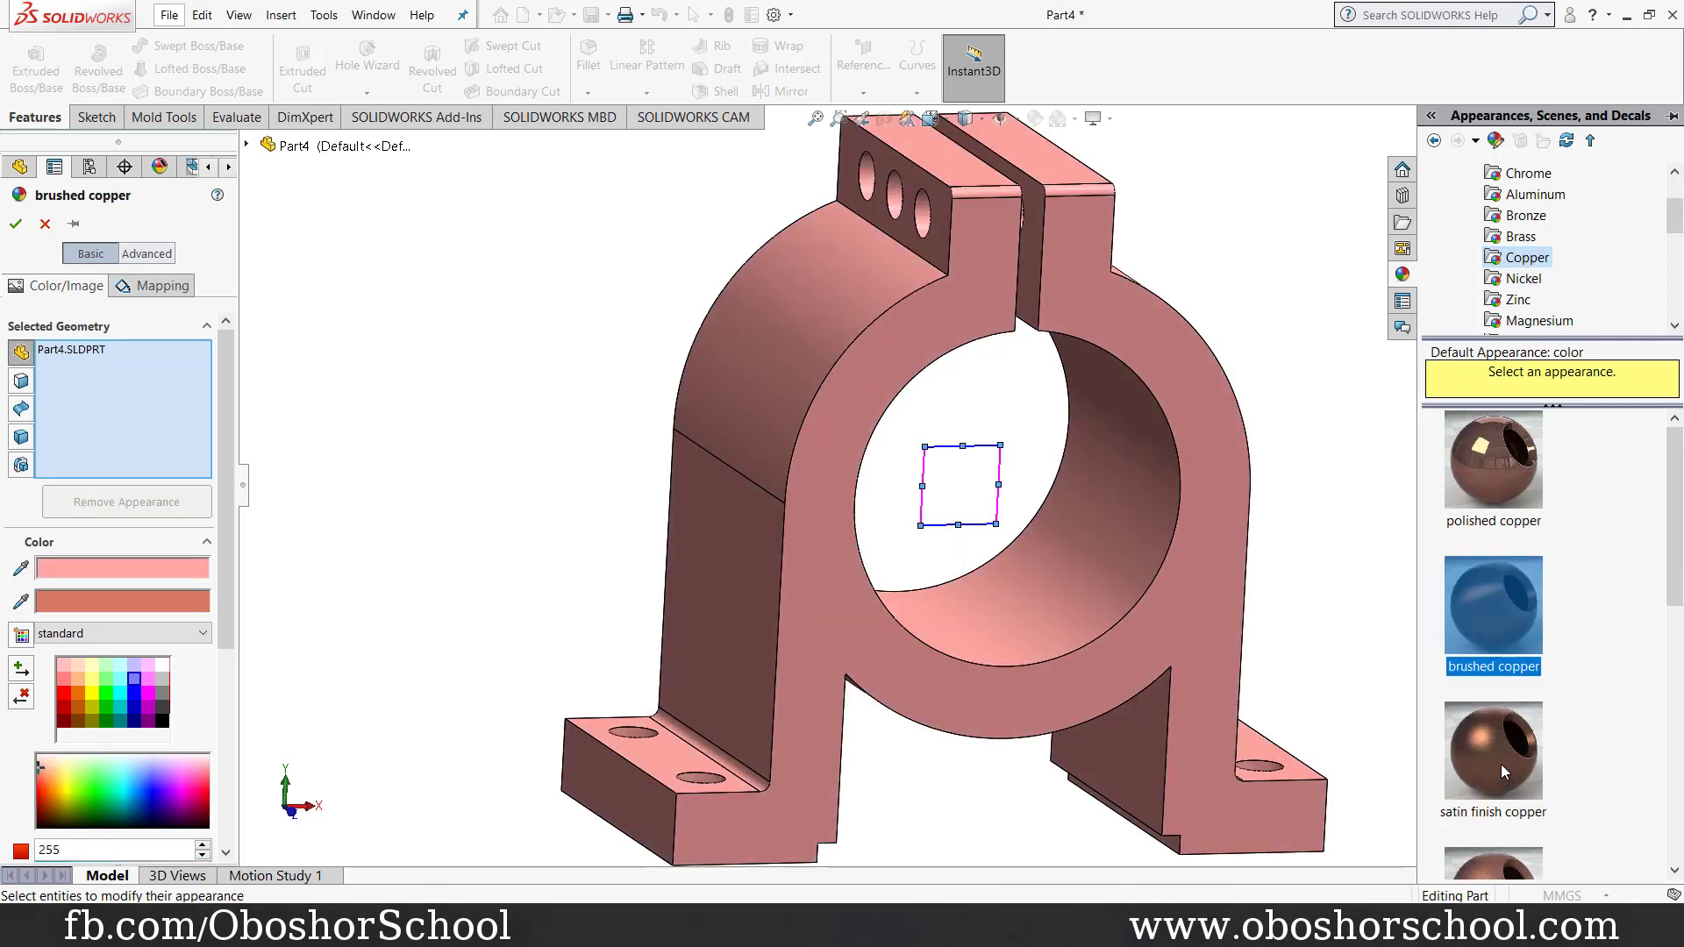
{"action": "left_click", "coordinate": [1502, 765]}
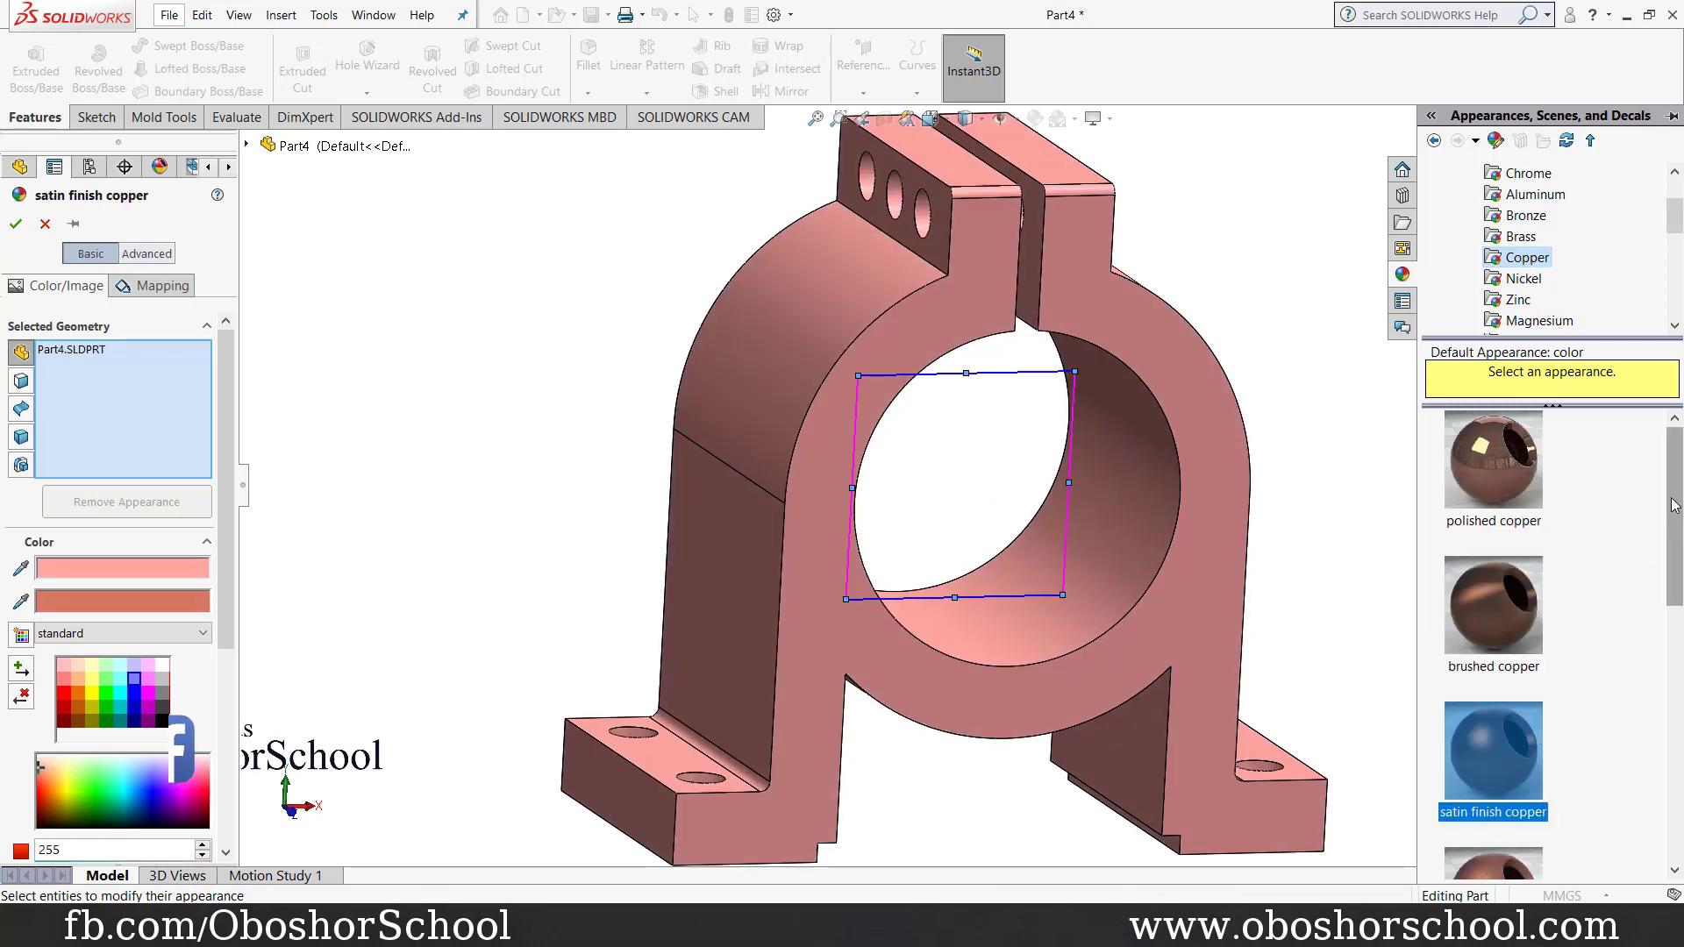
{"action": "left_click_drag", "start_coordinate": [1674, 505], "coordinate": [1673, 606]}
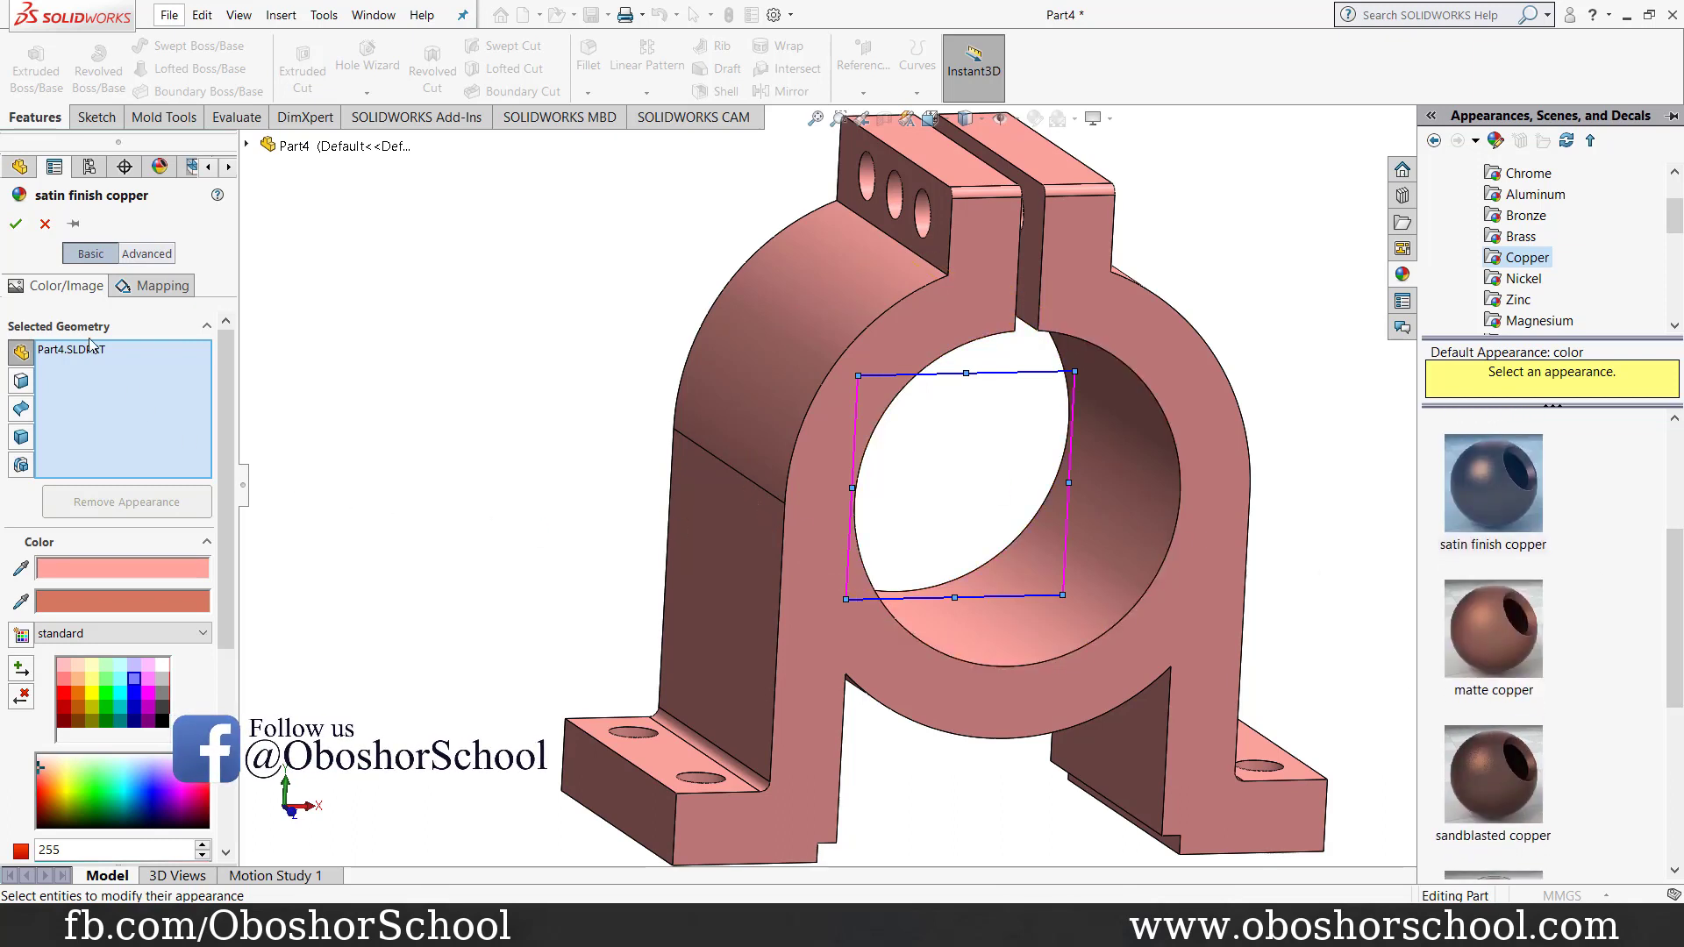
{"action": "left_click", "coordinate": [163, 666]}
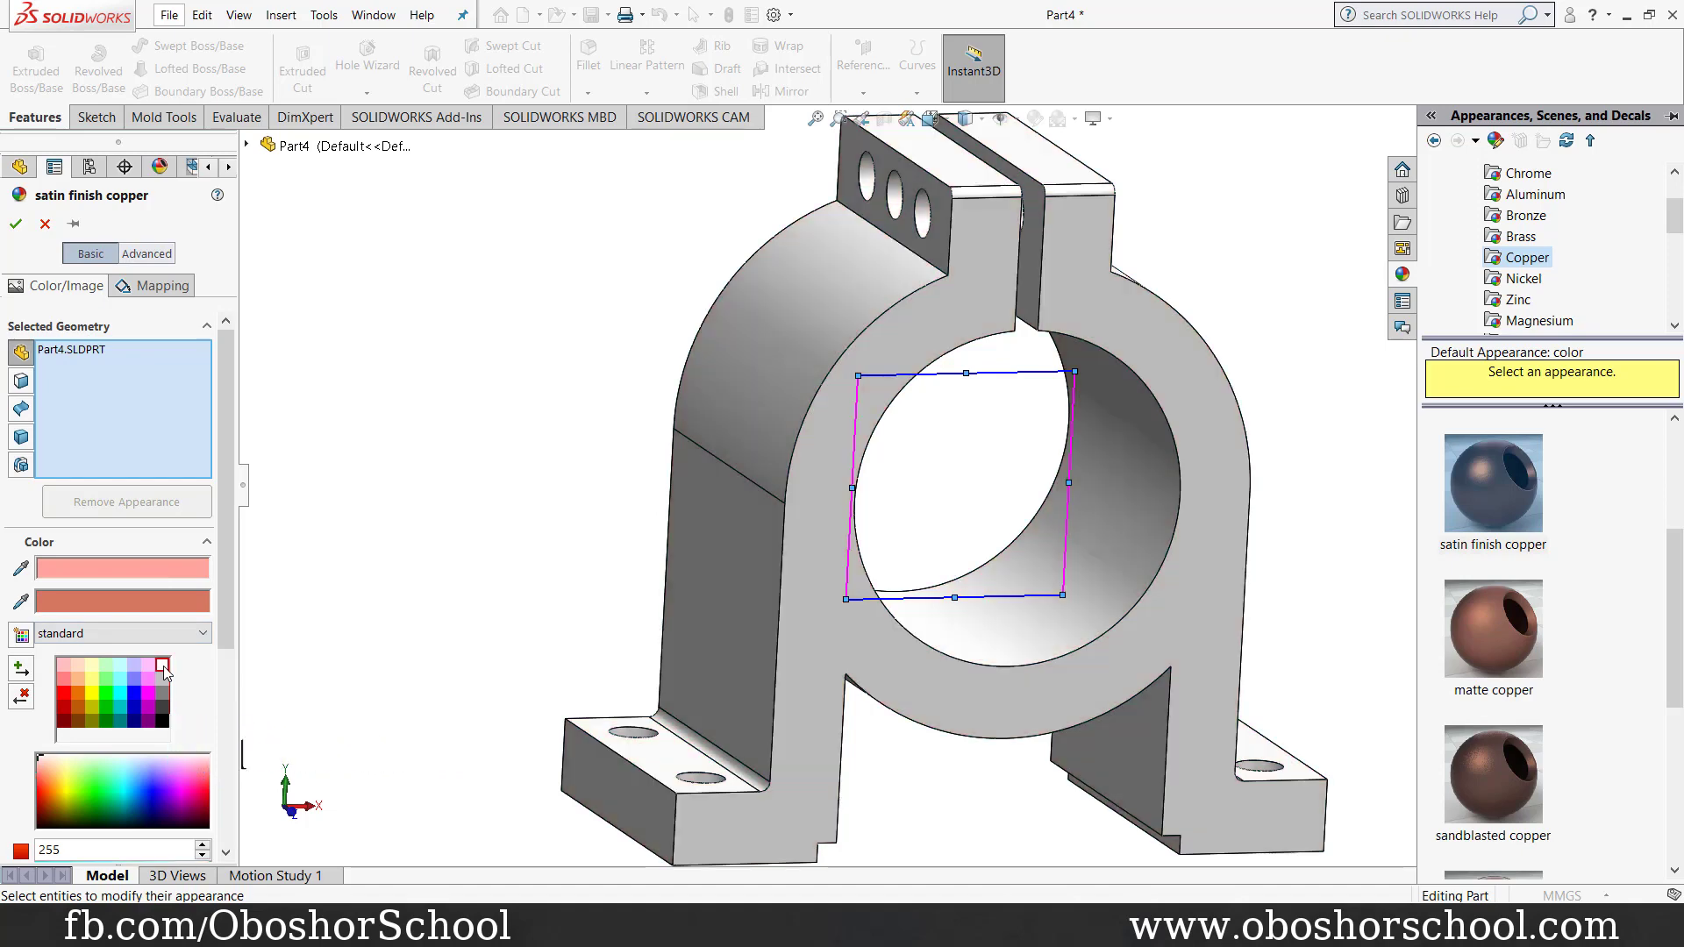
{"action": "left_click", "coordinate": [1507, 486]}
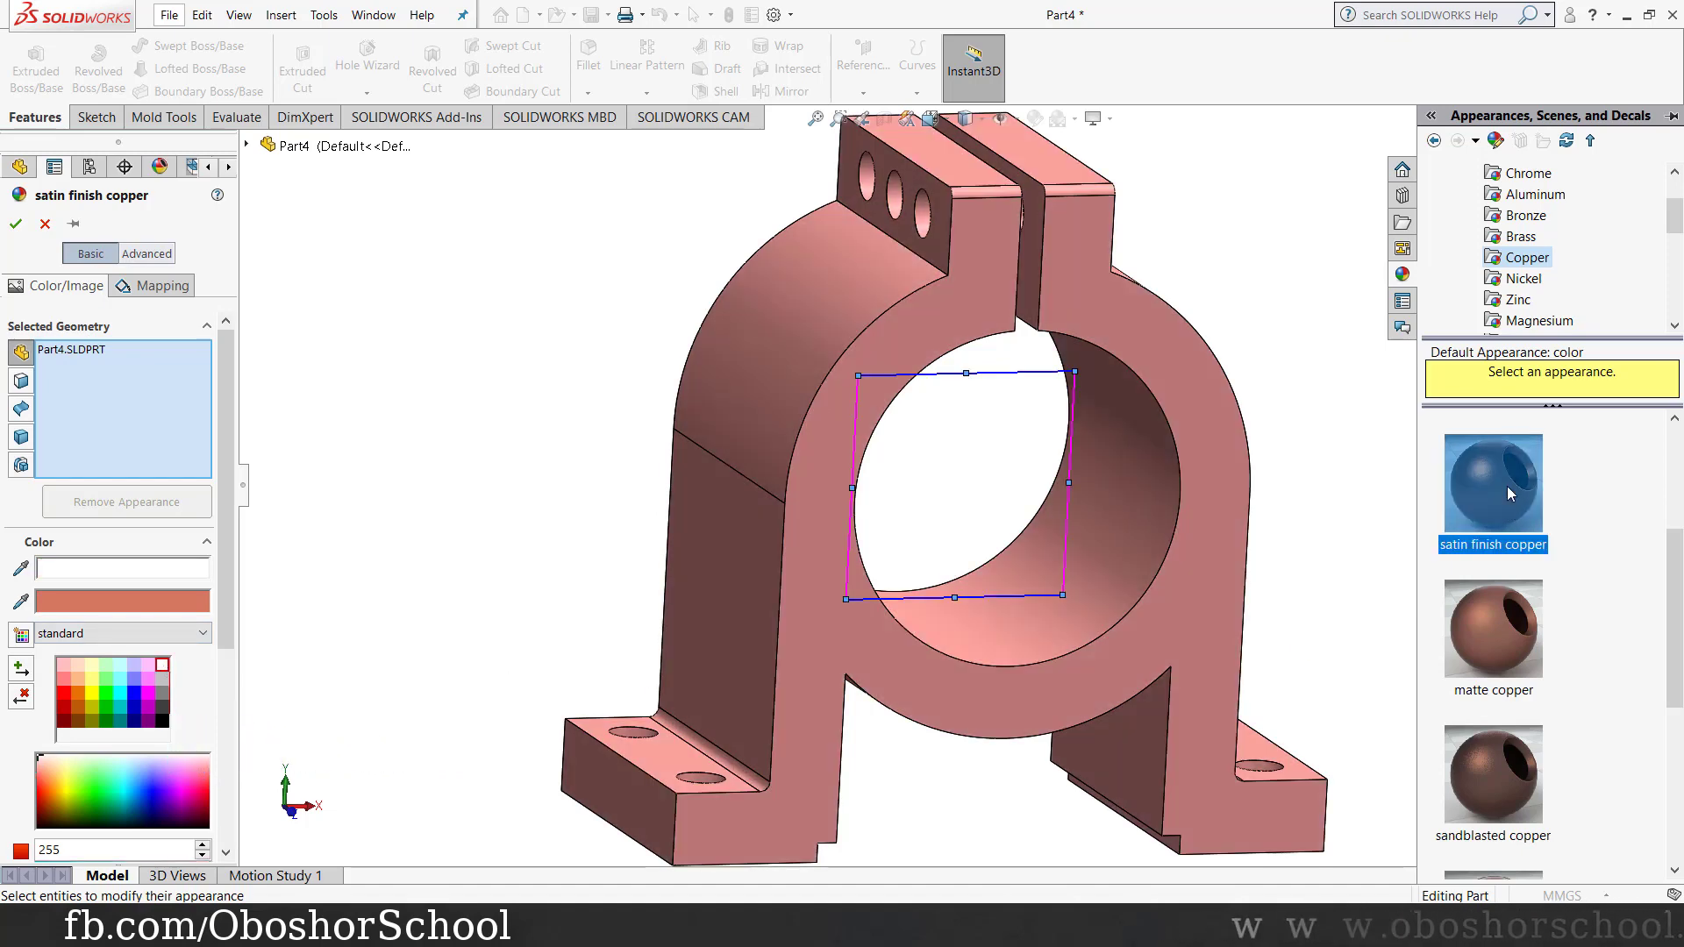
{"action": "left_click", "coordinate": [16, 223]}
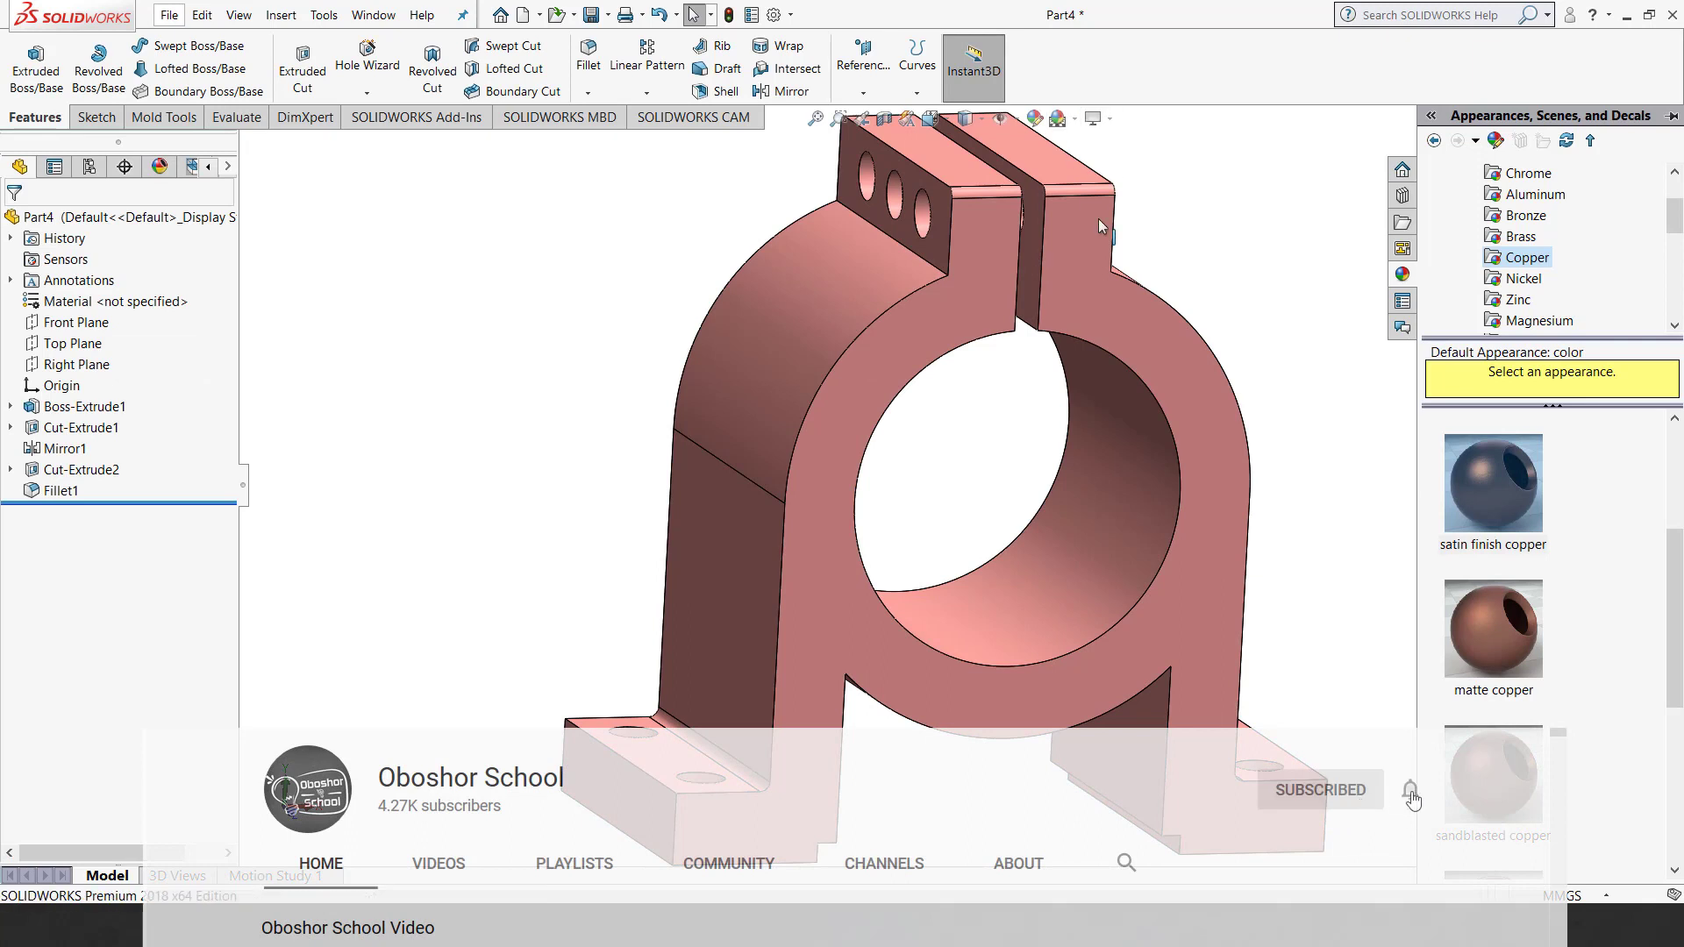
Step: Enable PhotoView 360 and show an Integrated Preview render without camera or perspective
{"action": "left_click", "coordinate": [419, 118]}
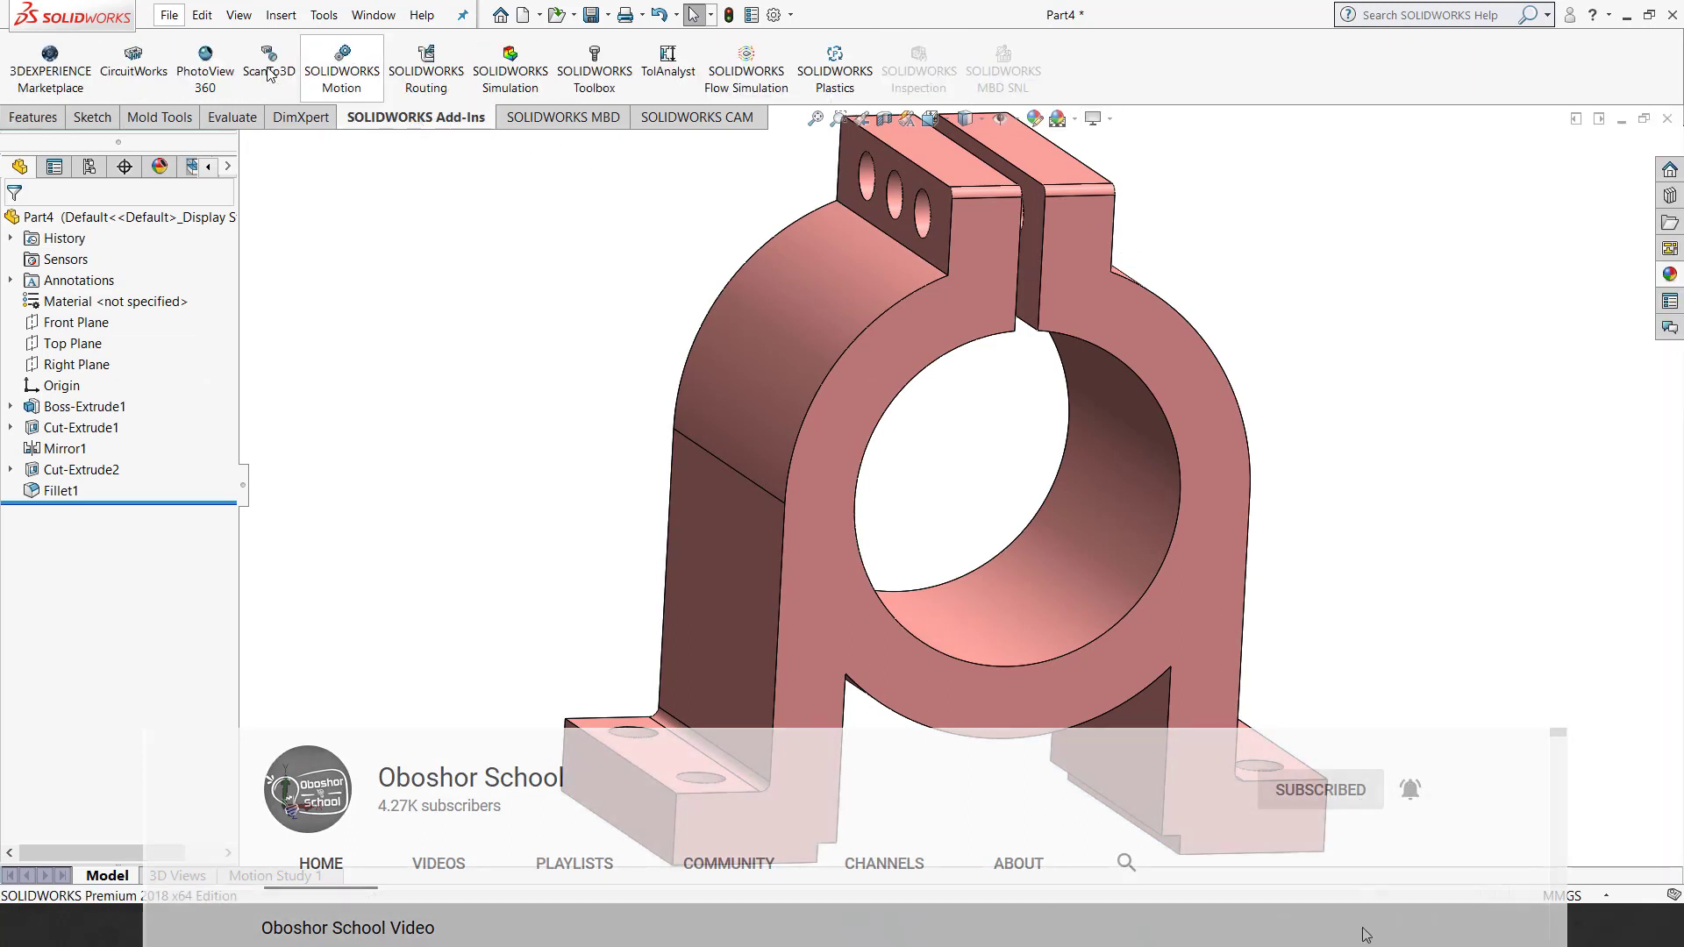
{"action": "left_click", "coordinate": [207, 68]}
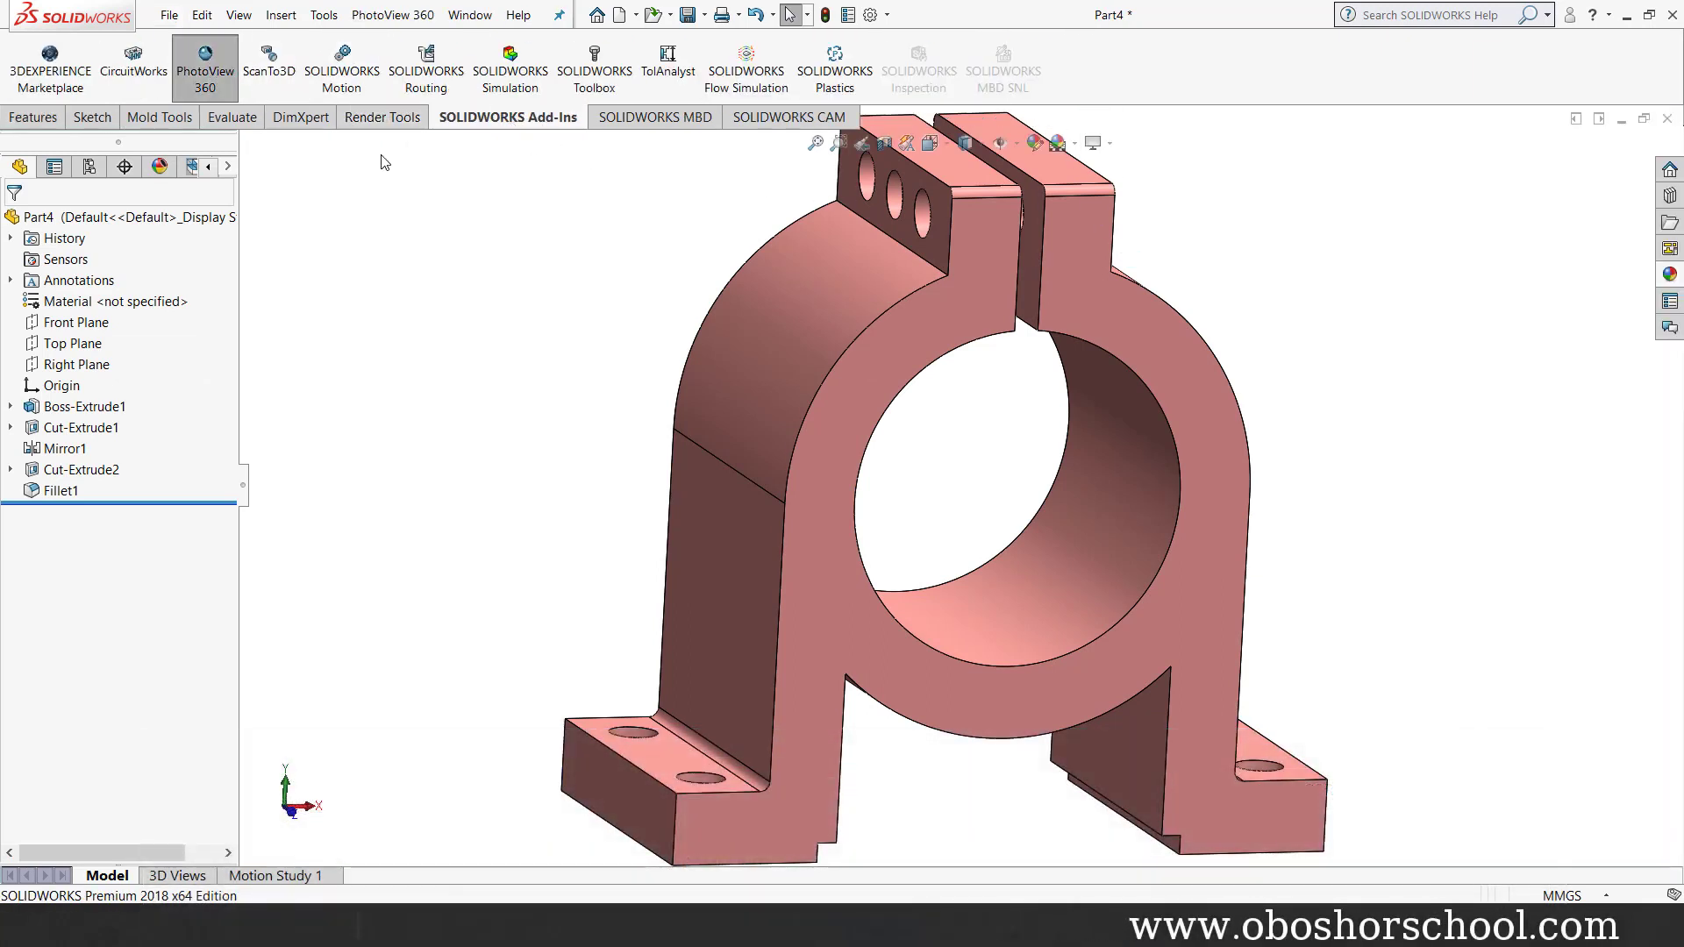
{"action": "left_click", "coordinate": [395, 119]}
{"action": "left_click", "coordinate": [426, 86]}
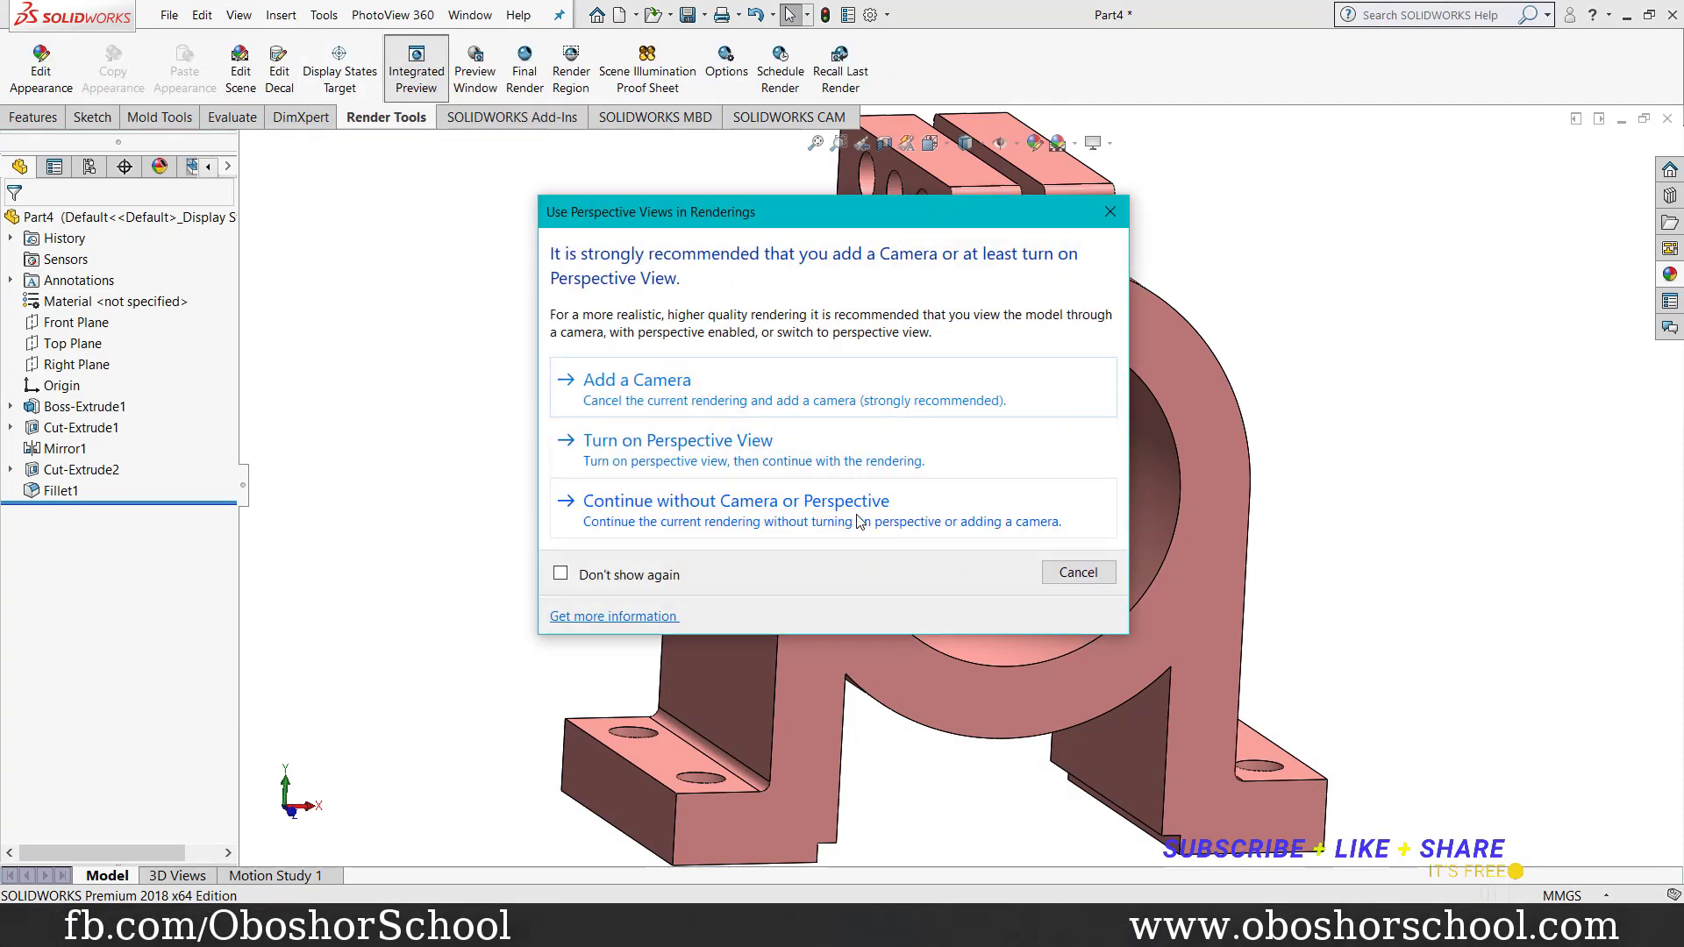
{"action": "left_click", "coordinate": [781, 509]}
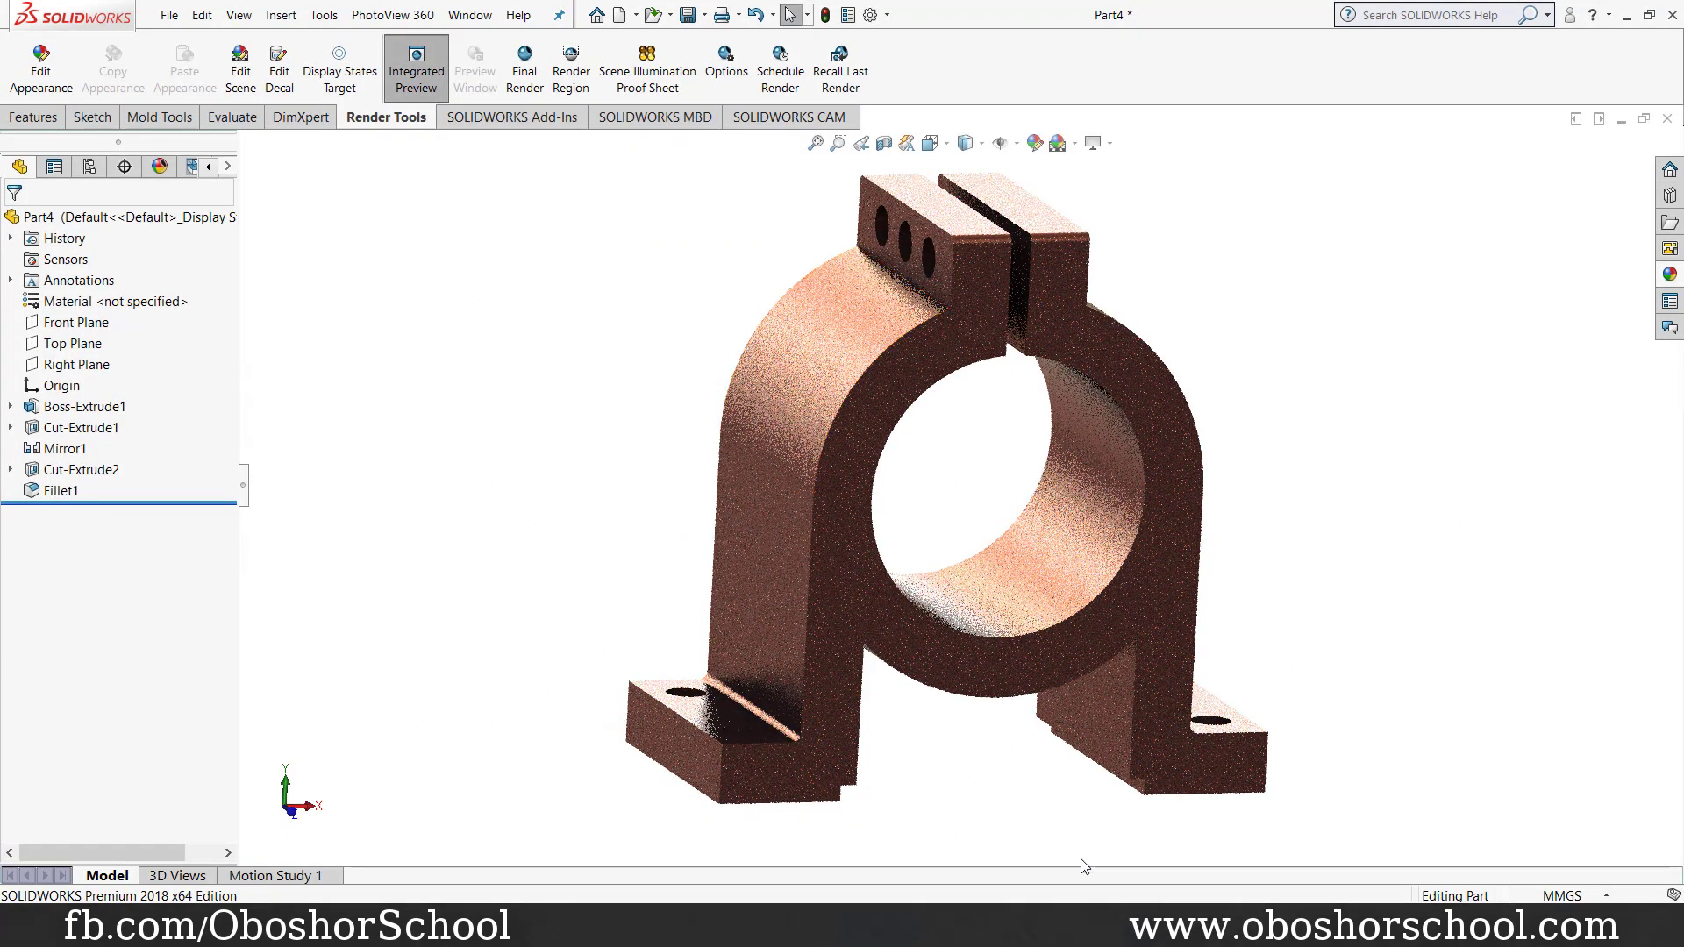
{"action": "key", "text": "space"}
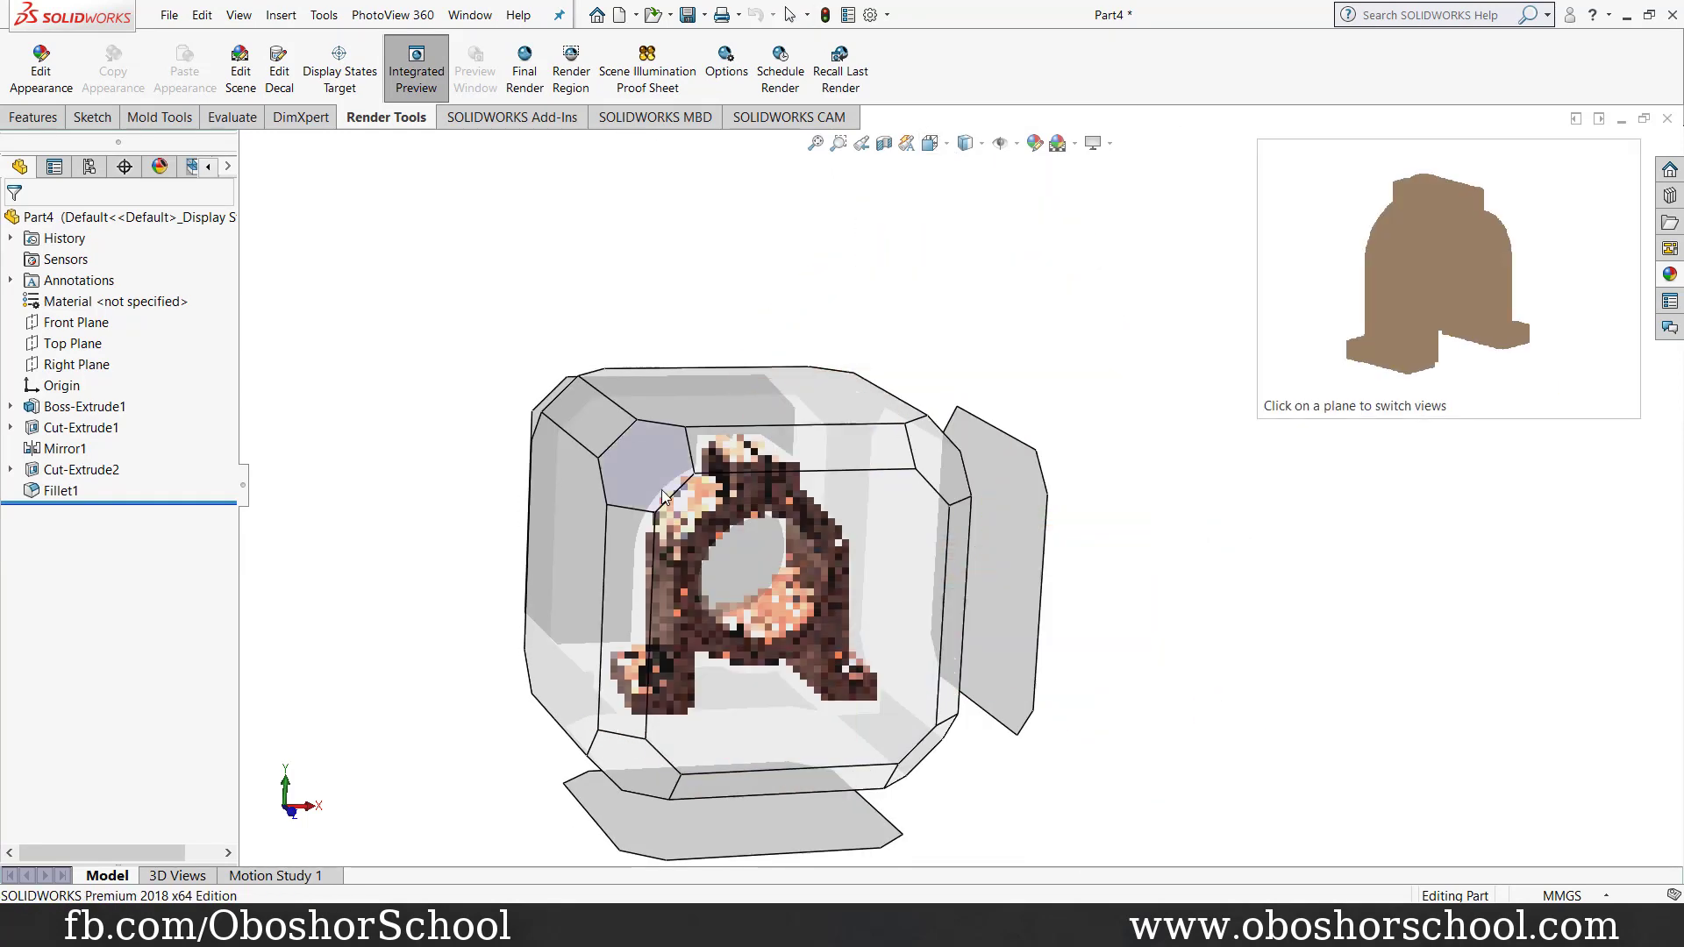